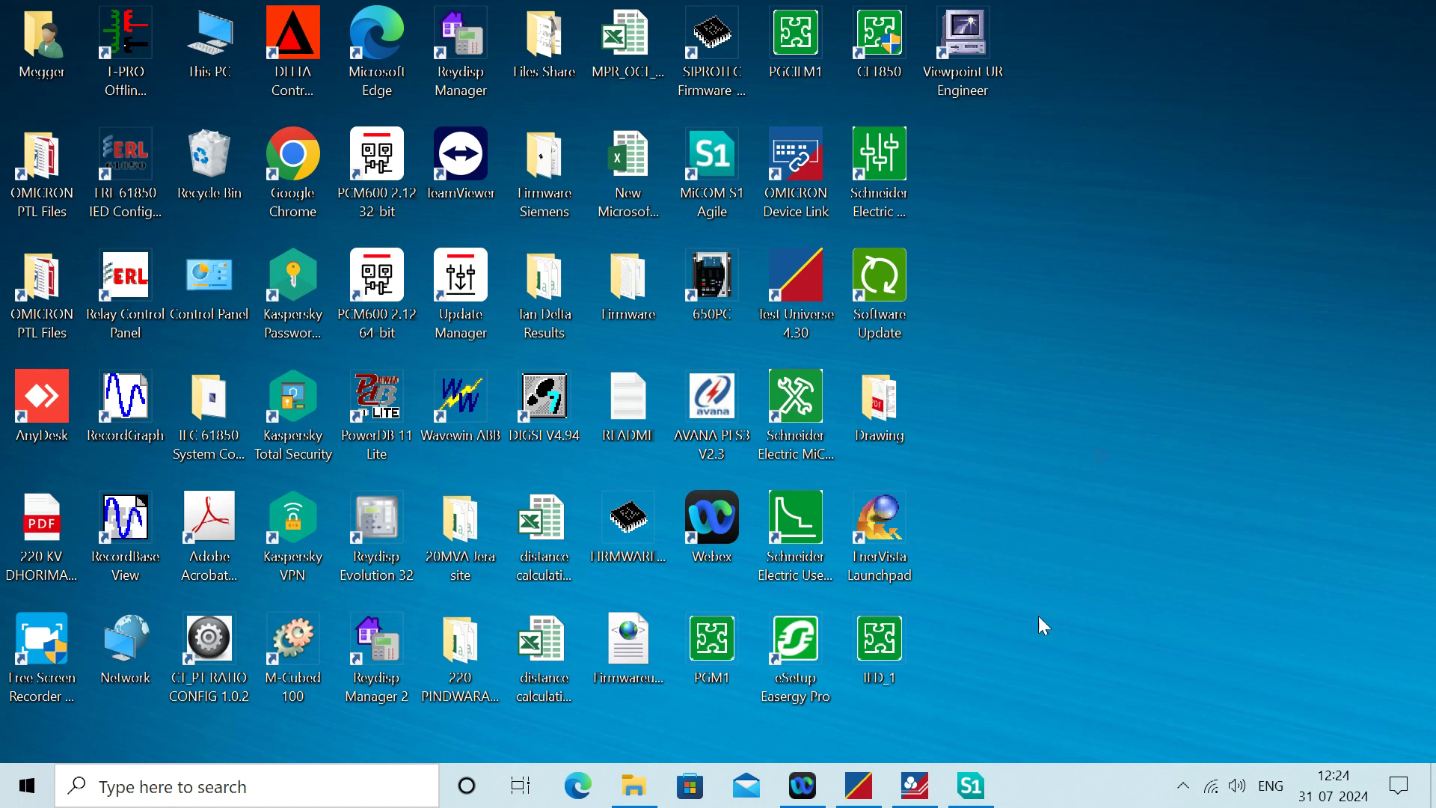
Switch to MiCOM S1 Agile and open the RVPN system in place of the currently loaded one.
click(981, 796)
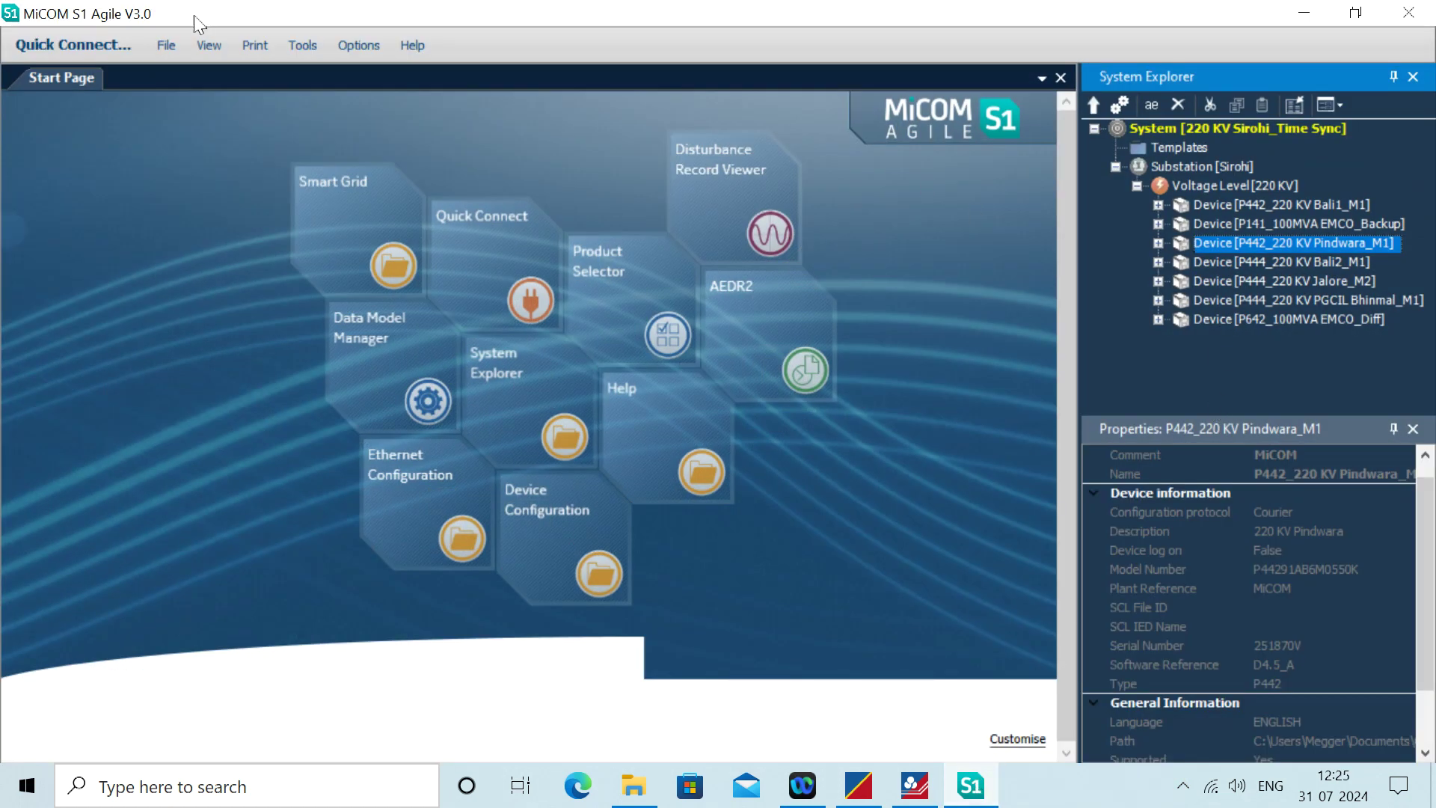
click(171, 42)
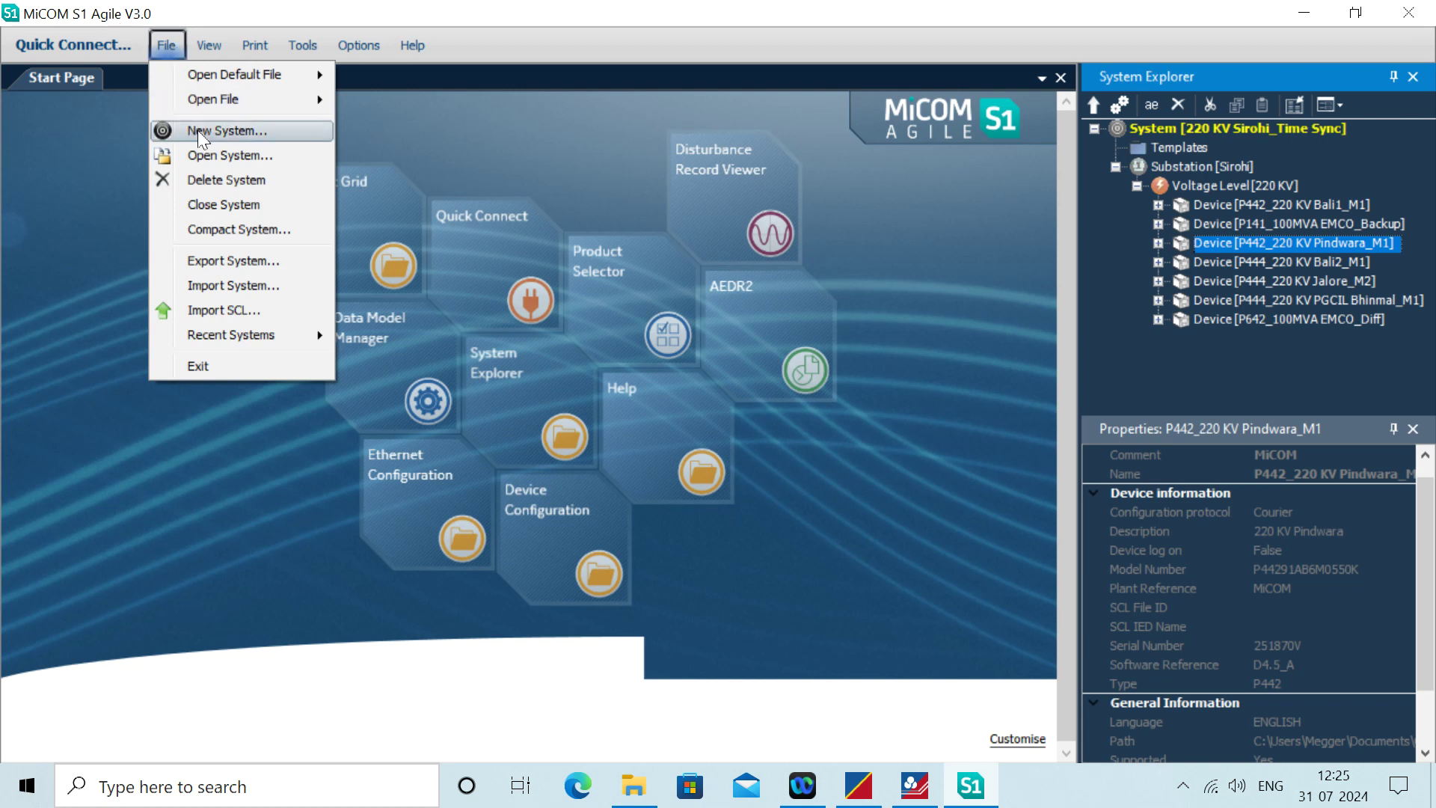
click(199, 155)
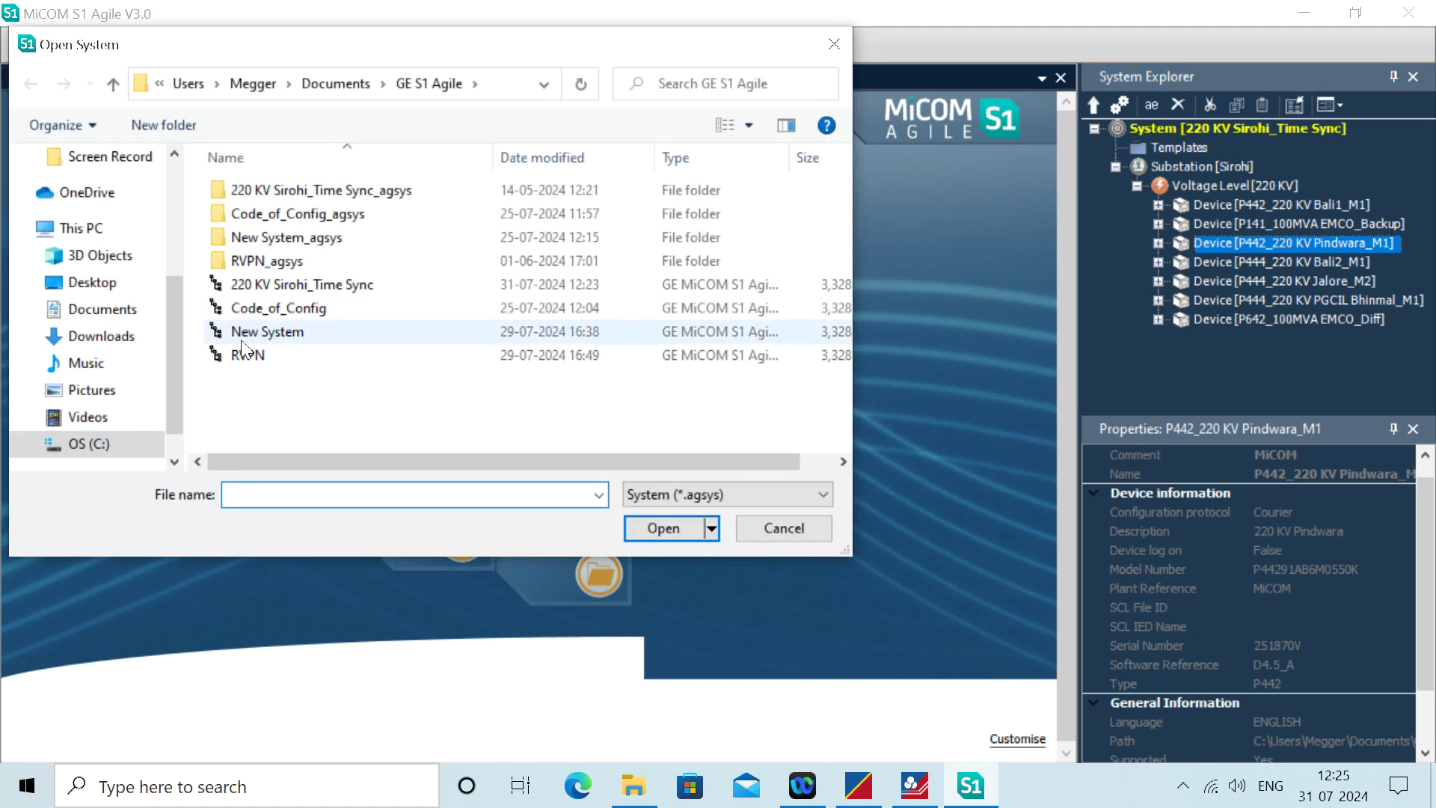
click(246, 355)
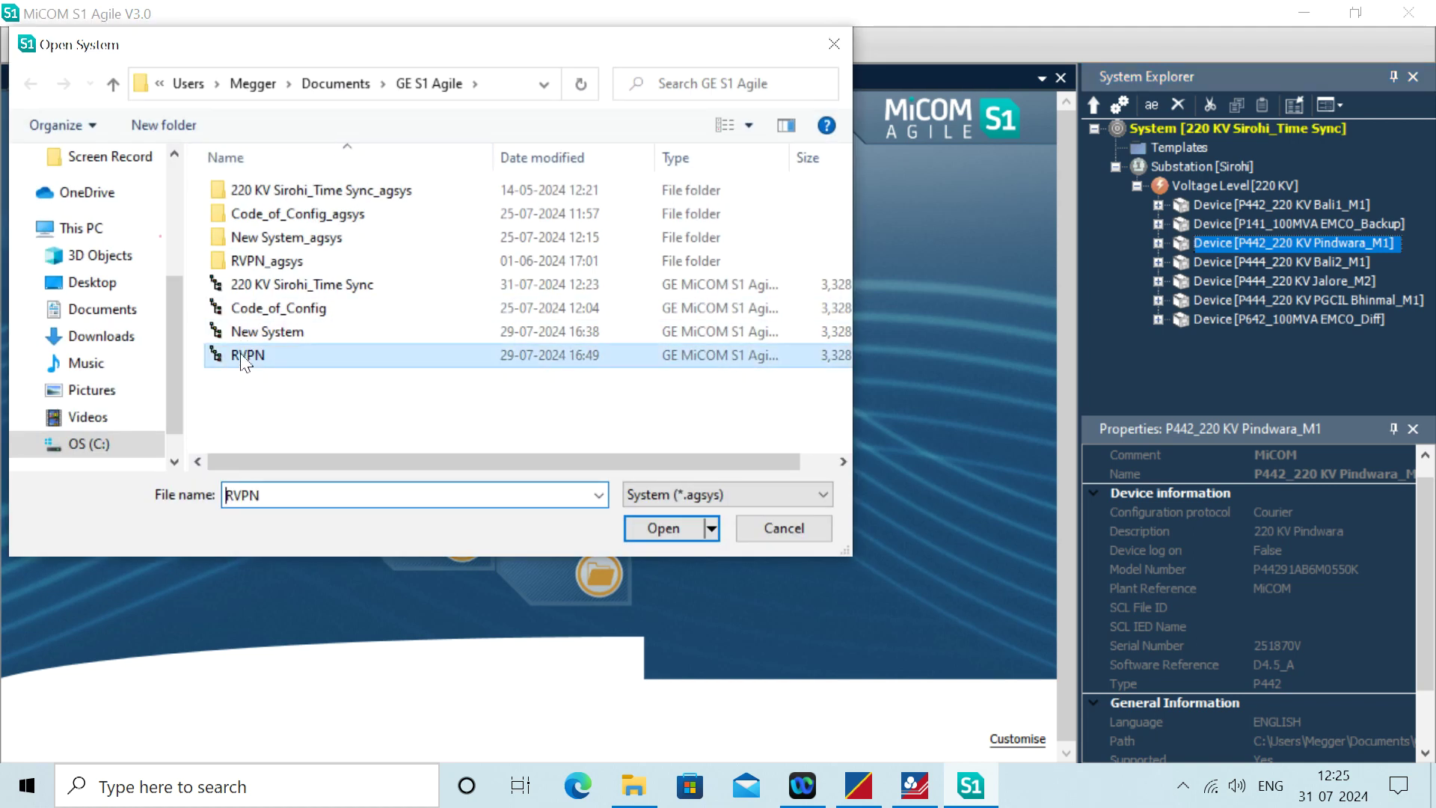
click(658, 526)
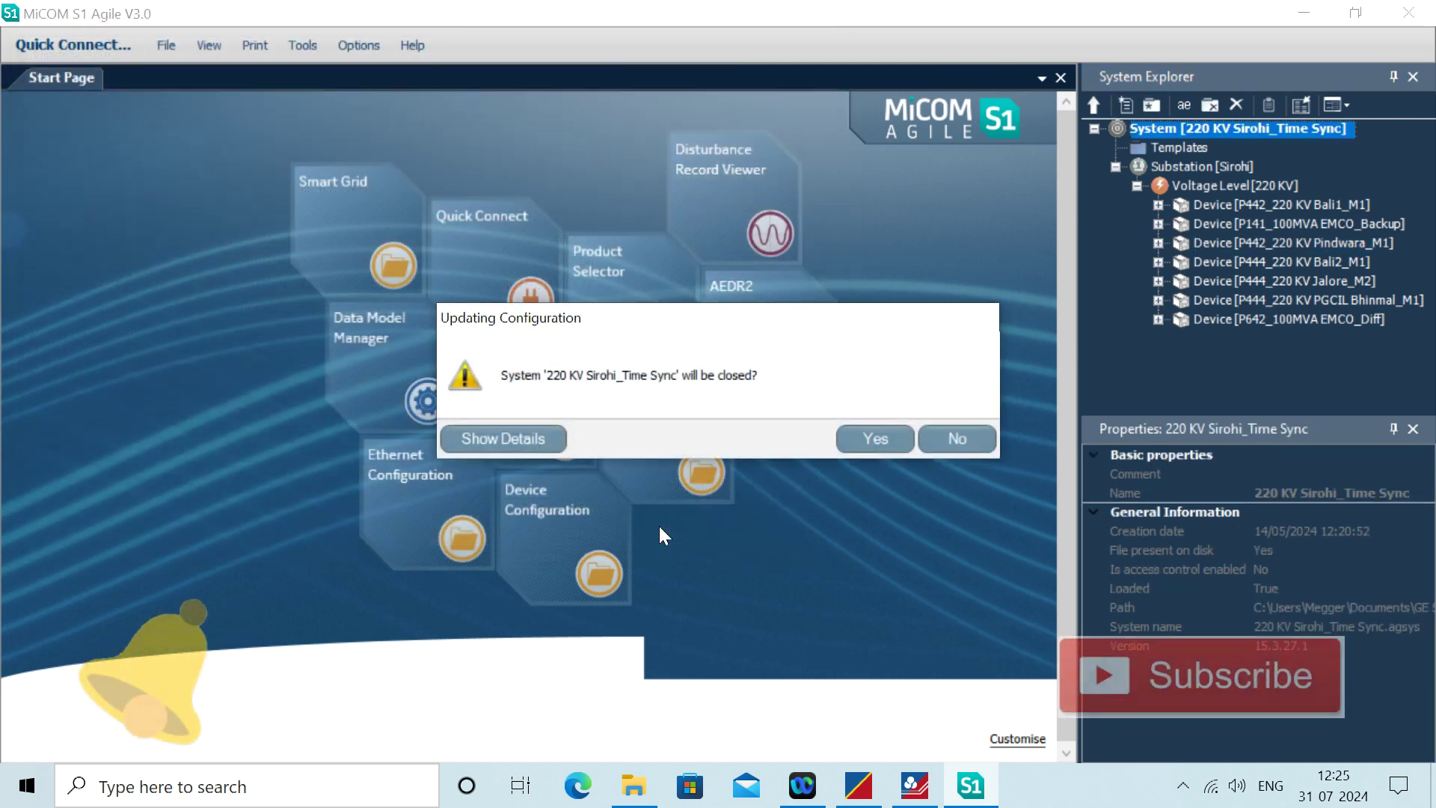
click(868, 437)
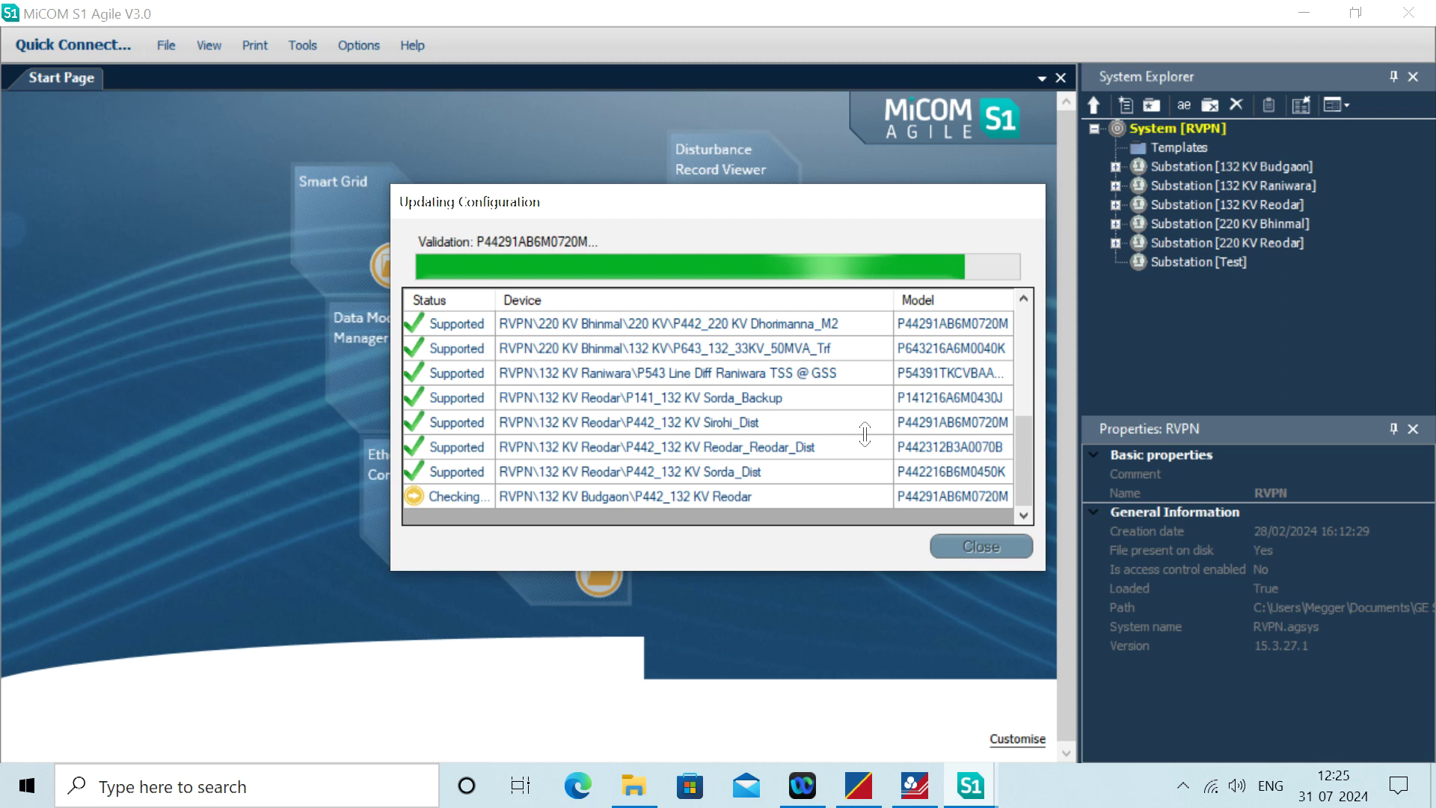
click(986, 547)
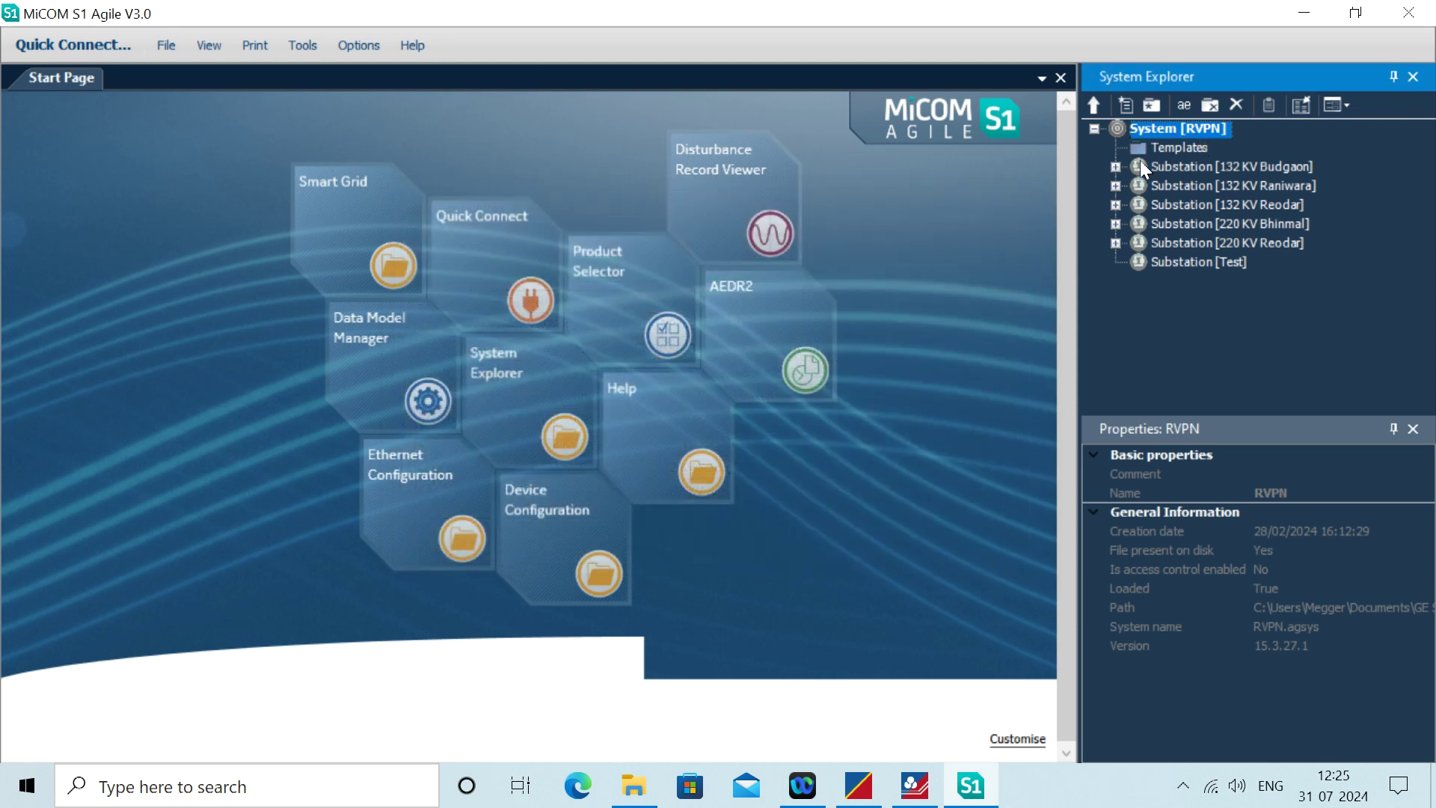
Export settings file 000 of device P442_132 KV Reodar in substation 132 KV Budgaon to the Desktop as XRIO, keeping the suggested file name.
click(1115, 167)
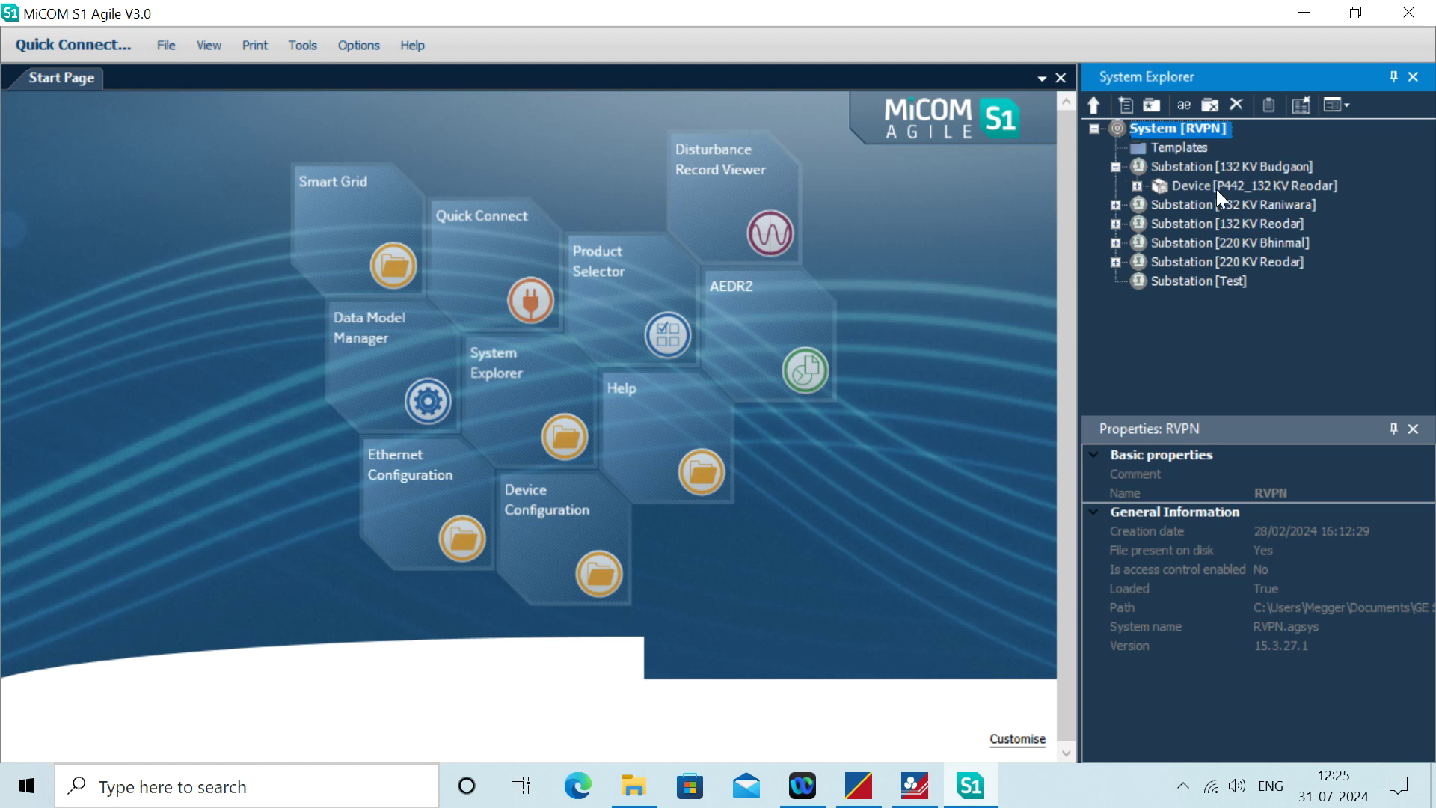
click(1137, 186)
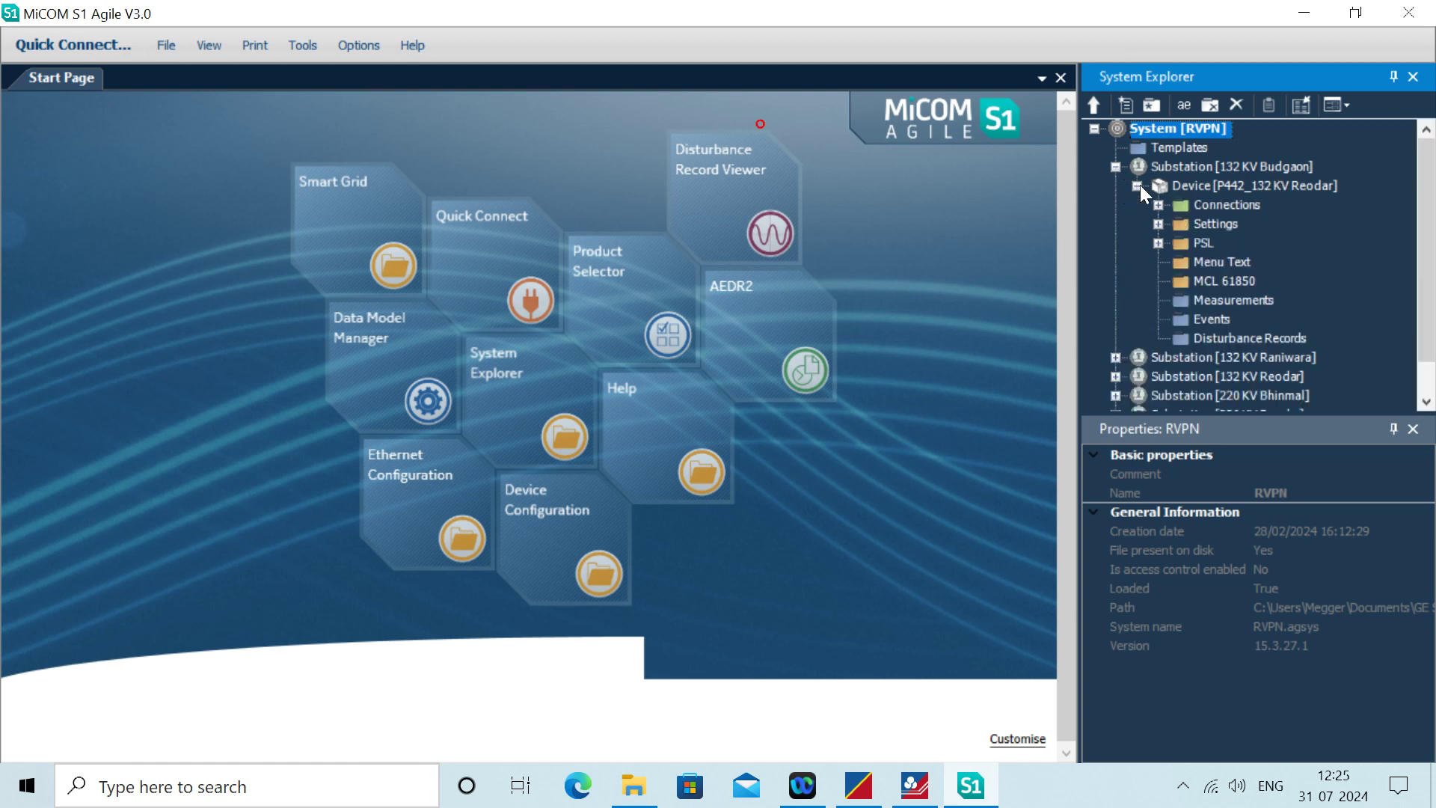
click(1158, 223)
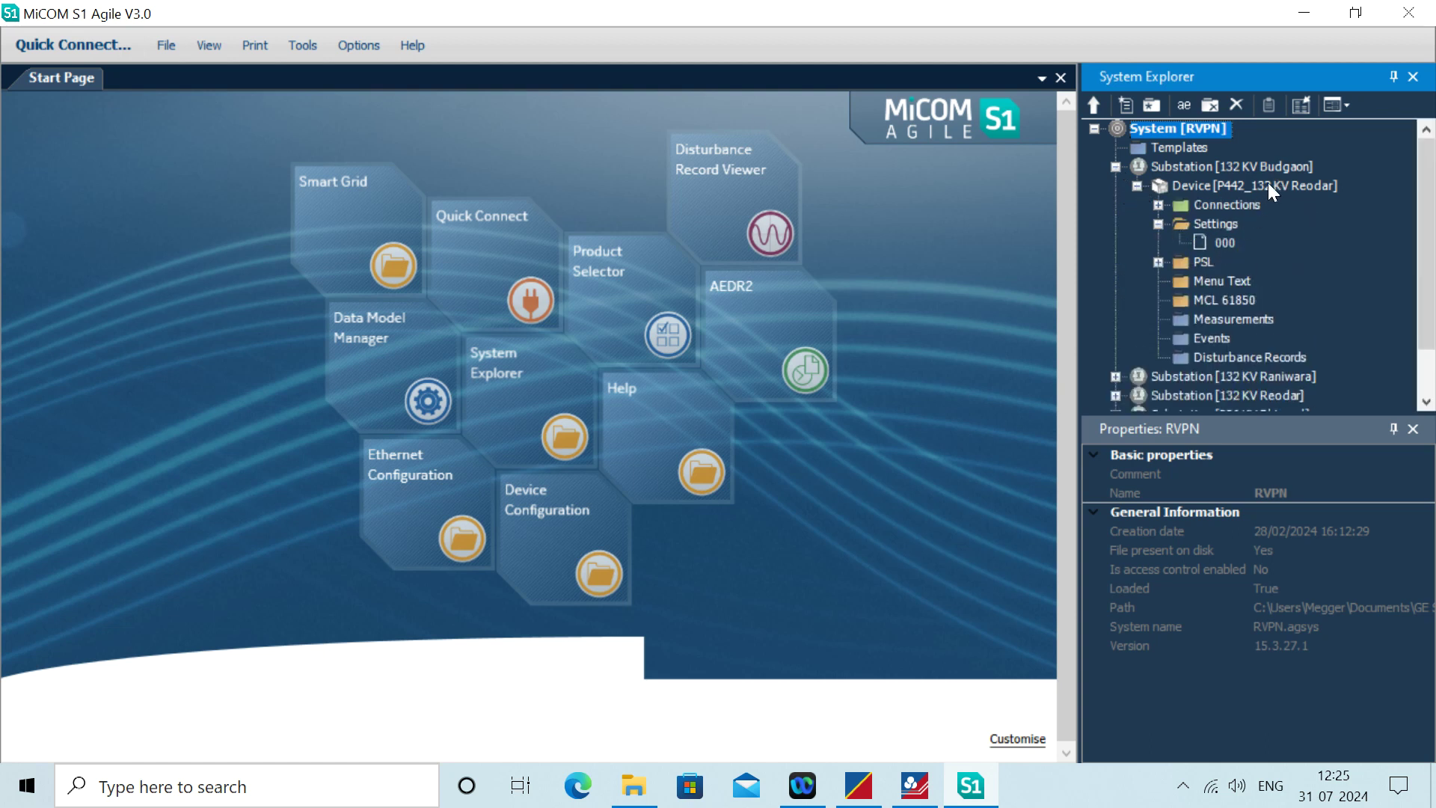
right_click(1221, 242)
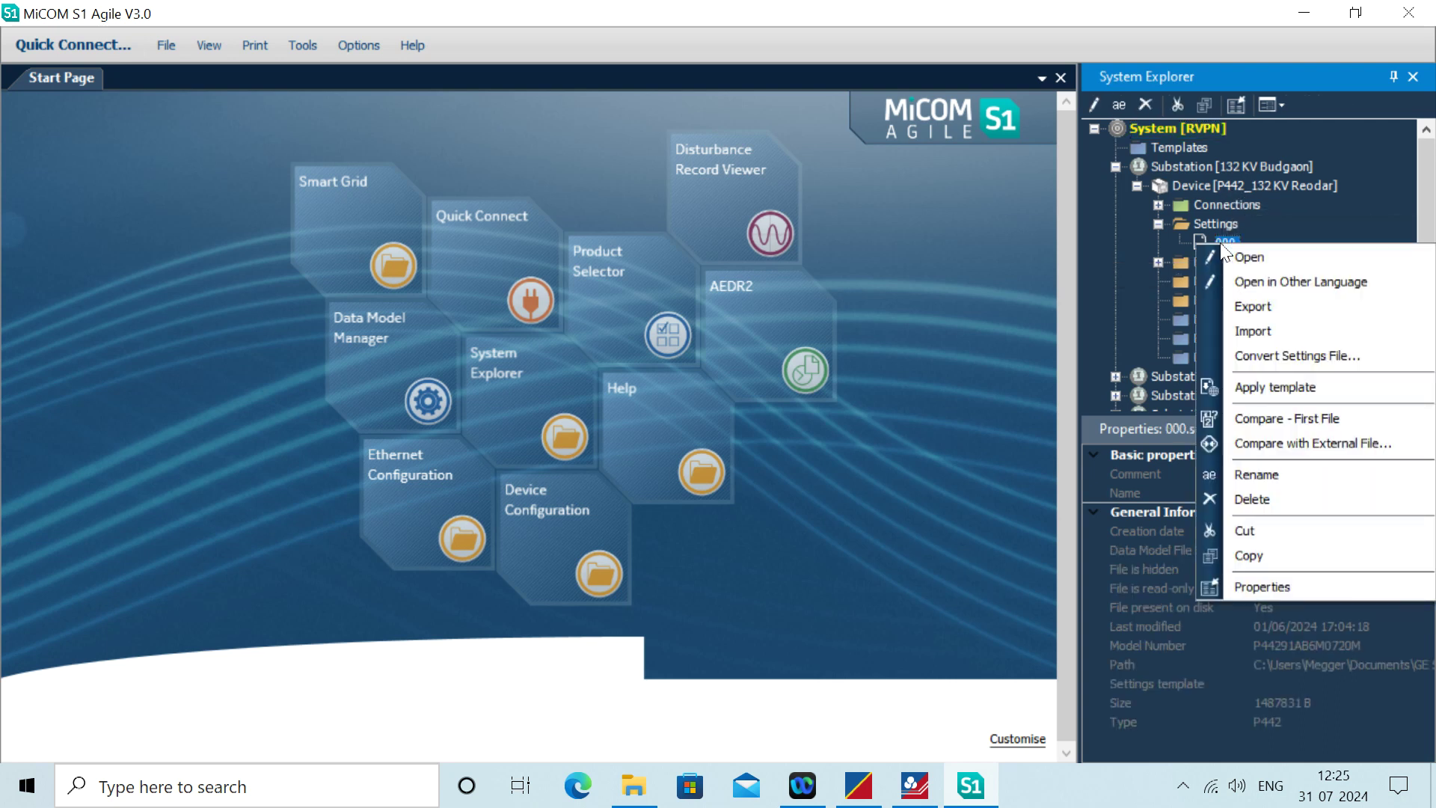
mouse_move(1246, 306)
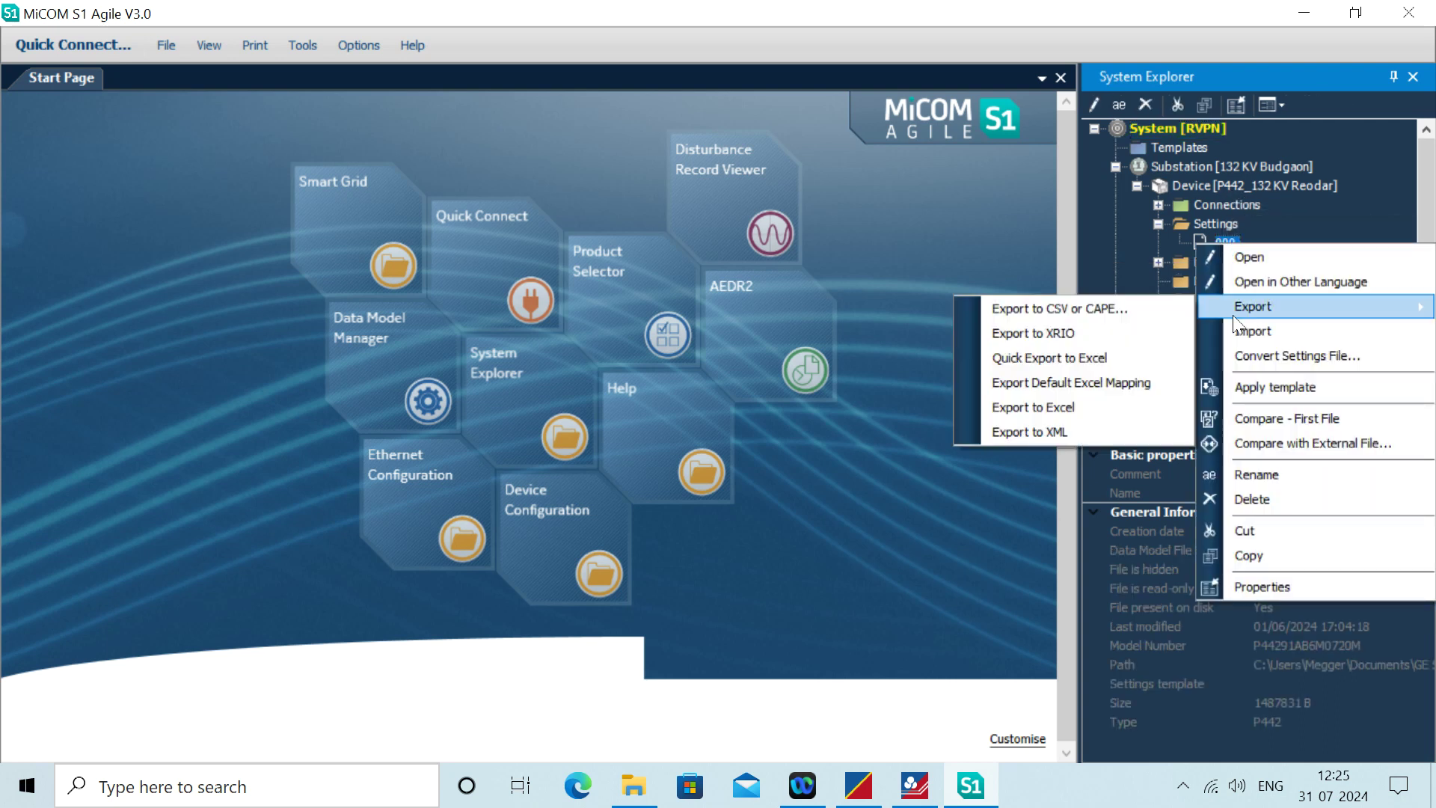
click(1075, 329)
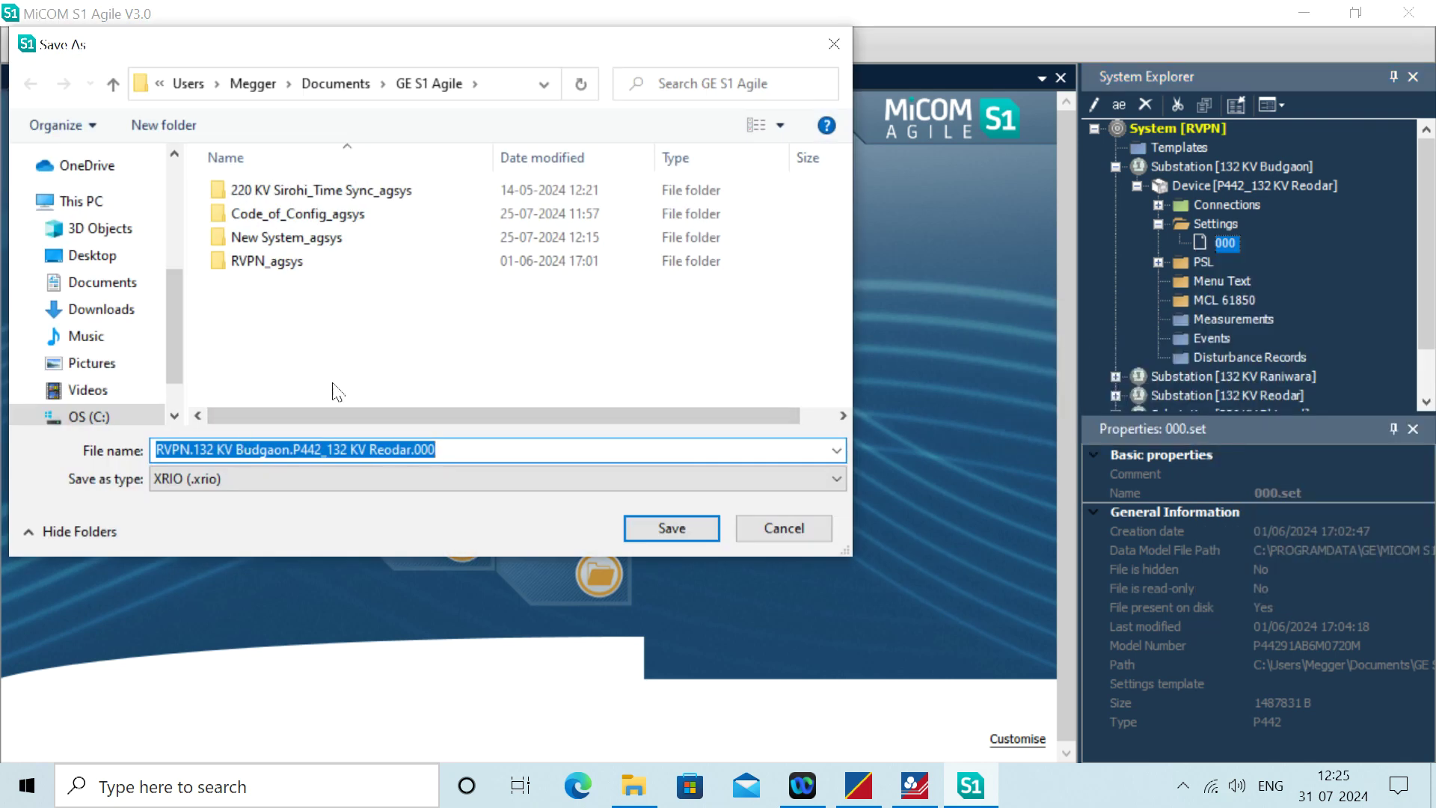
click(92, 255)
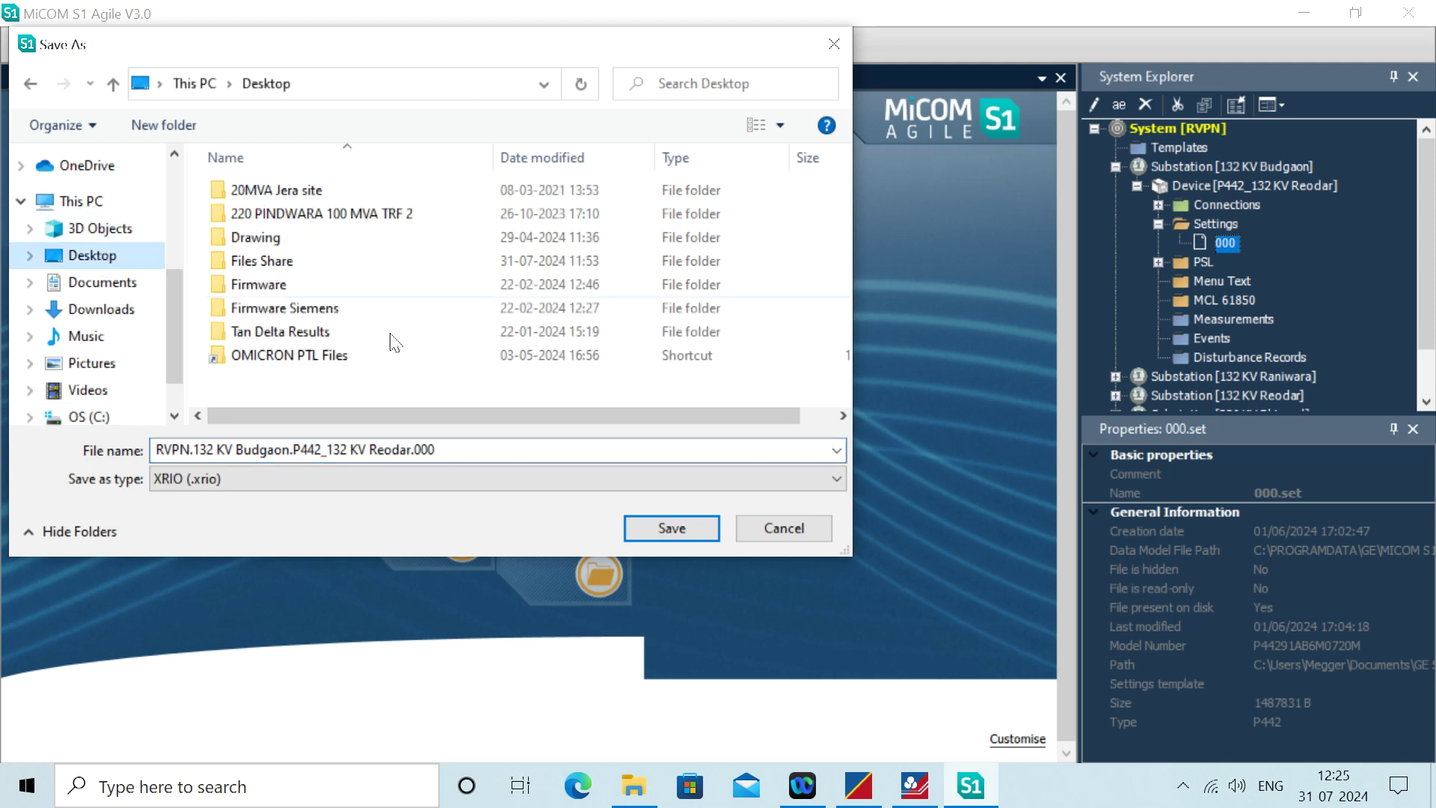
click(678, 523)
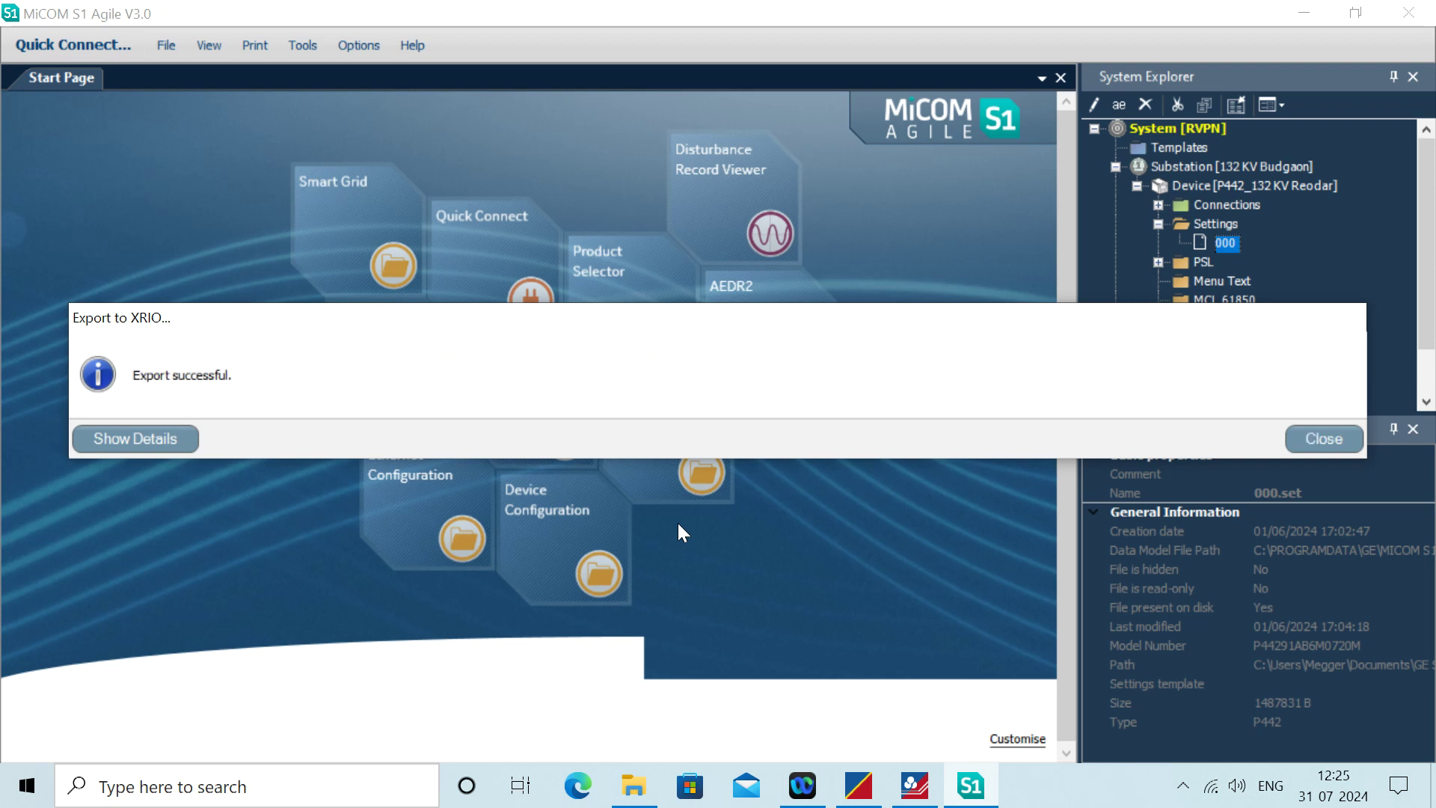
click(1308, 438)
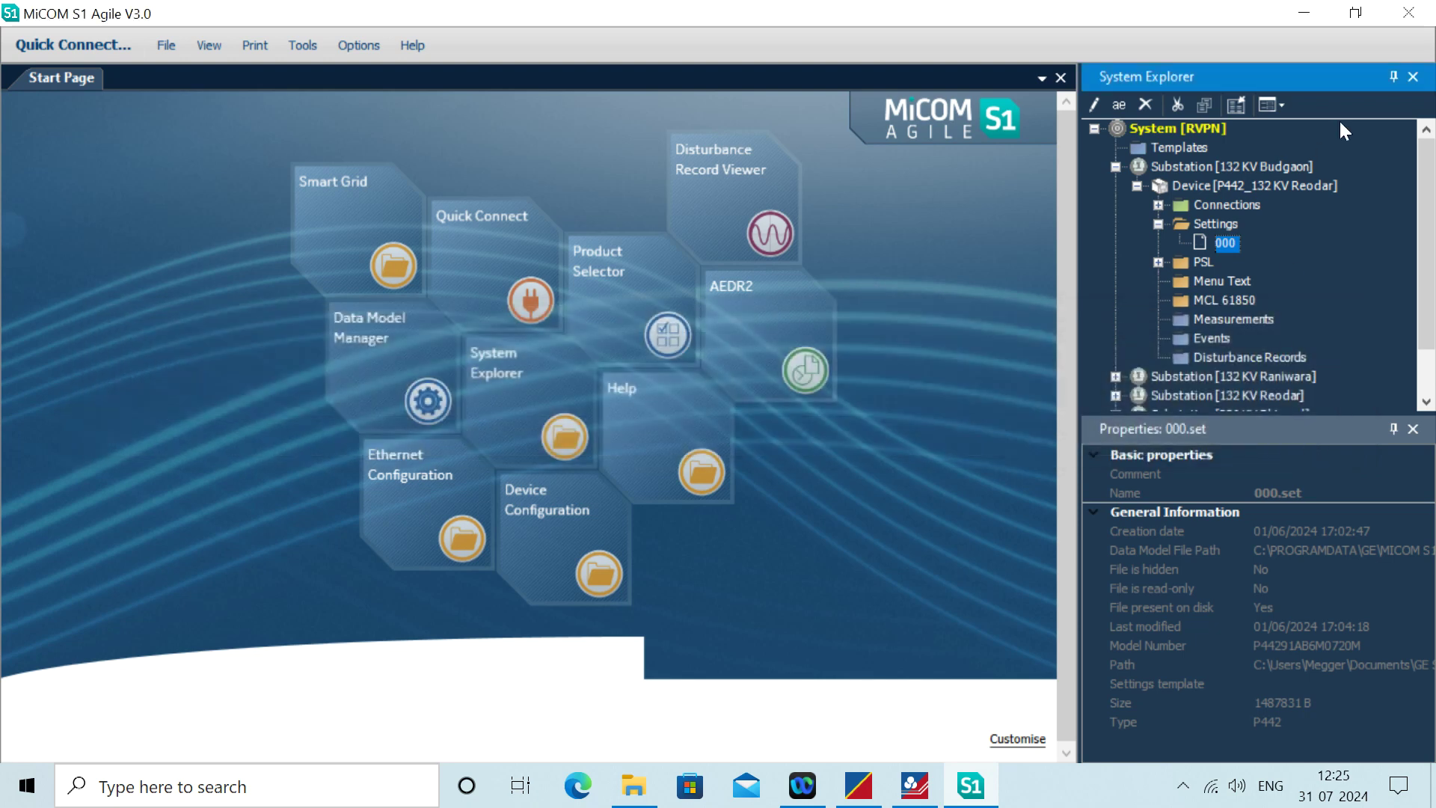
Minimize MiCOM S1 Agile and close the OMICRON Diff Operating Characteristic module without saving its changes.
click(1307, 14)
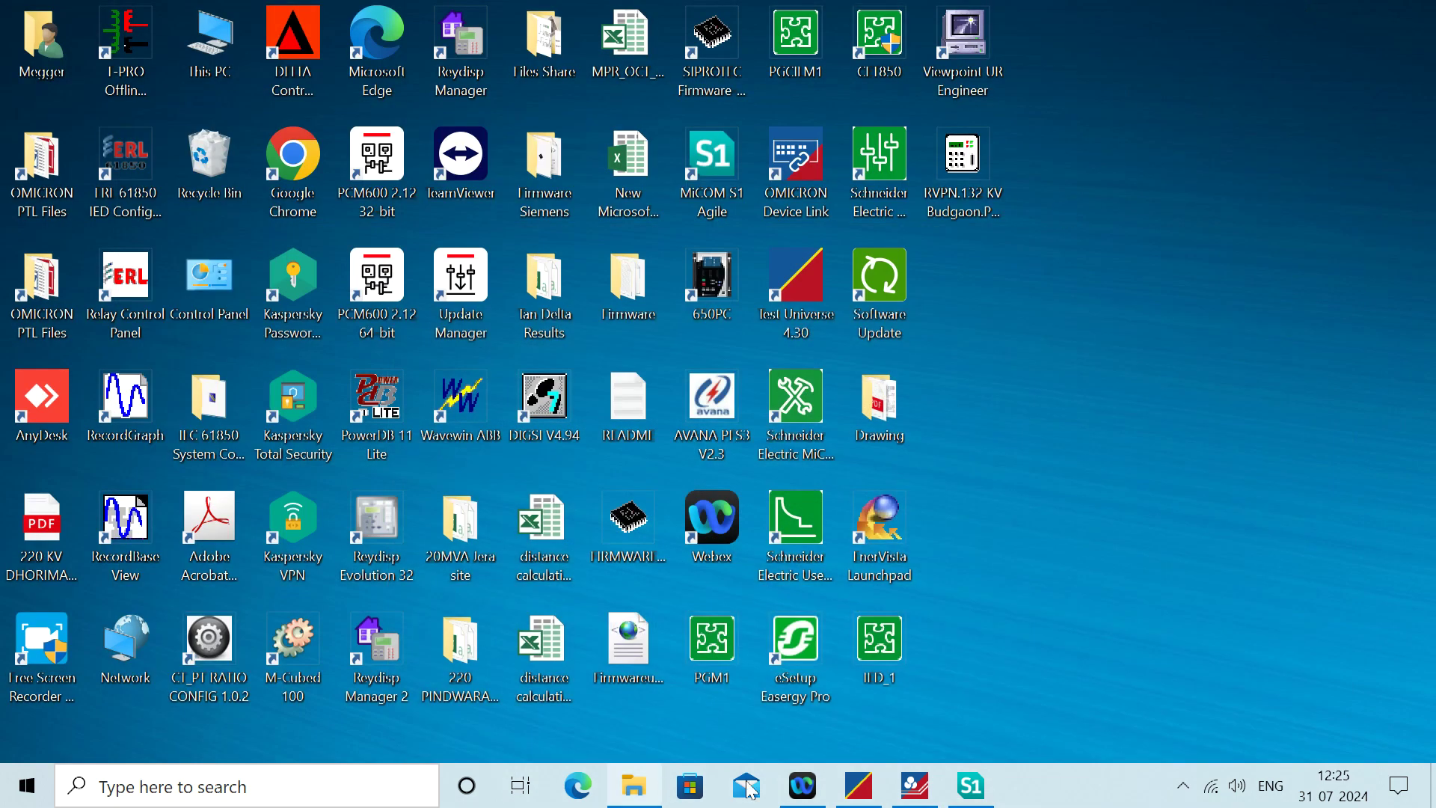
click(925, 796)
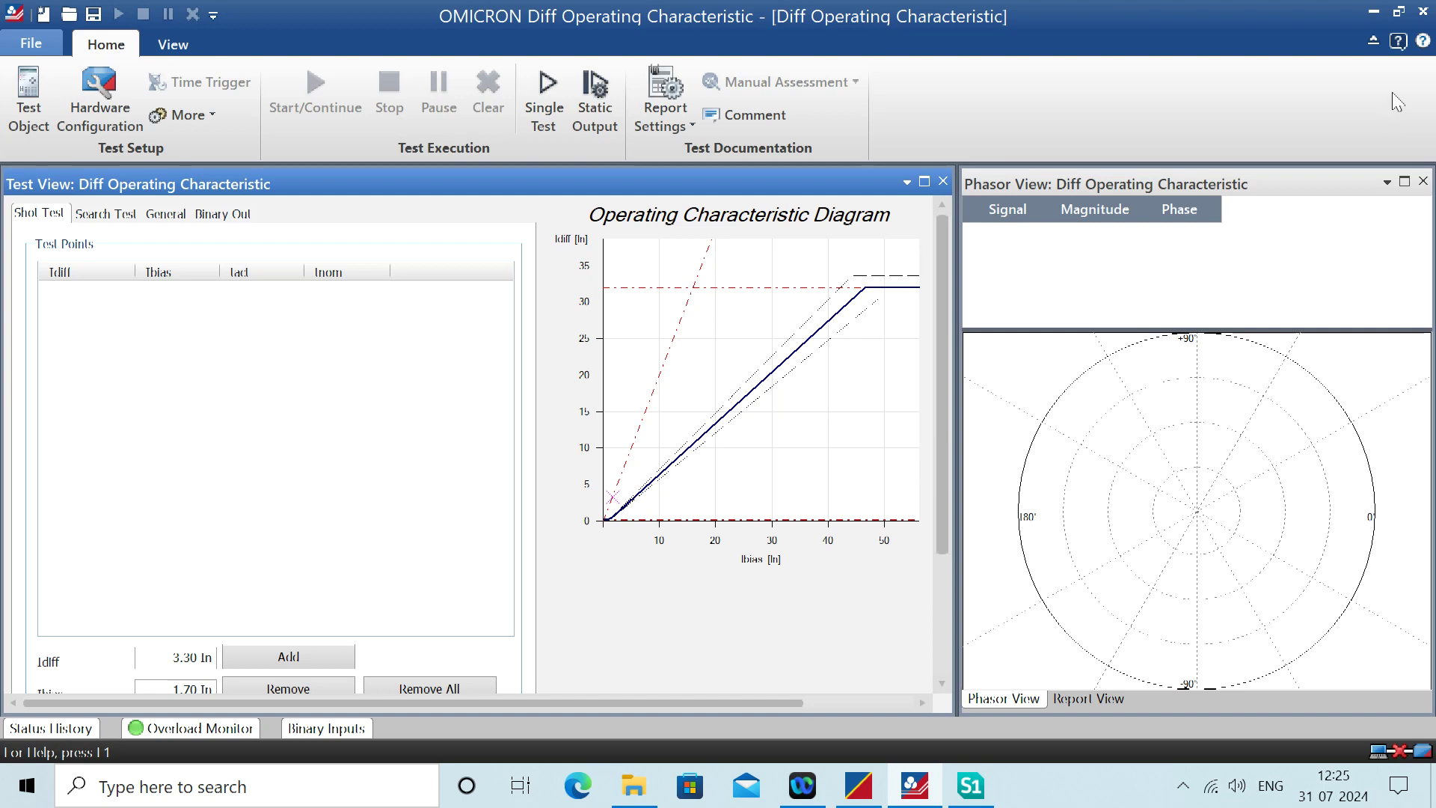
click(1425, 12)
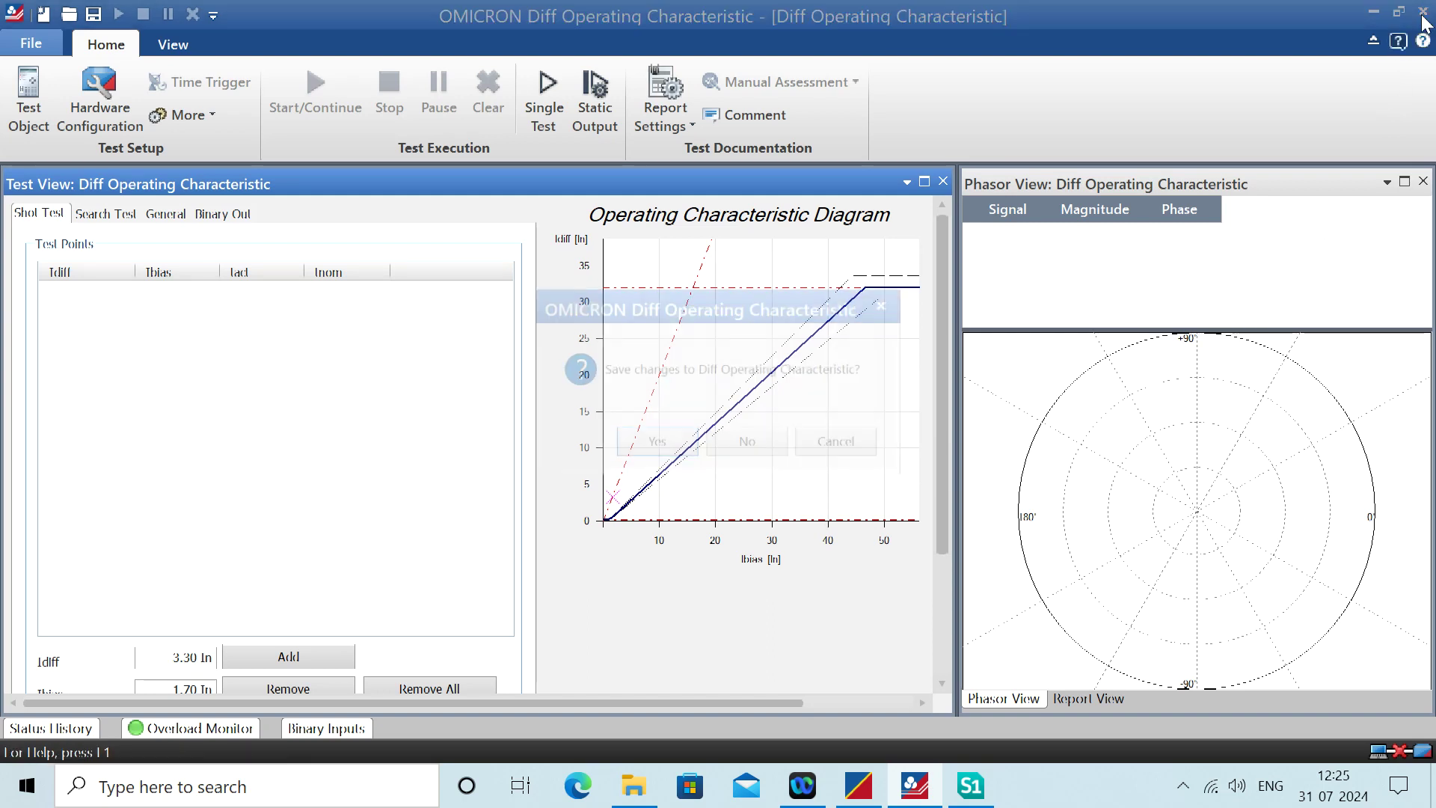
click(739, 440)
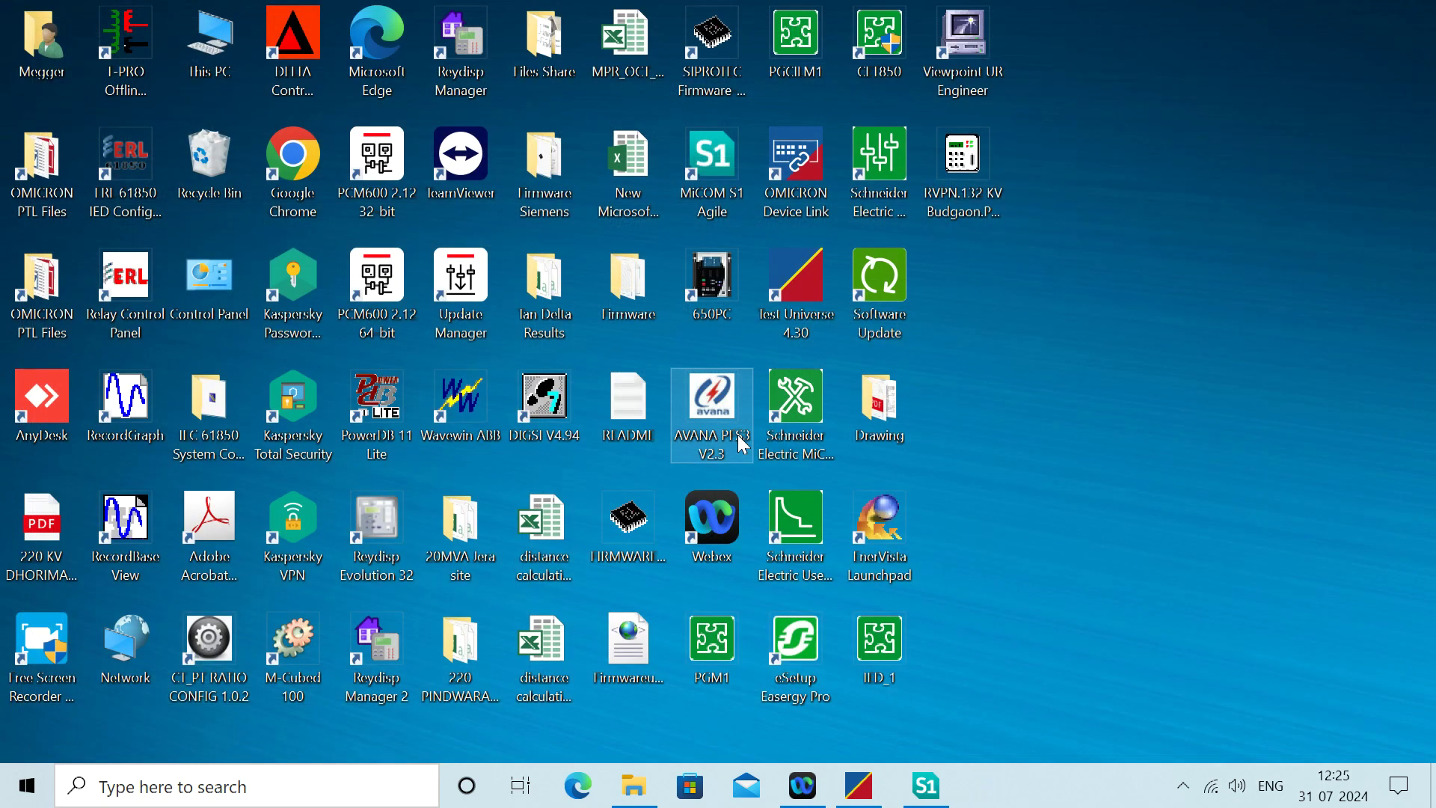
Switch to OMICRON Test Universe, start the Advanced Distance test module and open its test object.
click(858, 787)
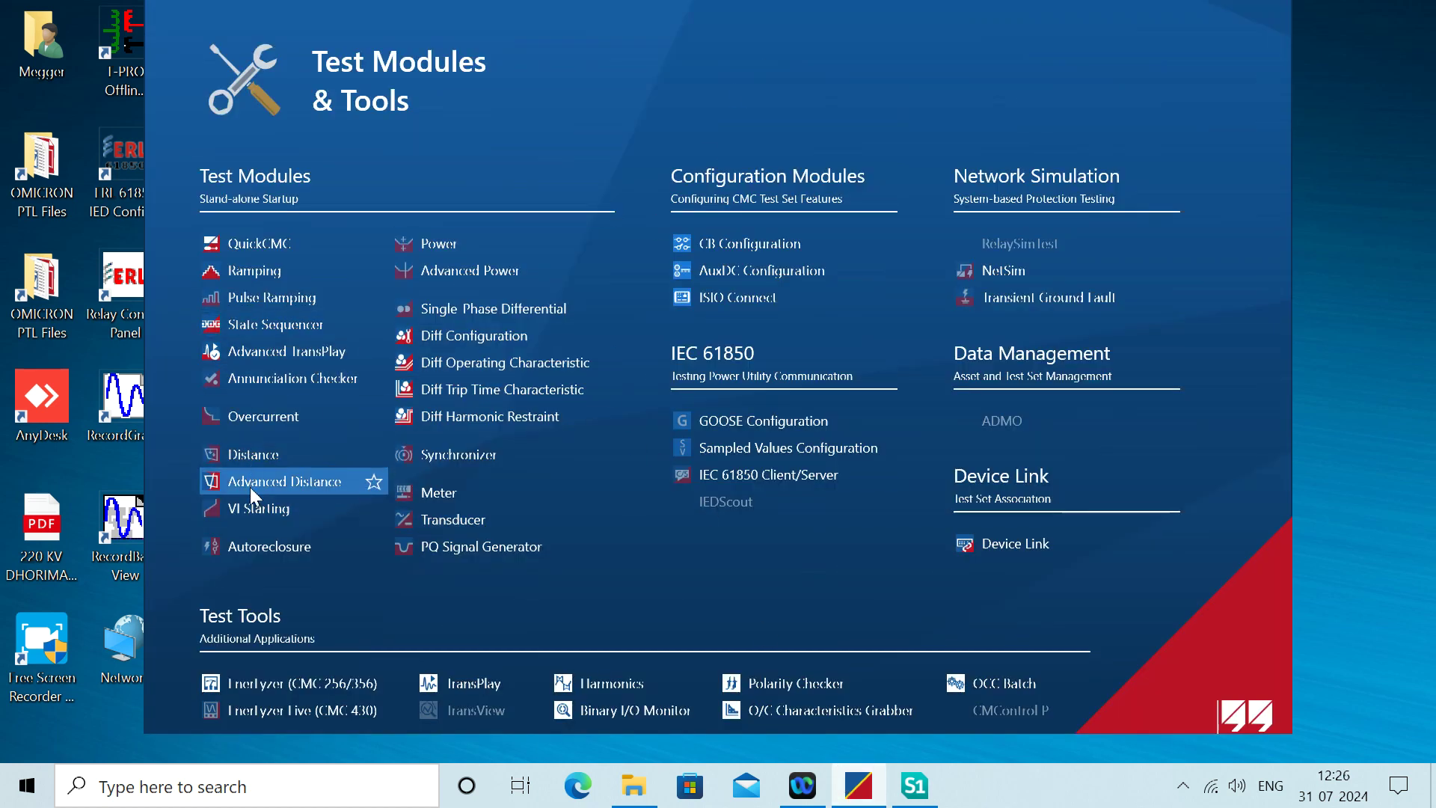
click(298, 482)
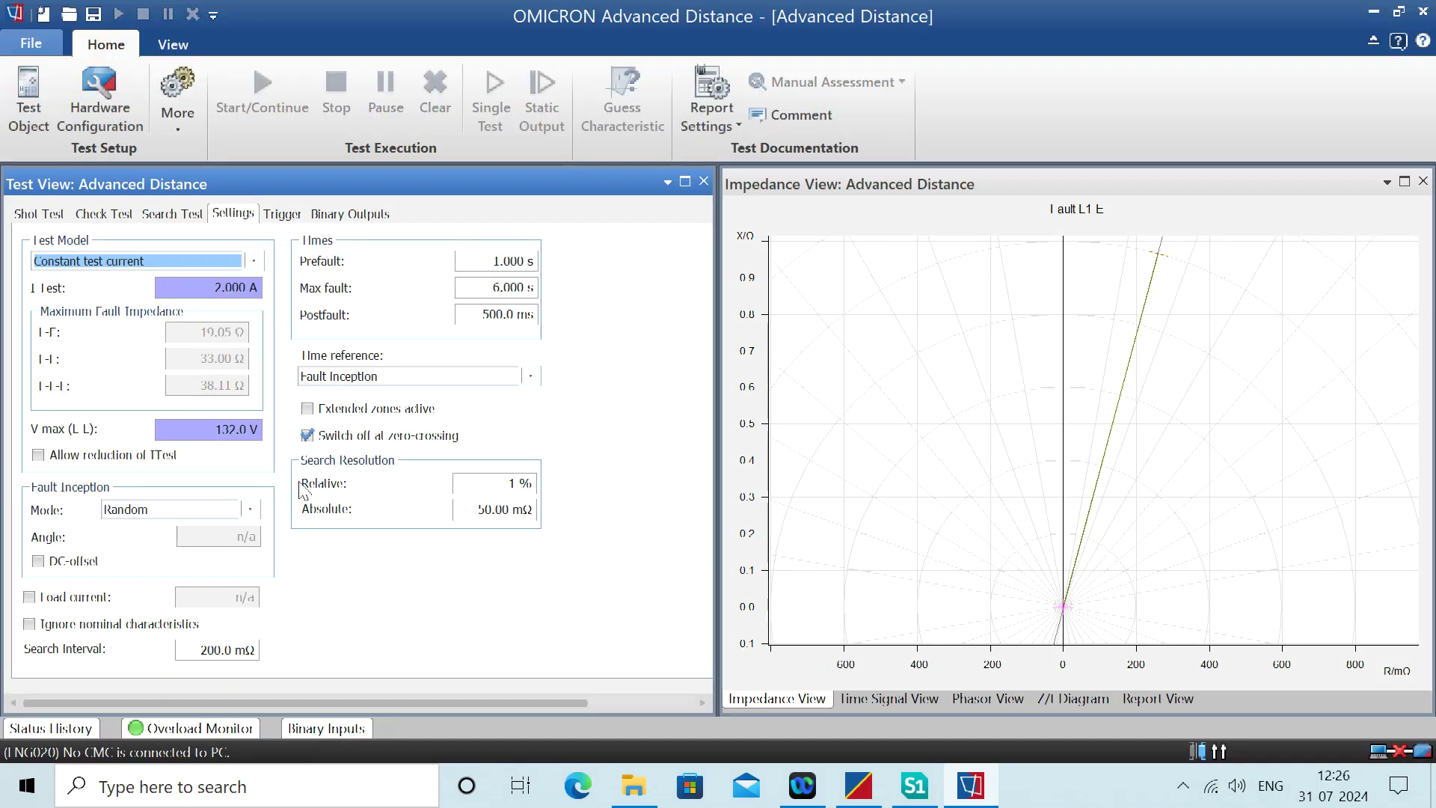
click(31, 95)
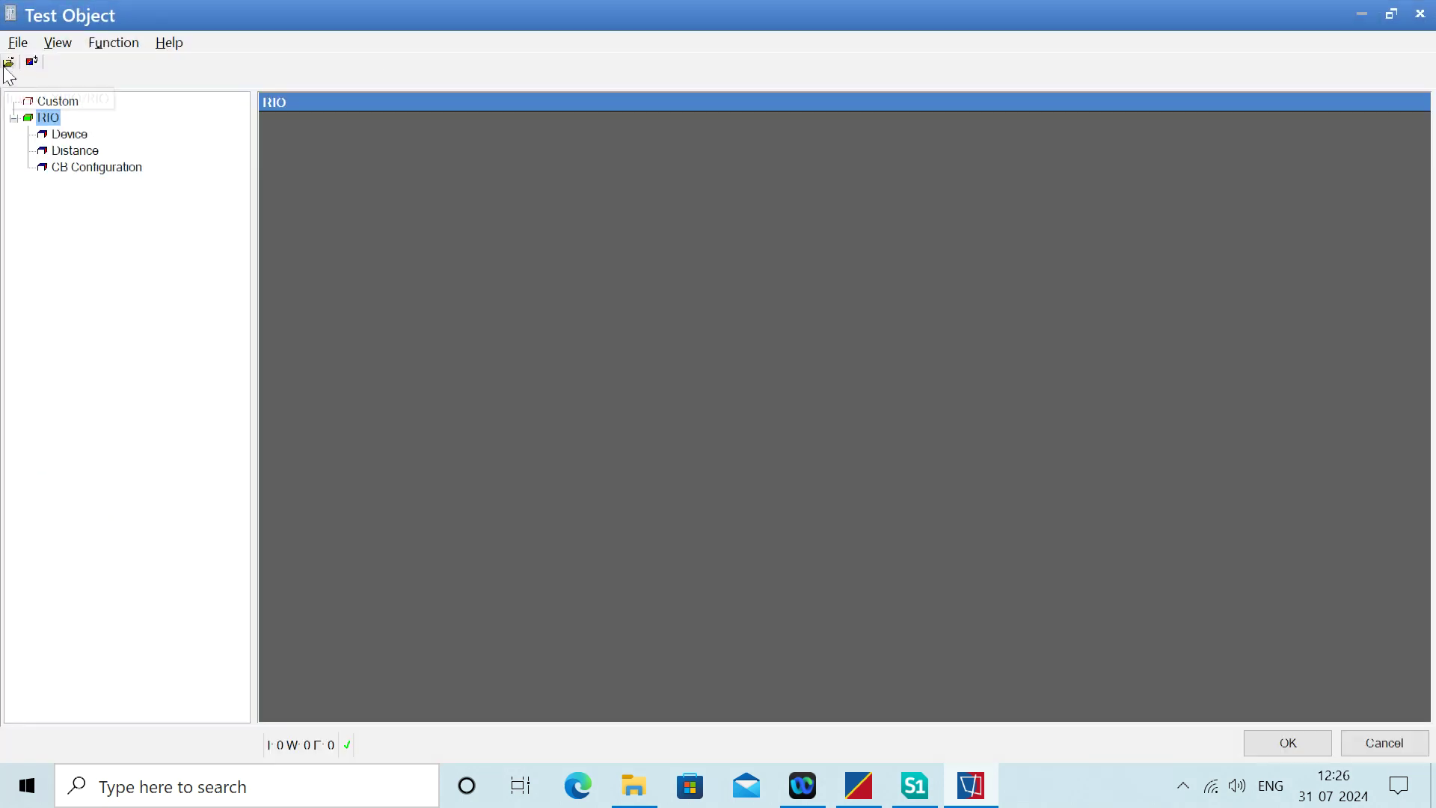
Load the GE MiCOM Agile P442 V91 Line ENU TU4.31 V1.000 file from the GE folder of the PTL library into the test object.
click(6, 66)
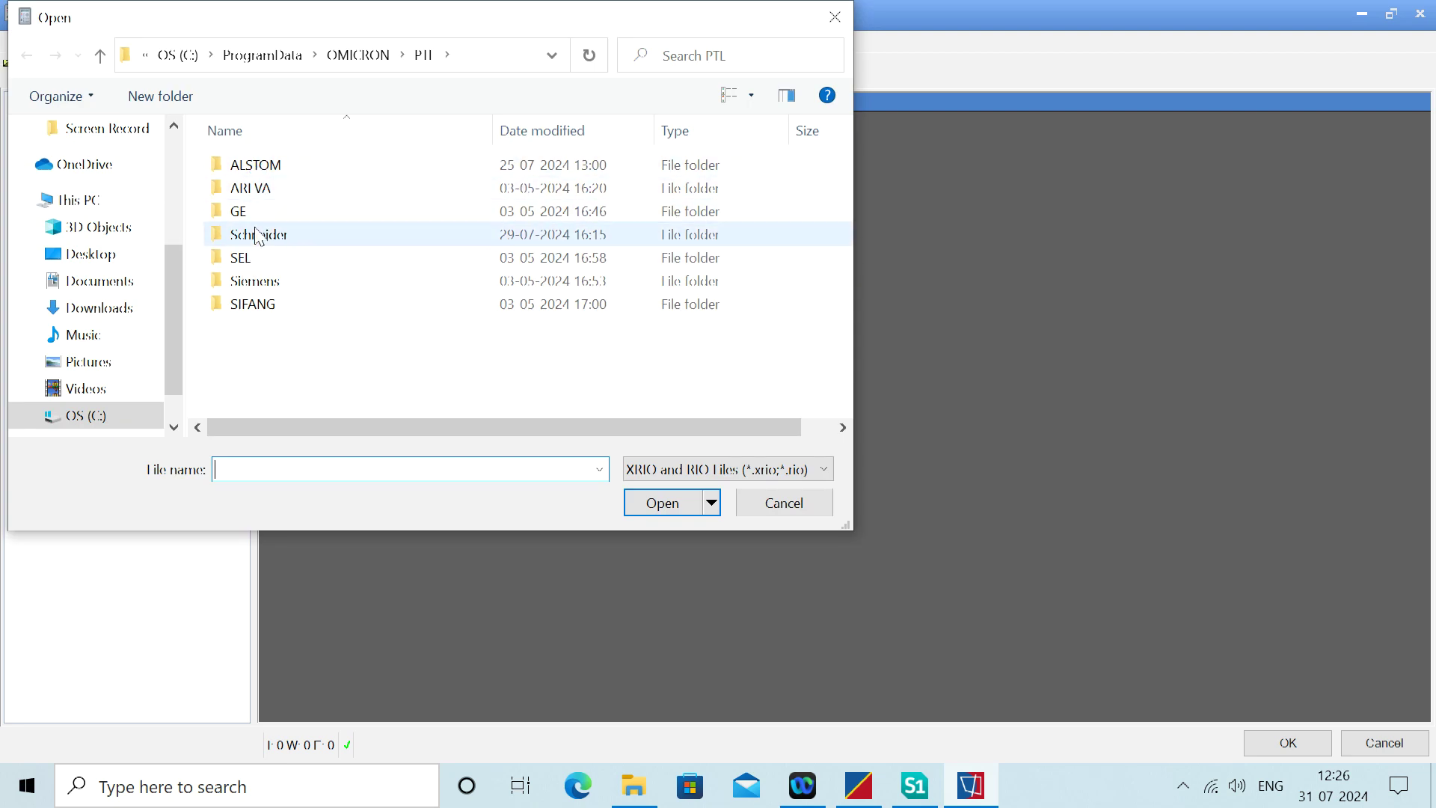
double_click(260, 167)
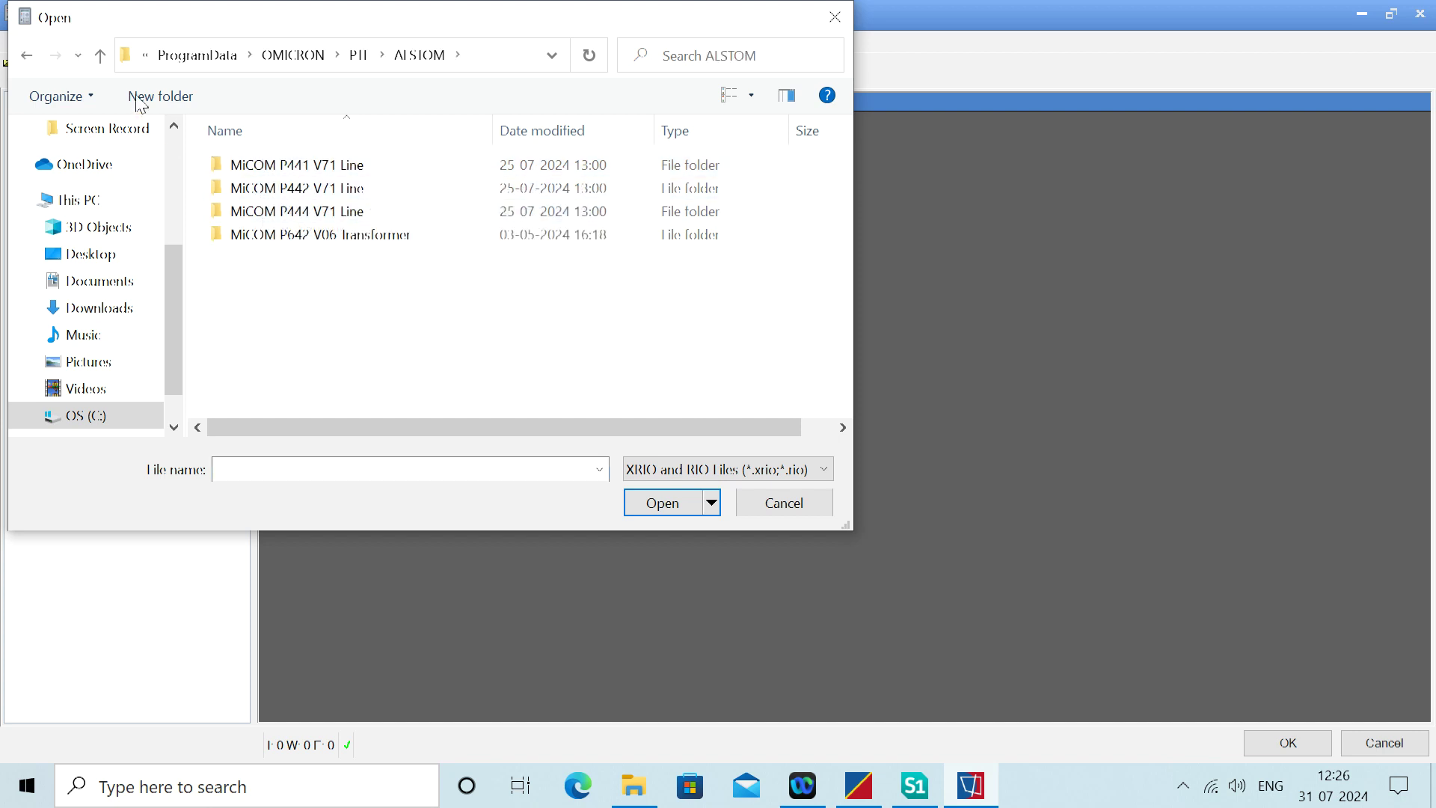
click(100, 56)
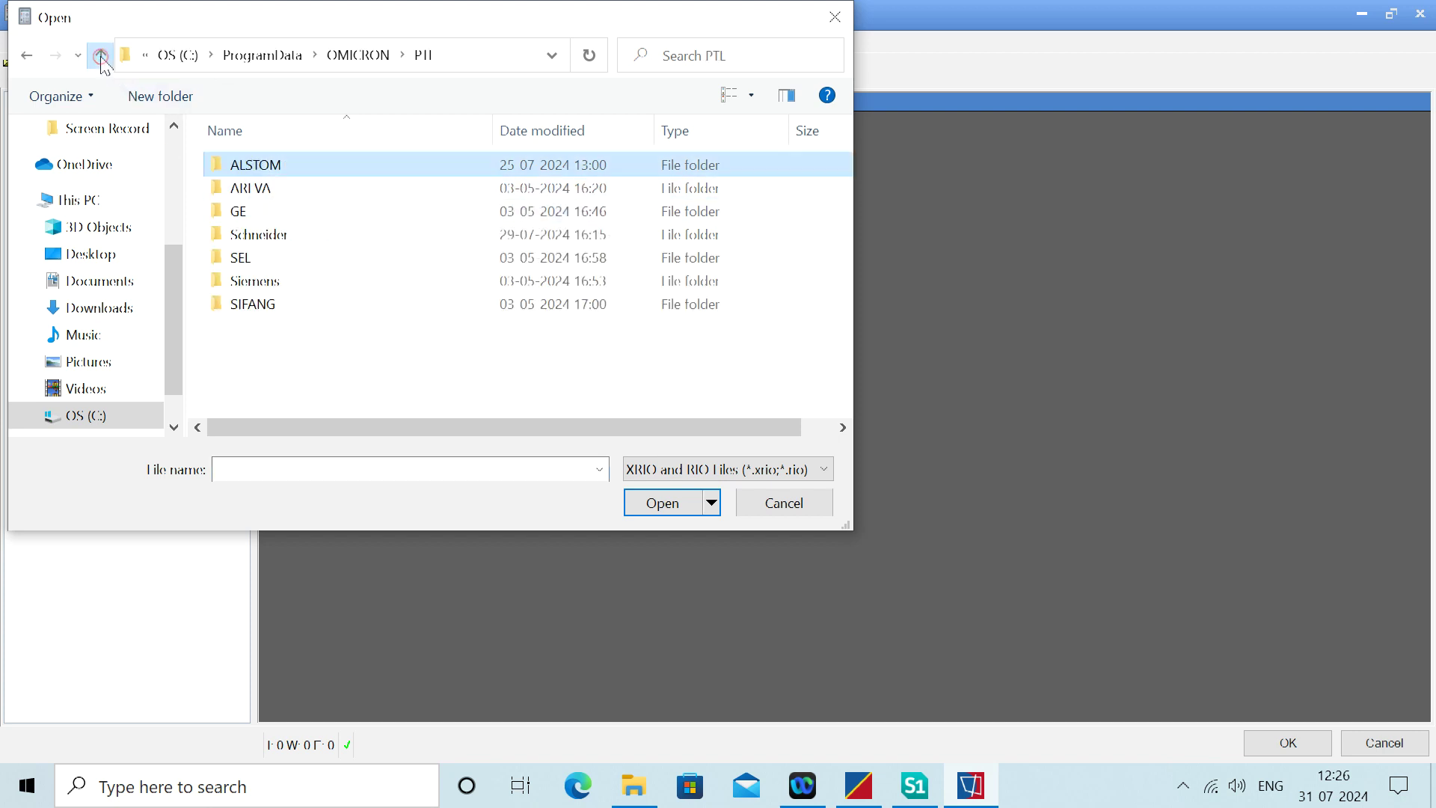
double_click(247, 217)
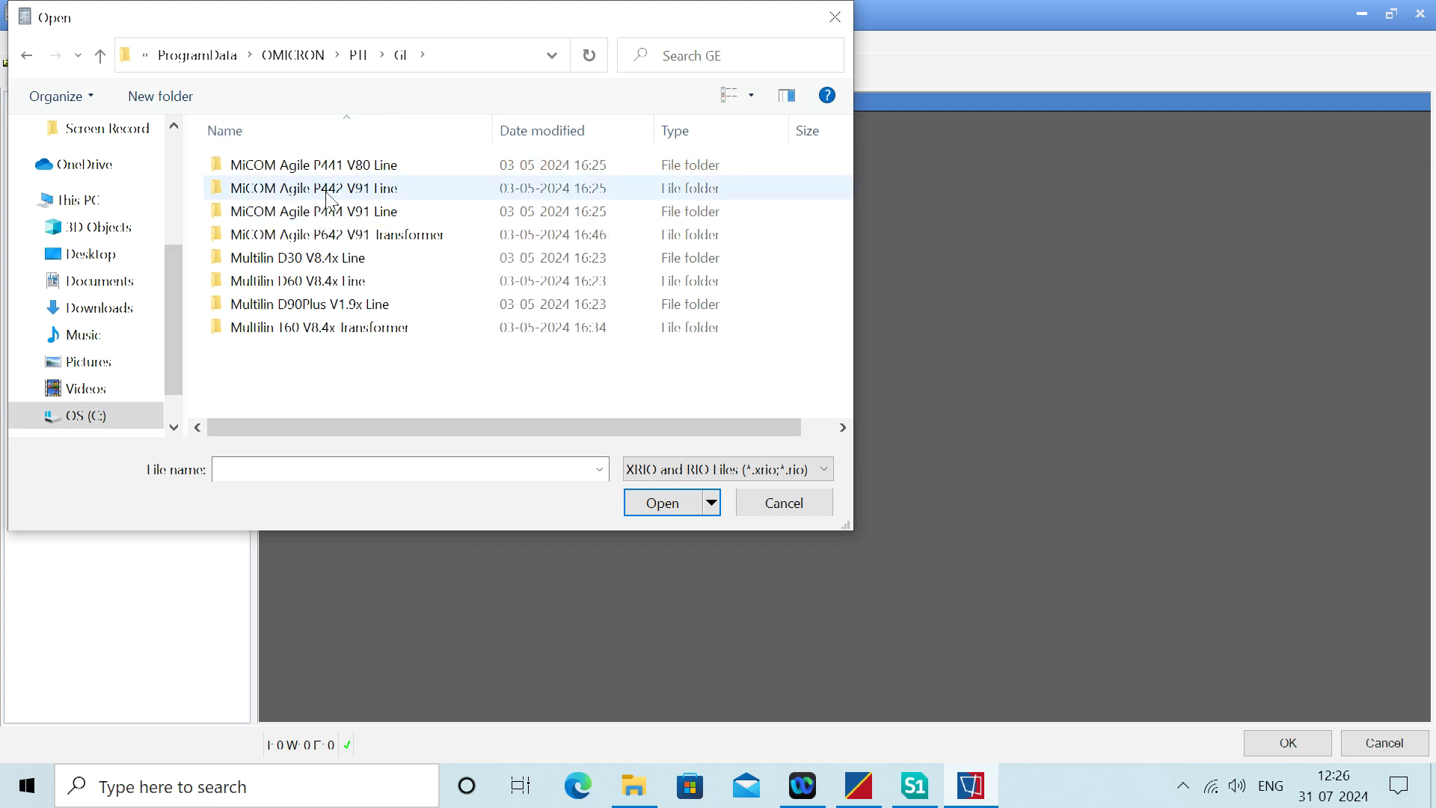
double_click(327, 191)
click(324, 163)
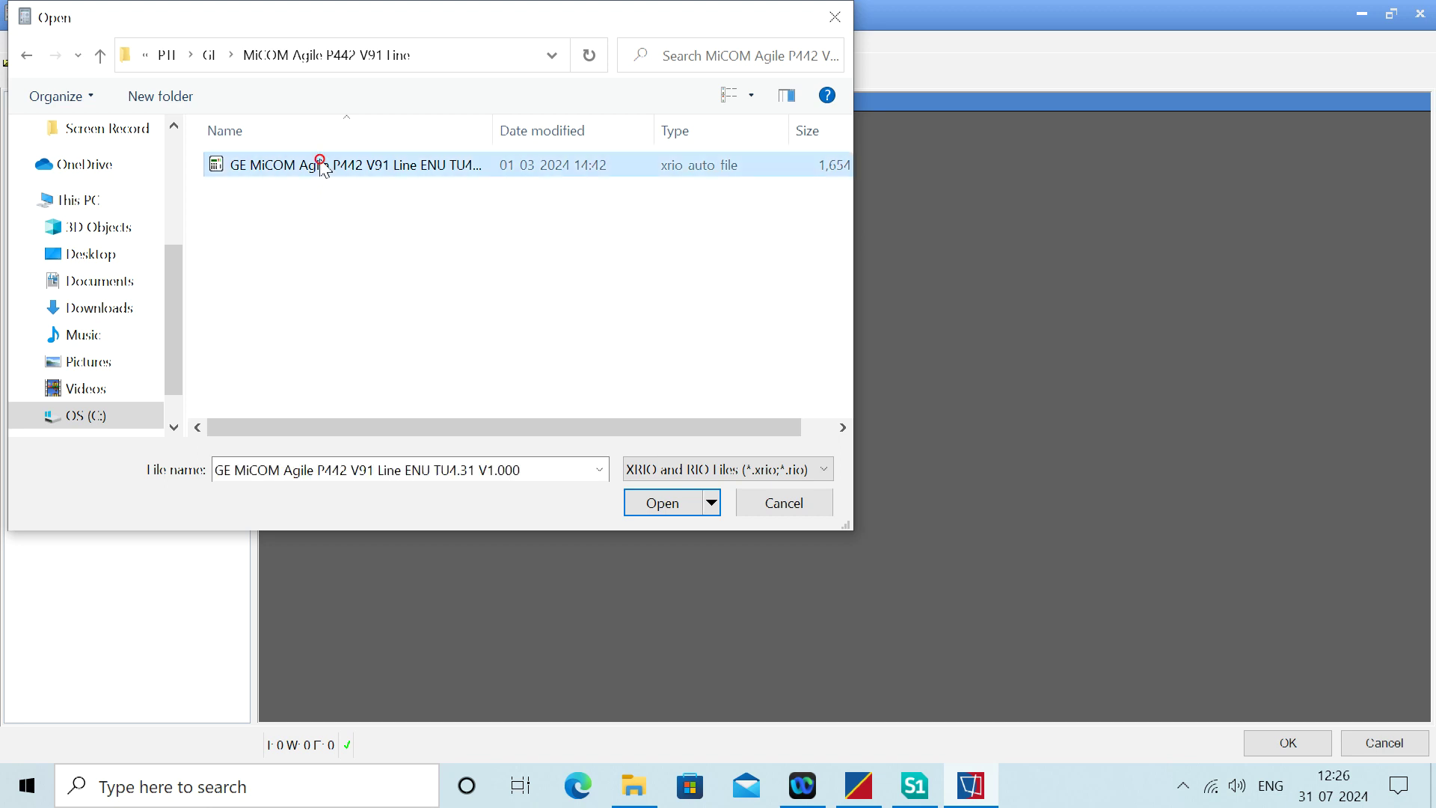
click(662, 503)
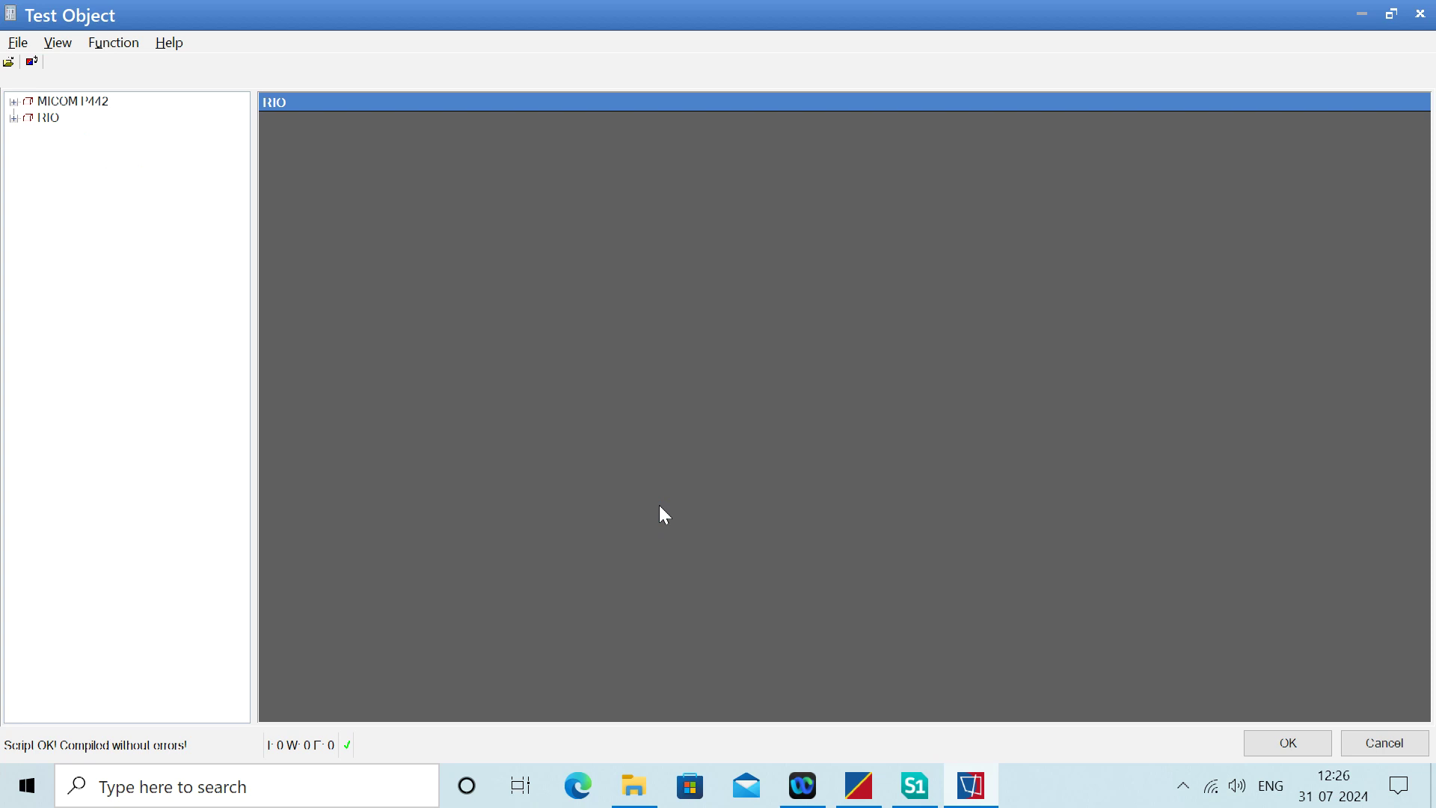
Examine the MICOM P442 parameters for system data, CT and VT ratios, and the Group 1 distance schemes.
click(13, 102)
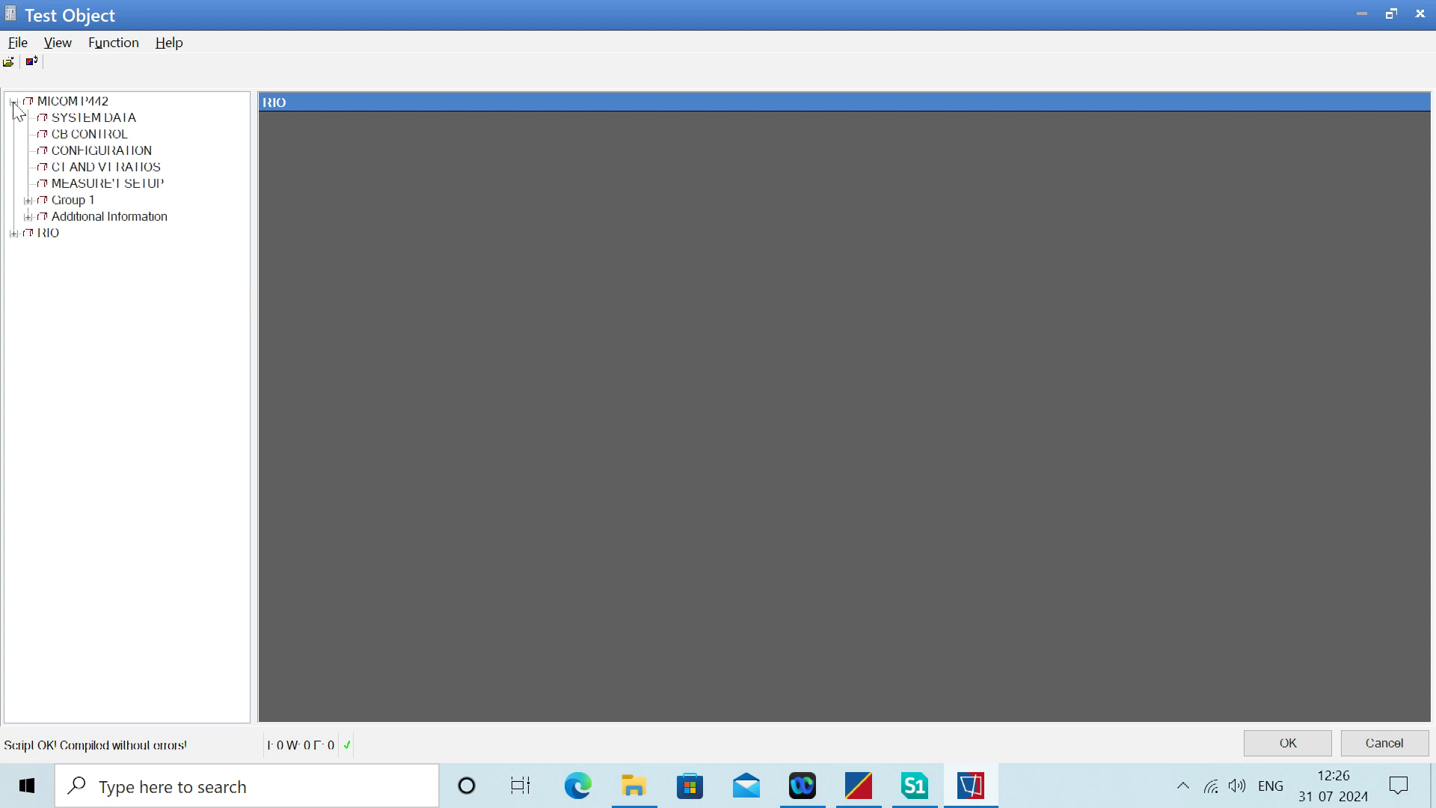
click(90, 119)
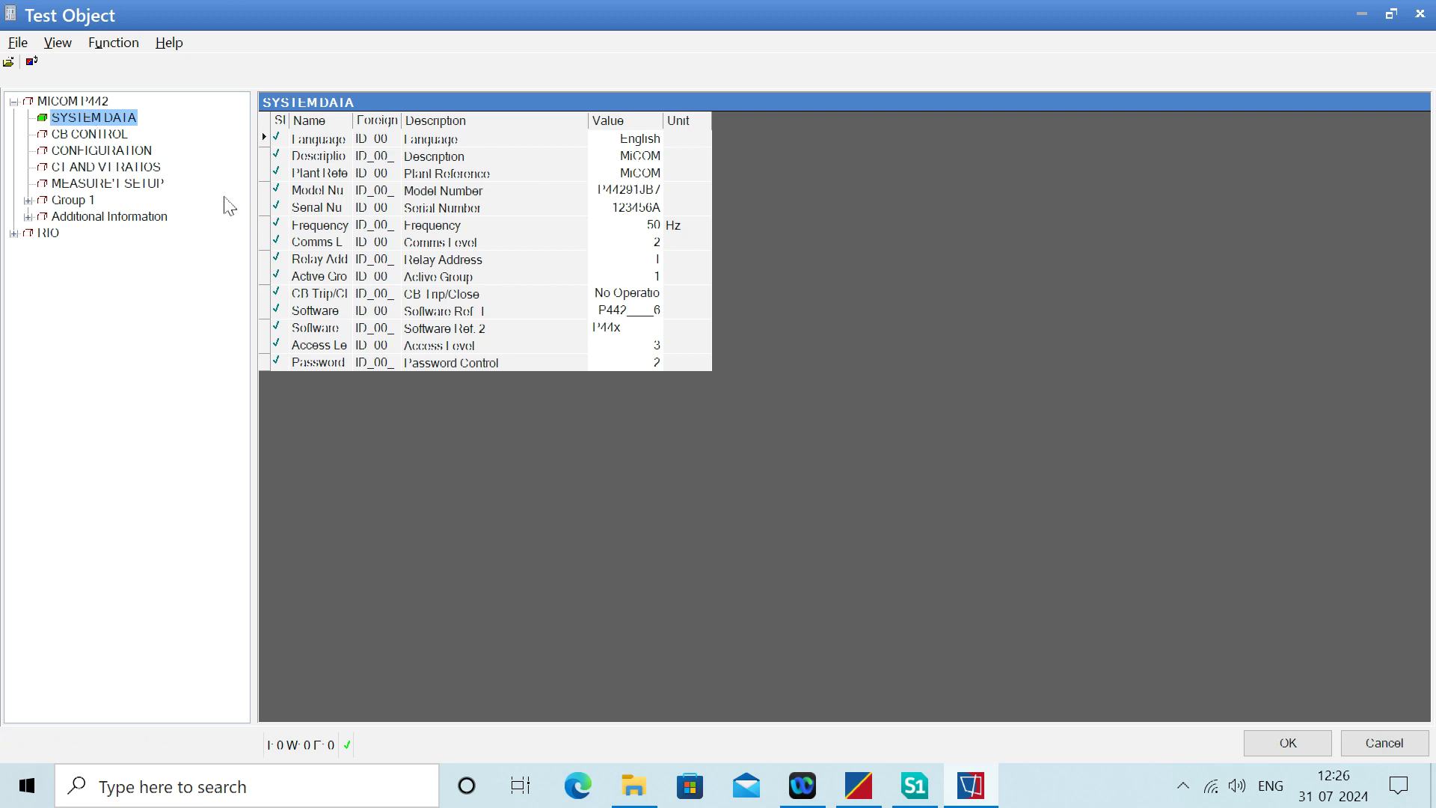
click(93, 167)
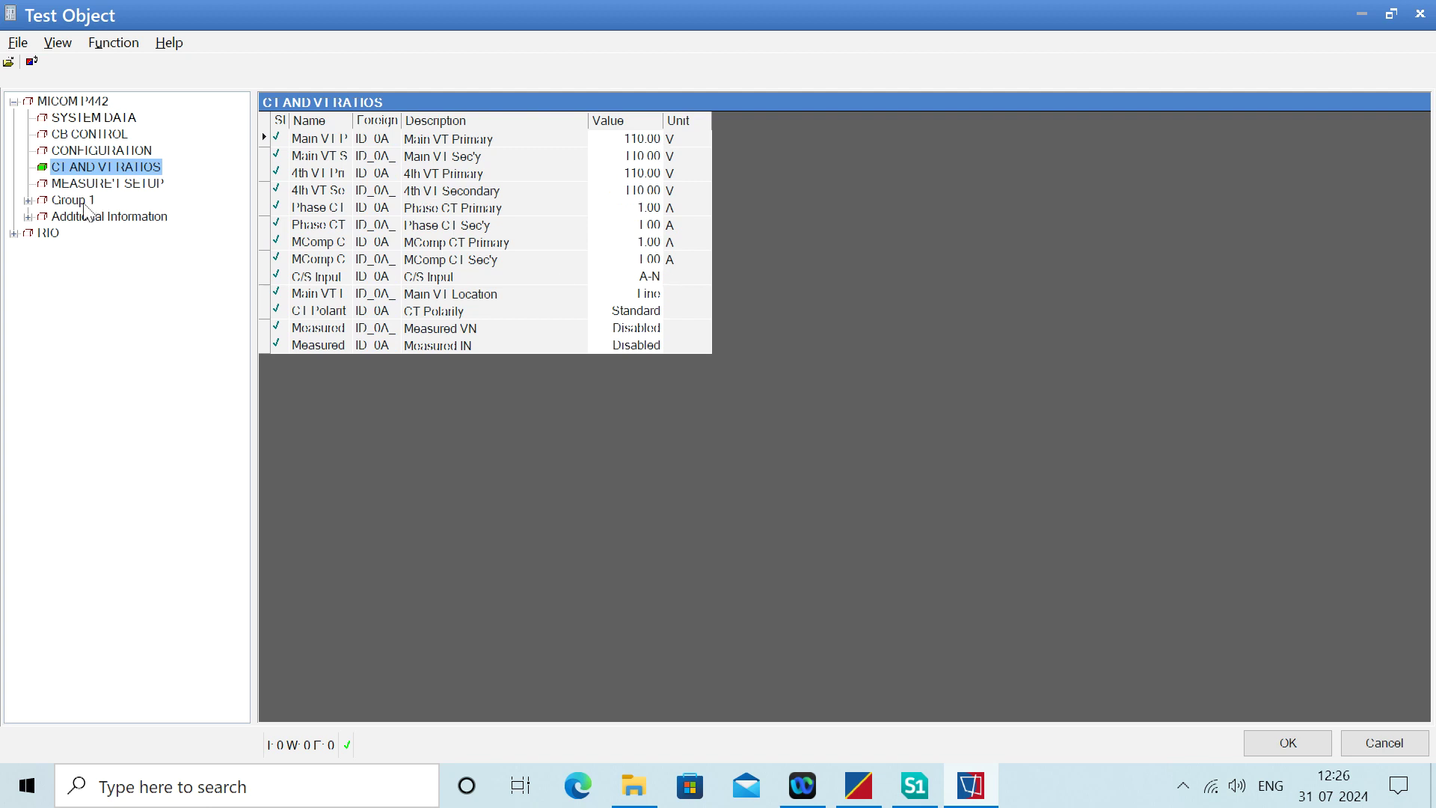
click(30, 200)
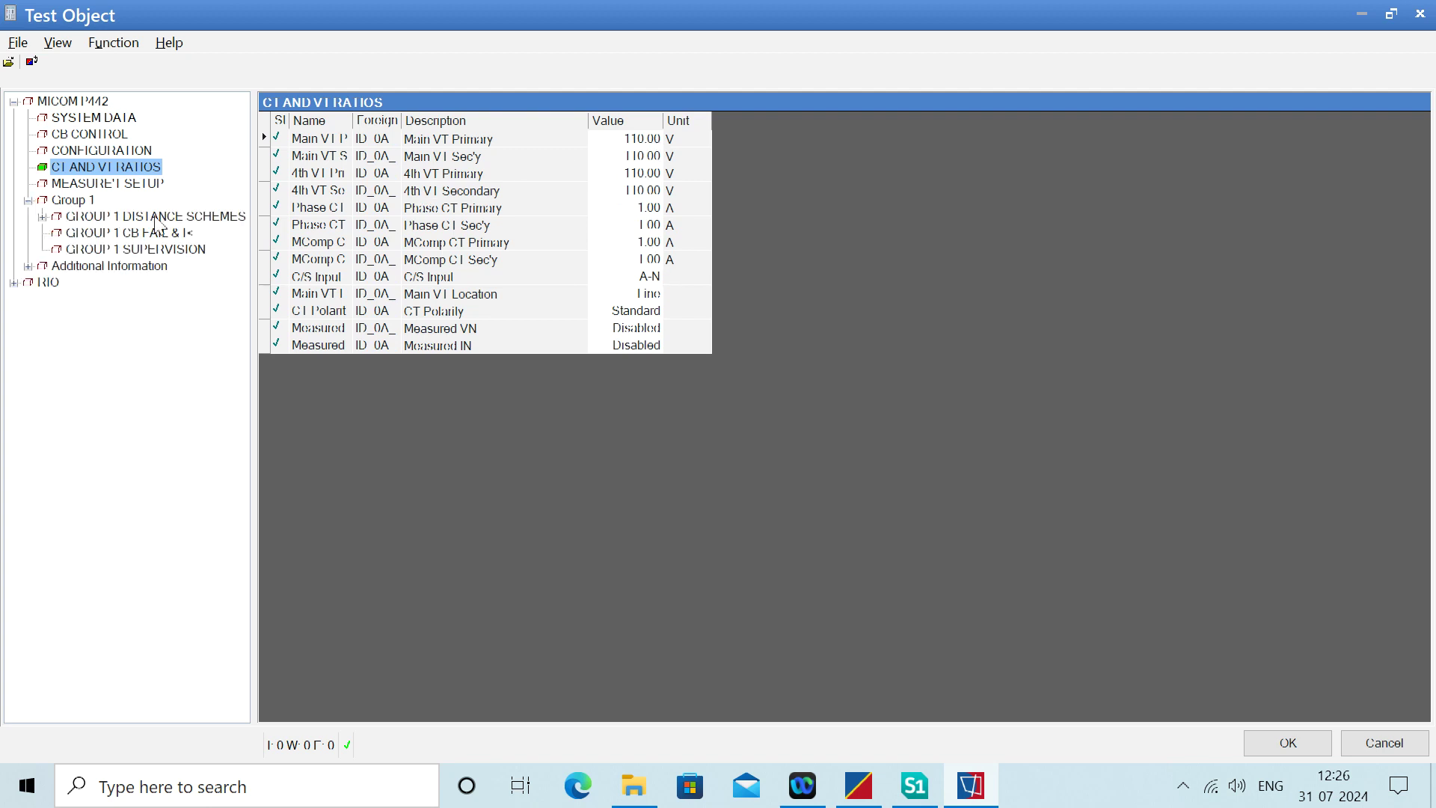
click(154, 217)
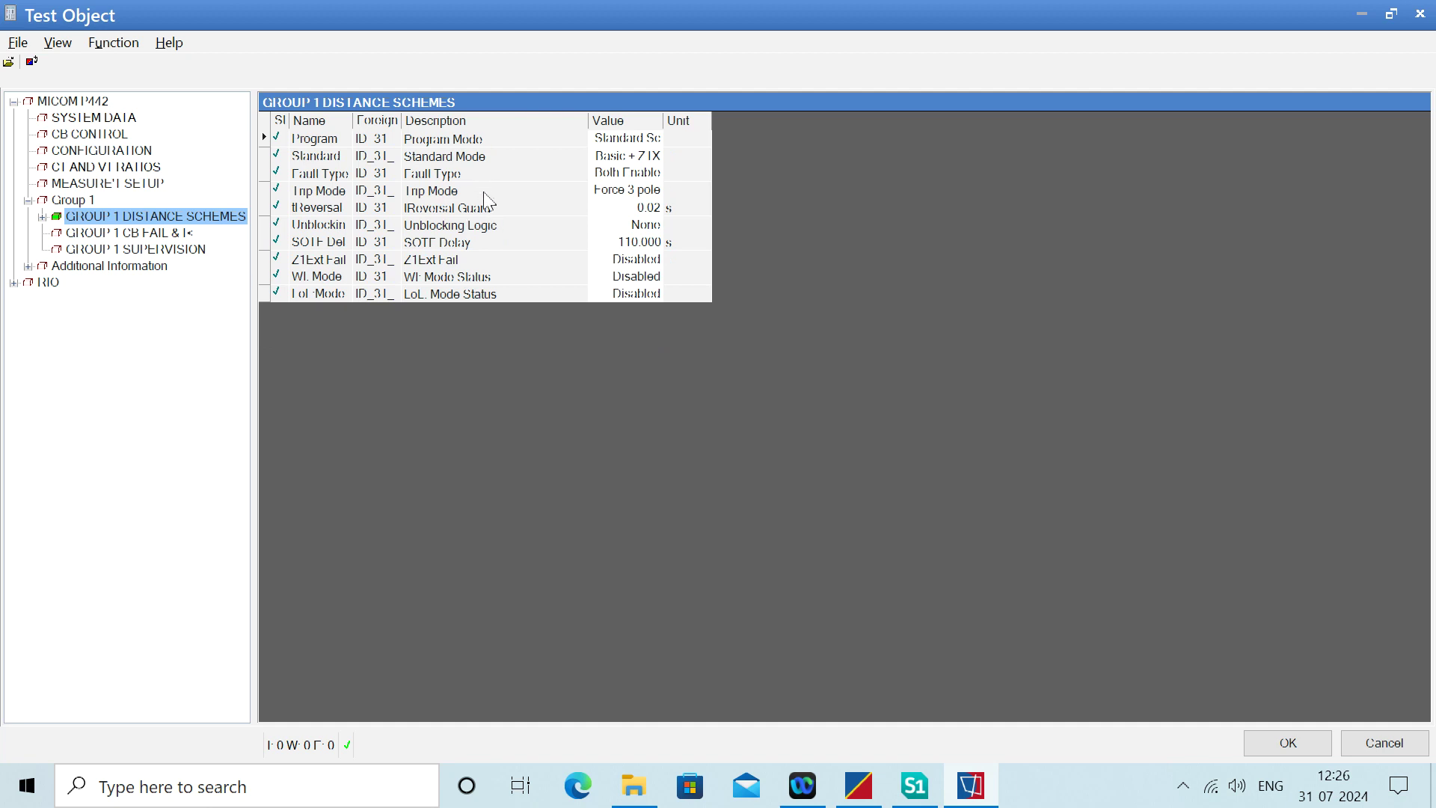
click(42, 217)
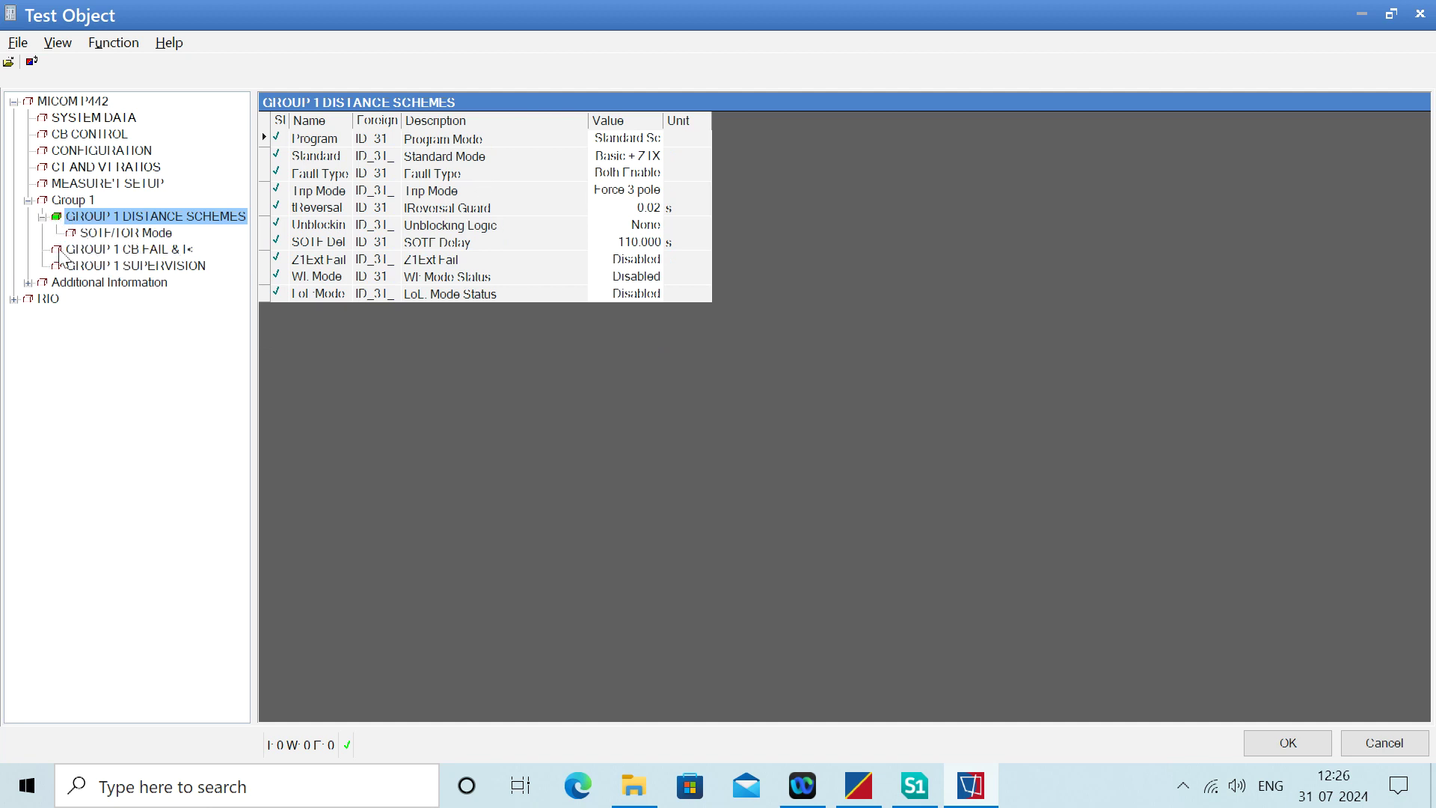
Examine the Group 1 CB fail, supervision, distance scheme and SOTF/TOR parameters plus the additional relay information, and accept the test object.
click(26, 284)
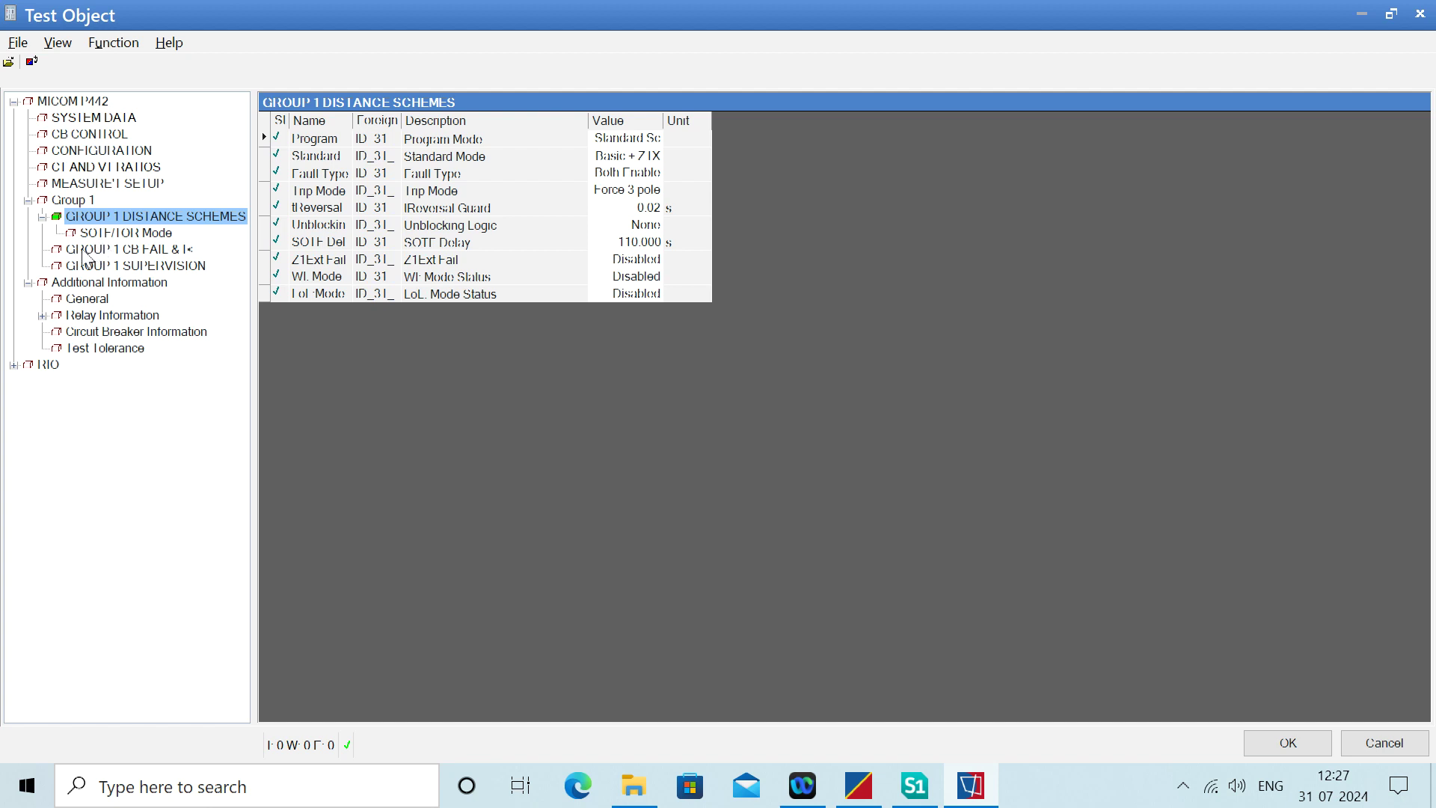
click(60, 254)
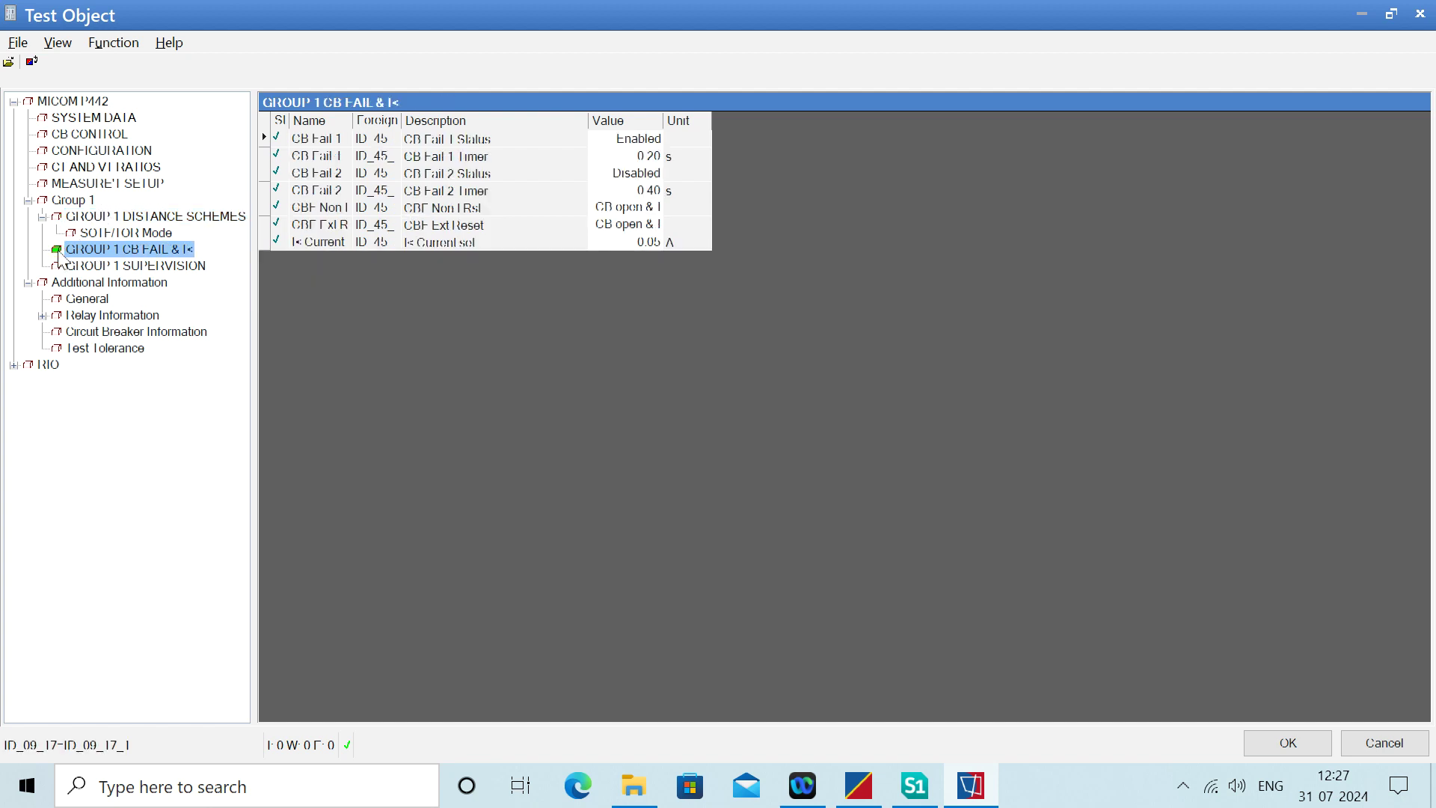
click(59, 266)
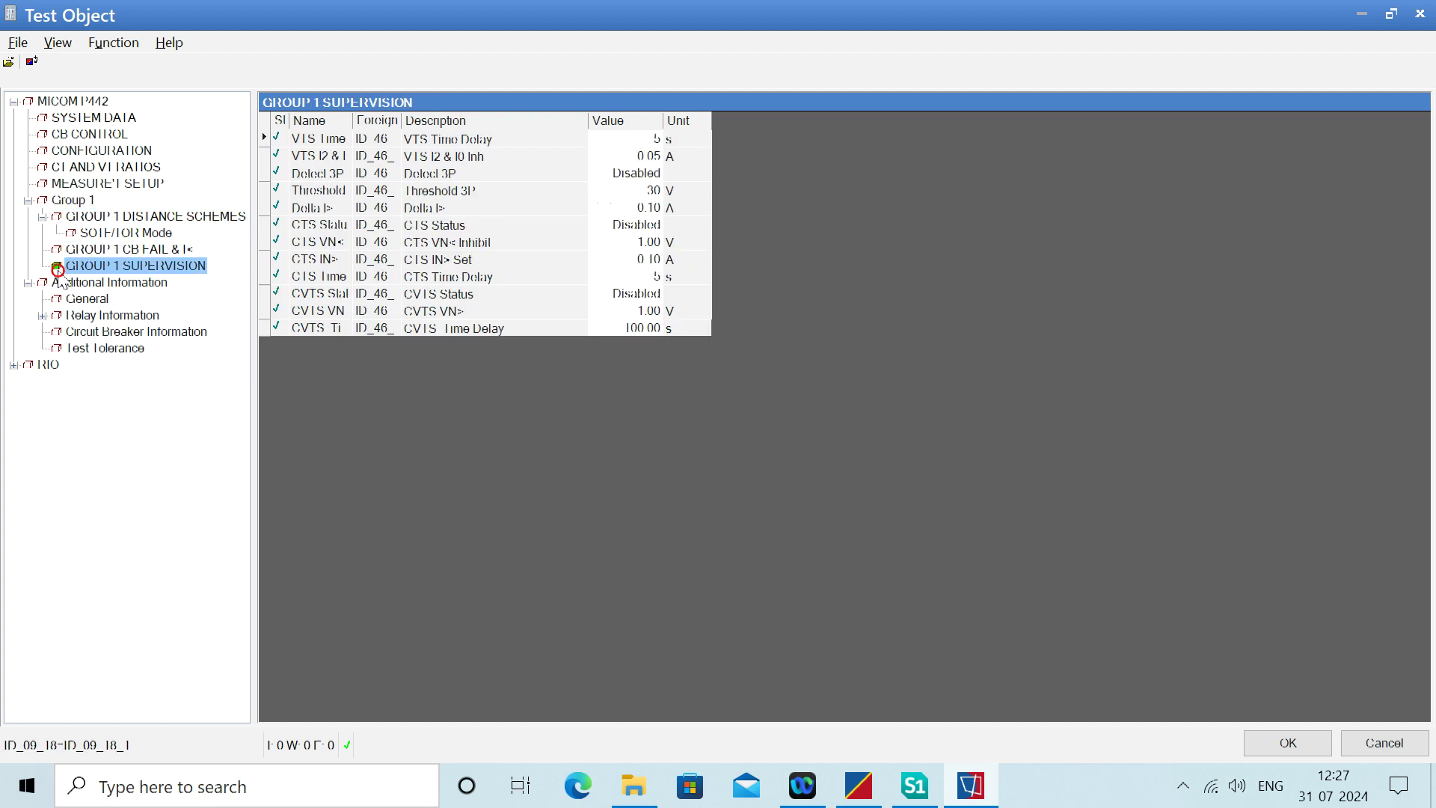
click(41, 317)
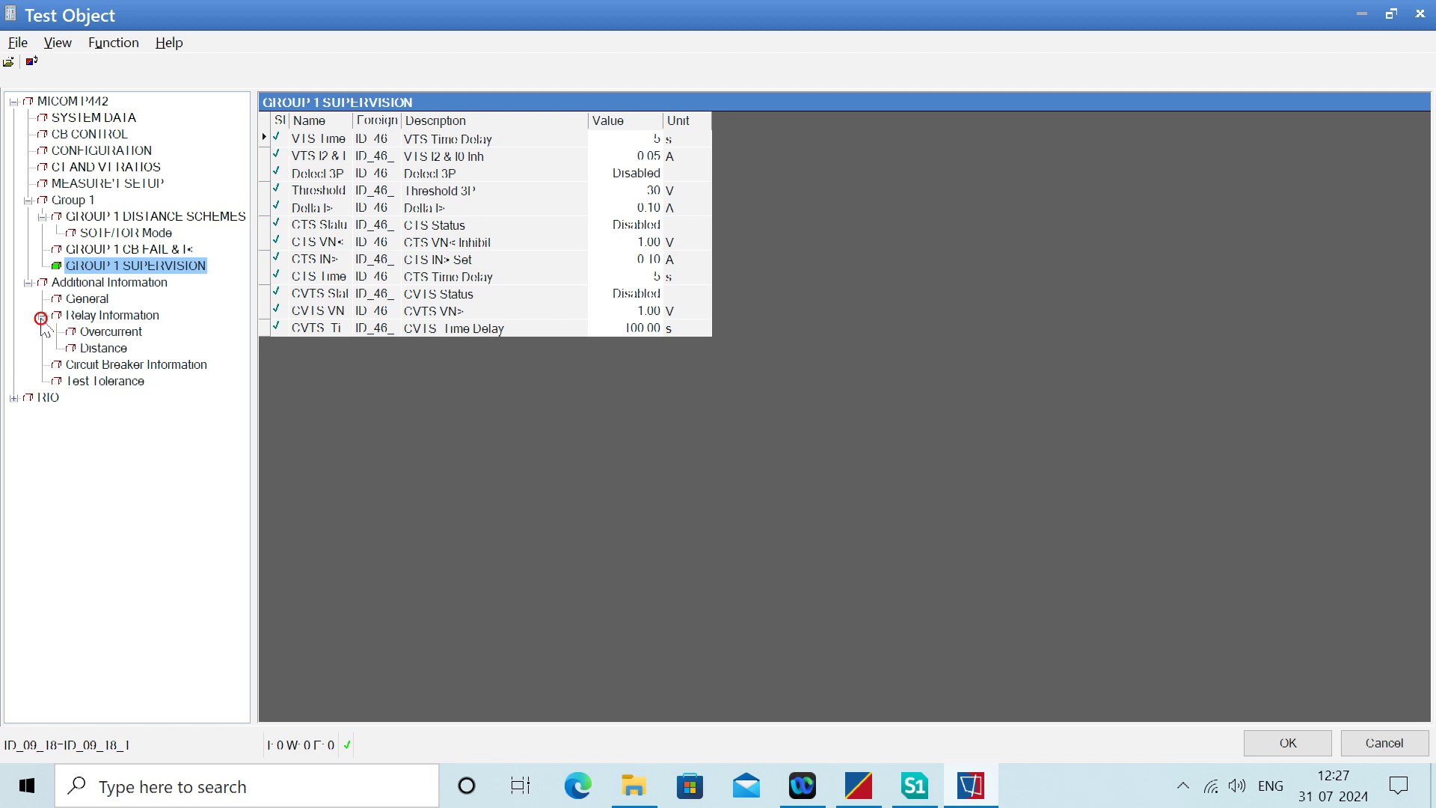
click(105, 349)
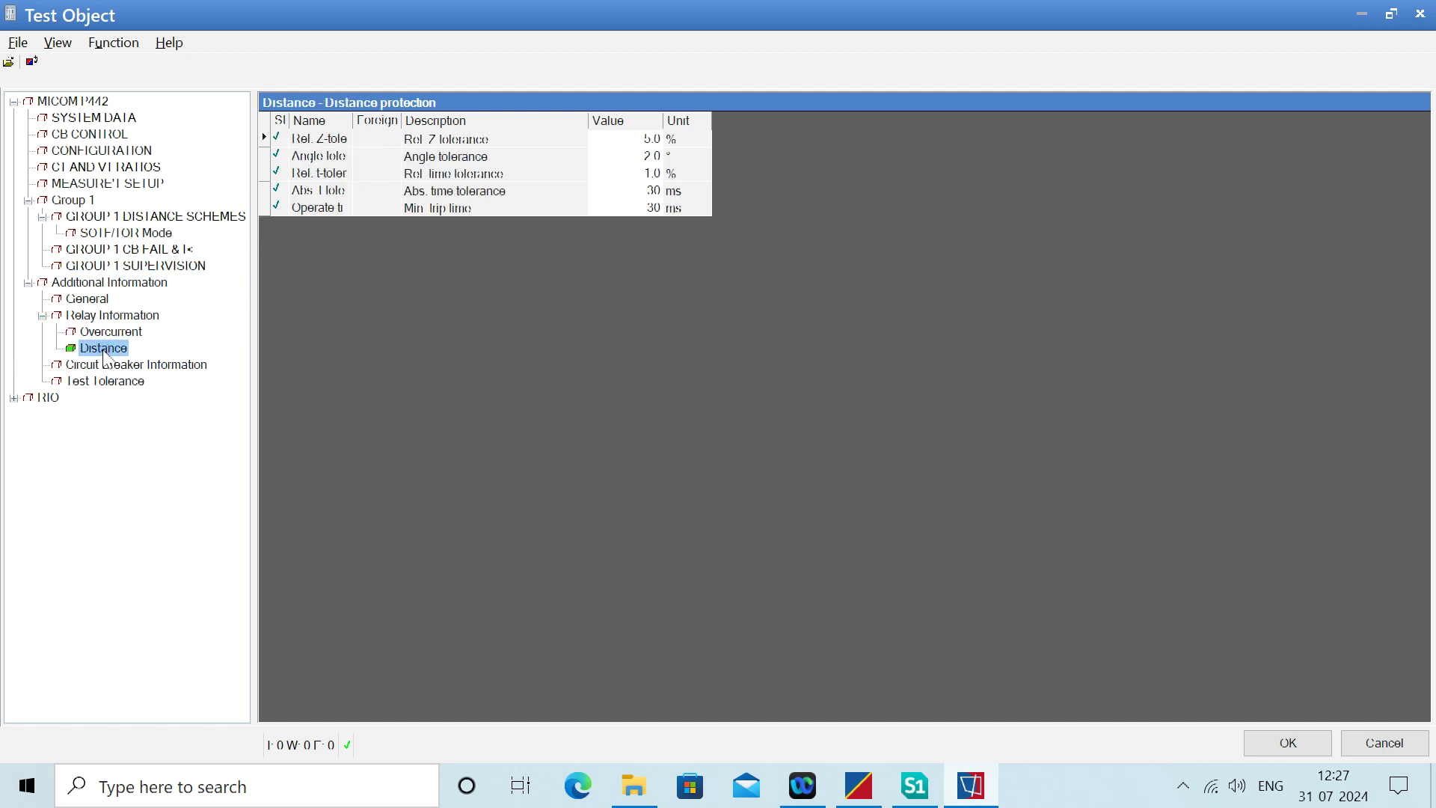
click(102, 217)
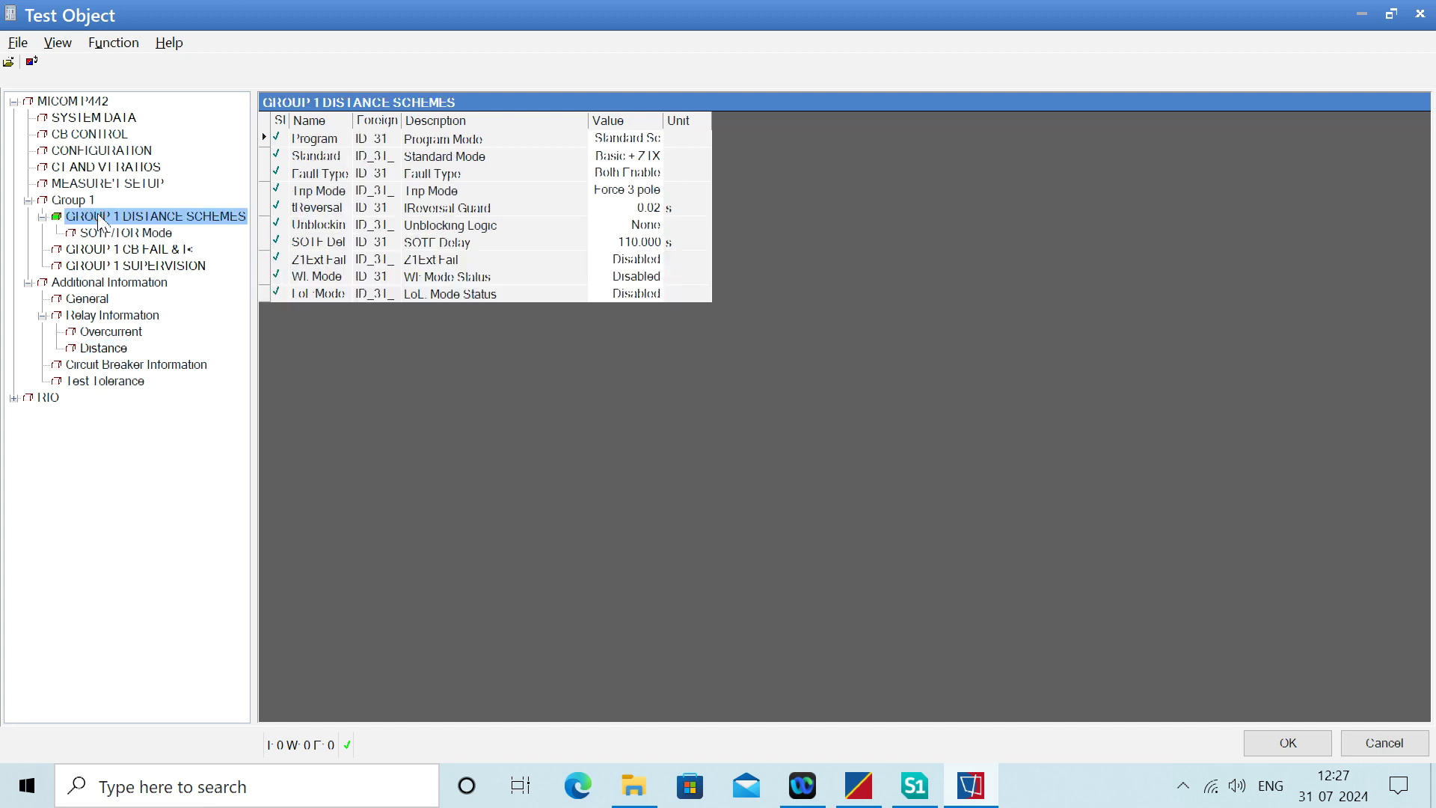
click(108, 235)
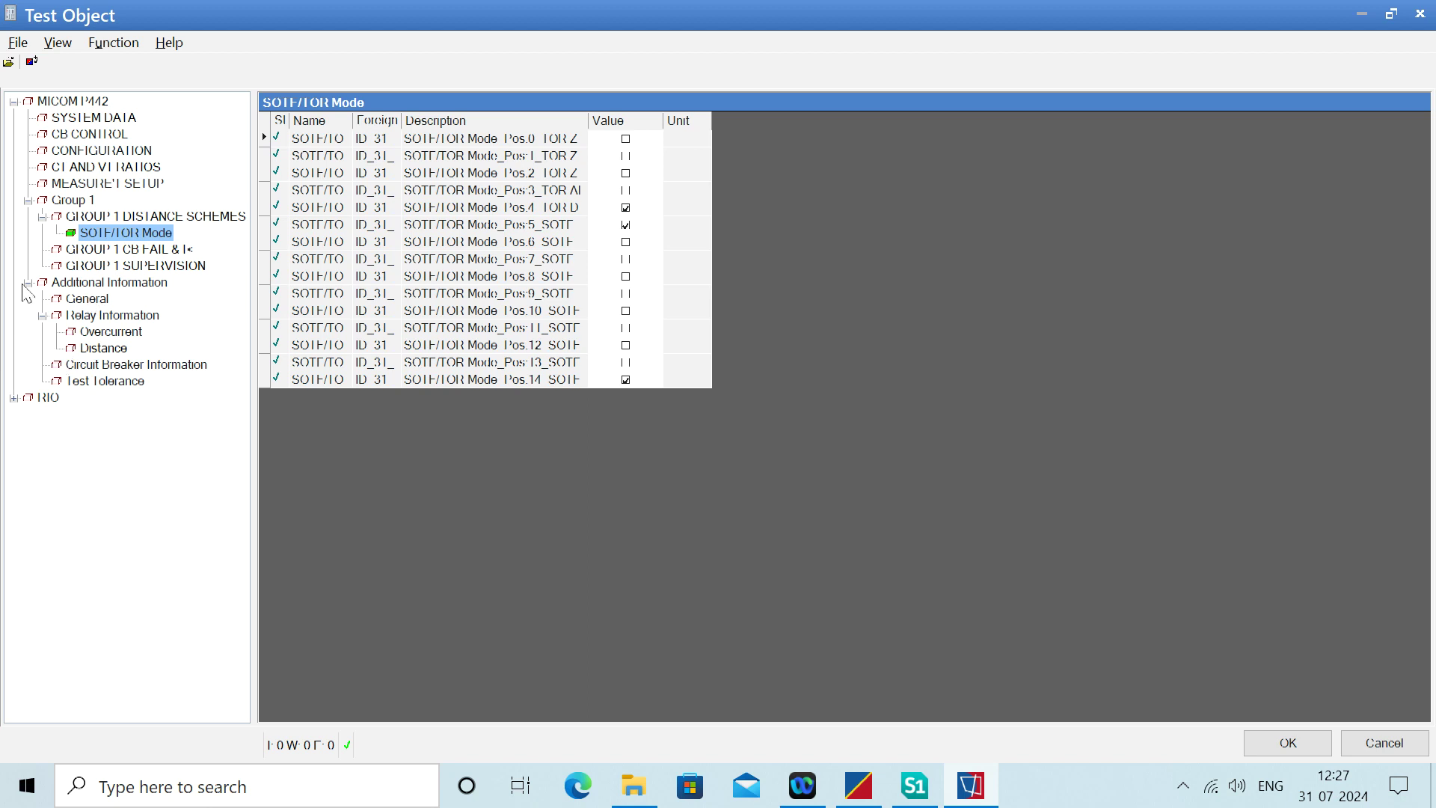
click(85, 300)
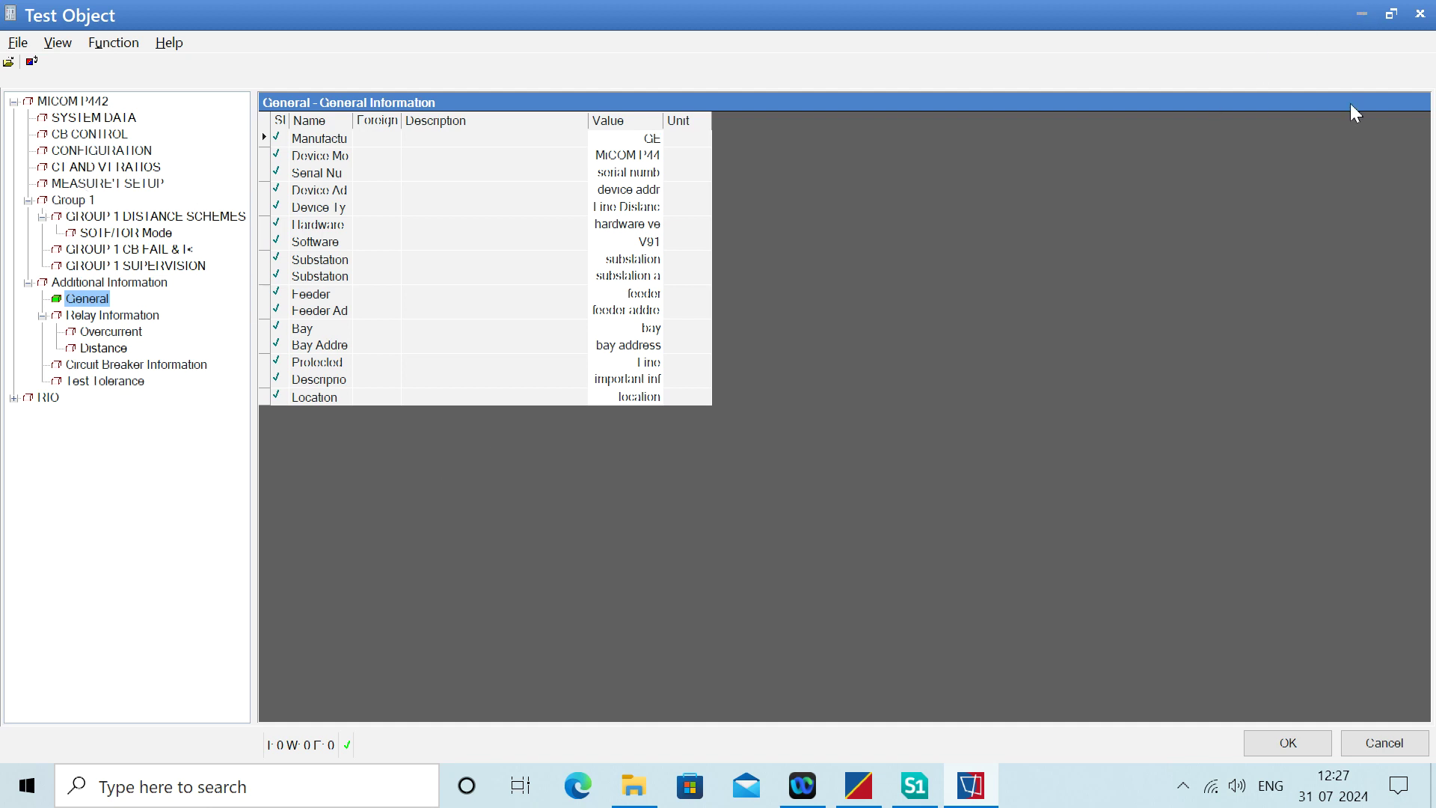
click(1287, 742)
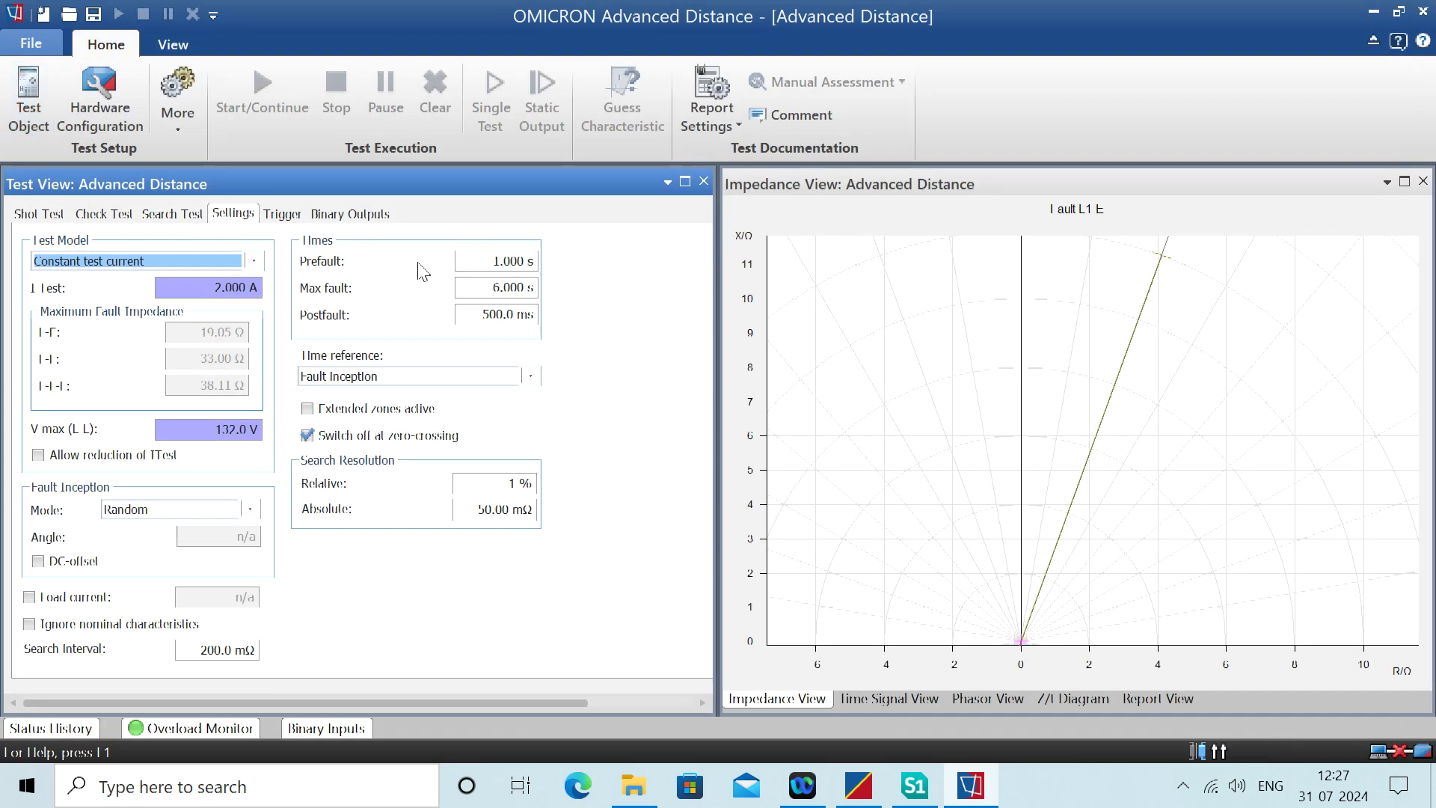
Import the relay settings from the desktop file RVPN.132 KV Budgaon.P442_132 KV Reodar.000 into the test object using the Standard Filter for XRIO Files.
click(16, 97)
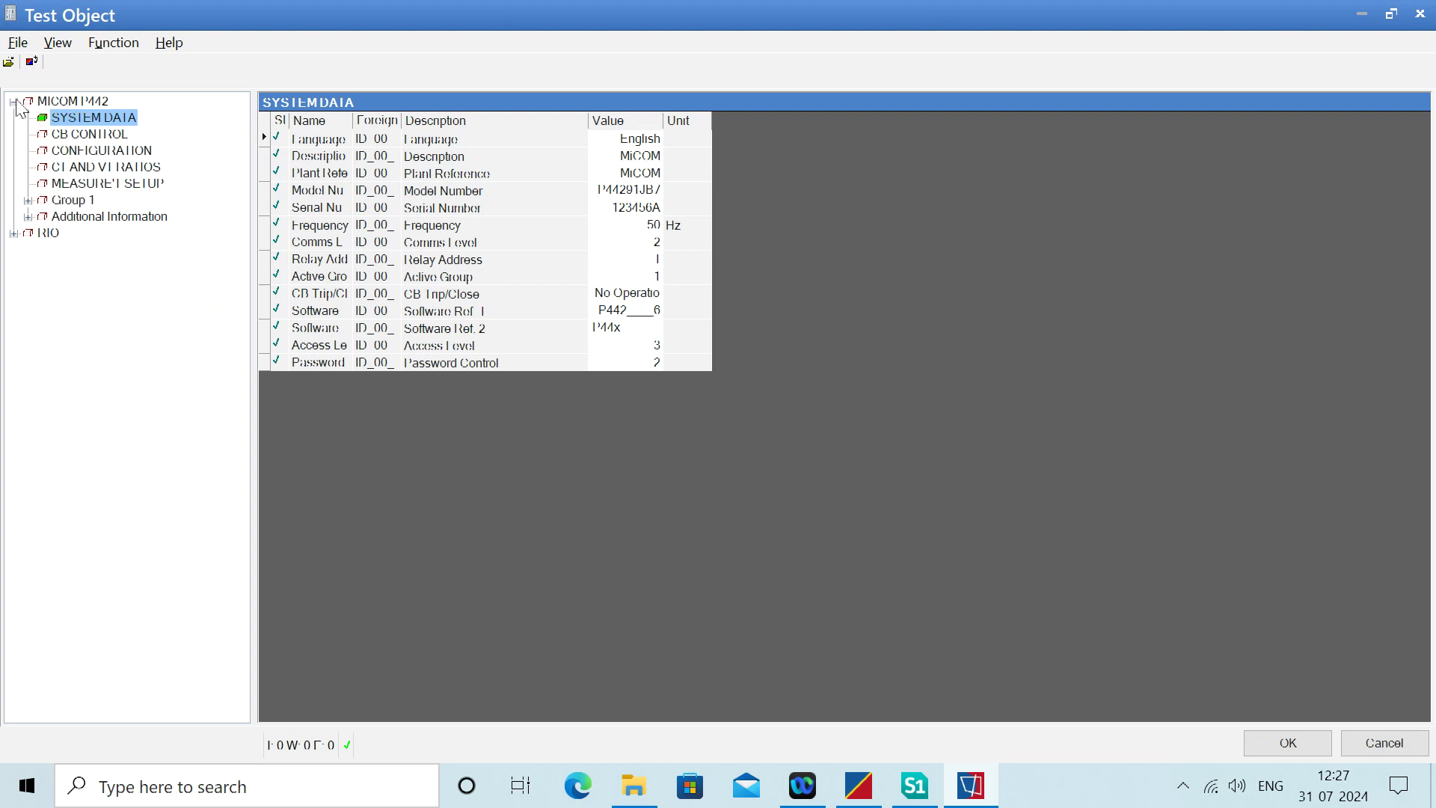
click(14, 101)
click(18, 43)
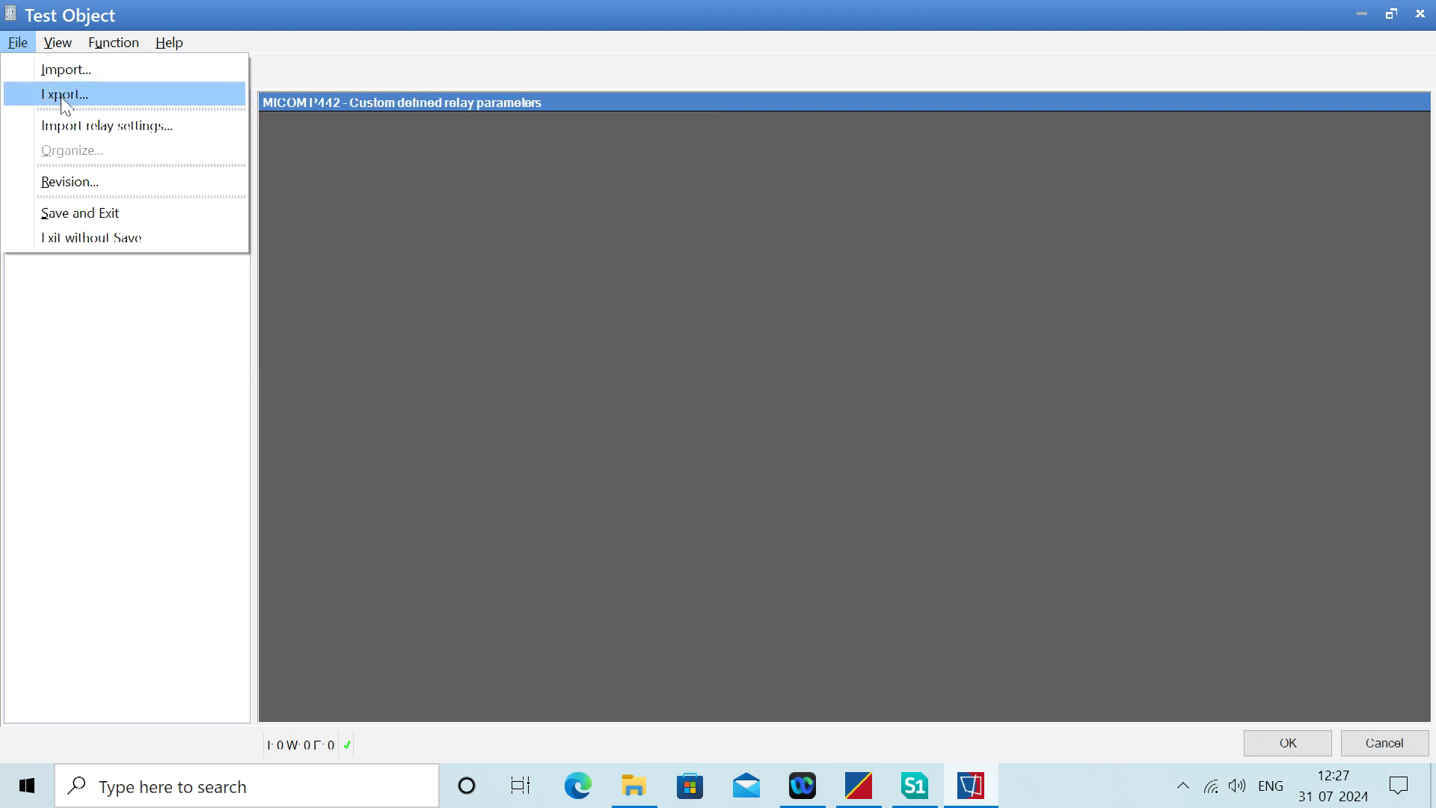
click(67, 126)
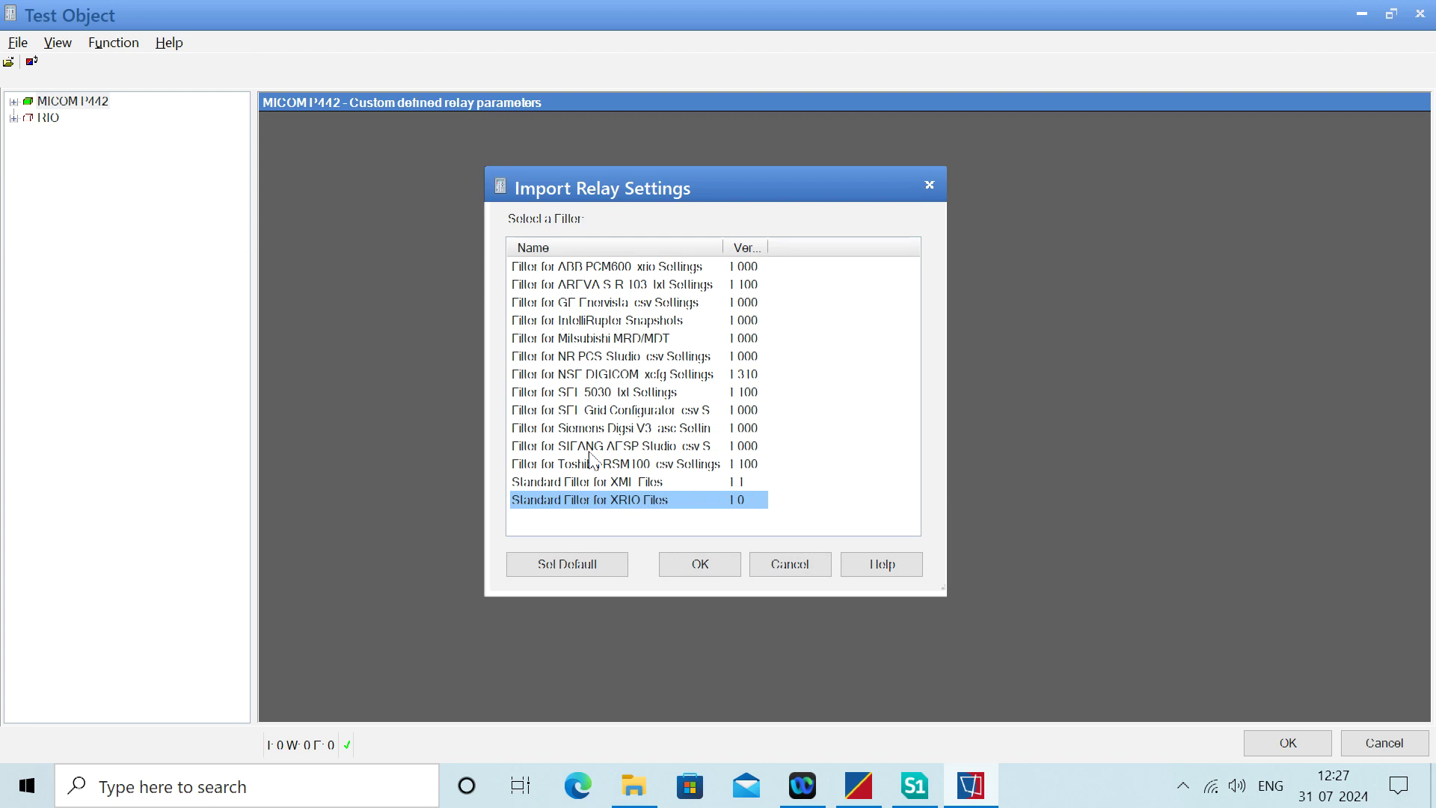
click(689, 566)
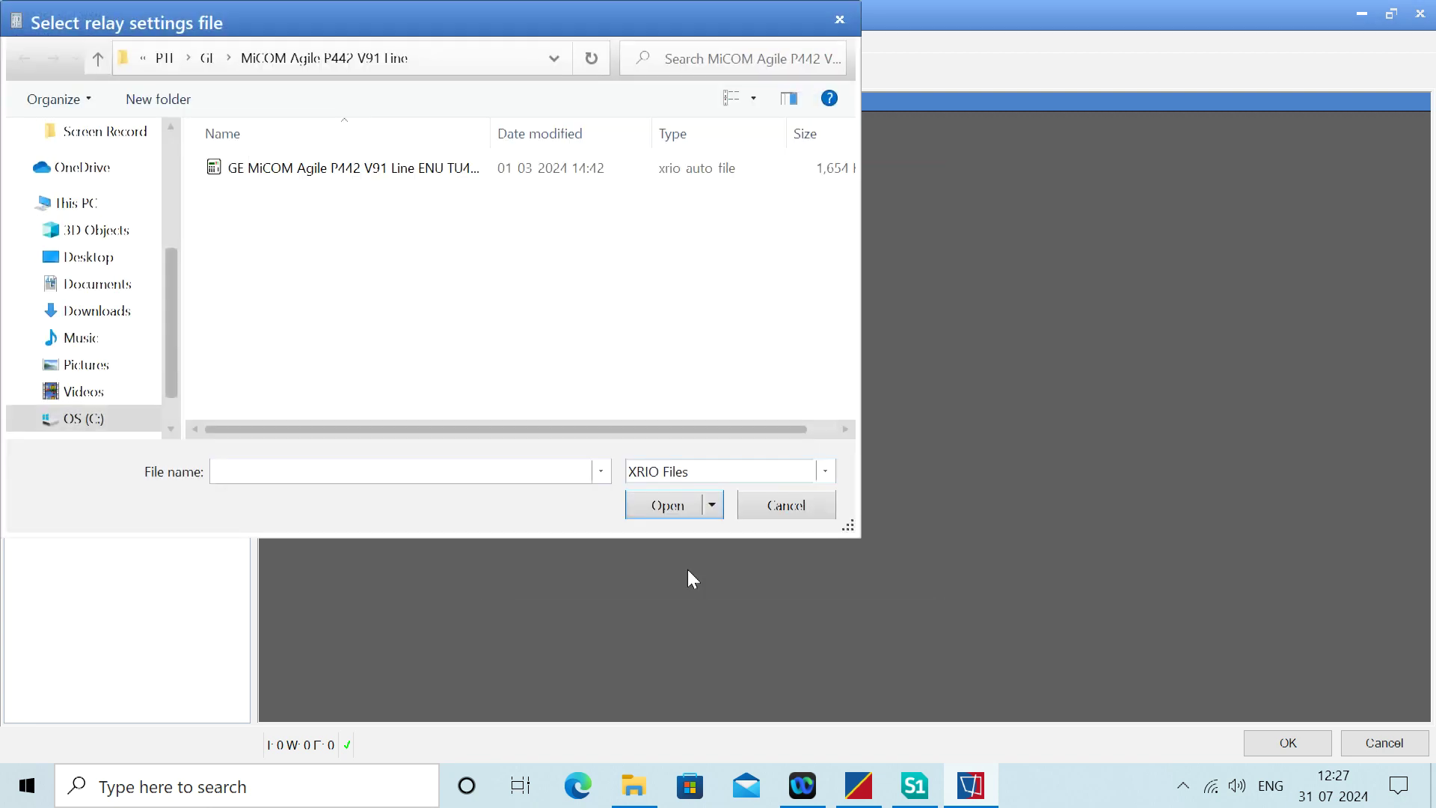
click(103, 260)
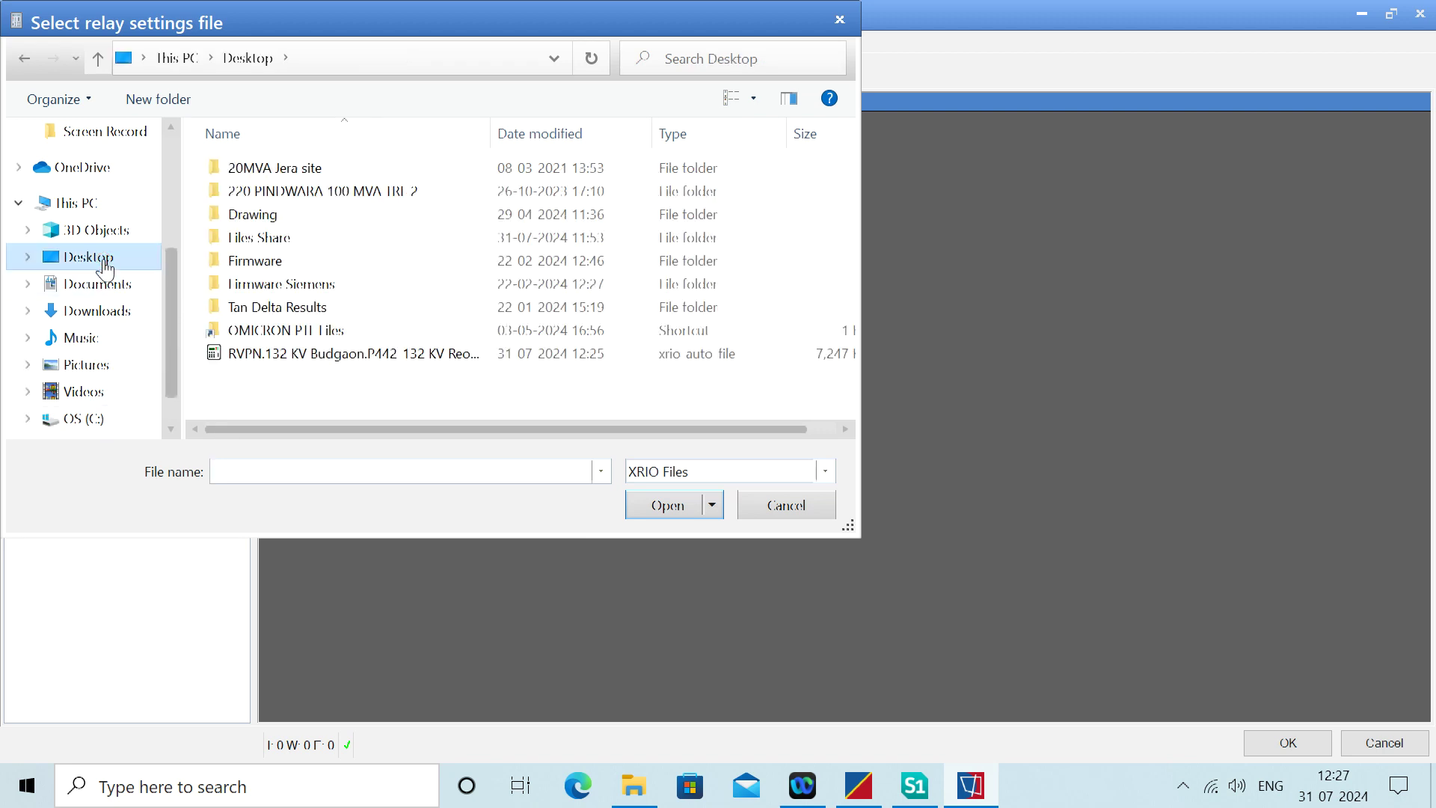
click(278, 353)
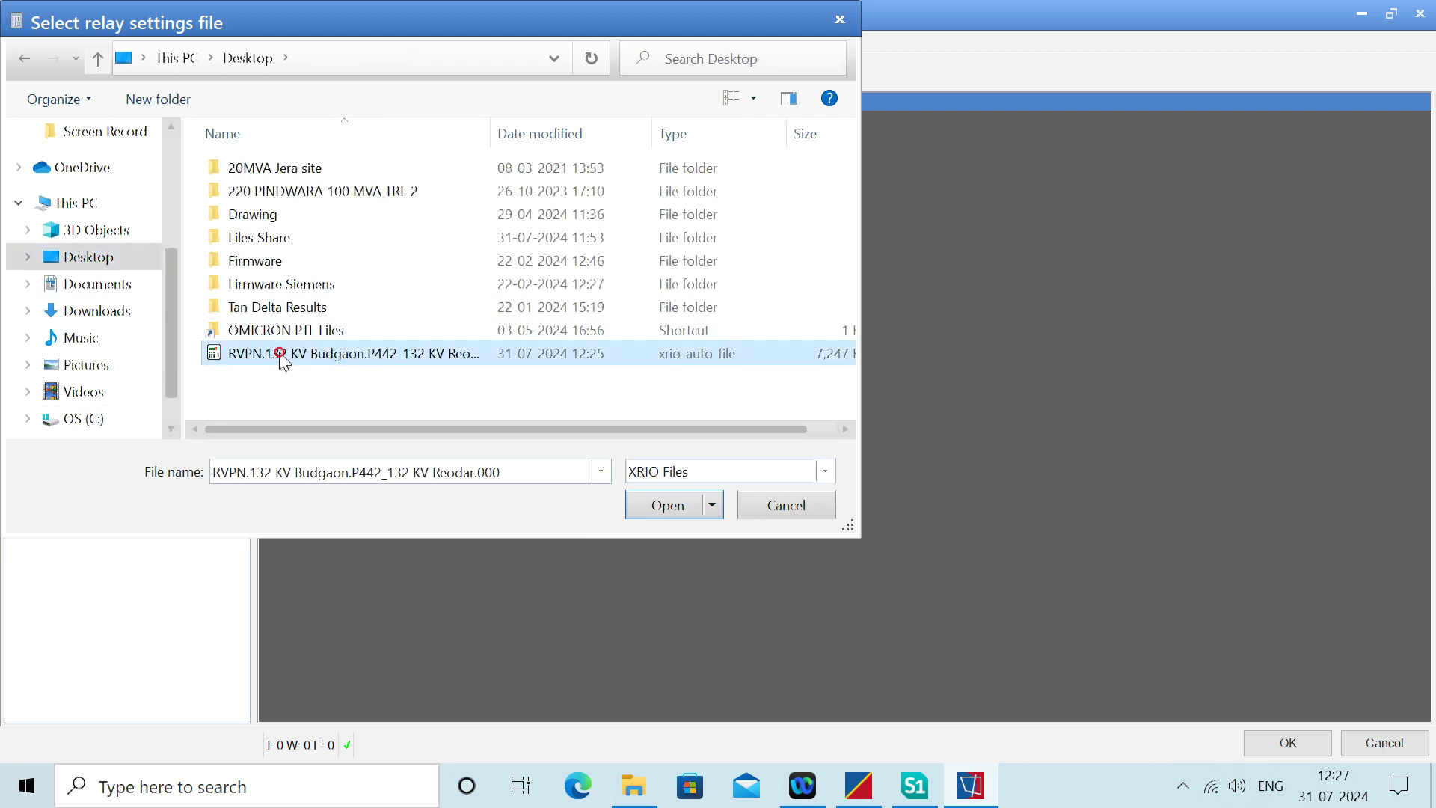
click(673, 510)
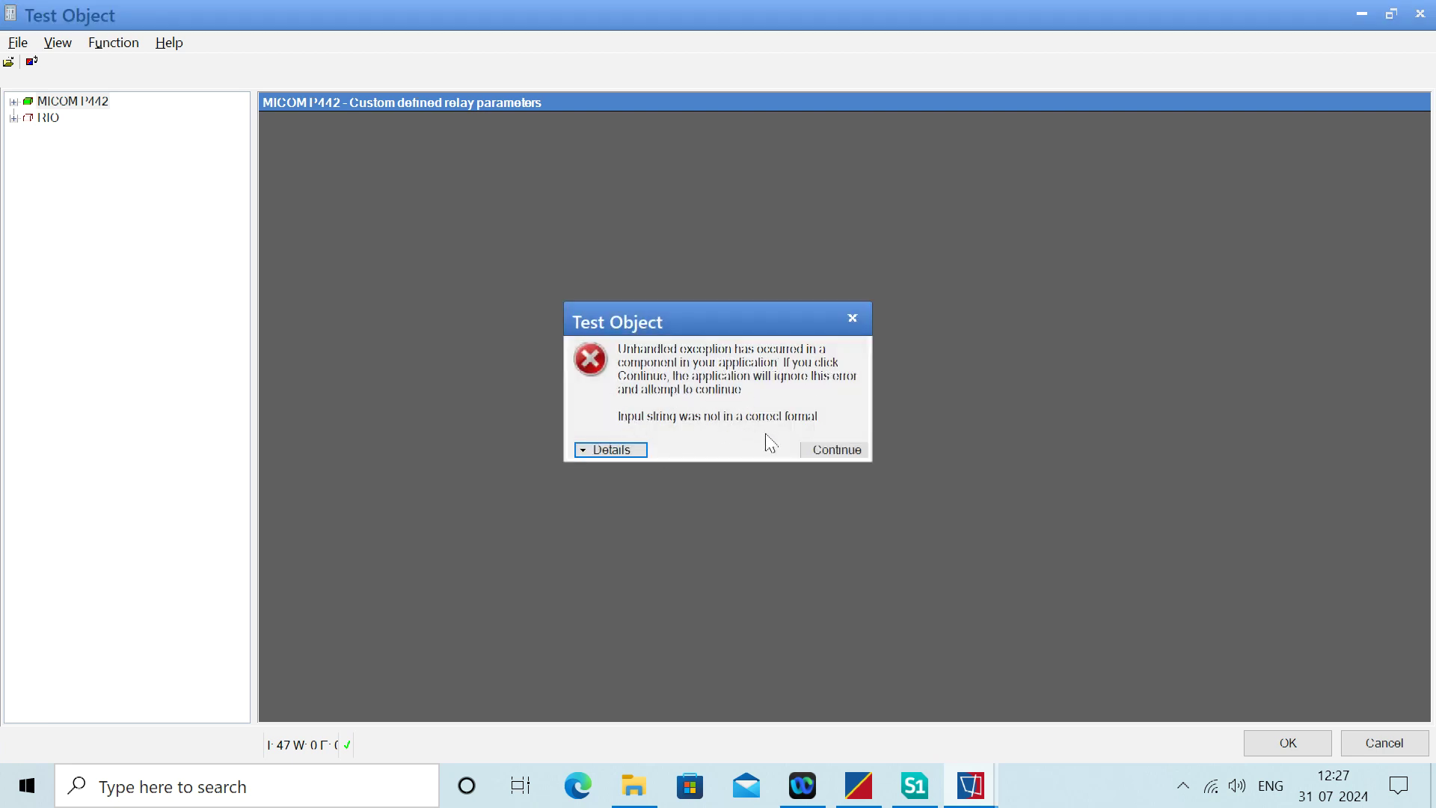
click(832, 452)
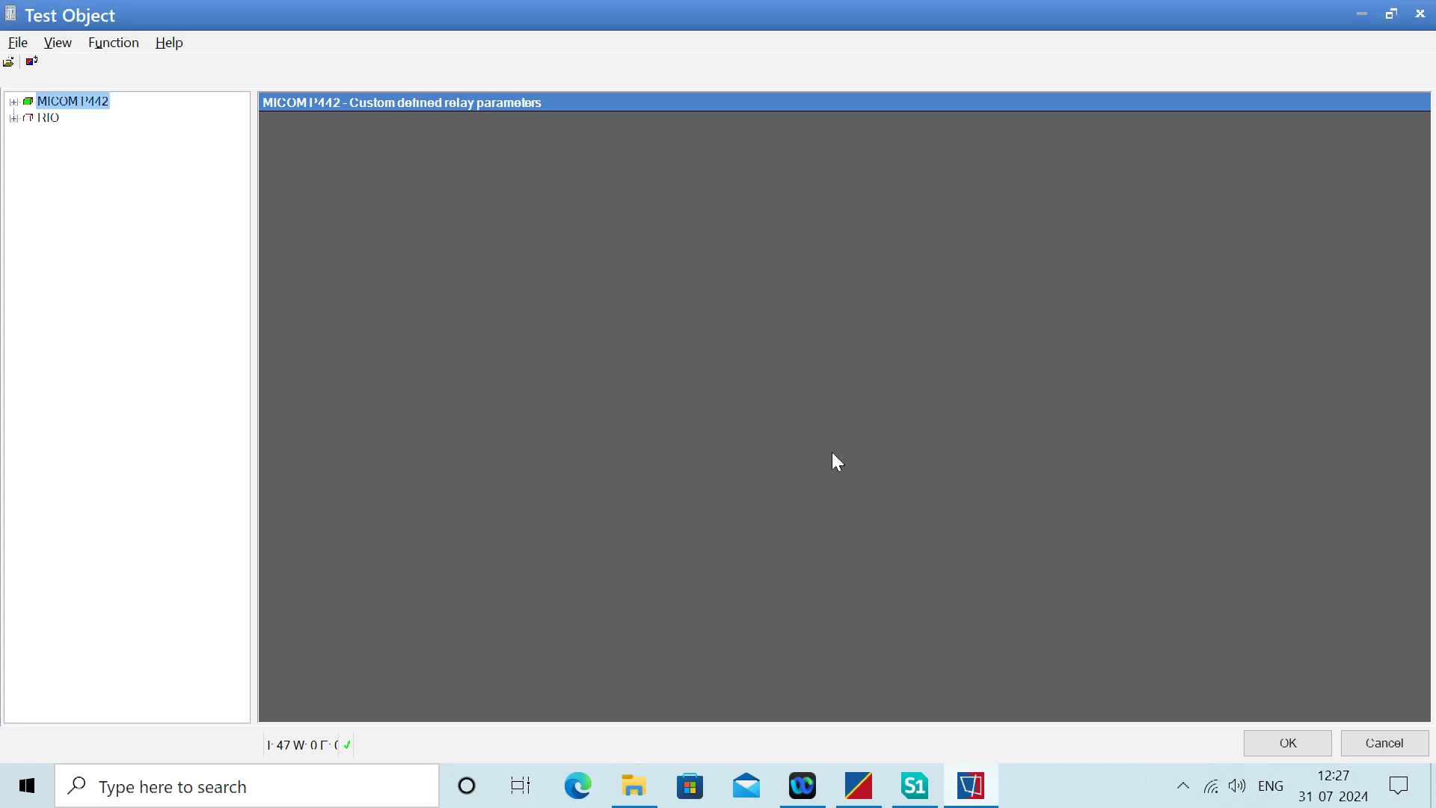
Review the imported system data, CT and VT ratios, Group 1 distance element and distance schemes, and accept the test object.
click(14, 102)
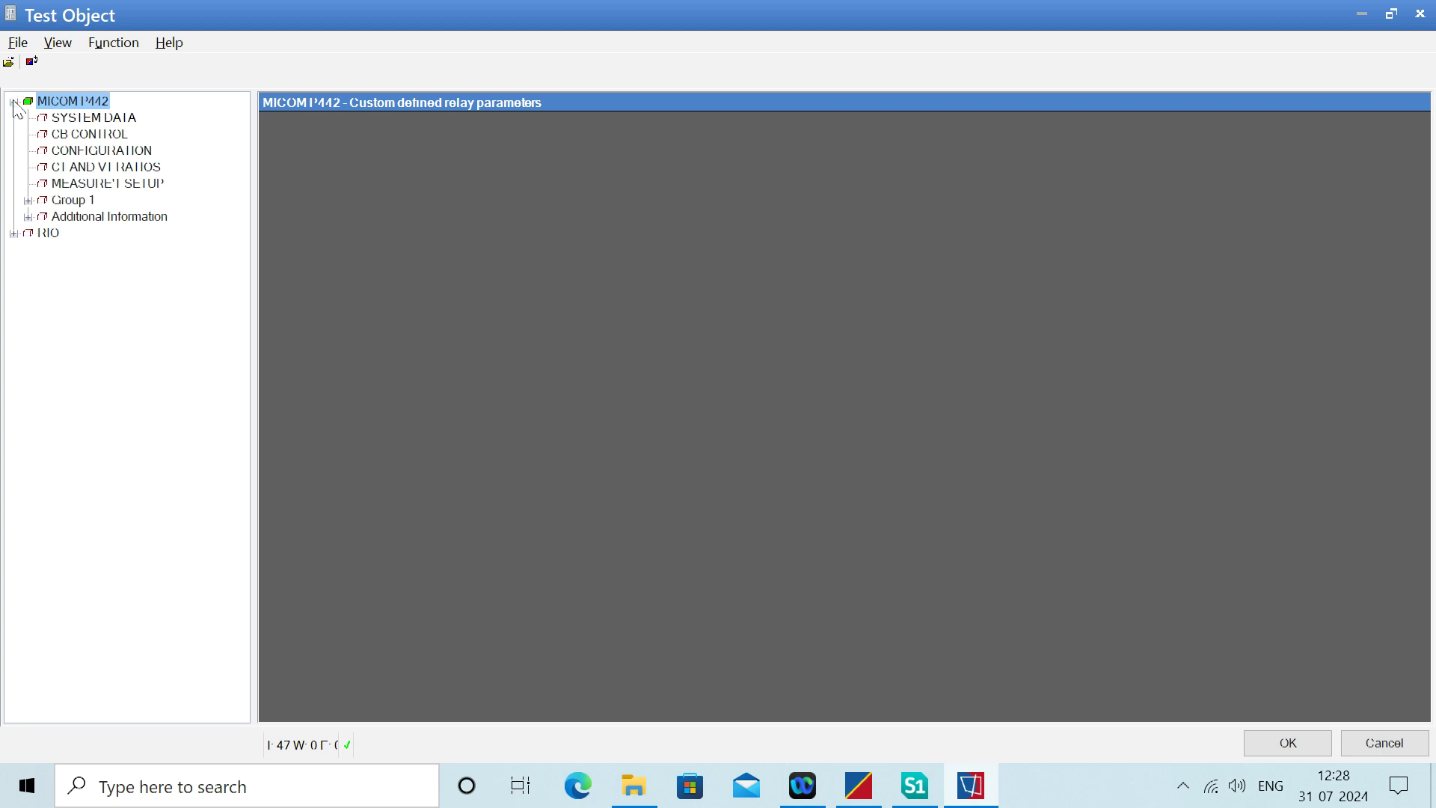
click(88, 120)
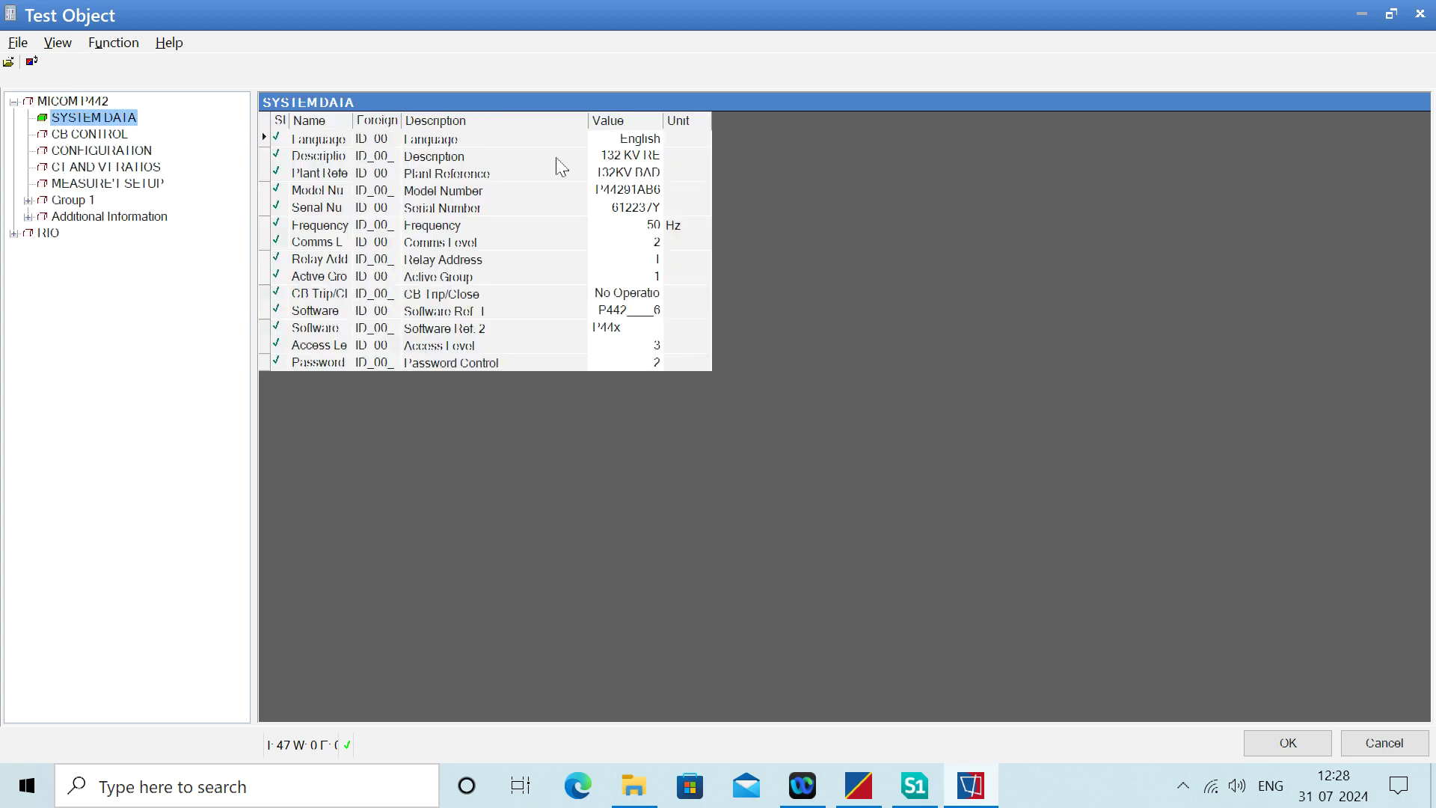
click(641, 173)
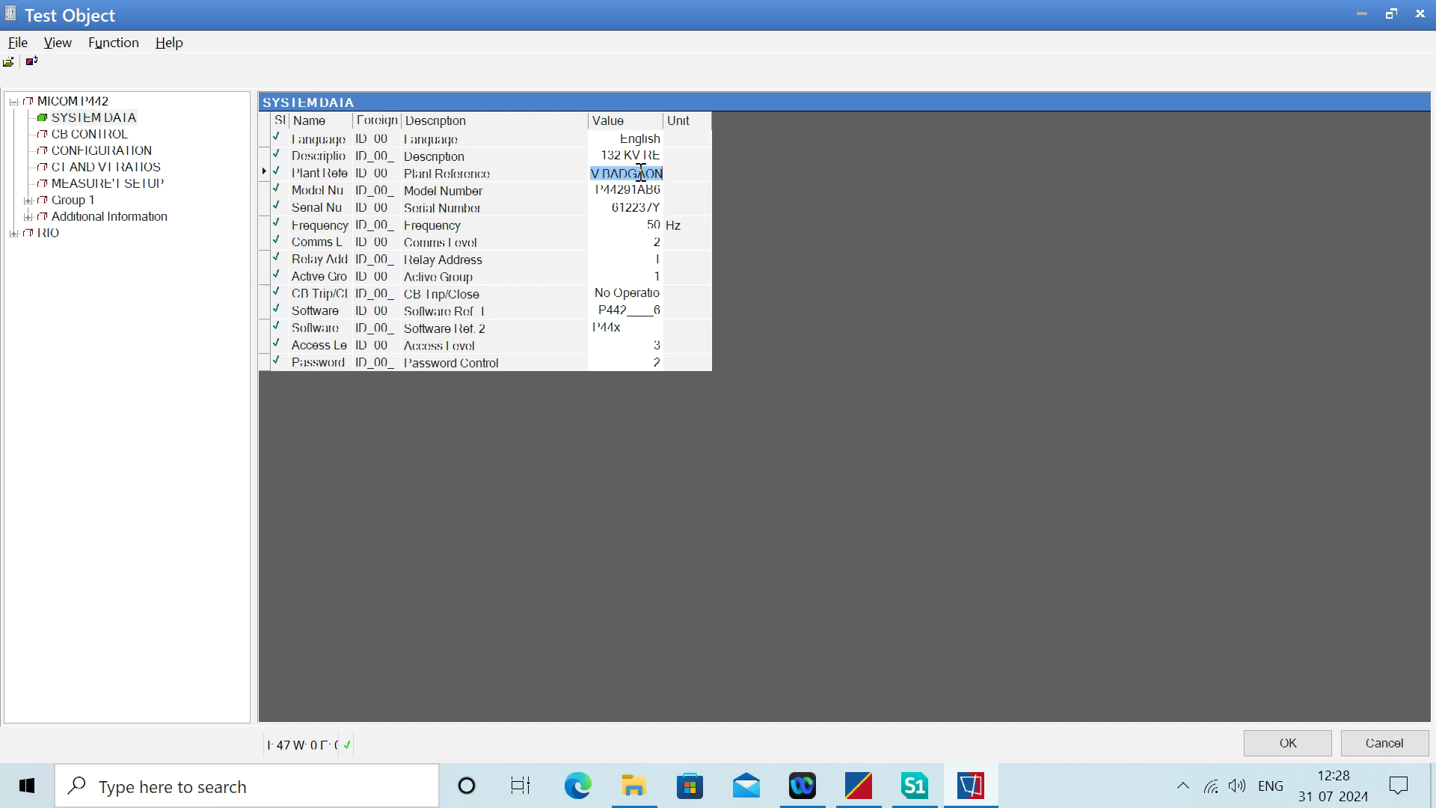
click(122, 169)
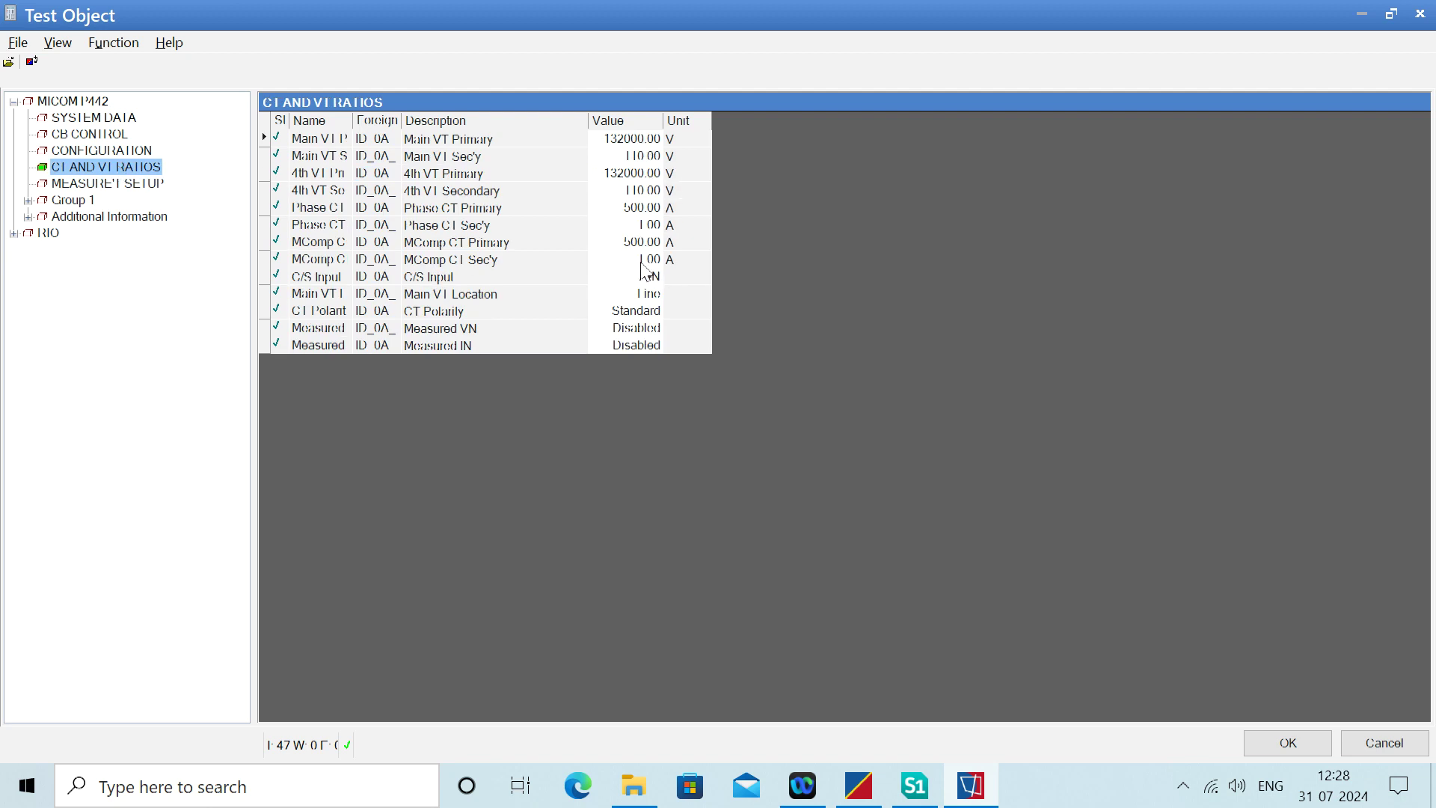
click(30, 201)
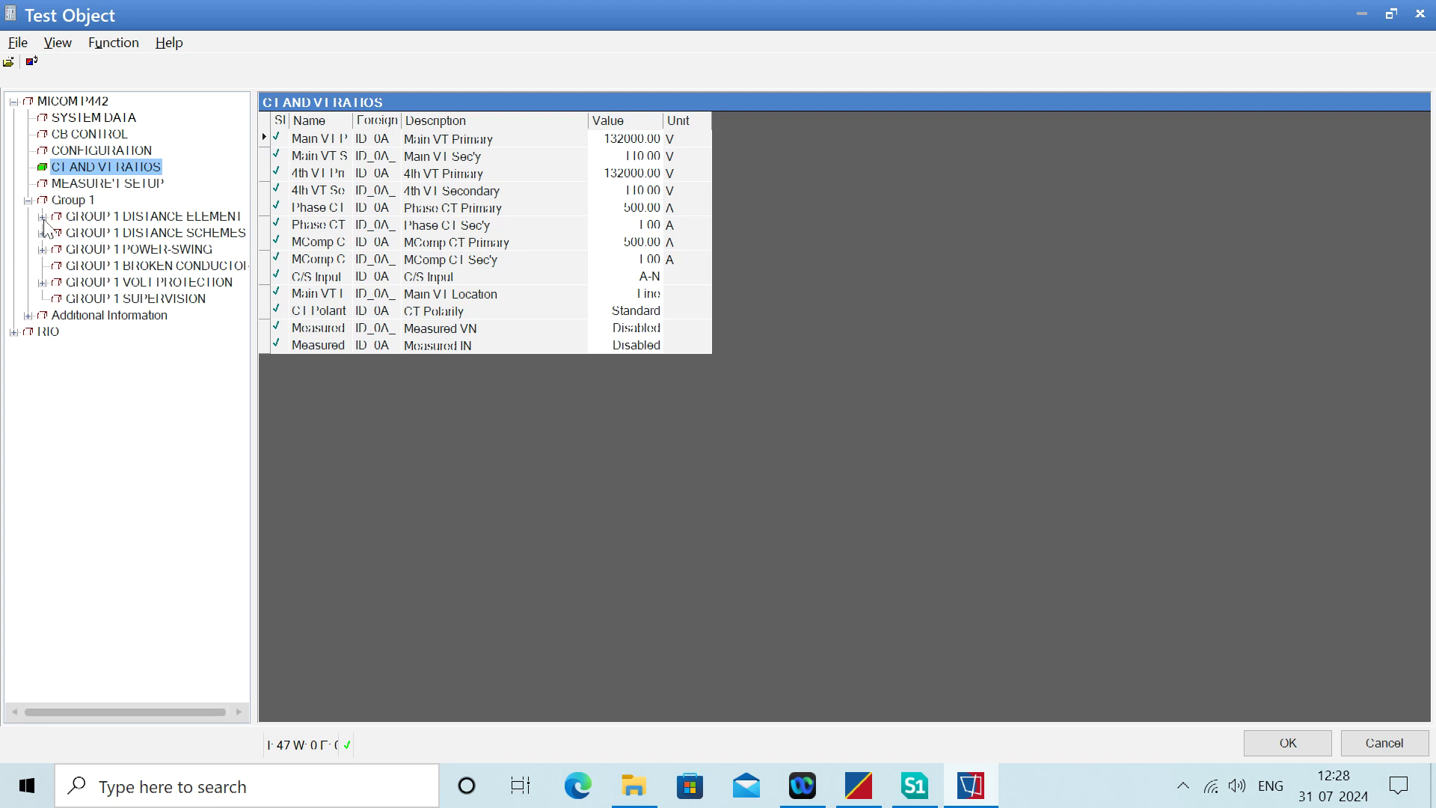
click(43, 217)
click(137, 217)
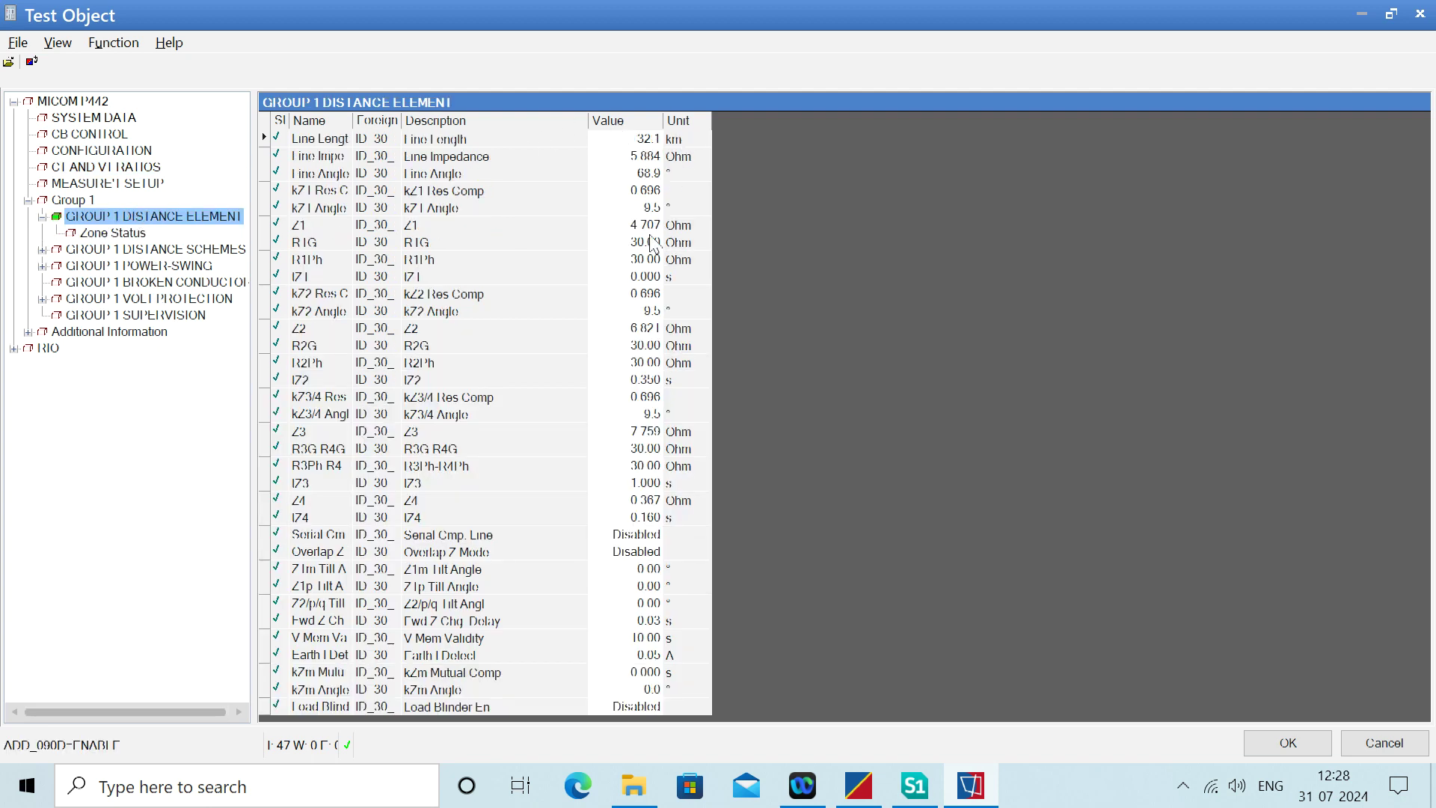
click(43, 249)
click(138, 251)
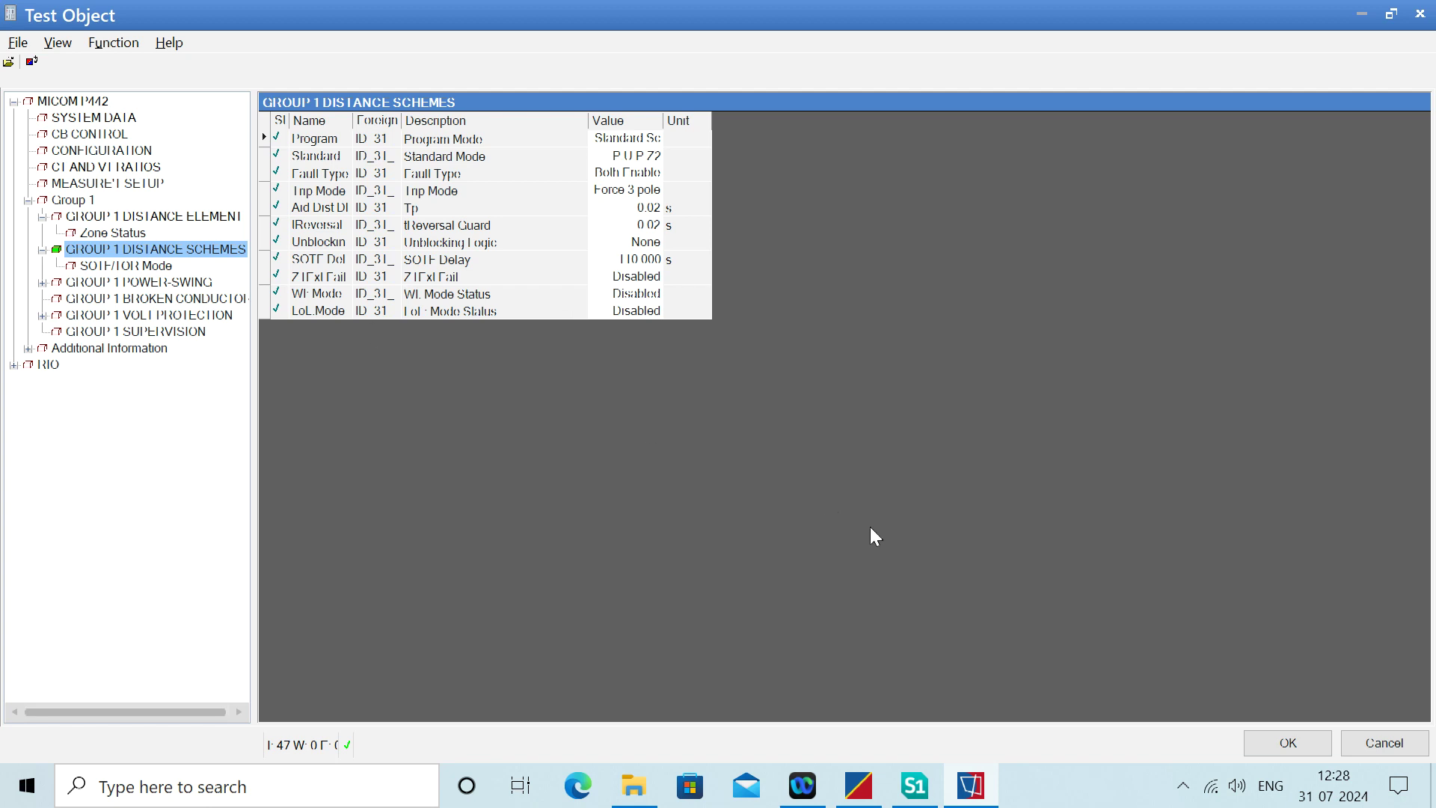
click(1288, 742)
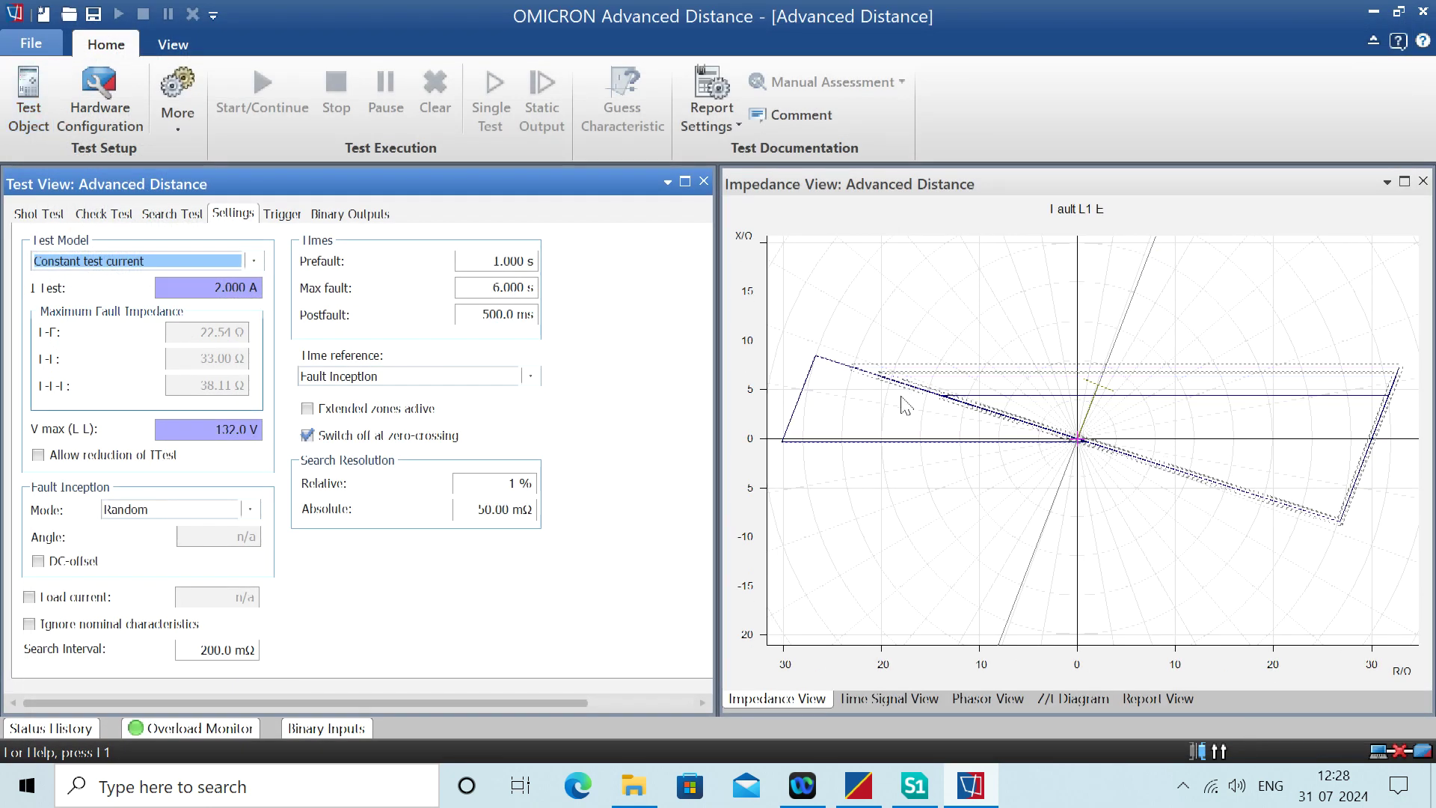
Inspect the distance zones around the origin of the impedance plane up close, and restore the full view of the characteristic.
right_click(1066, 541)
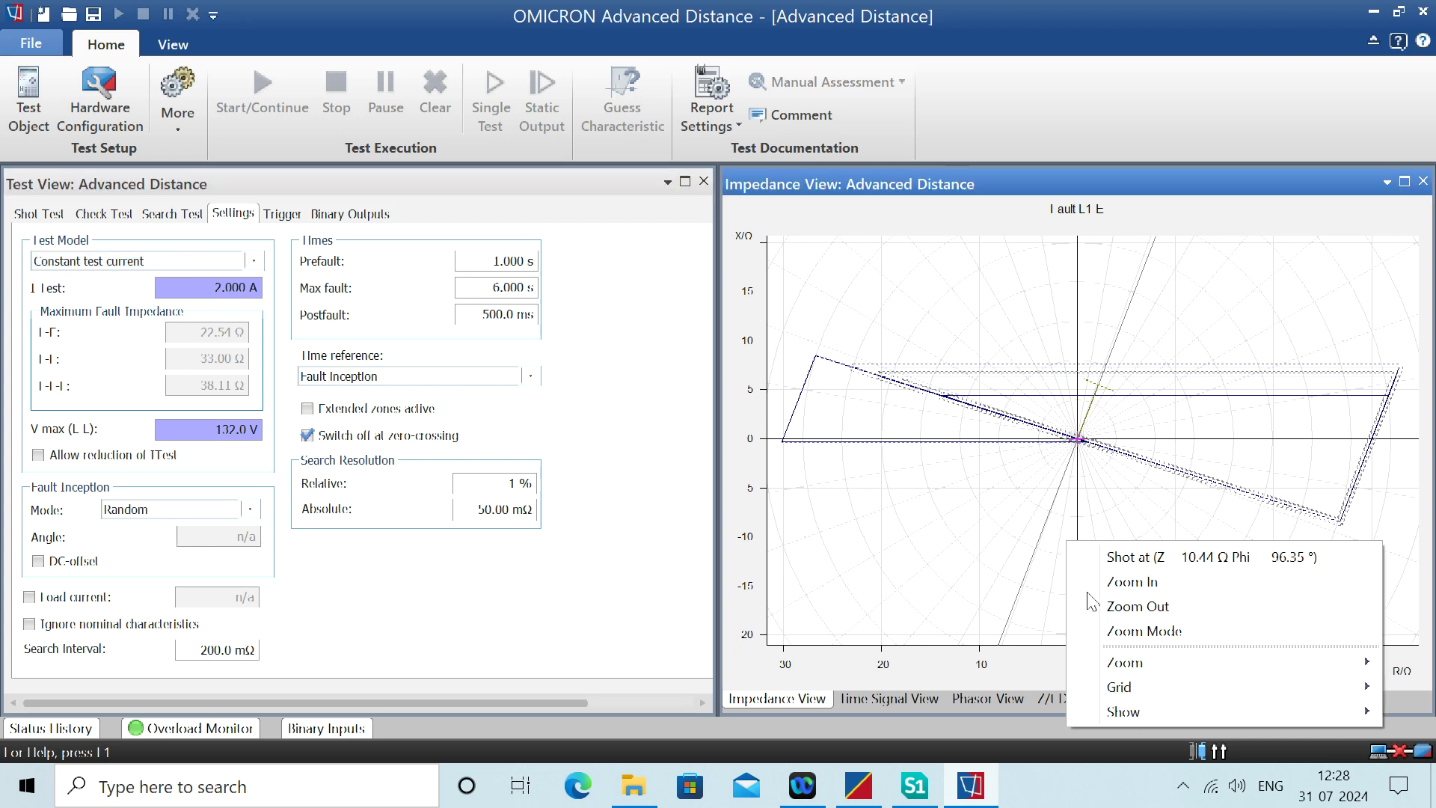
click(1120, 633)
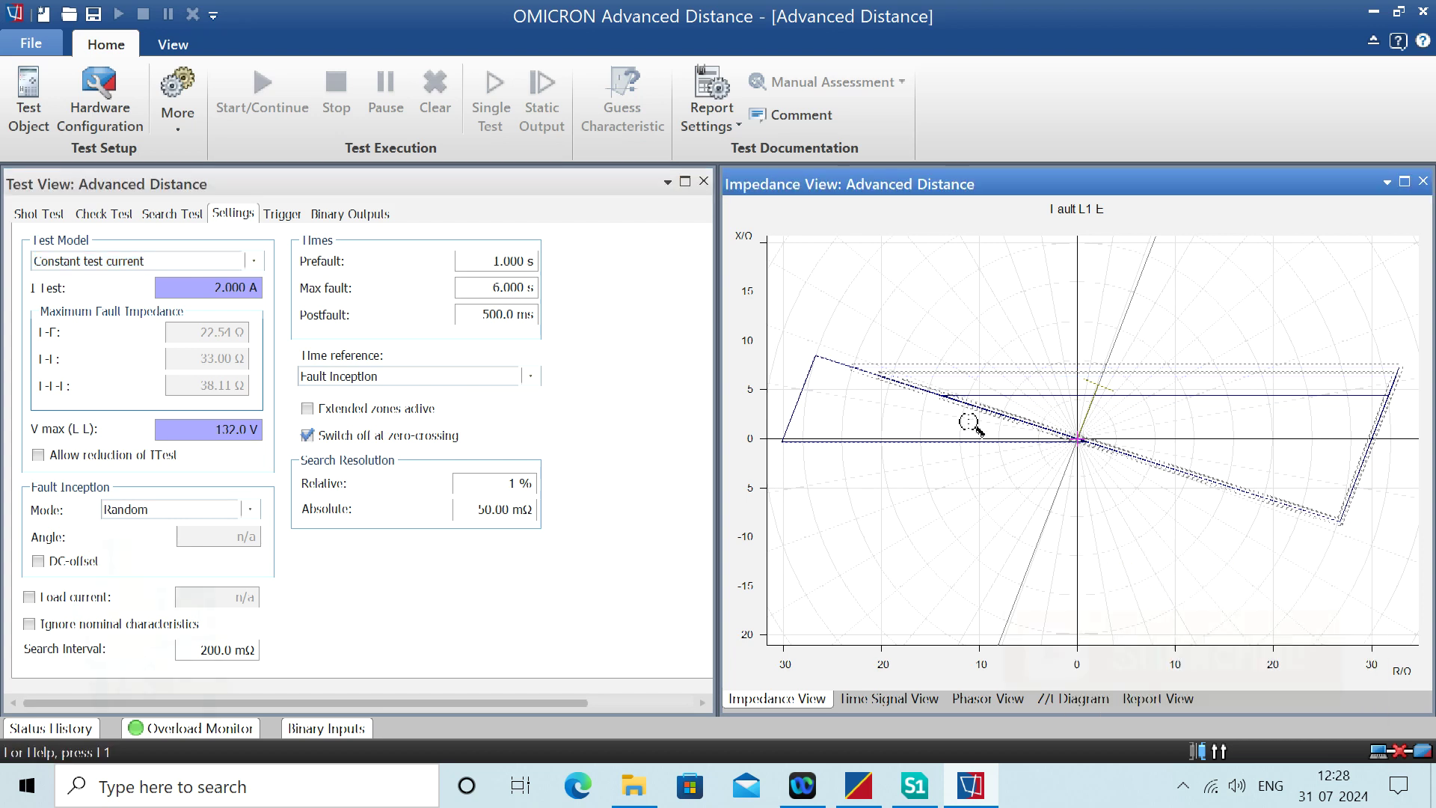
drag(946, 332, 1301, 511)
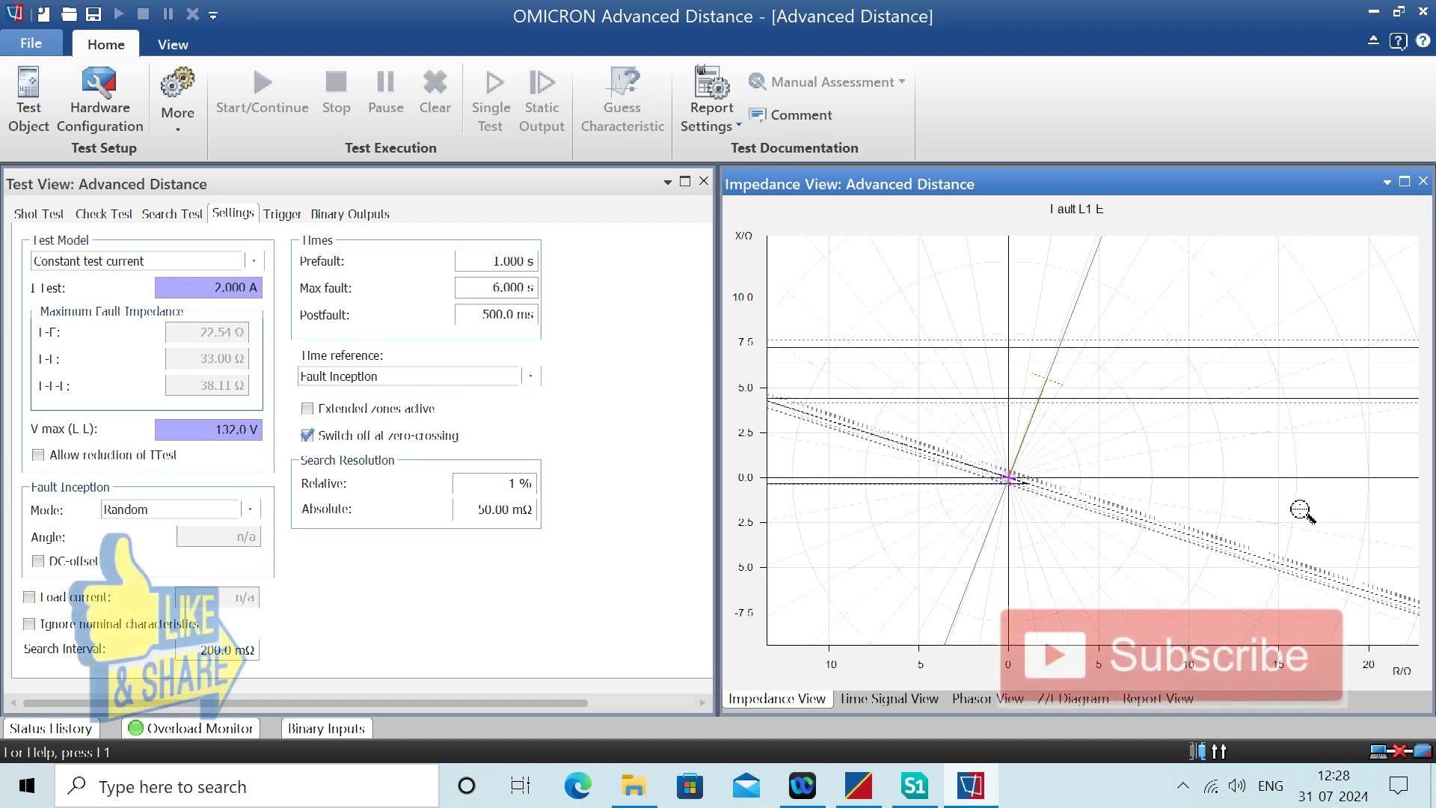
right_click(1099, 581)
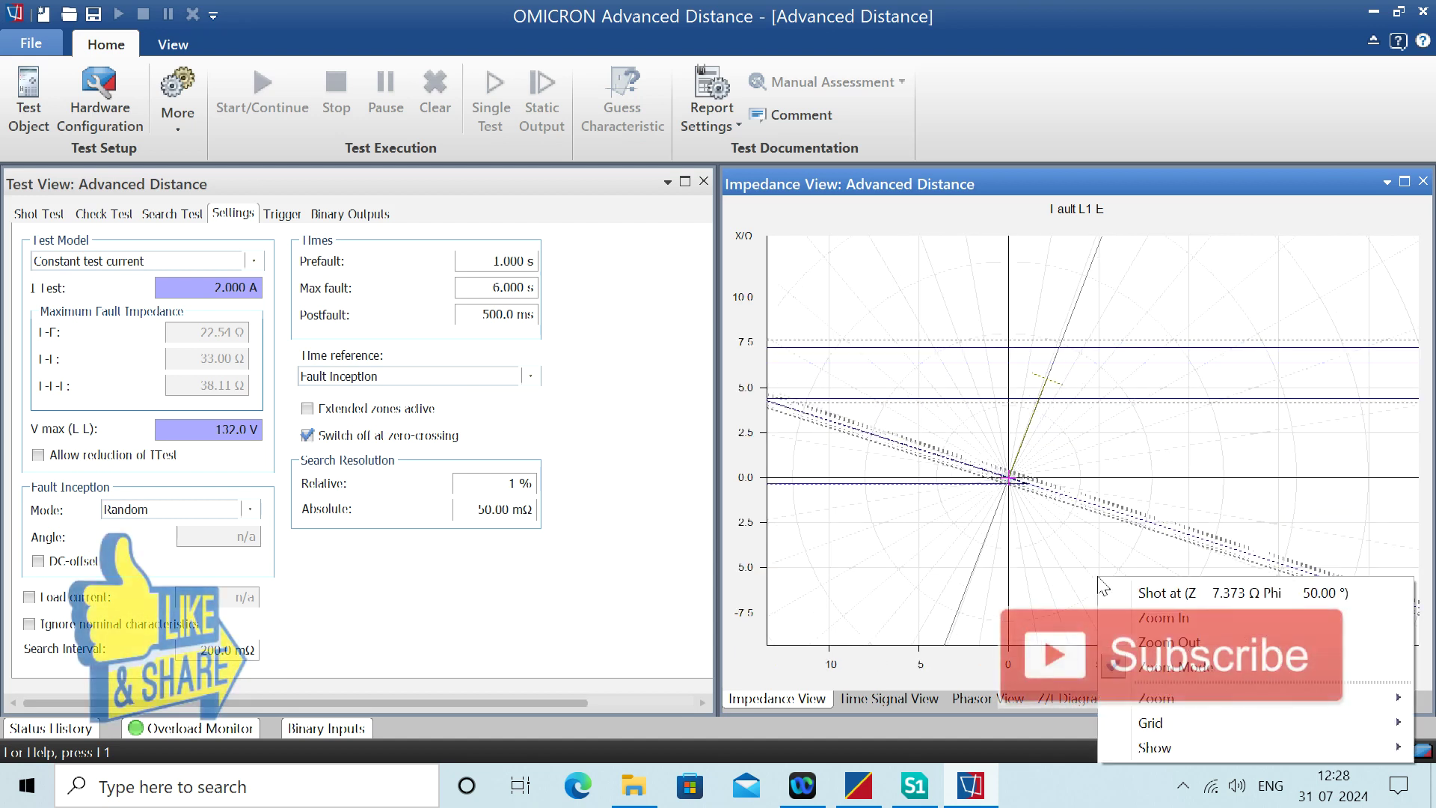
mouse_move(1162, 709)
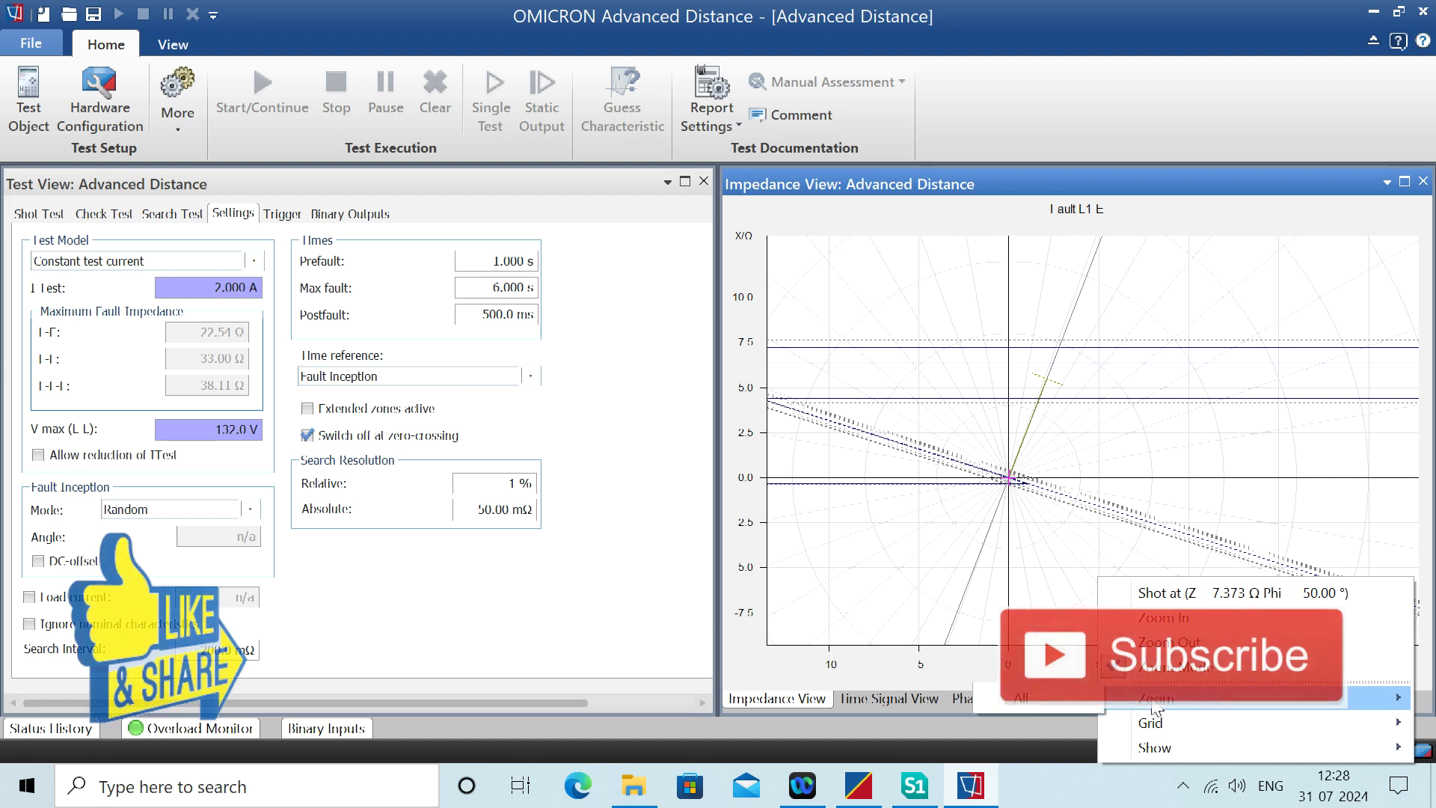
click(1021, 697)
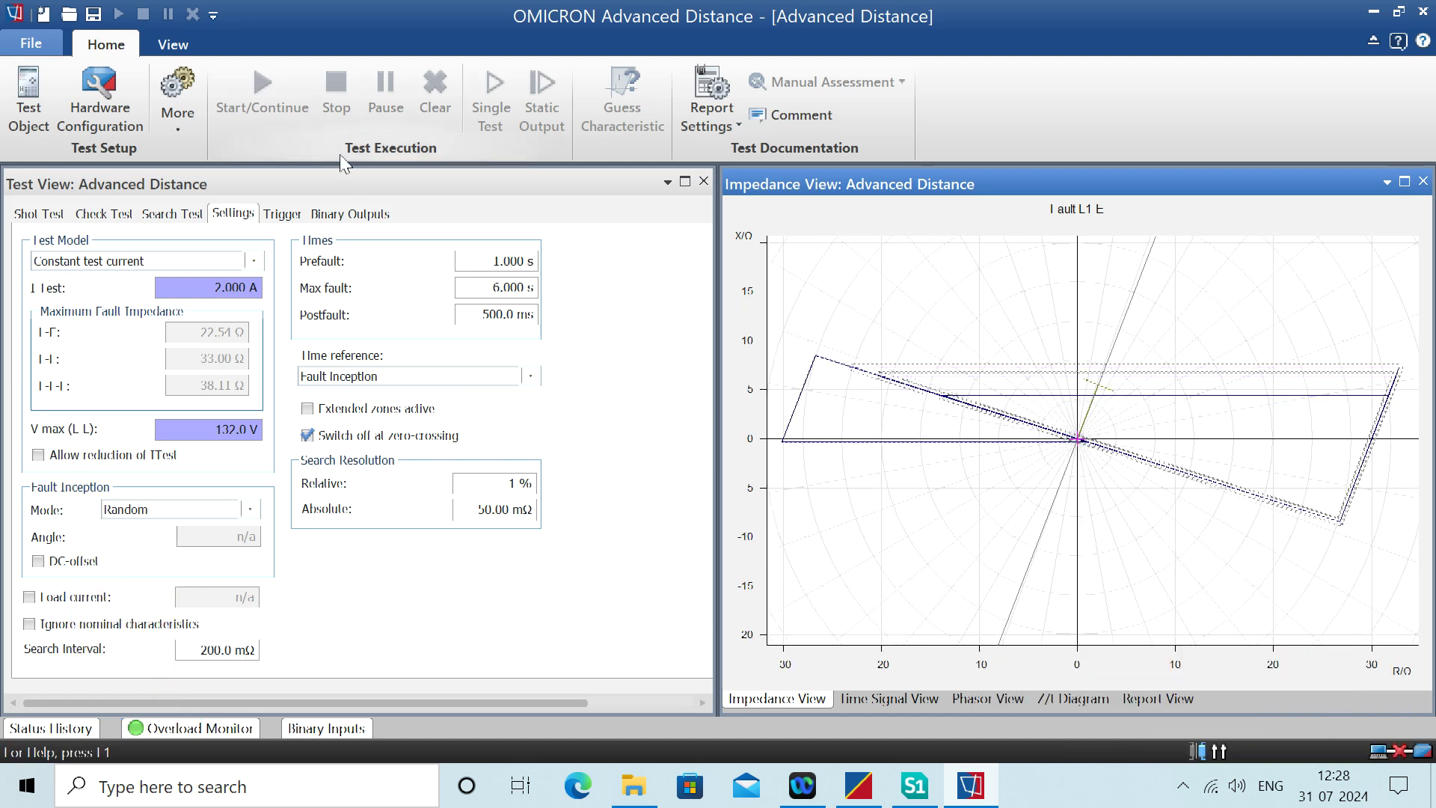
Close the OMICRON Advanced Distance test module.
click(1425, 21)
click(743, 446)
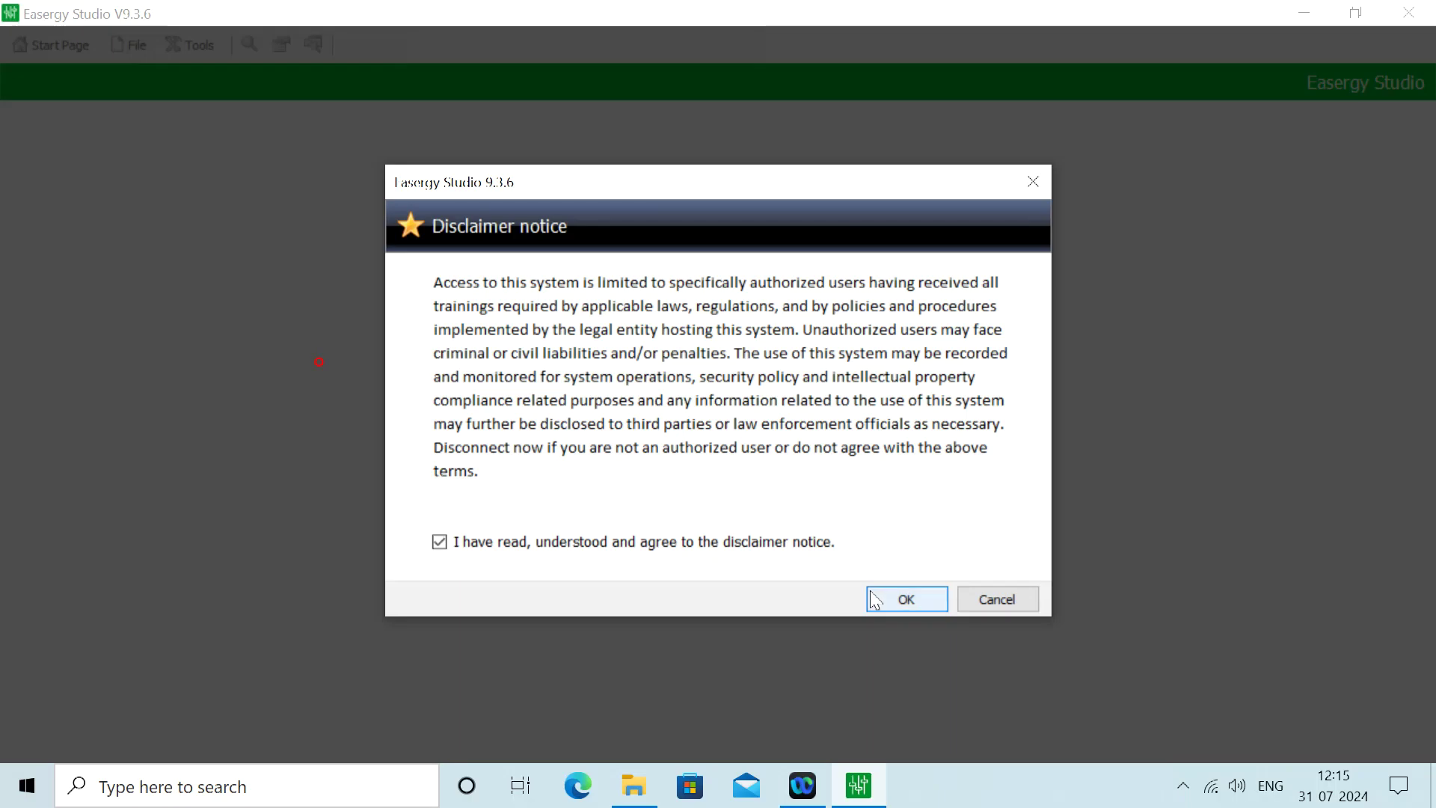
In Easergy Studio, accept the disclaimer notice, open the recent Protection Engg system and expand its 220 KV Grid SubStation.
click(876, 599)
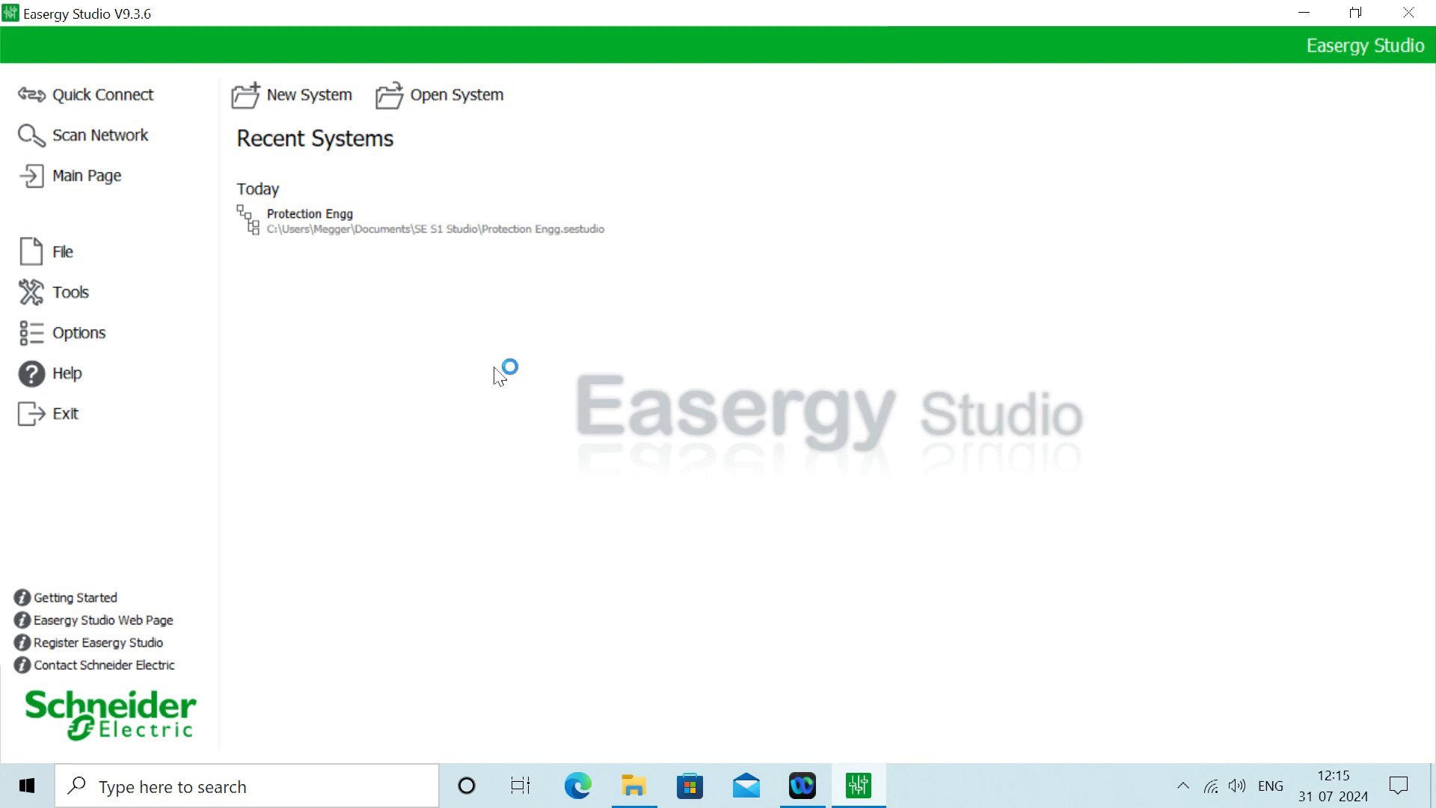
click(303, 222)
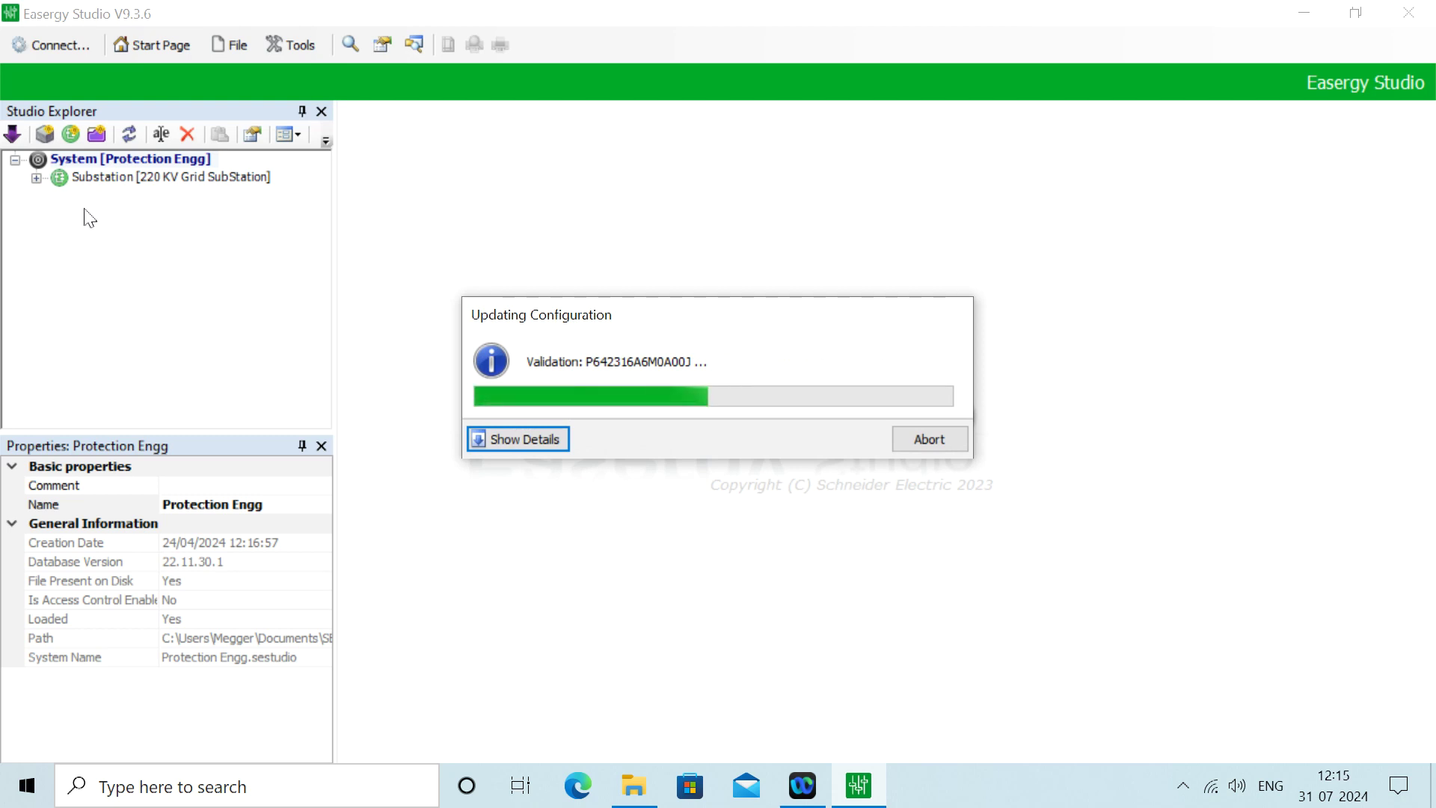
click(36, 179)
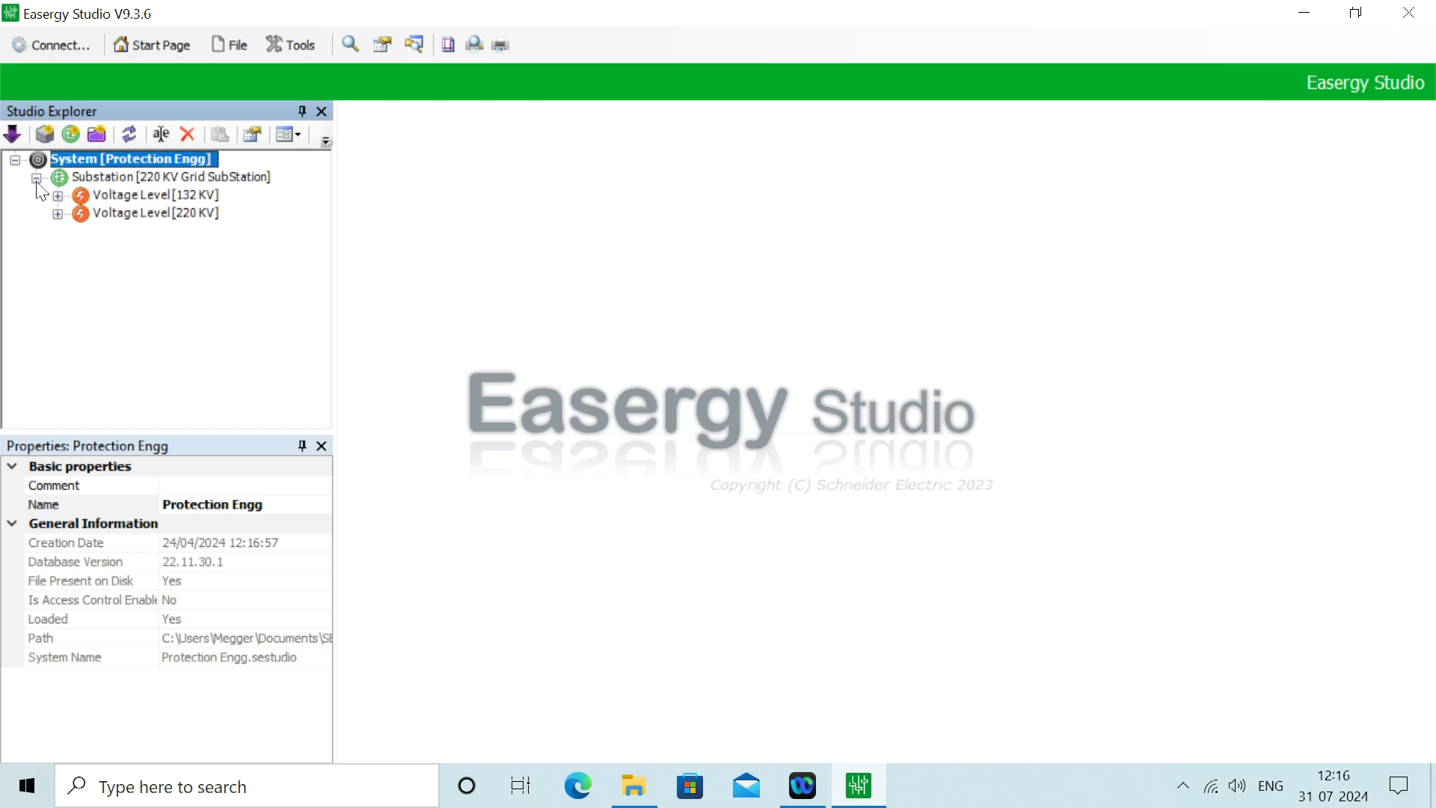
Set up an export of settings file 001 of the 132 KV device P642_Trafo_1 in XRIO format, including read-only settings.
click(58, 196)
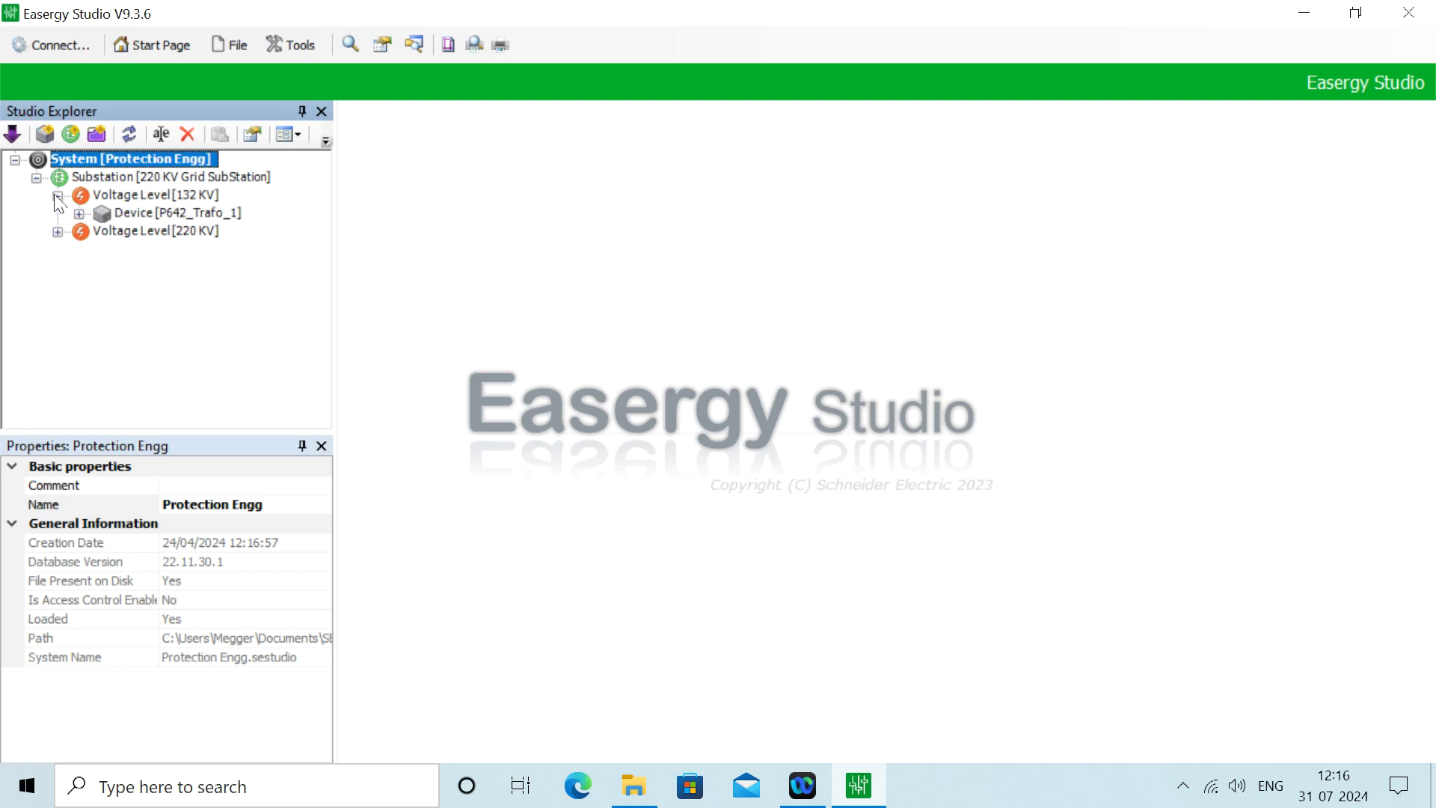
click(79, 215)
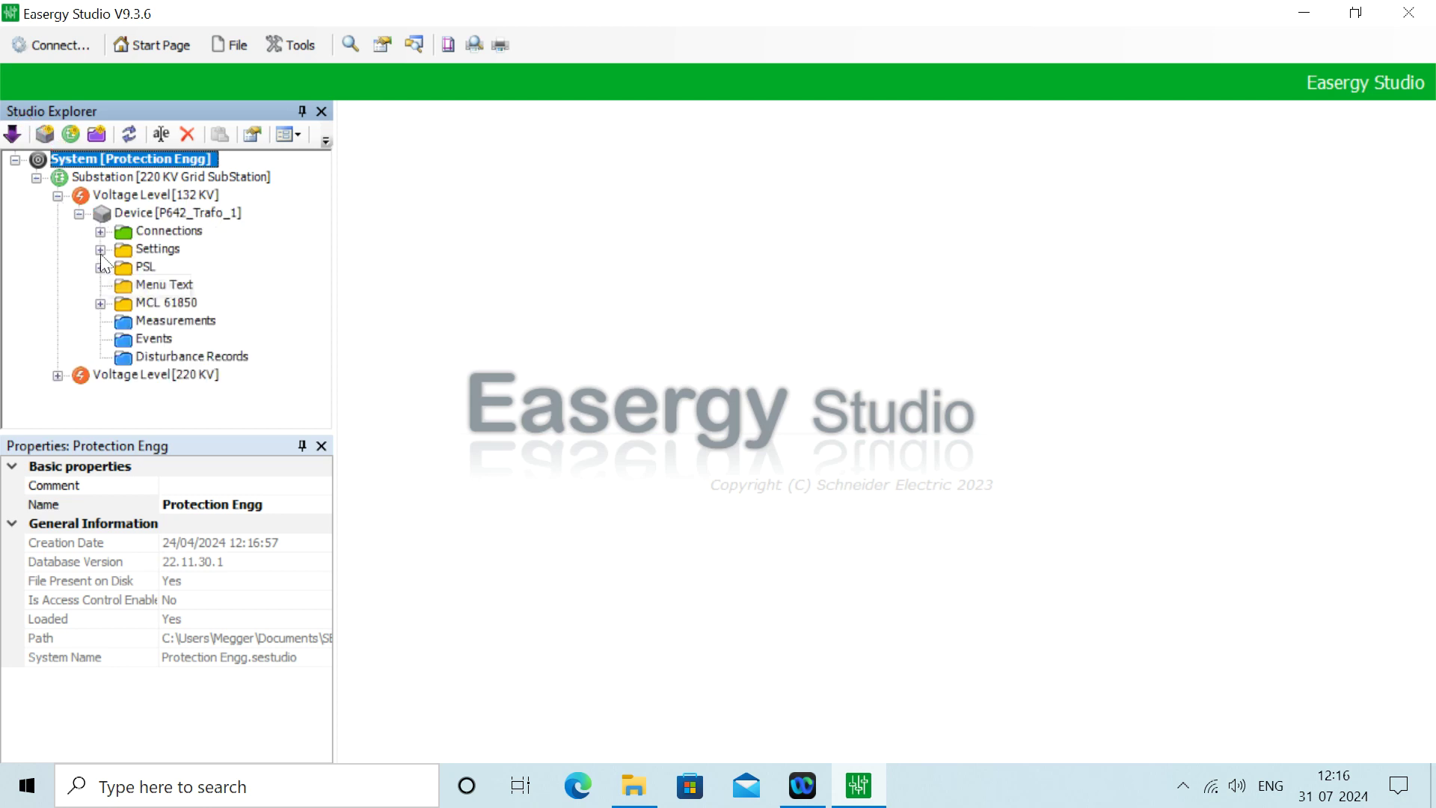
click(100, 251)
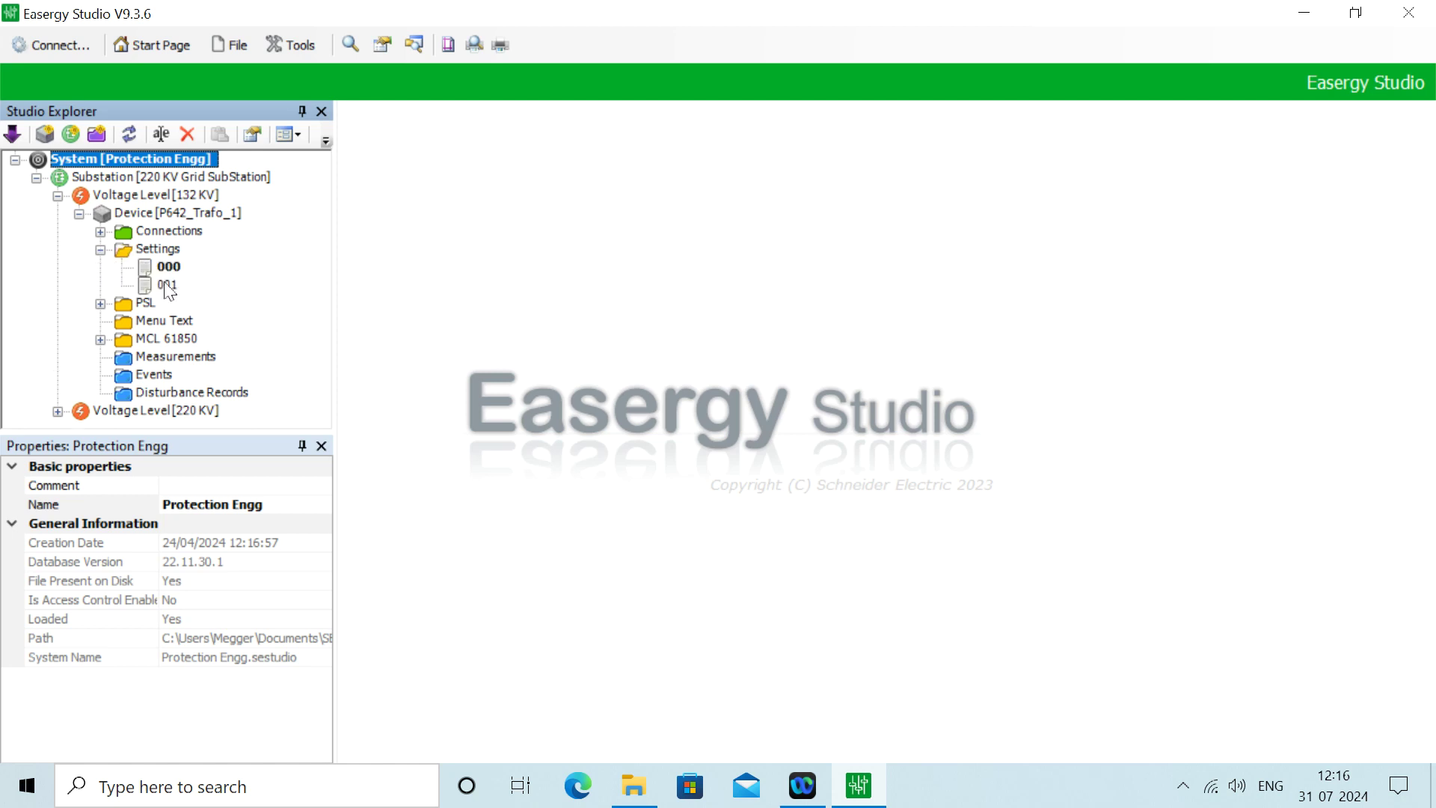
right_click(168, 288)
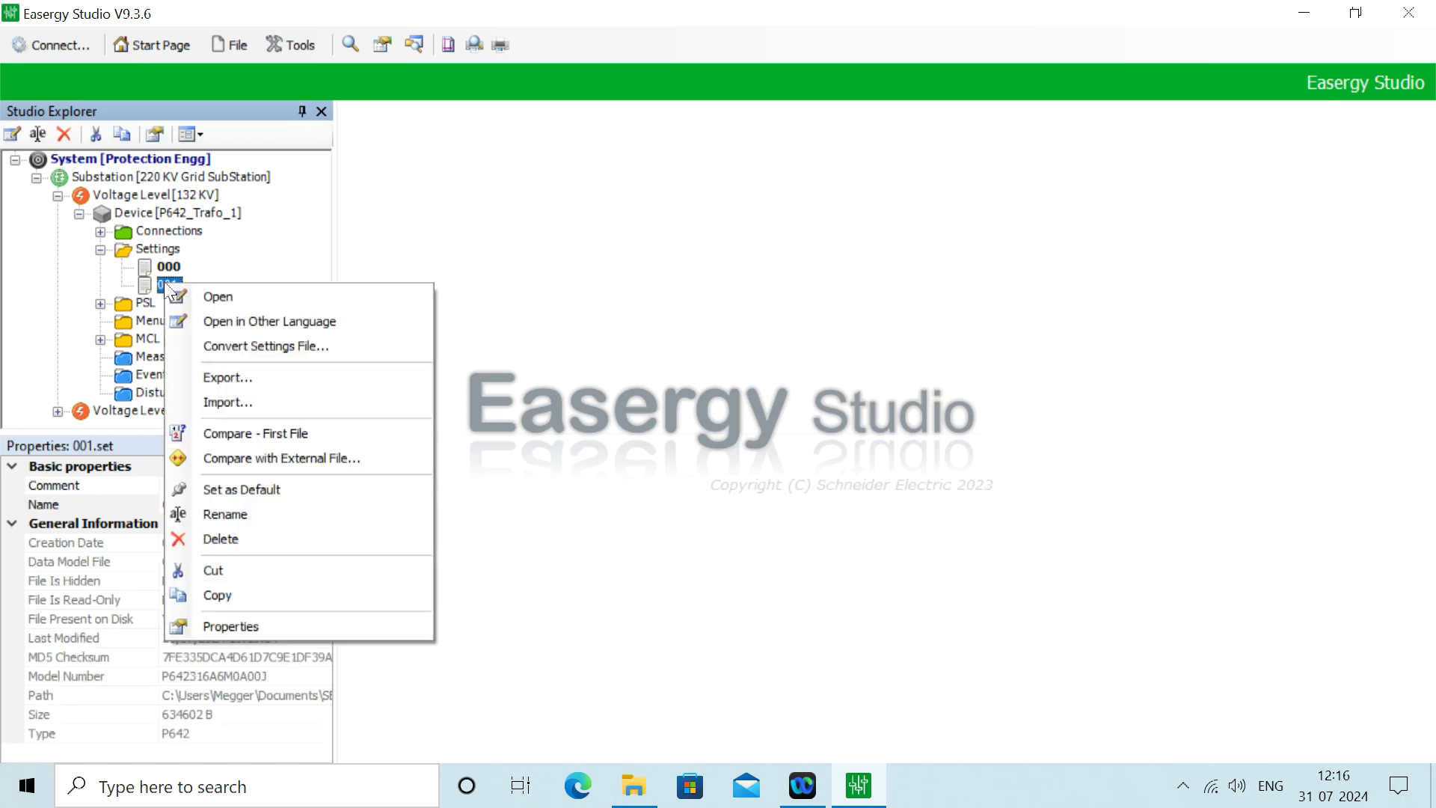
click(224, 377)
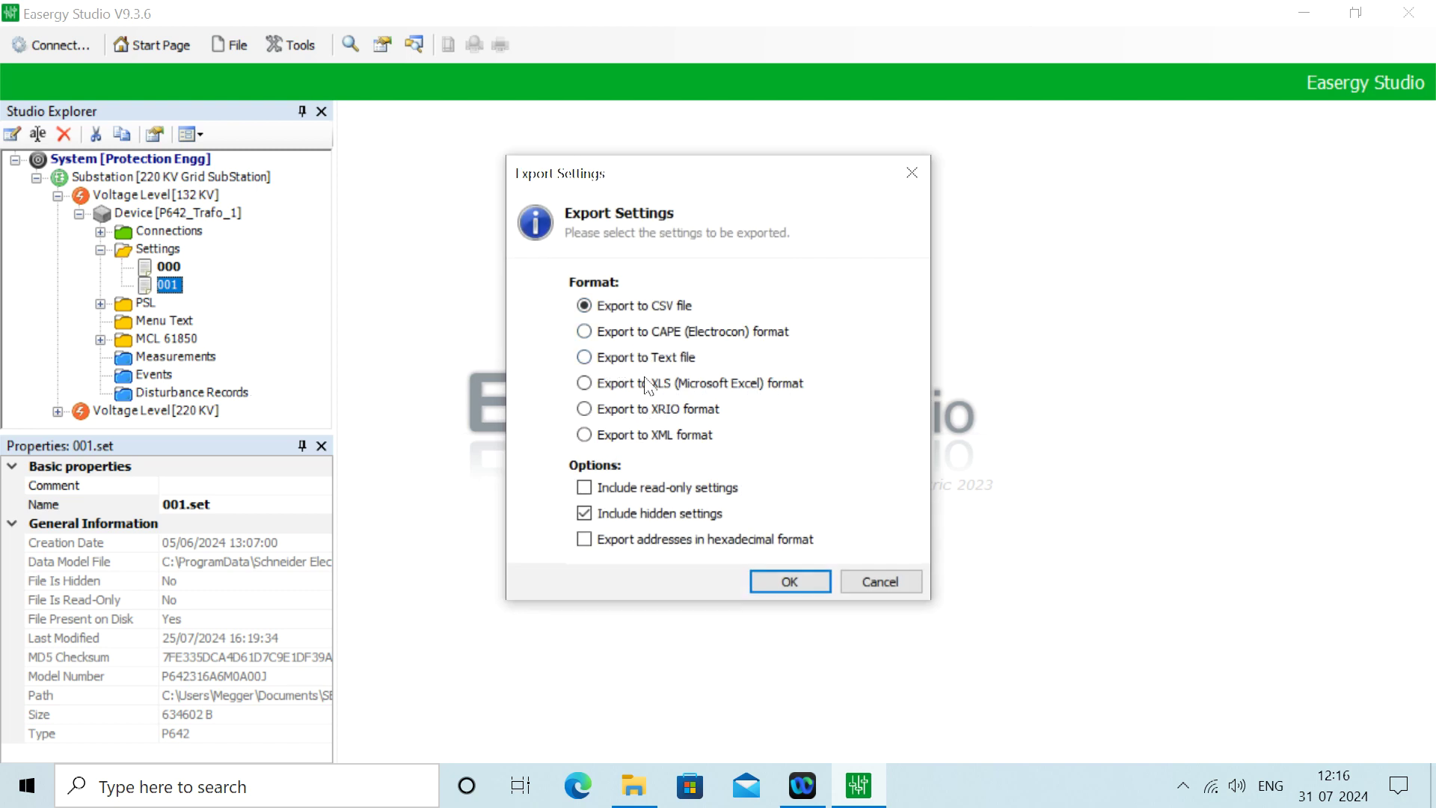
click(584, 409)
click(585, 486)
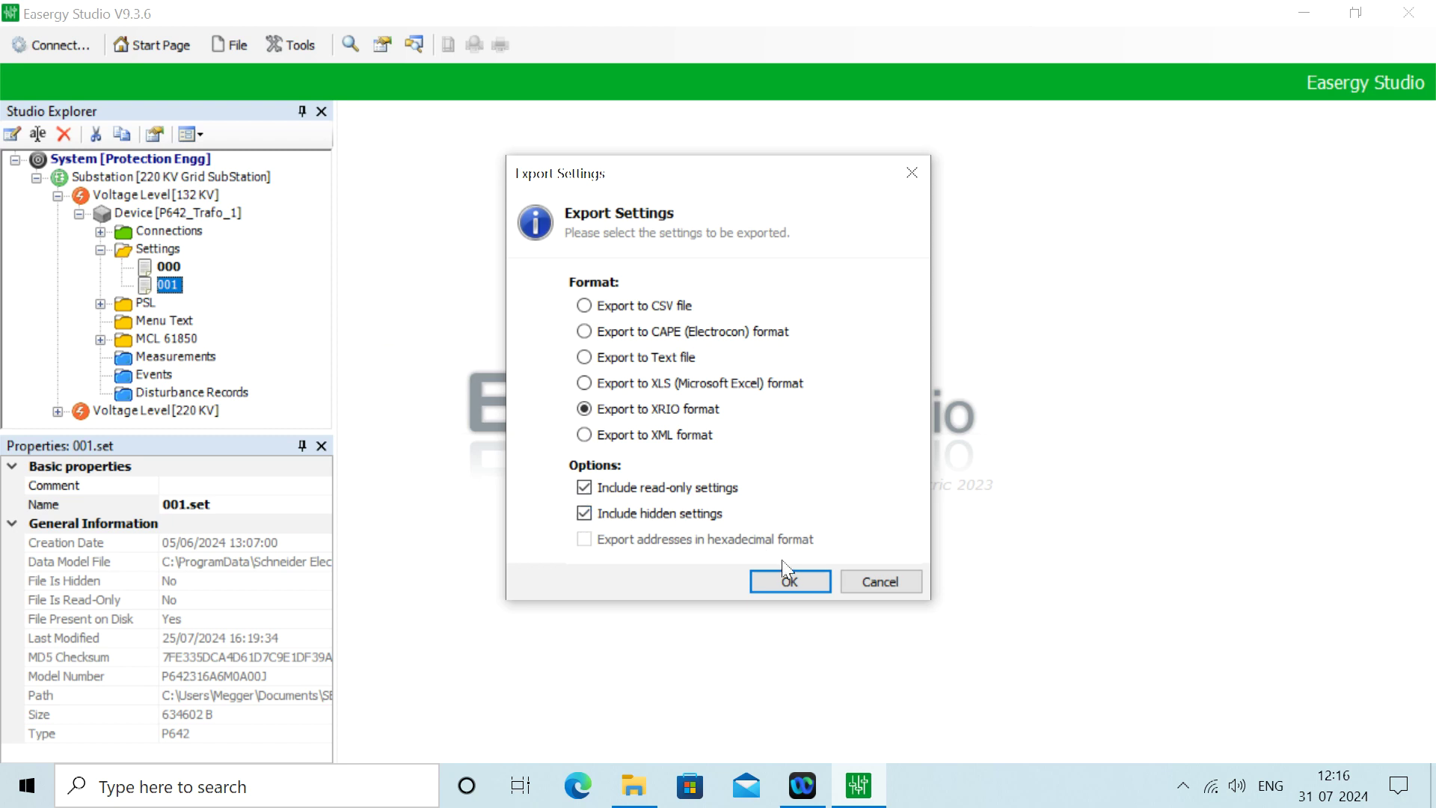
click(781, 580)
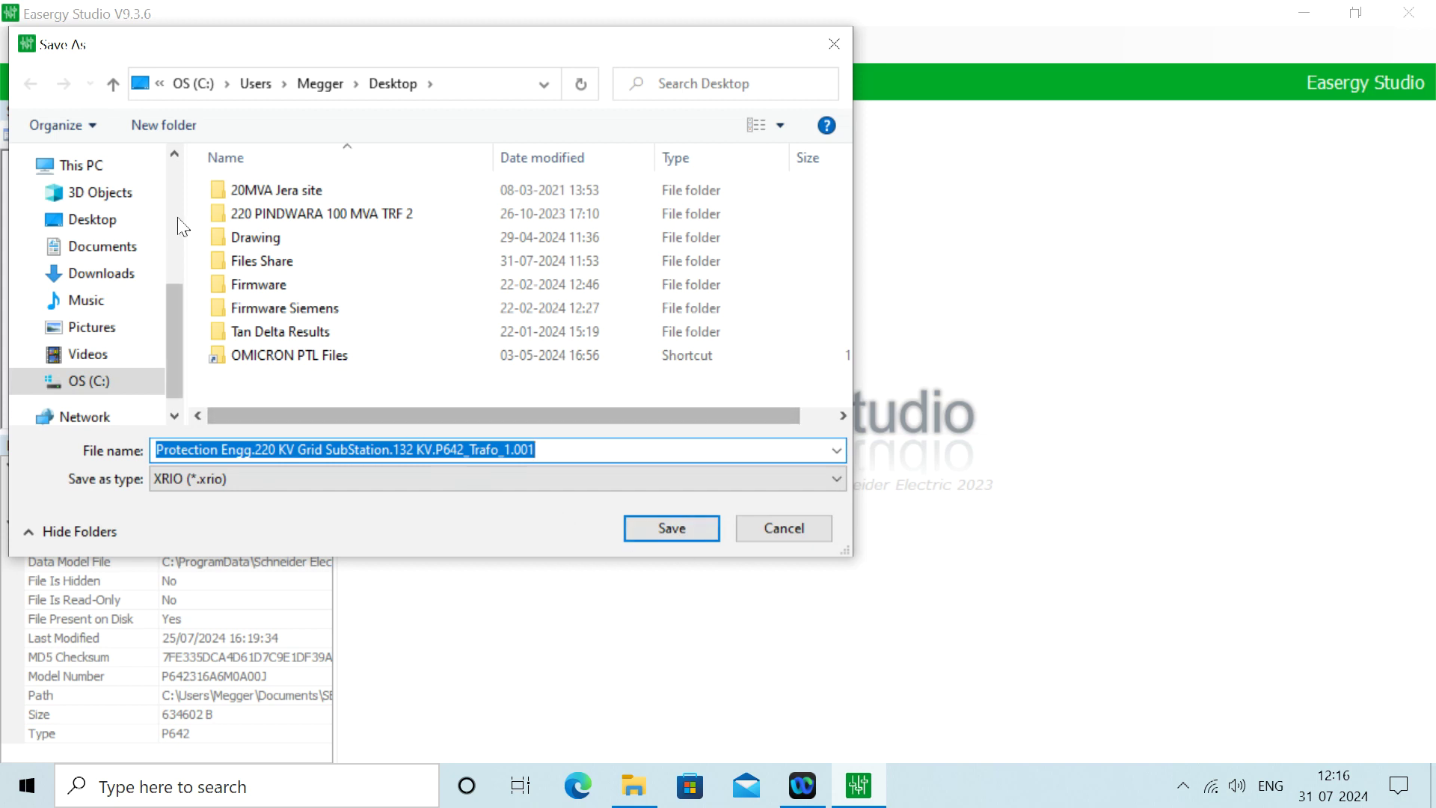
Save the XRIO export to the Desktop under the suggested file name and dismiss the export message.
click(117, 223)
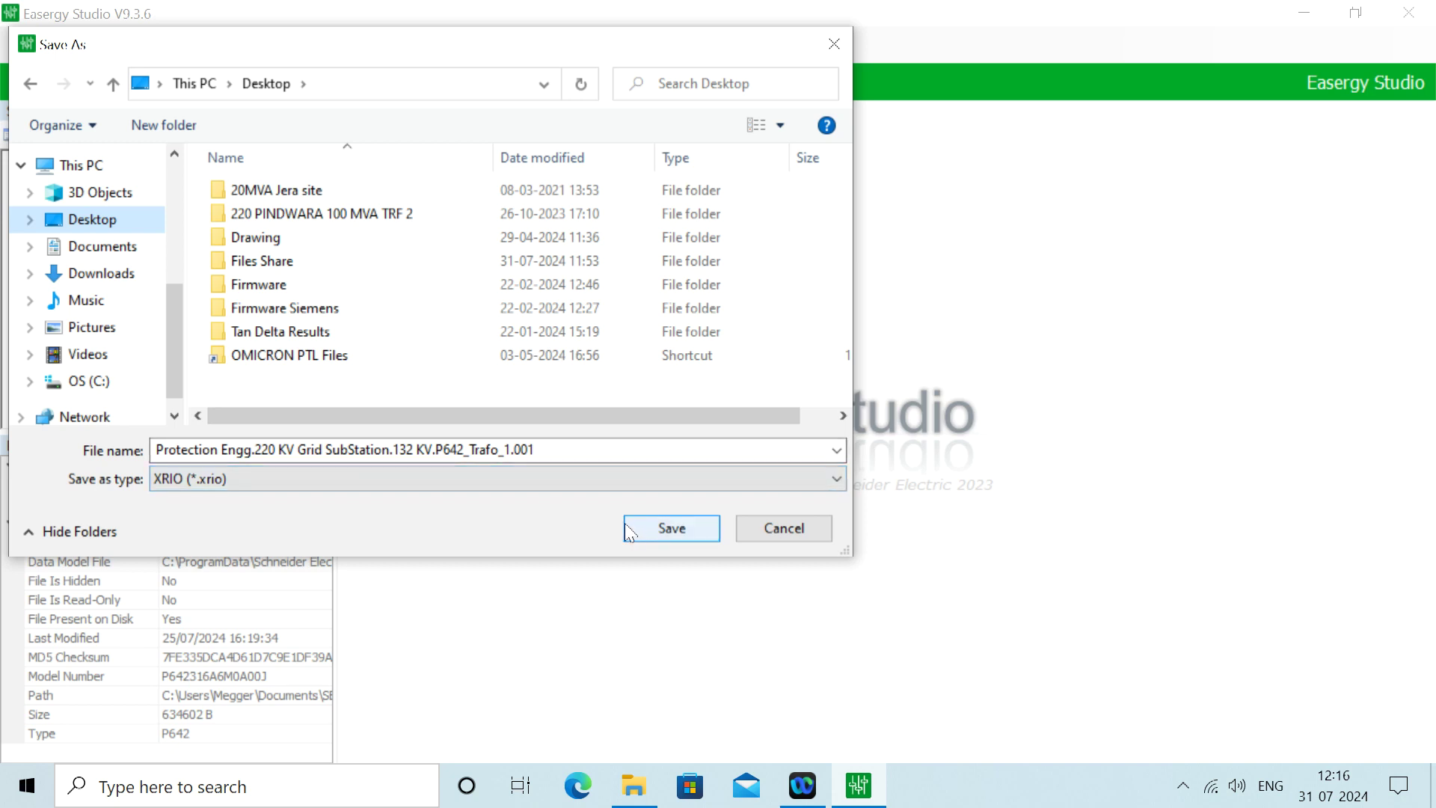
click(654, 527)
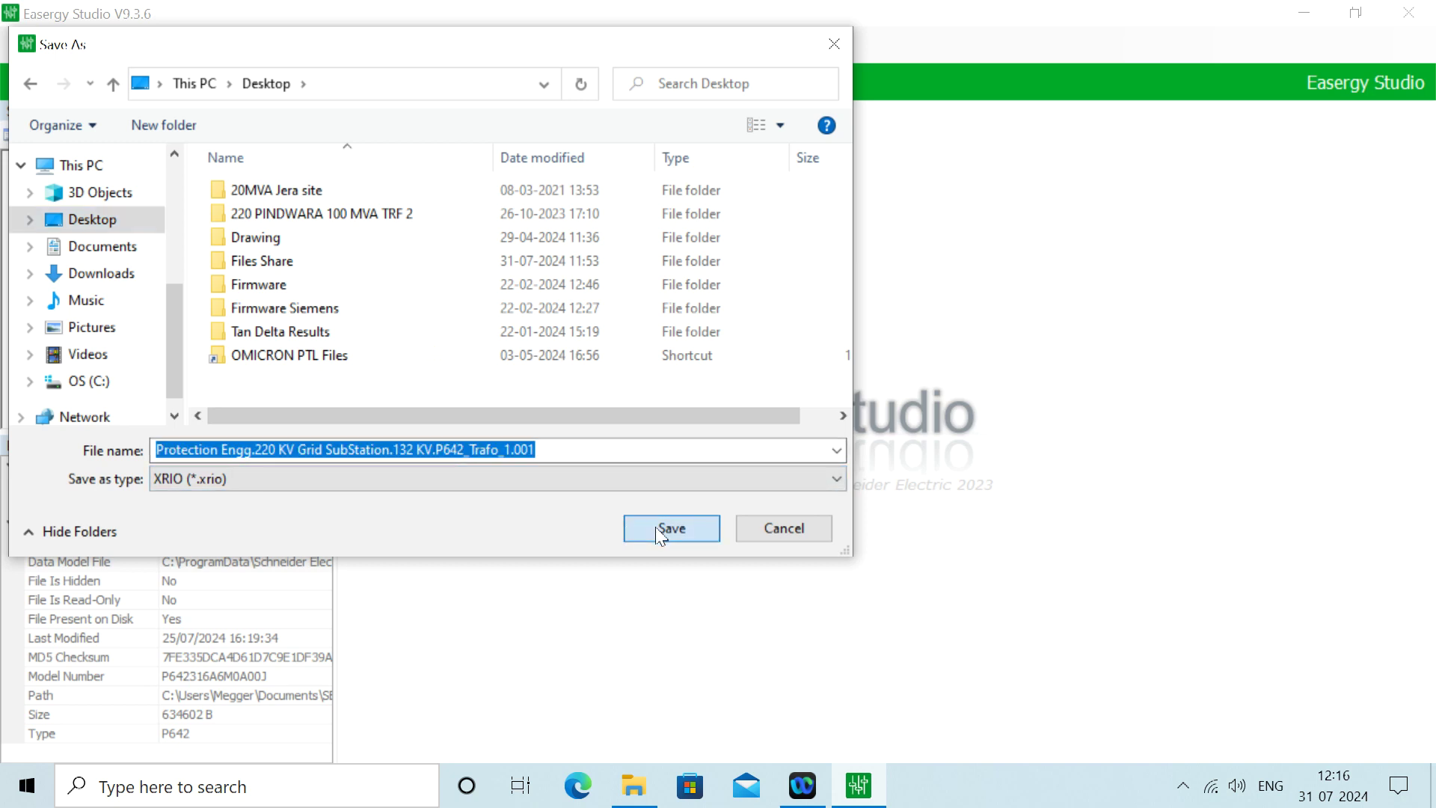
click(657, 533)
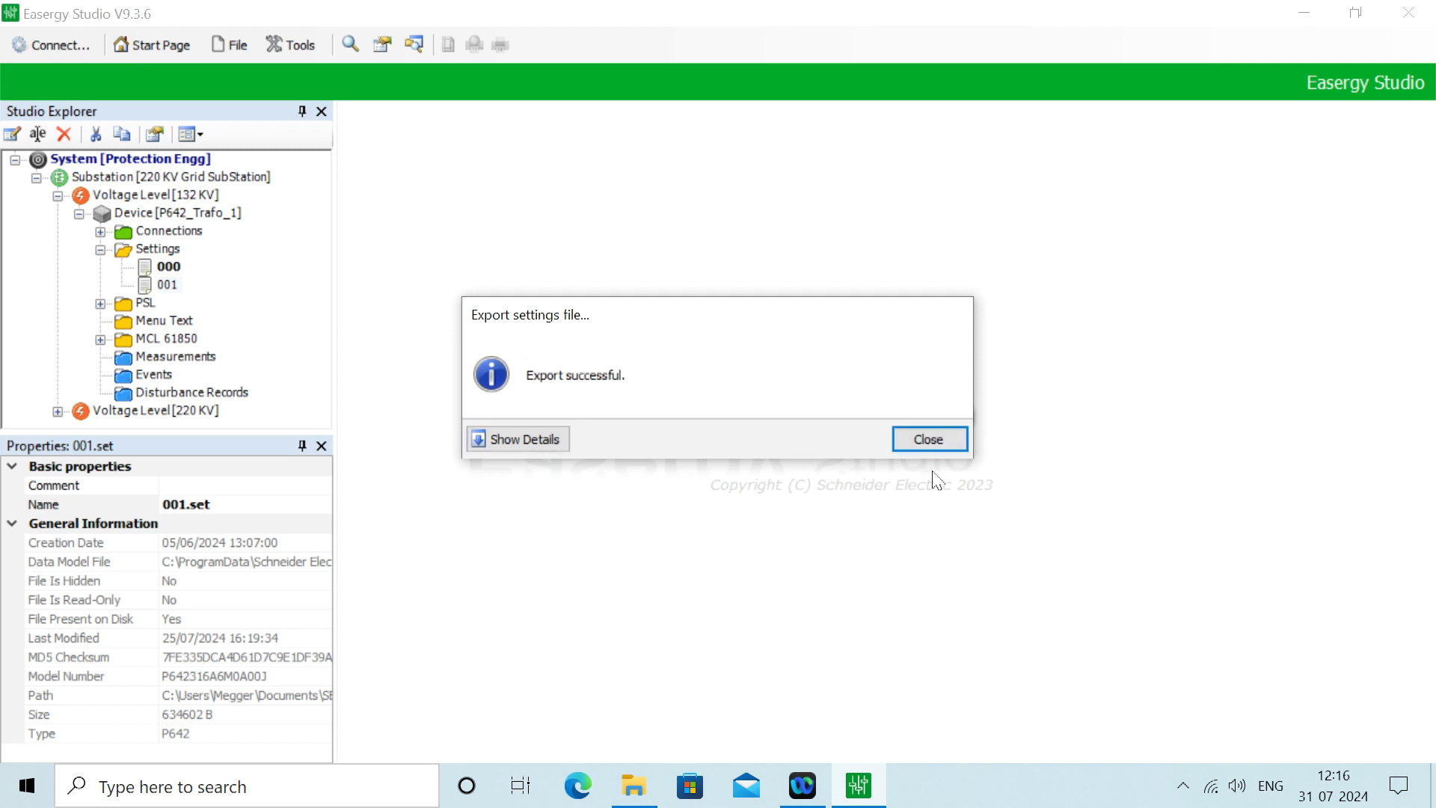
click(945, 440)
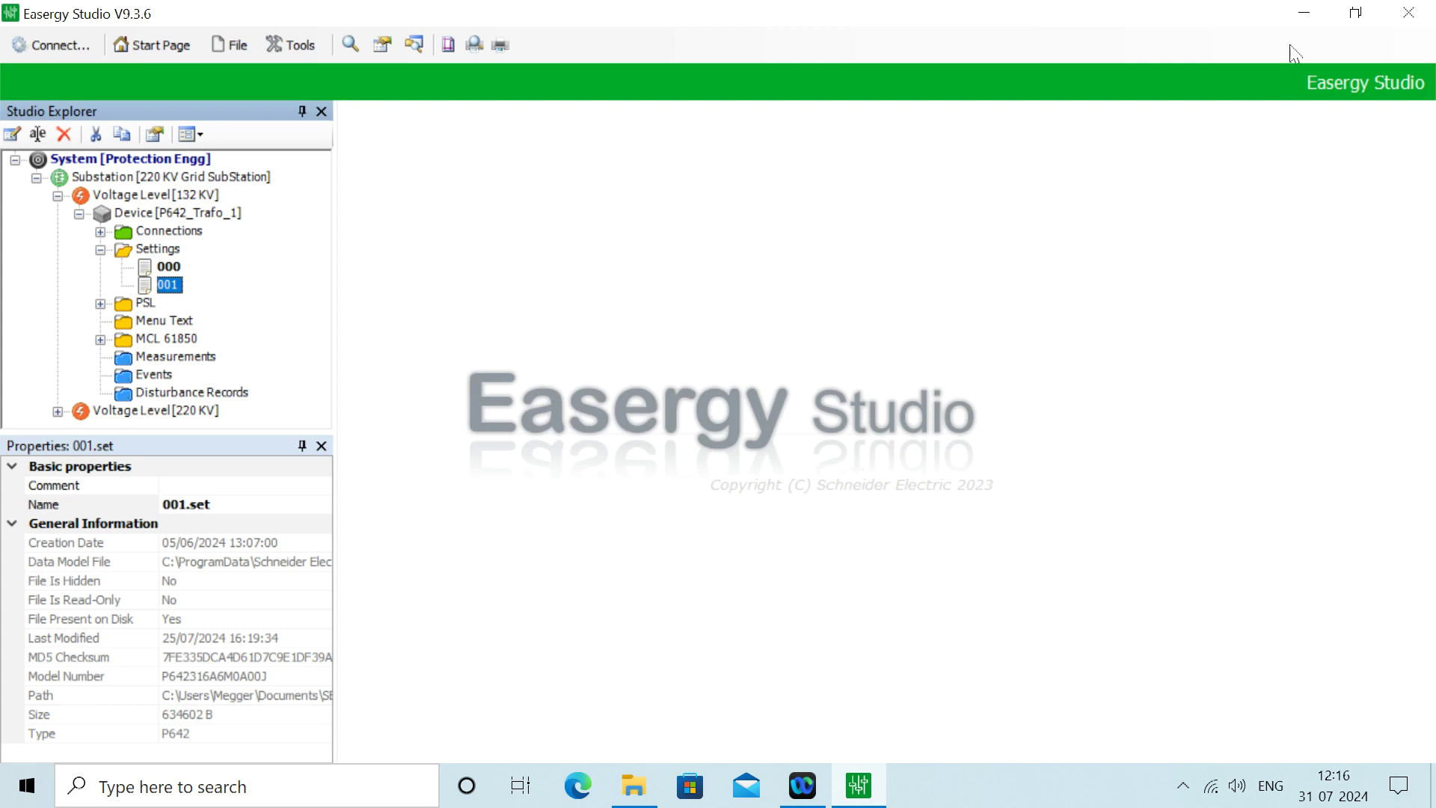
Minimize Easergy Studio, launch Test Universe 4.30 and start the Diff Operating Characteristic test module.
click(1304, 13)
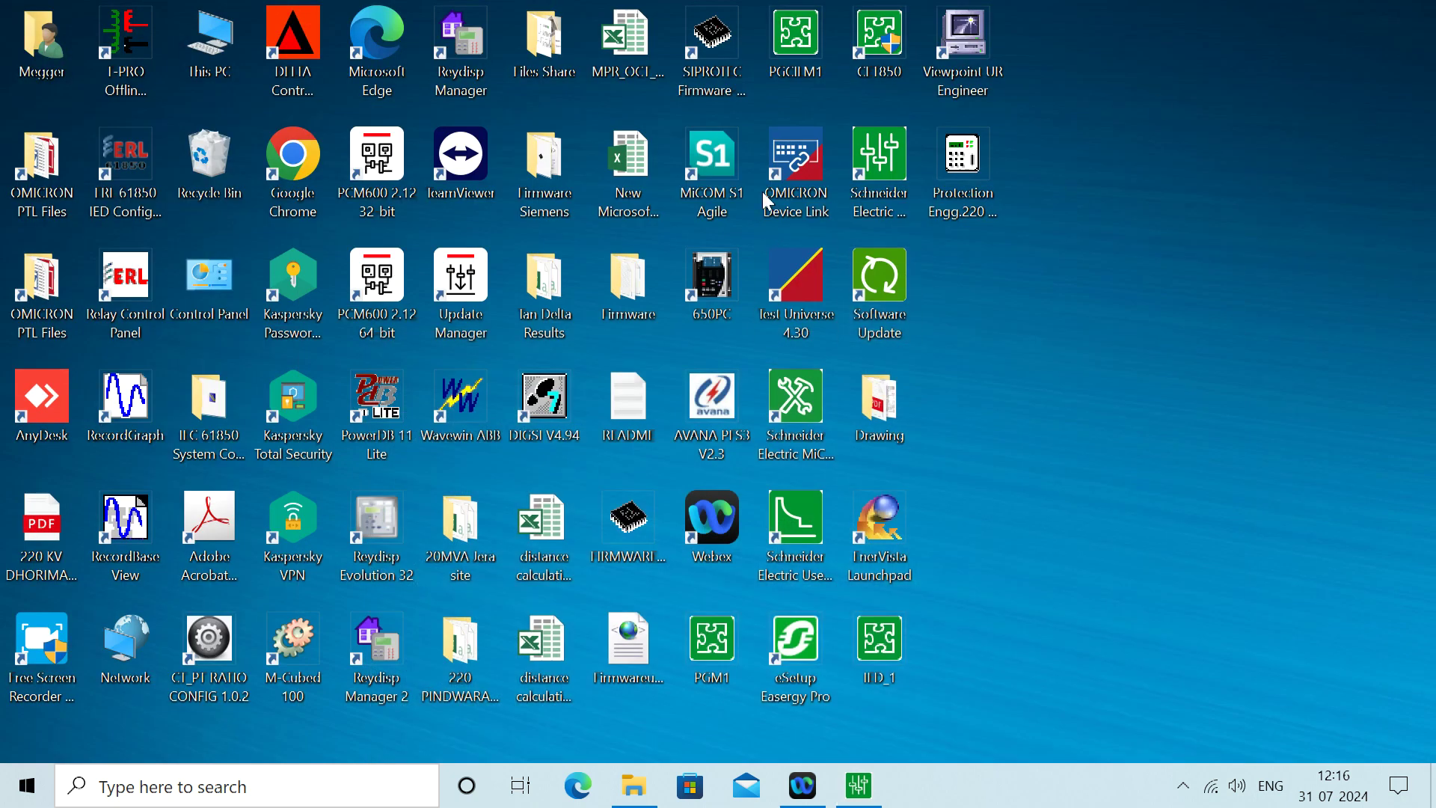
double_click(799, 293)
mouse_move(722, 365)
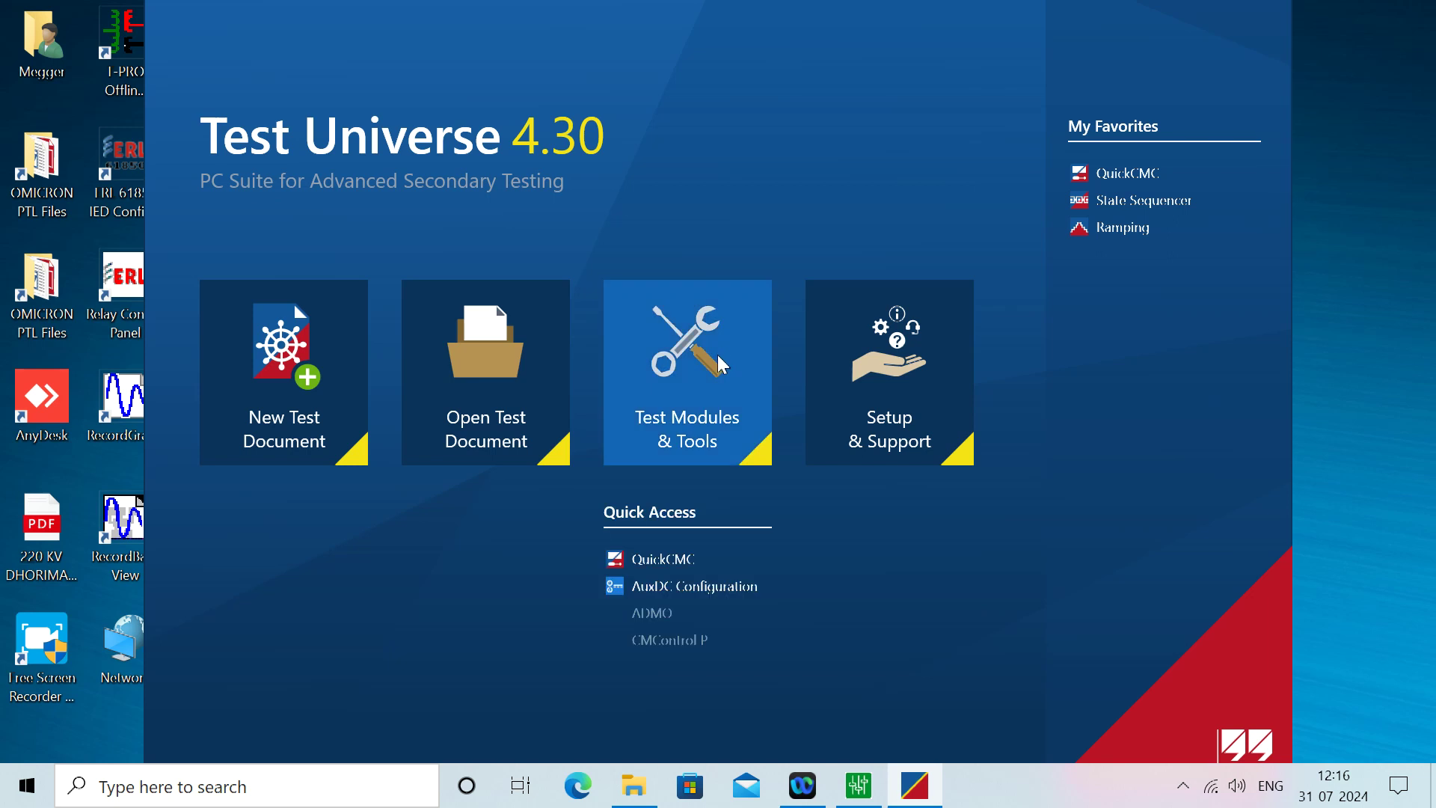
click(703, 413)
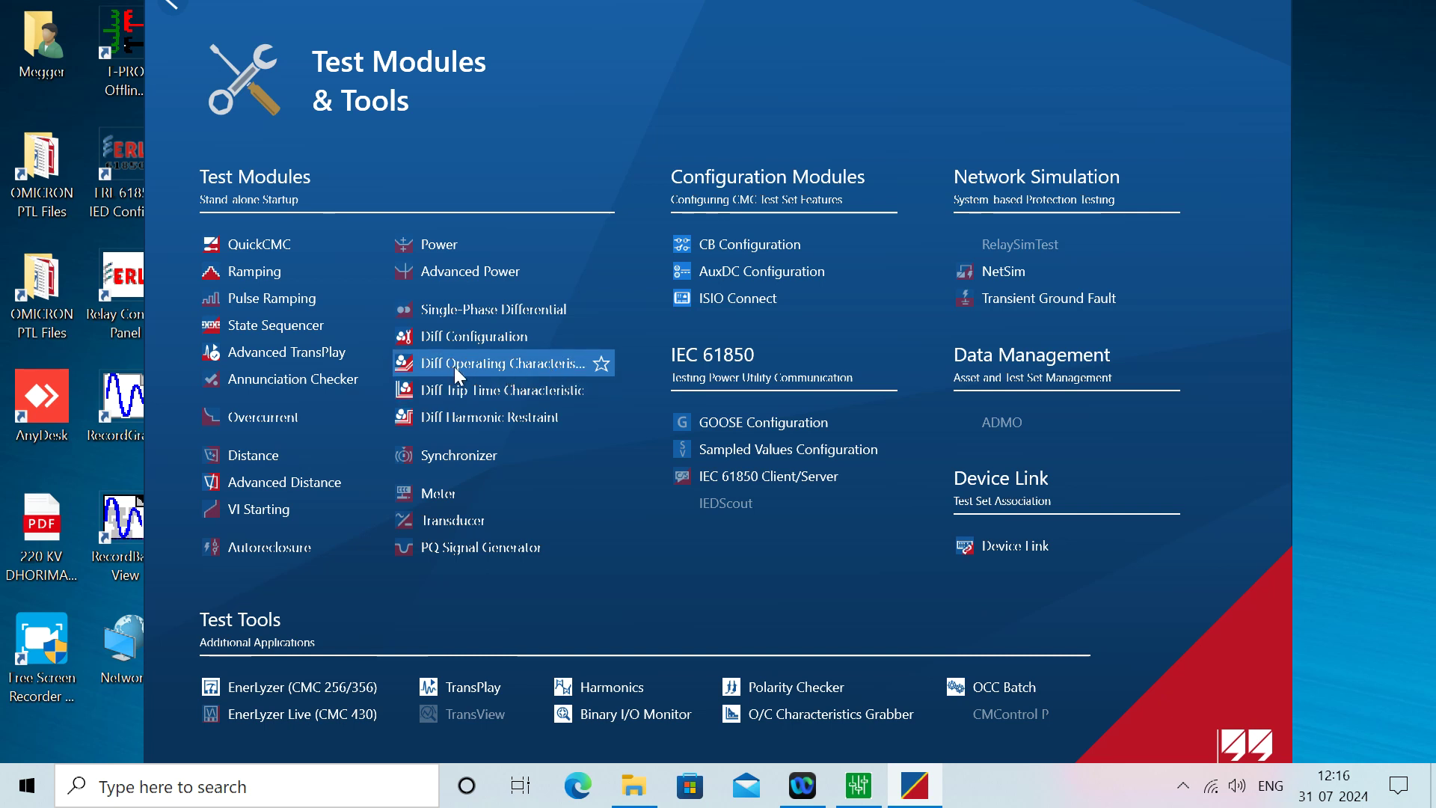
mouse_move(517, 362)
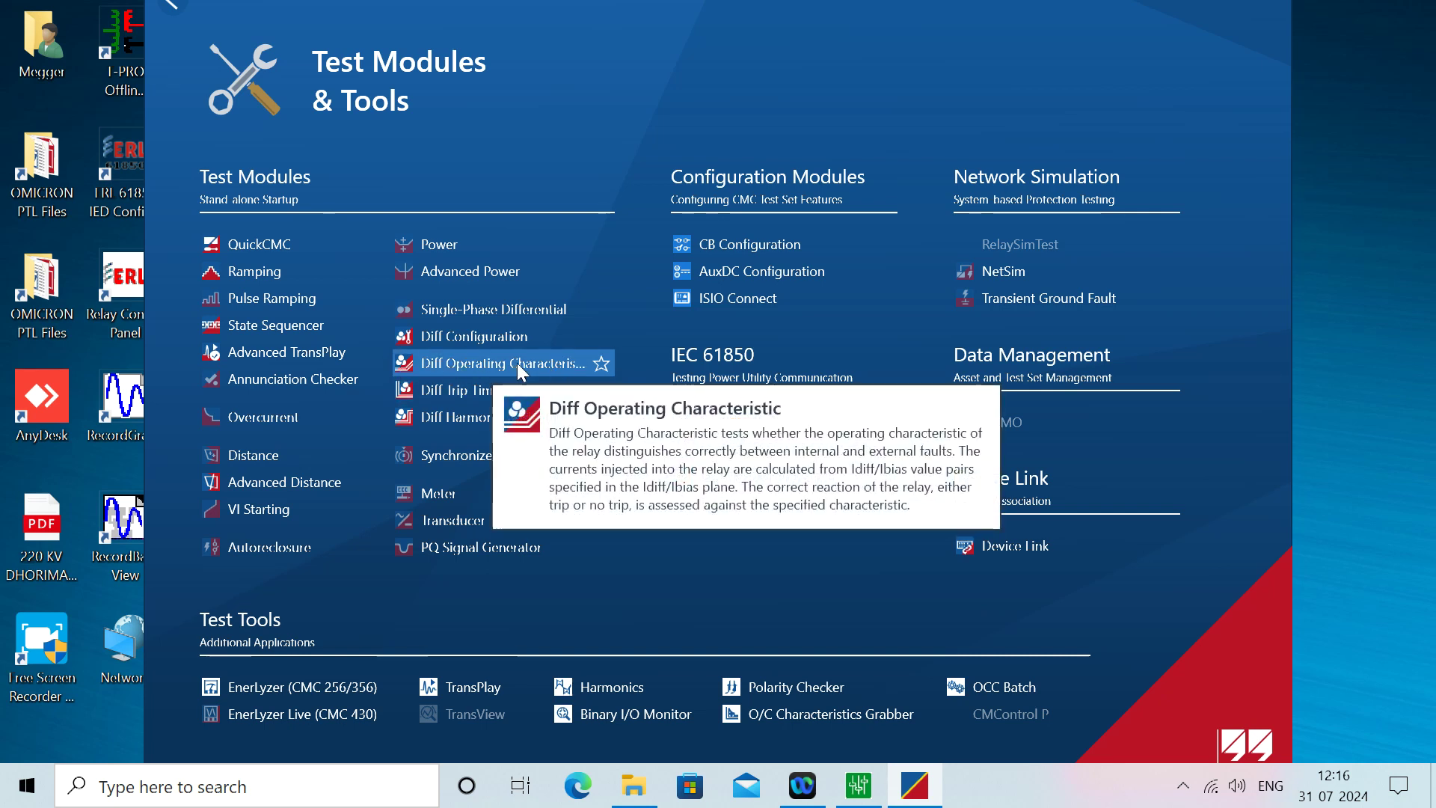
click(517, 362)
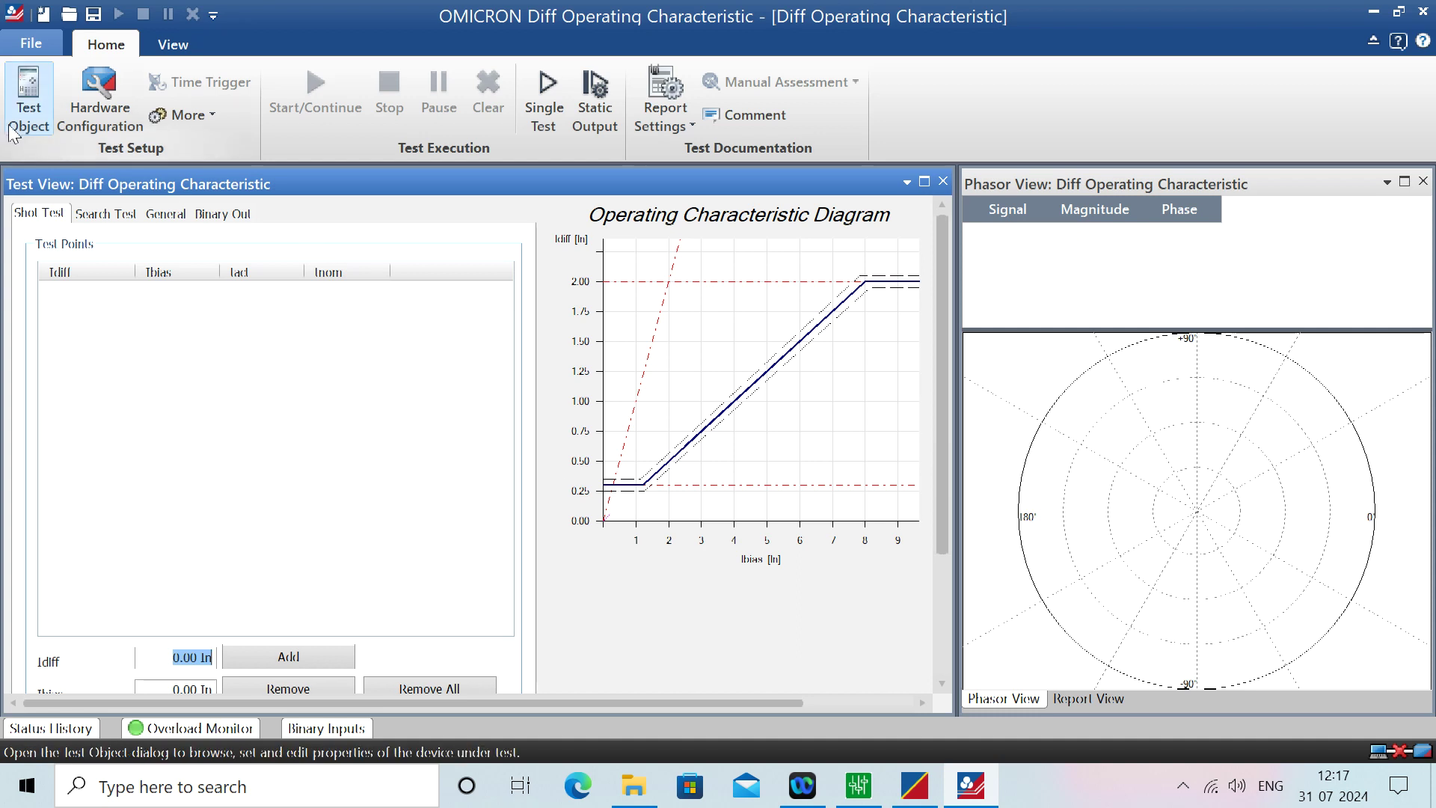
Import the XRIO template from the Schneider MiCOM P642 B1 Transformer folder into the test object and accept it.
click(25, 108)
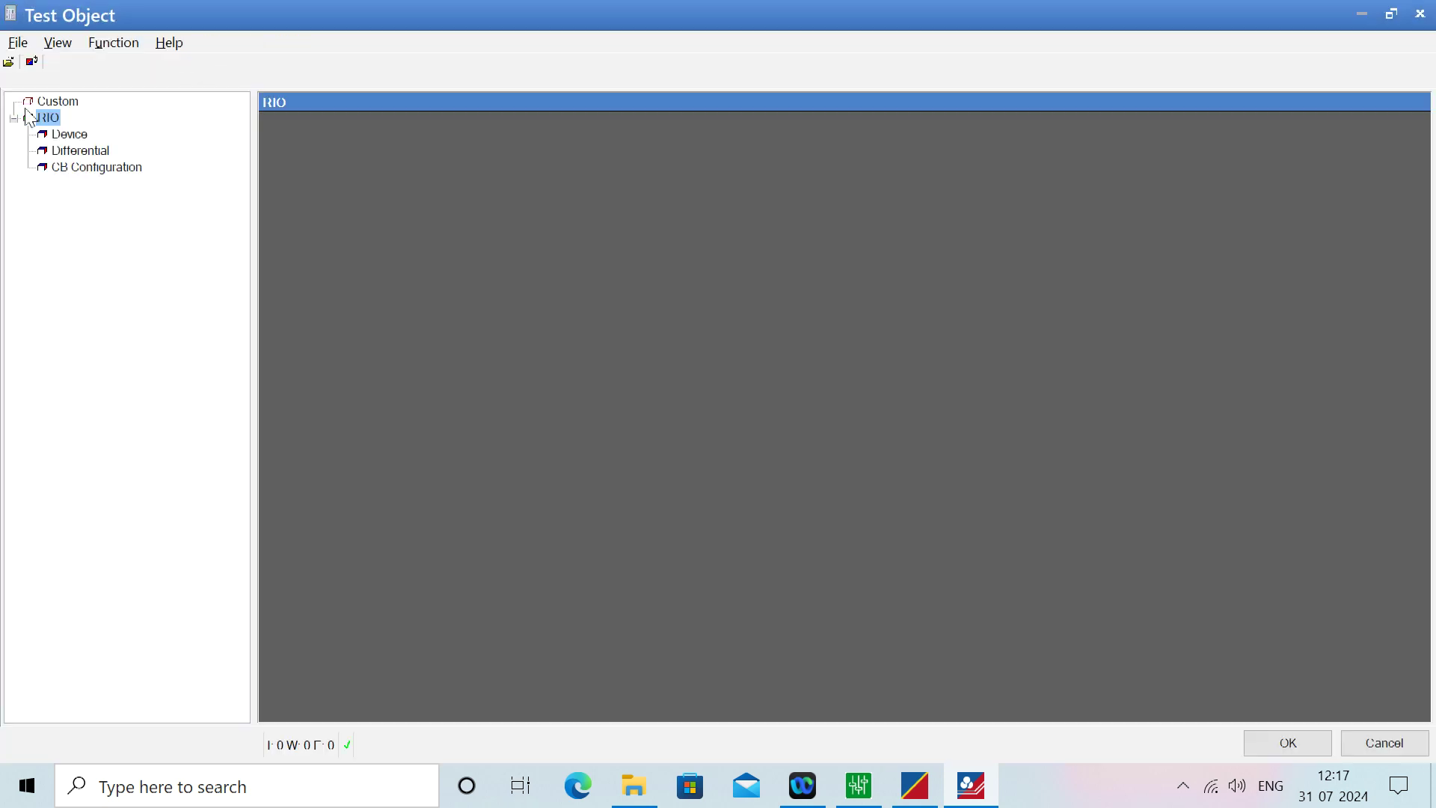
click(9, 63)
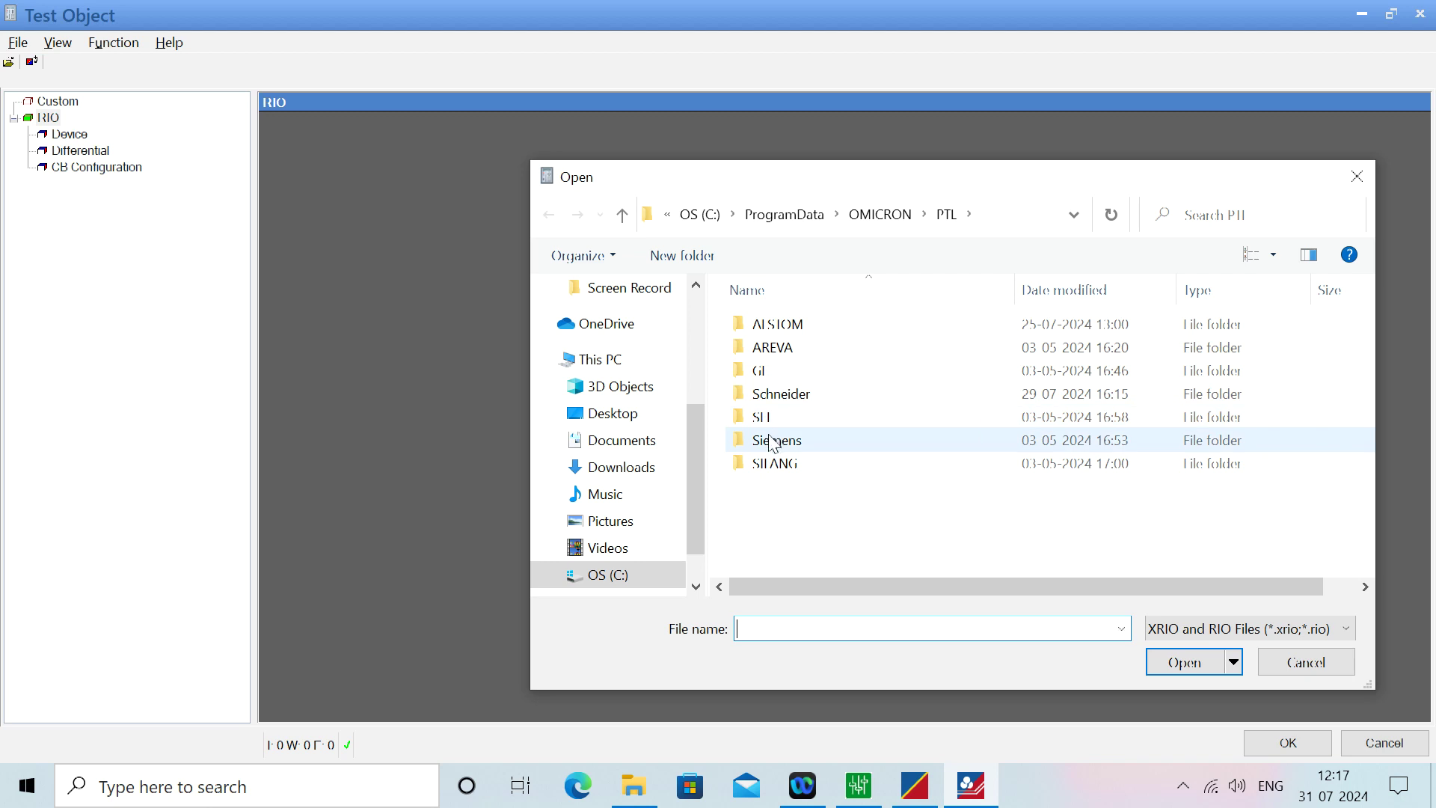
double_click(781, 396)
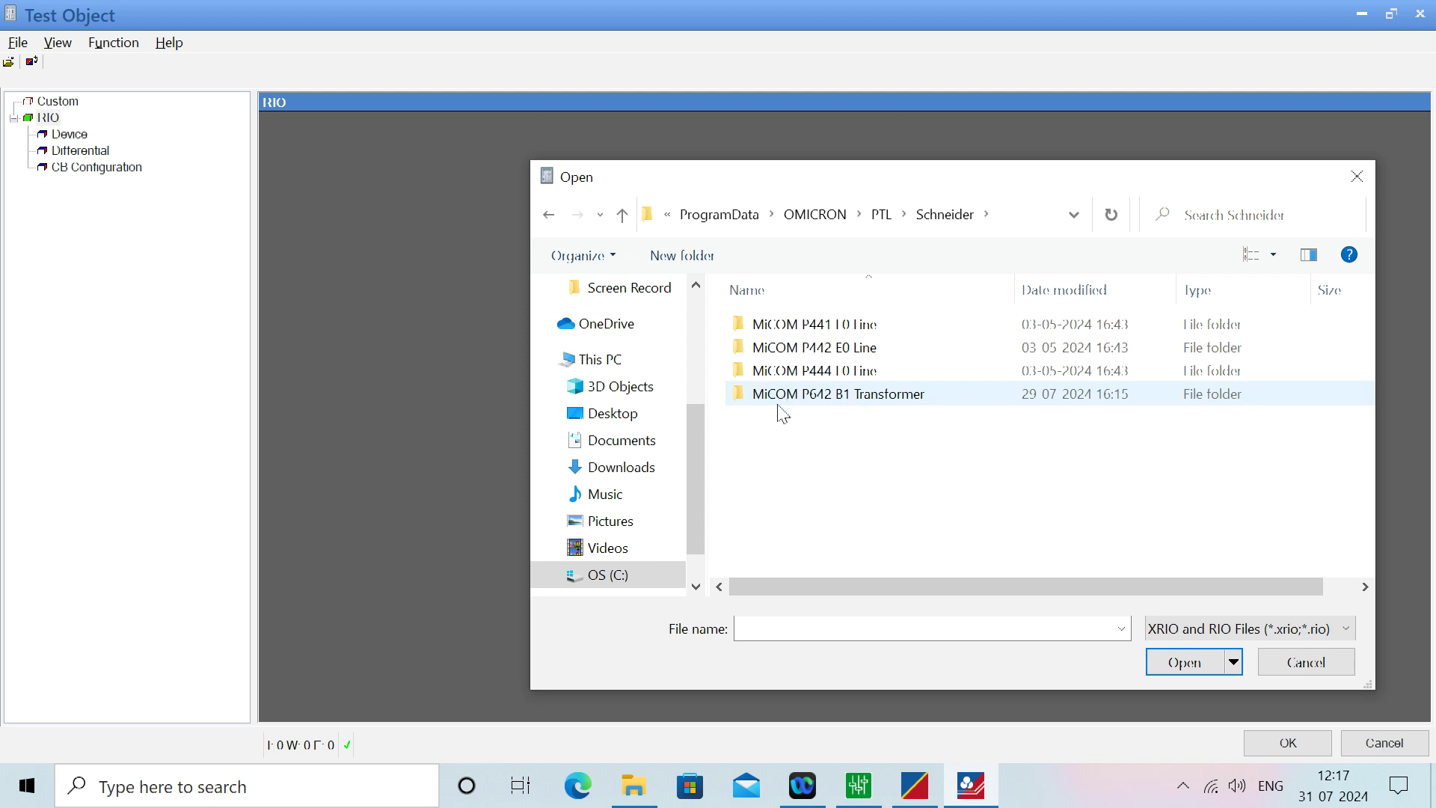
click(855, 399)
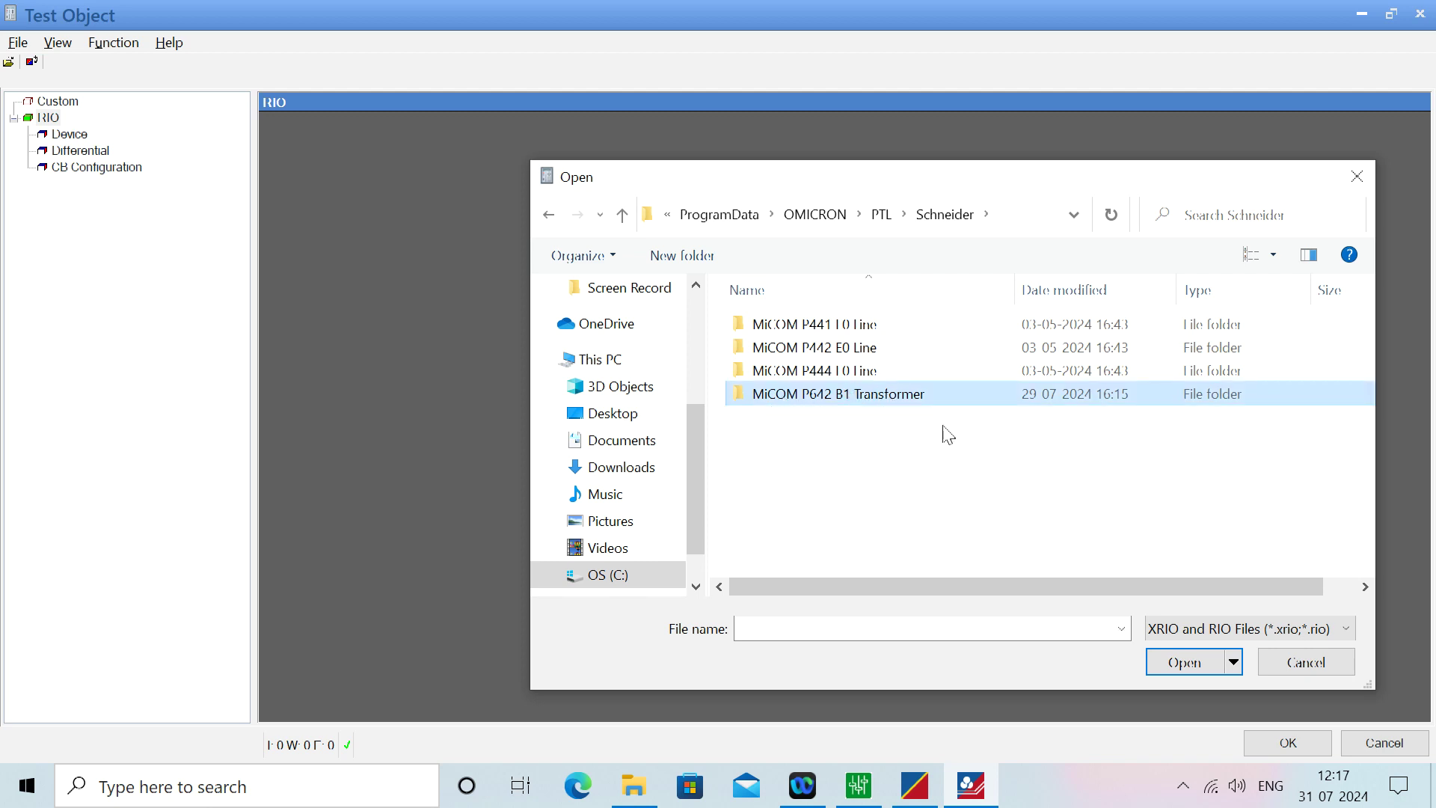
double_click(872, 392)
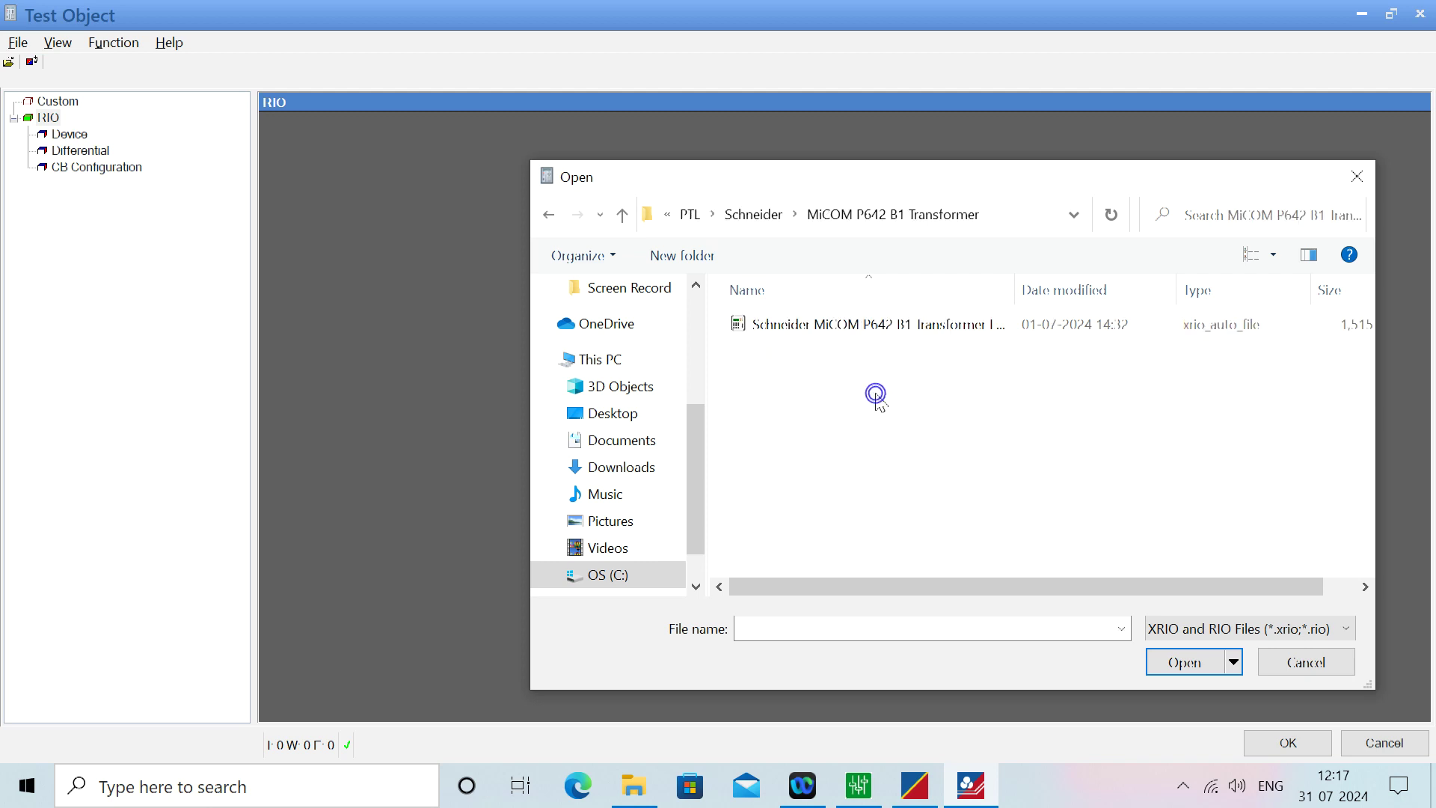
click(835, 329)
click(1171, 670)
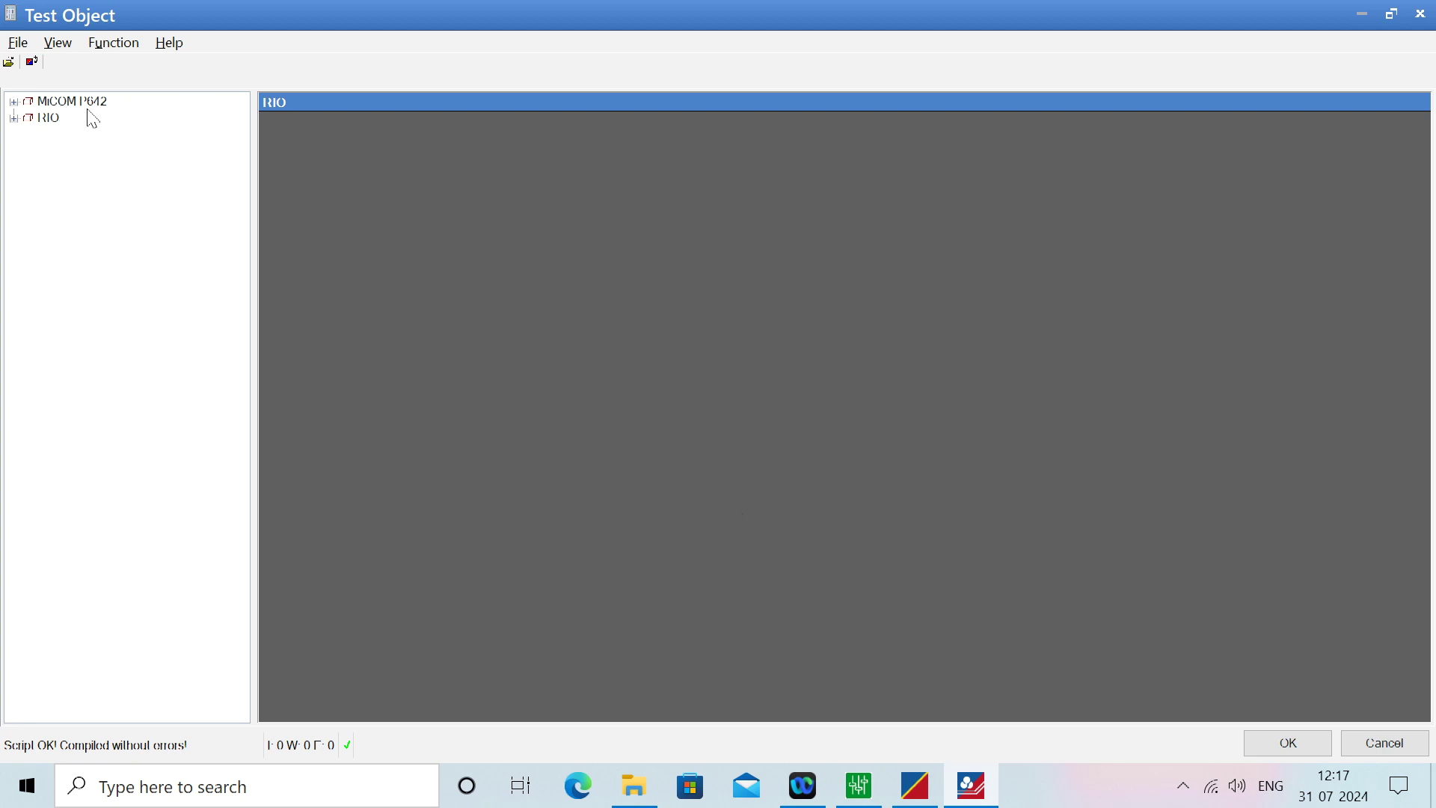
click(1288, 743)
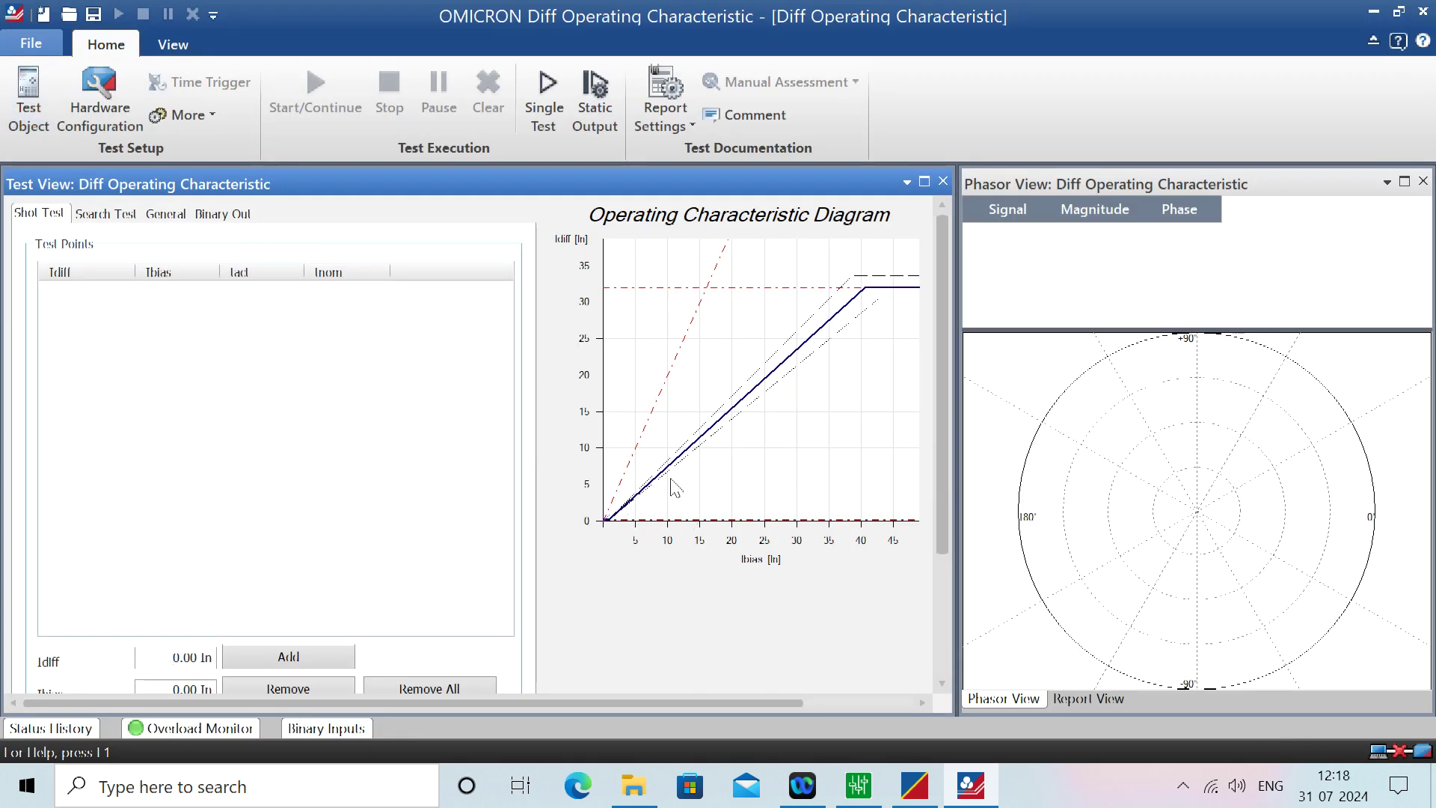
Reopen the test object and review the template's CT and VT ratios, Group 1 system configuration and differential protection parameters.
click(37, 88)
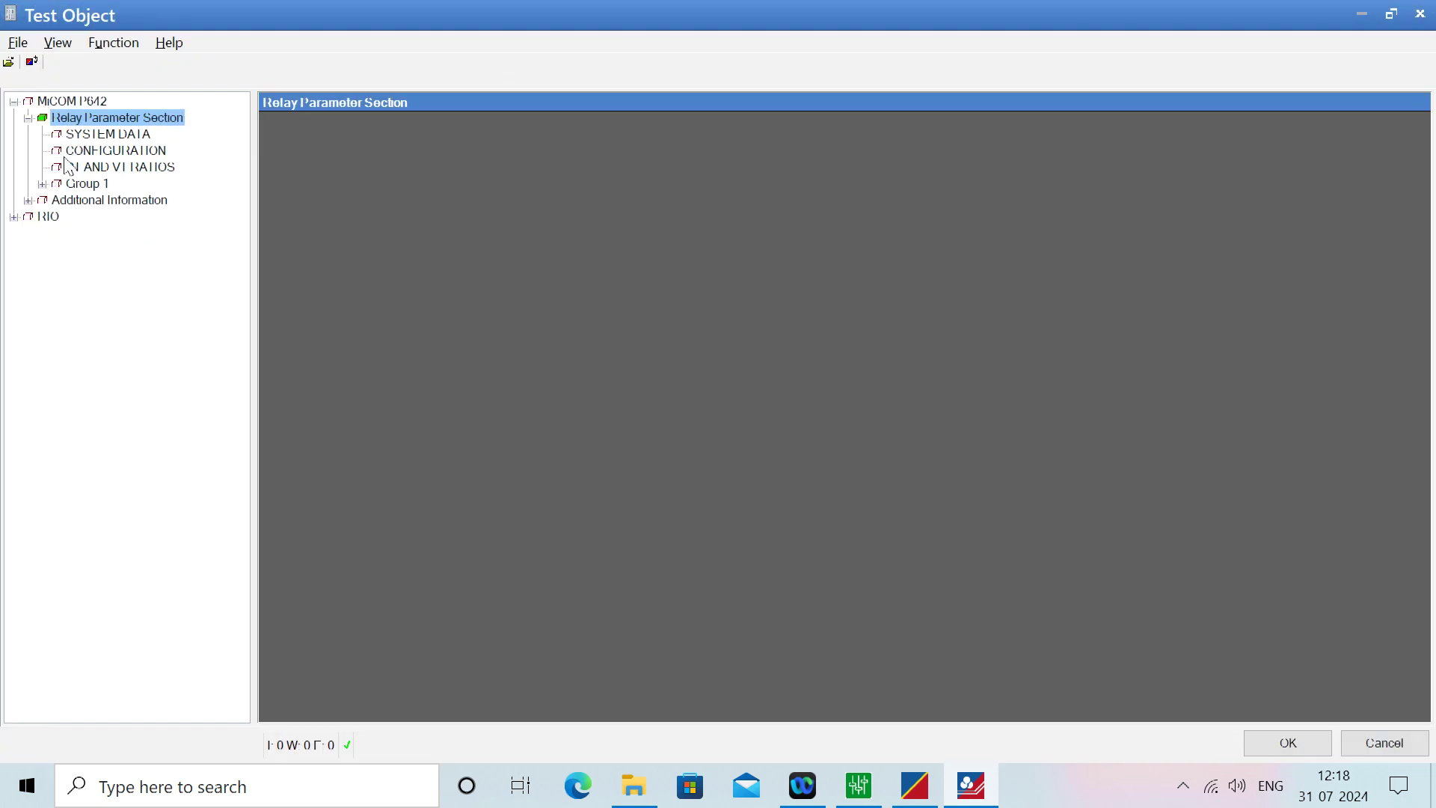
click(61, 171)
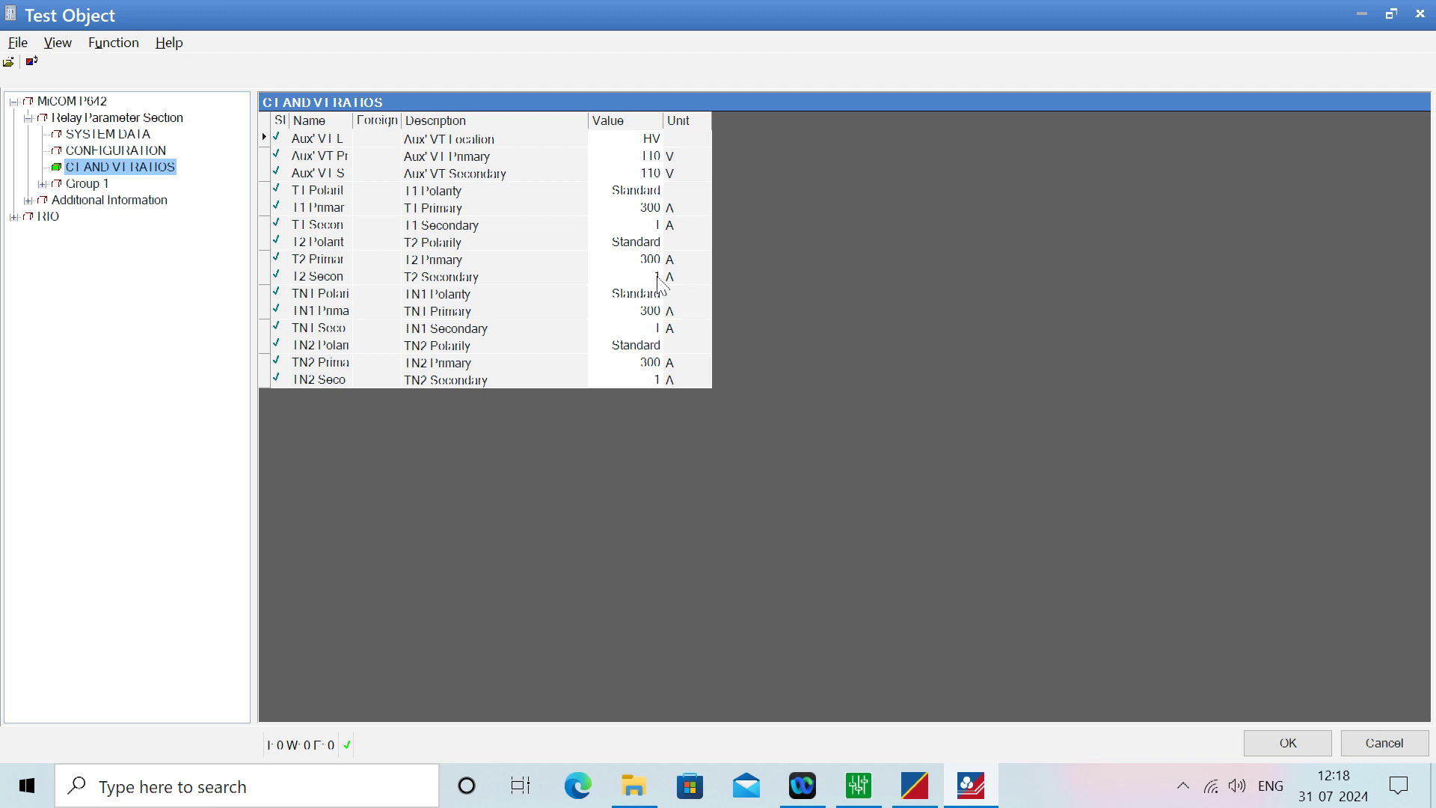
click(42, 184)
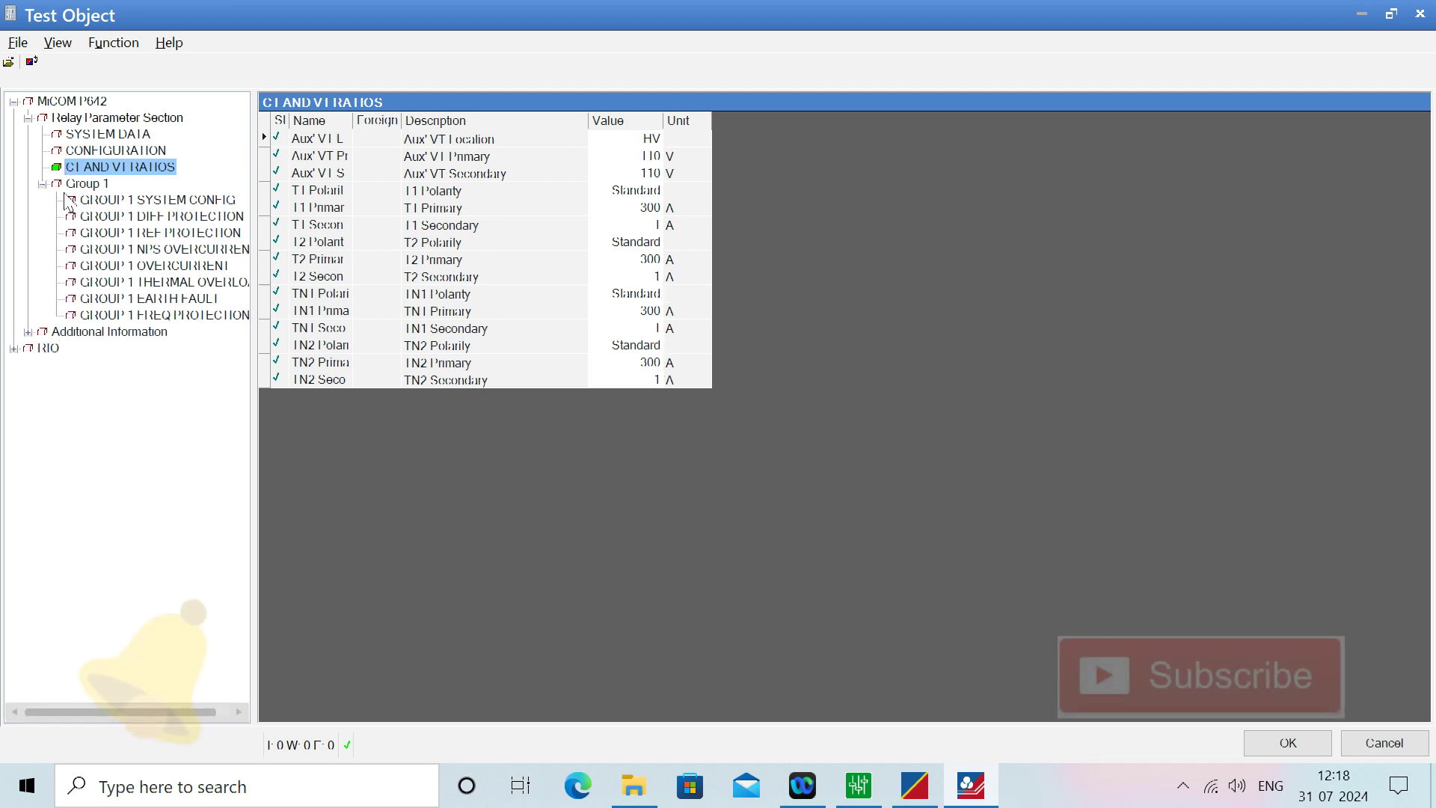
click(171, 200)
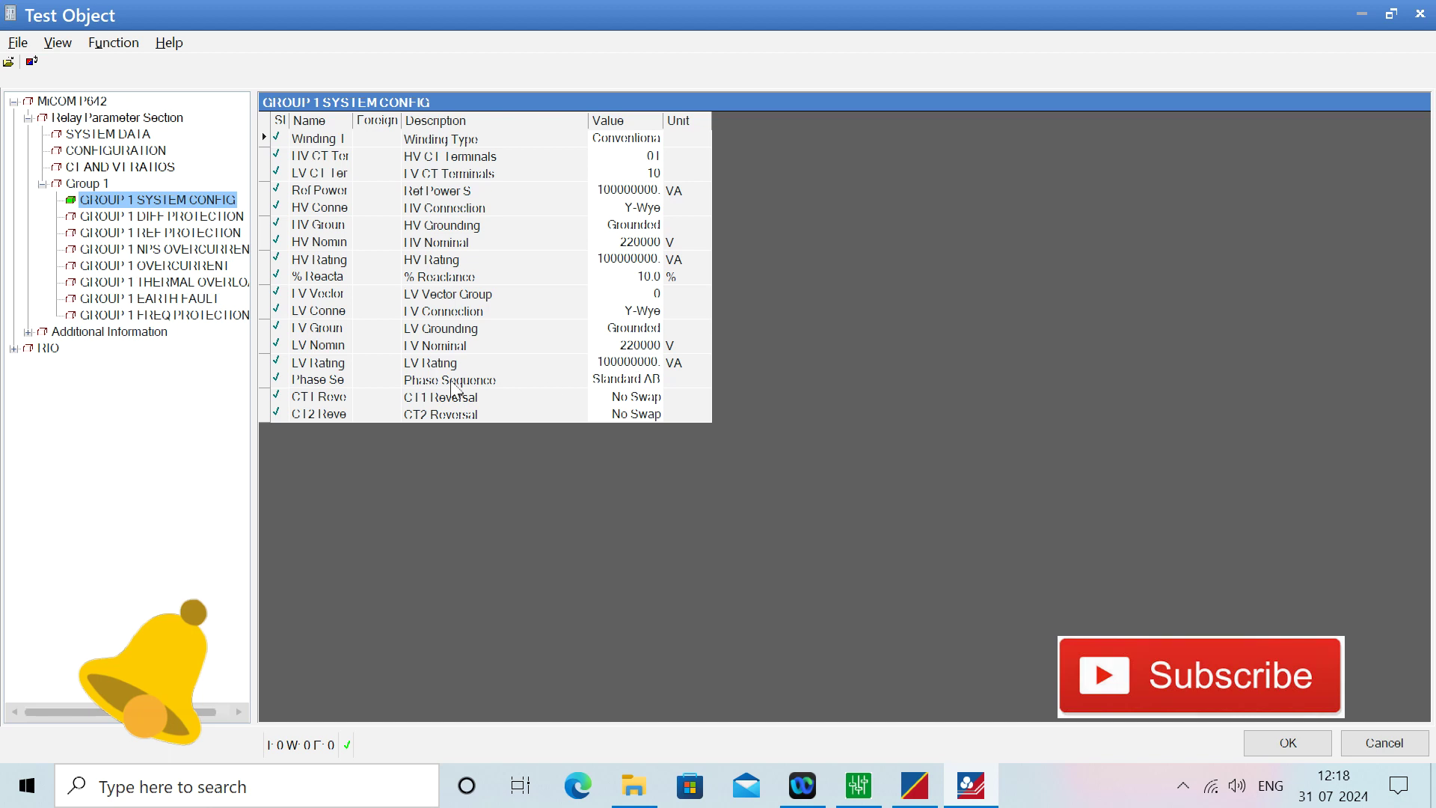
click(93, 216)
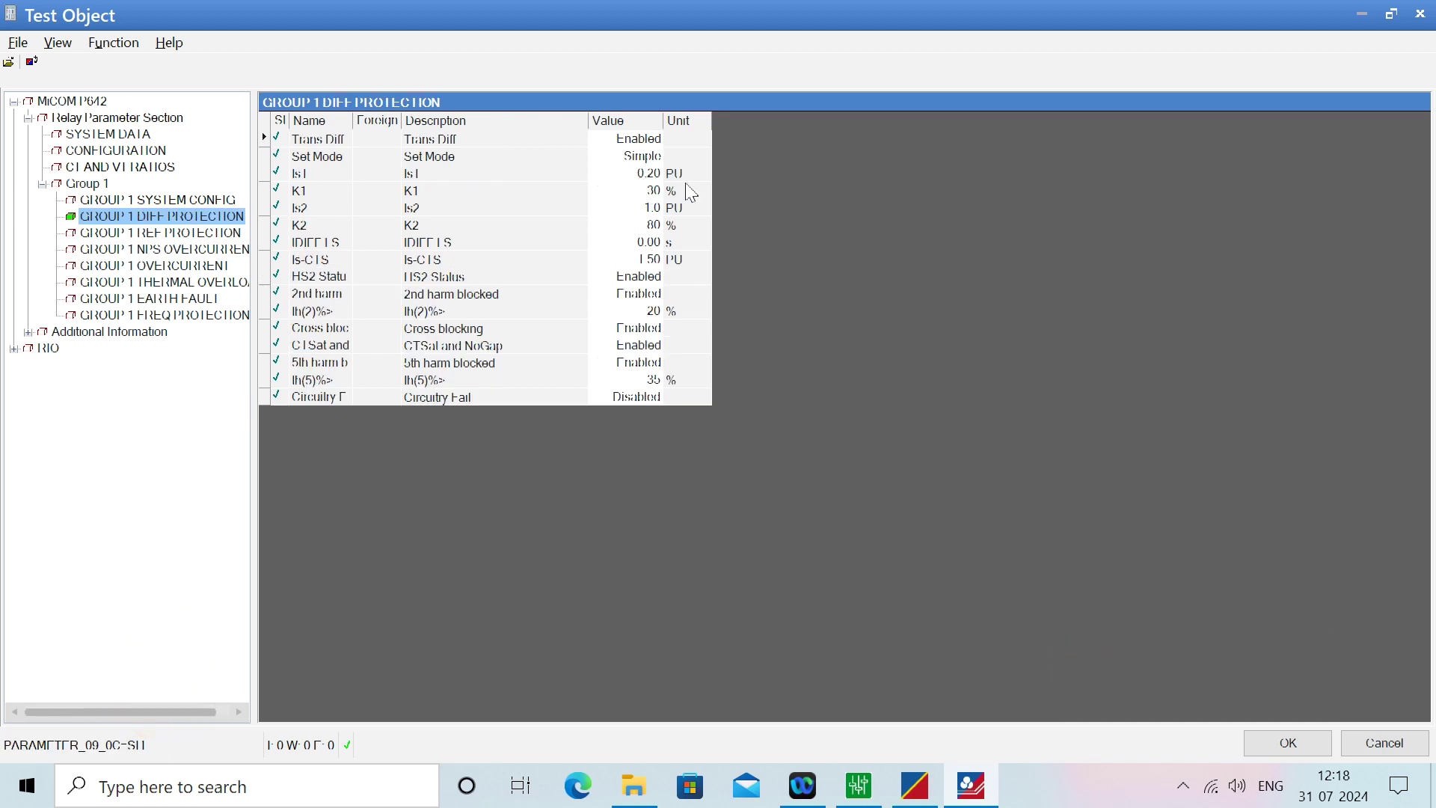
click(27, 117)
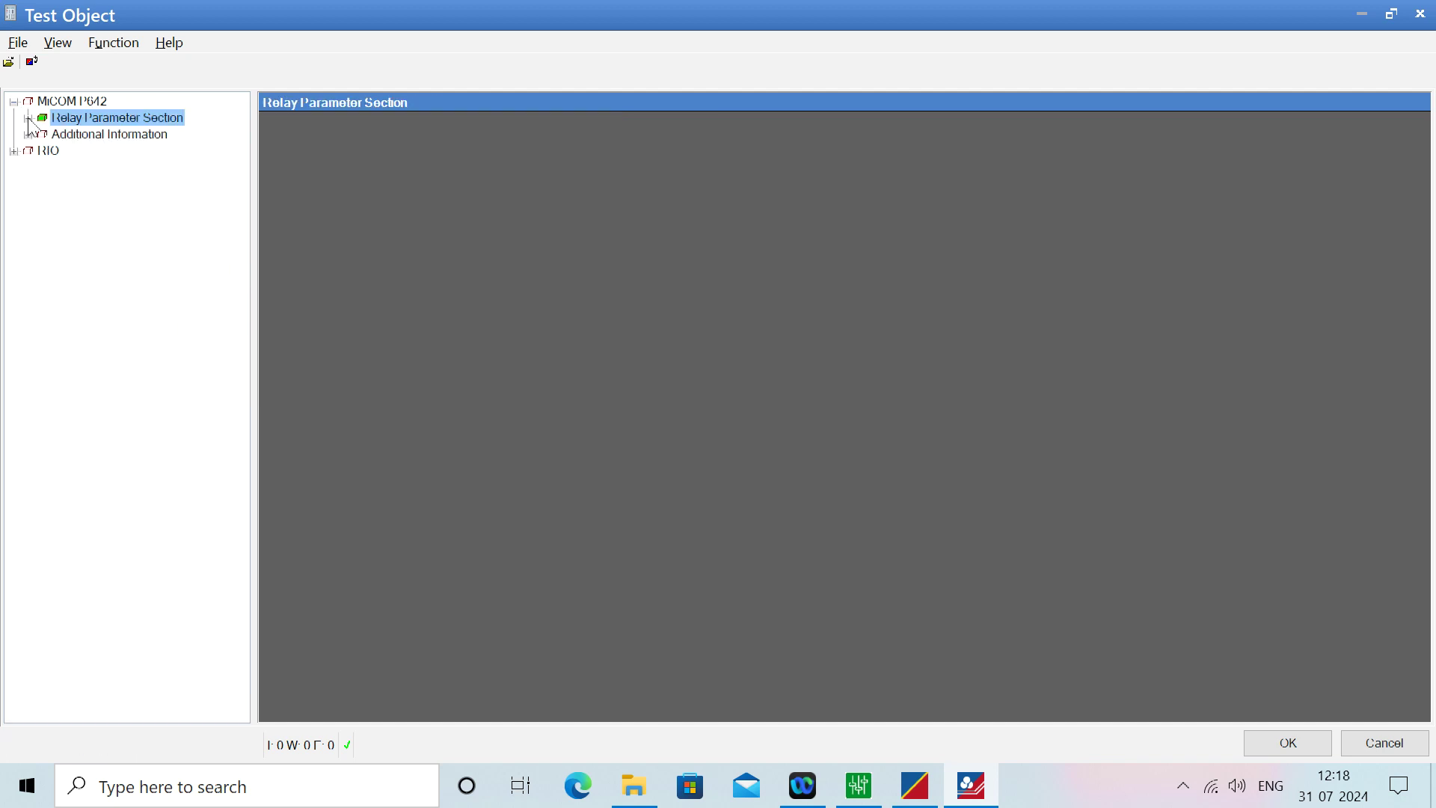
Import the P642 Trafo relay settings file from the Desktop into the test object using the Standard Filter for XRIO Files, and dismiss the import message.
click(28, 42)
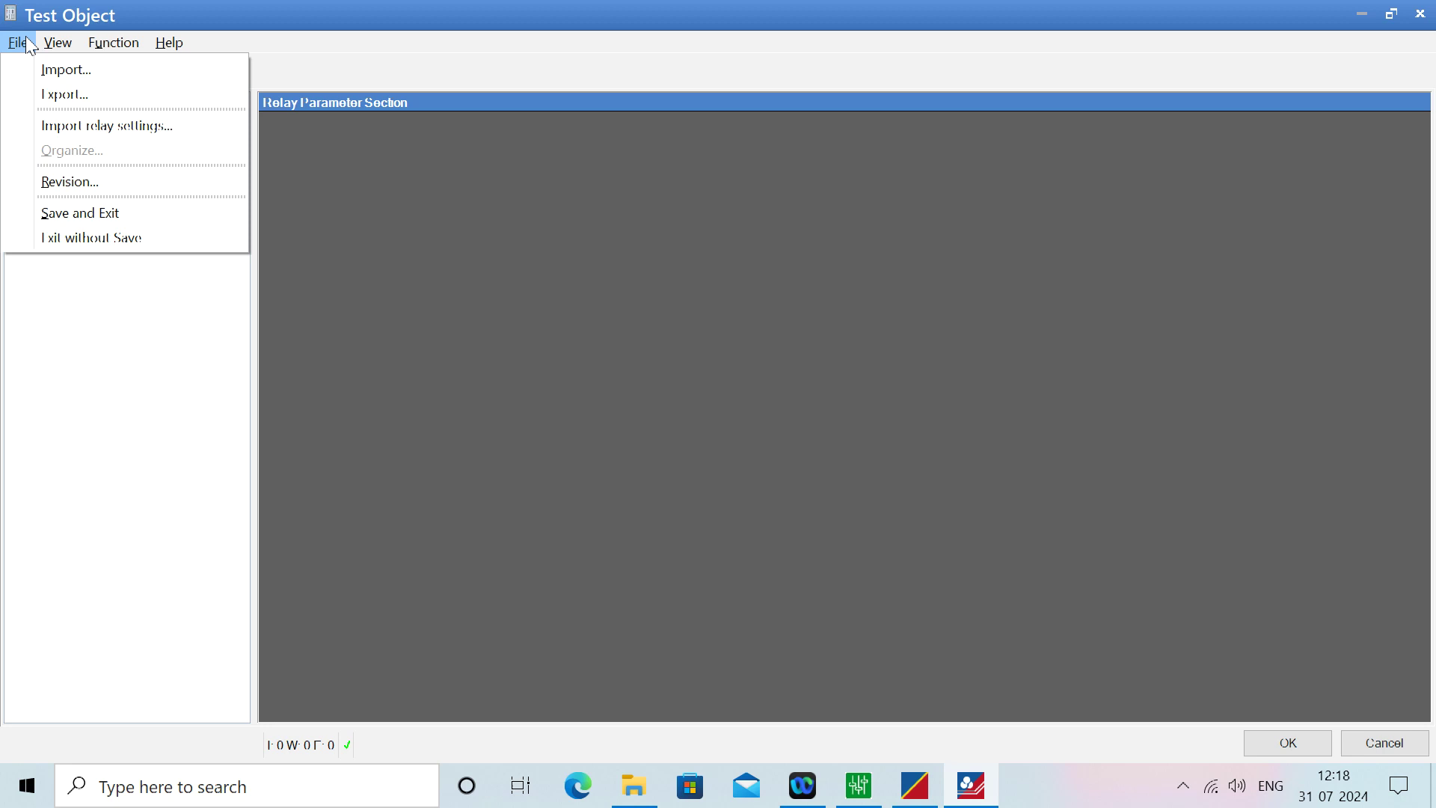
click(93, 126)
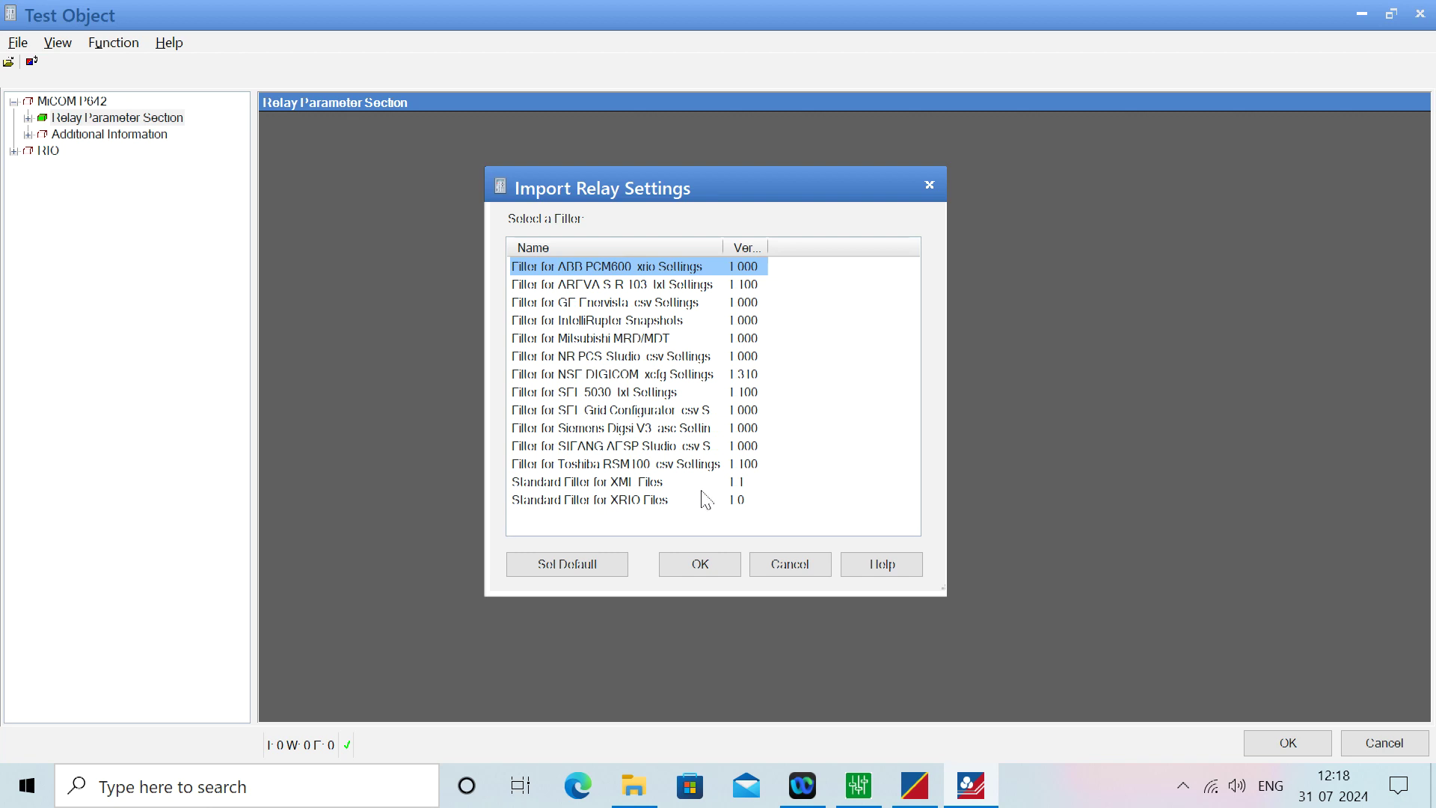
click(652, 505)
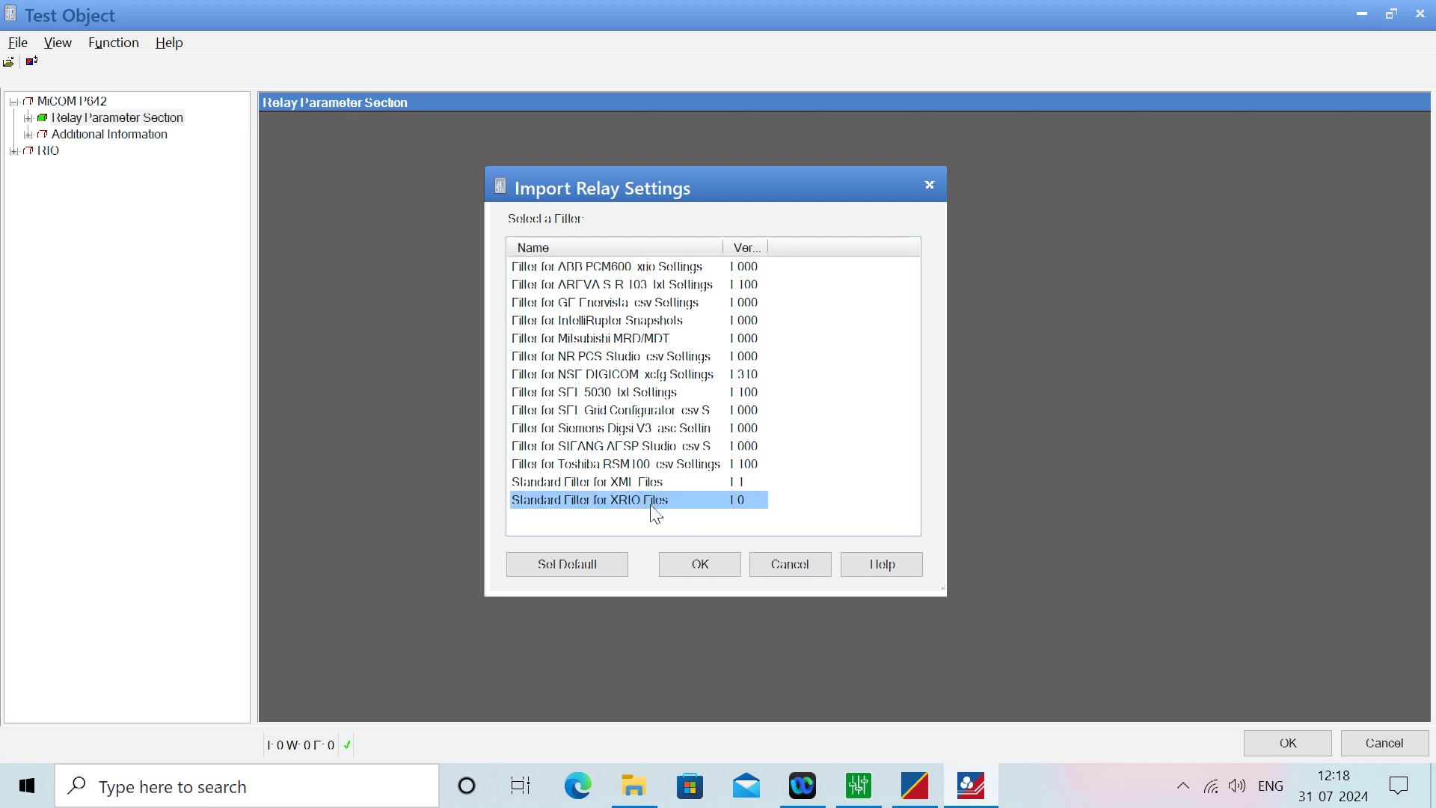
click(700, 566)
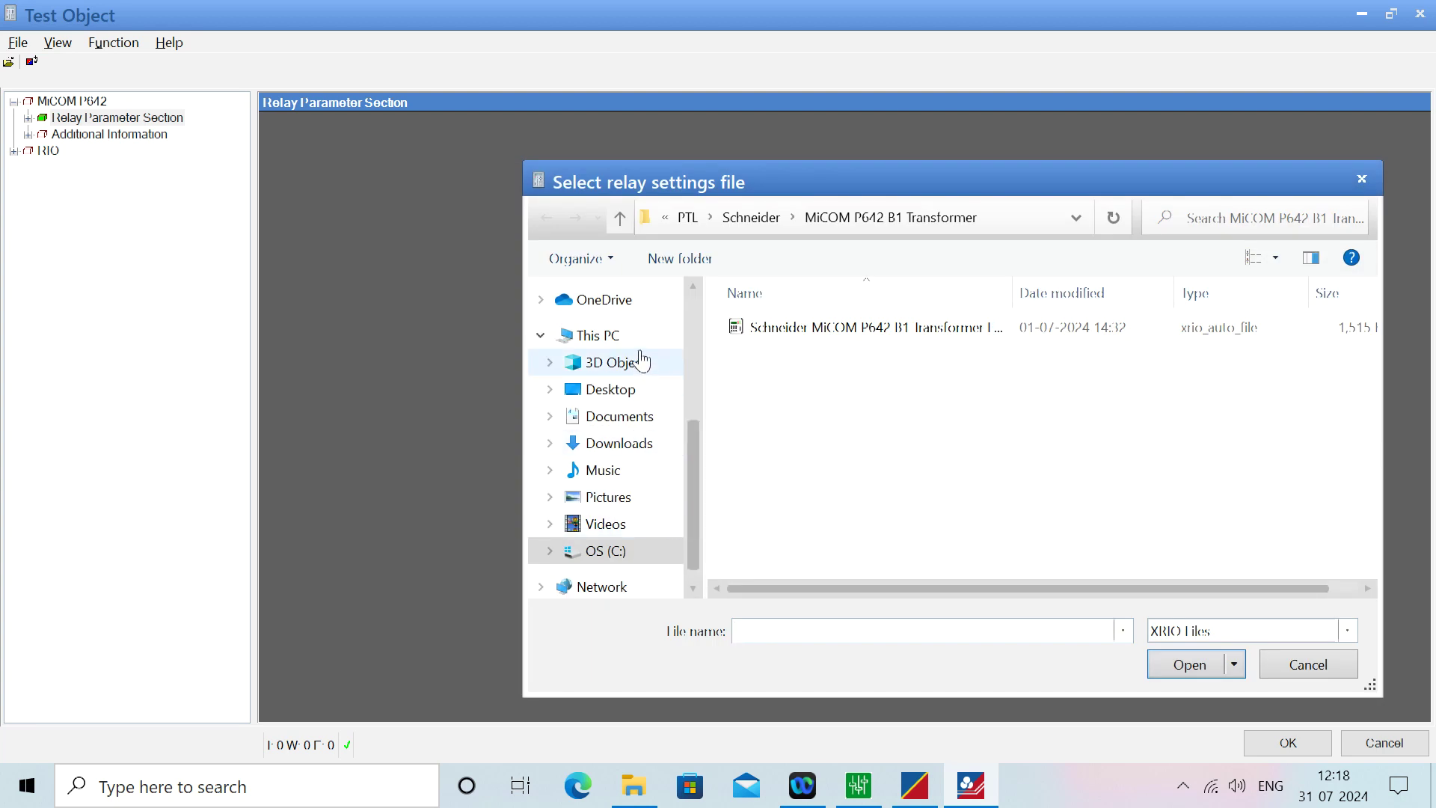
click(630, 404)
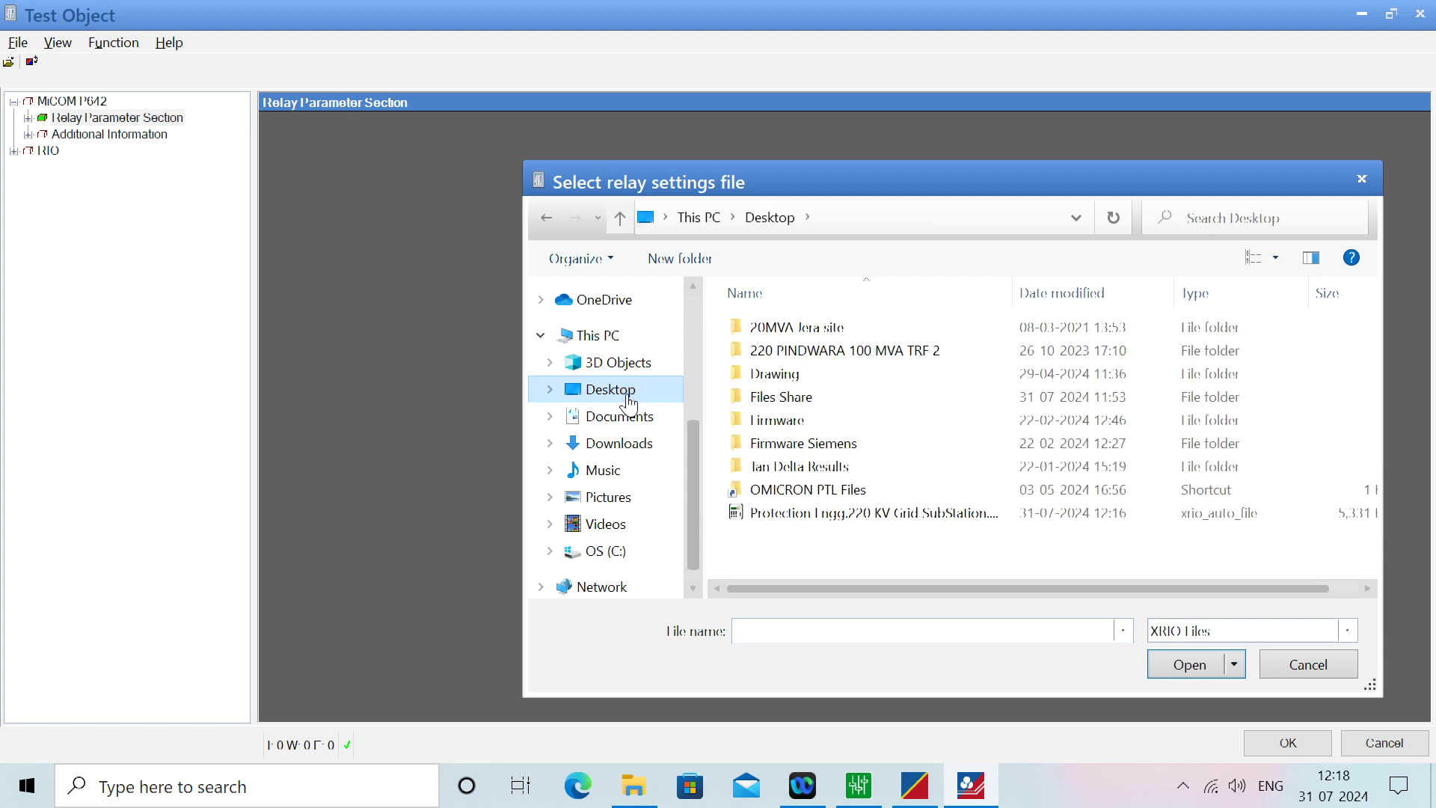
click(797, 521)
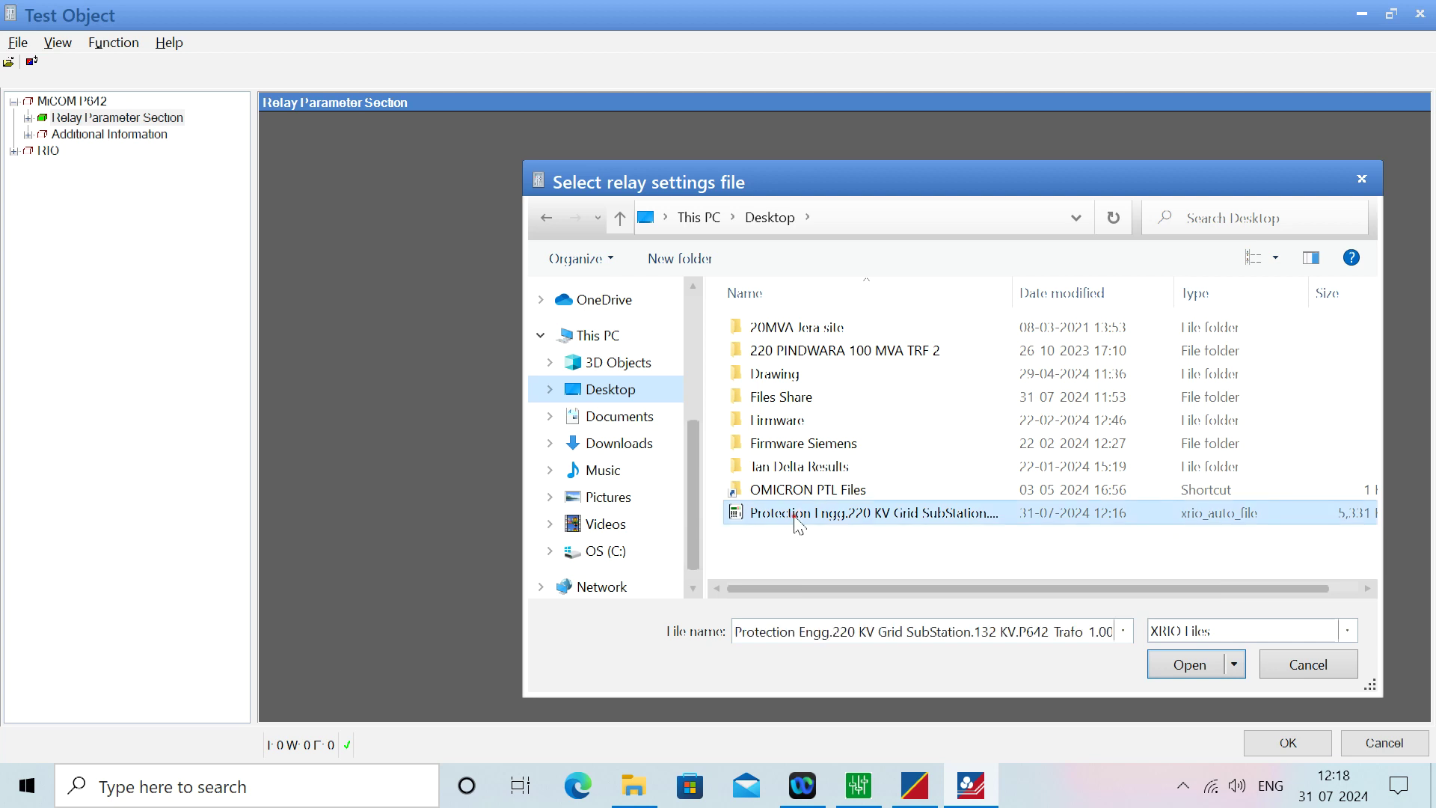
click(1189, 665)
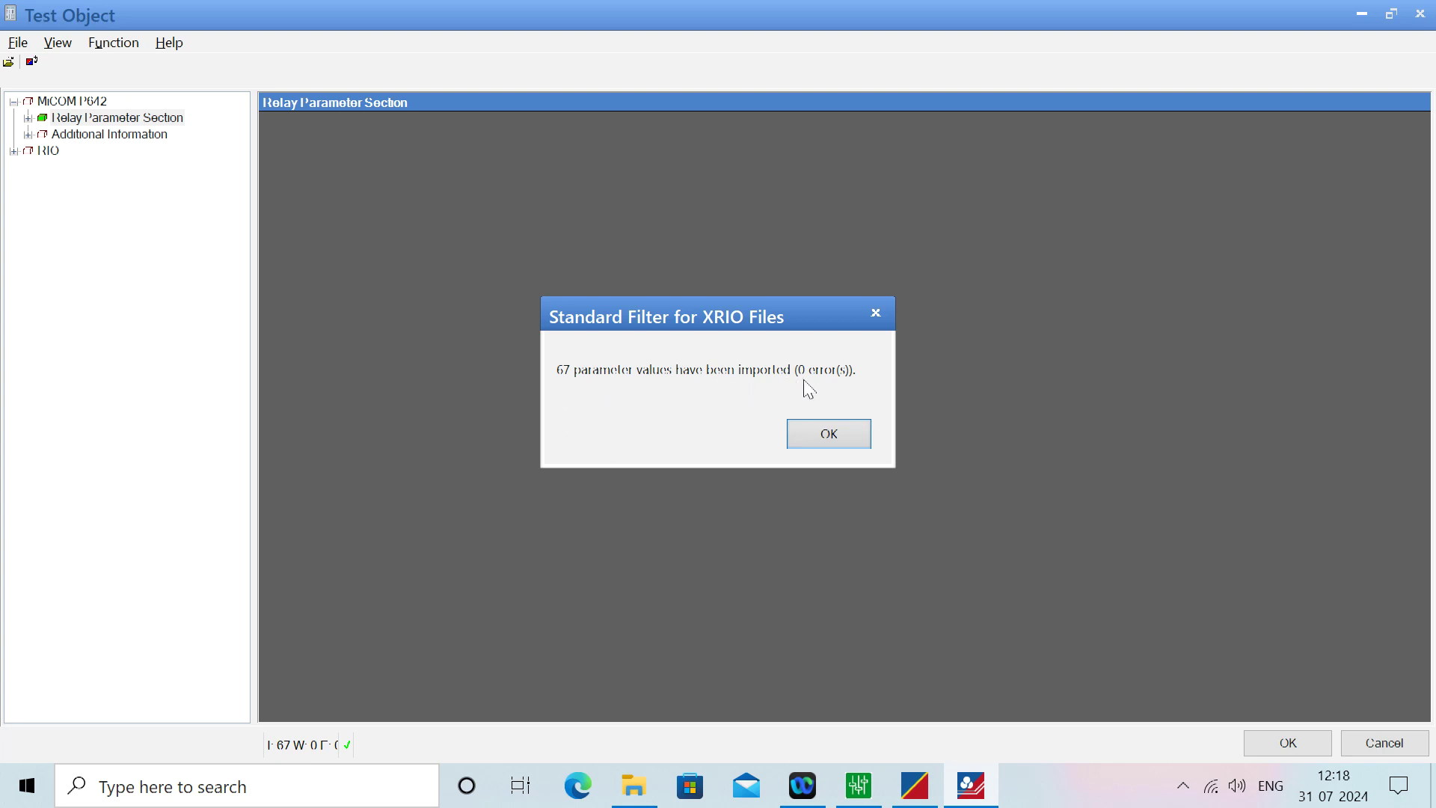
click(828, 441)
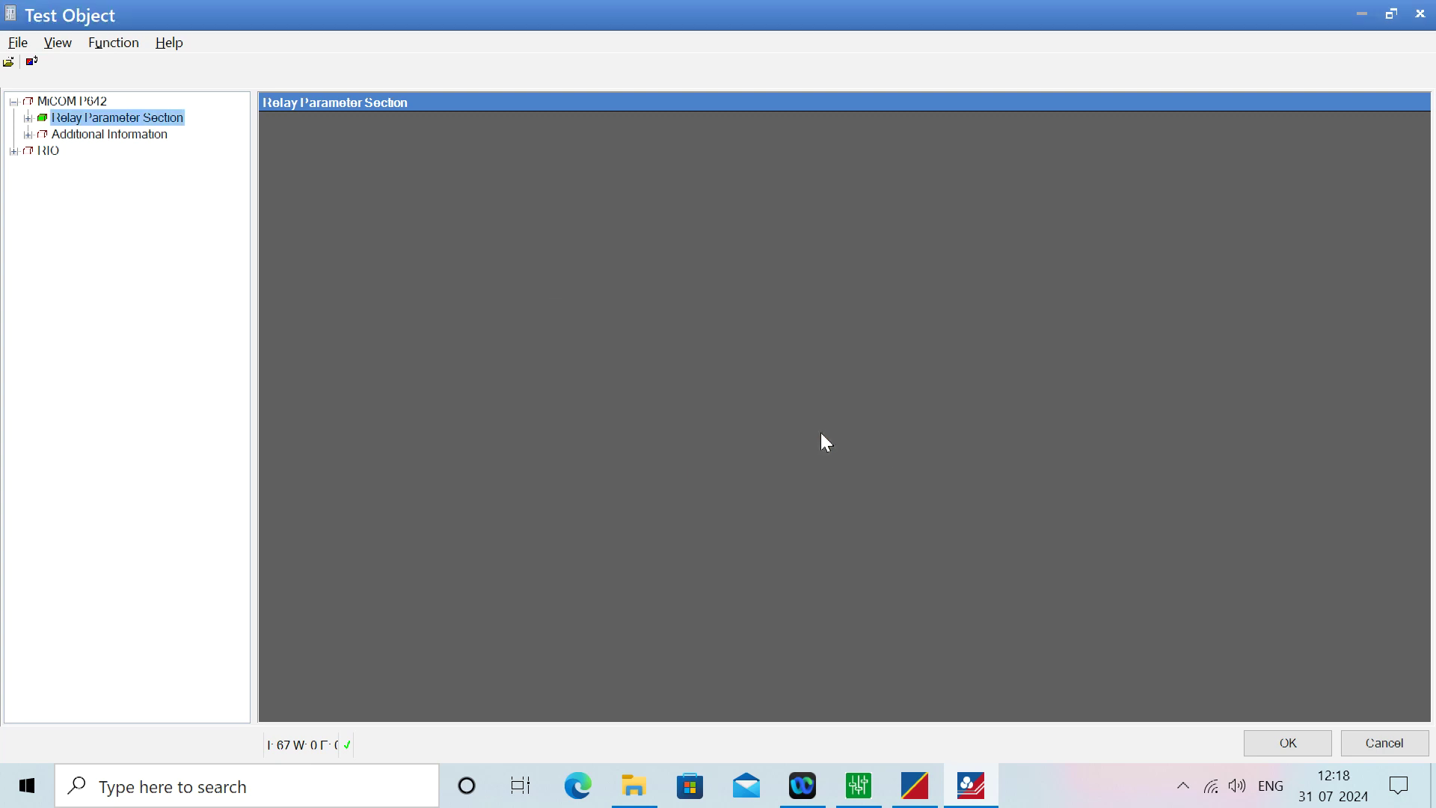
Review the imported CT and VT ratios, Group 1 system configuration and differential protection values, and accept the test object.
click(27, 118)
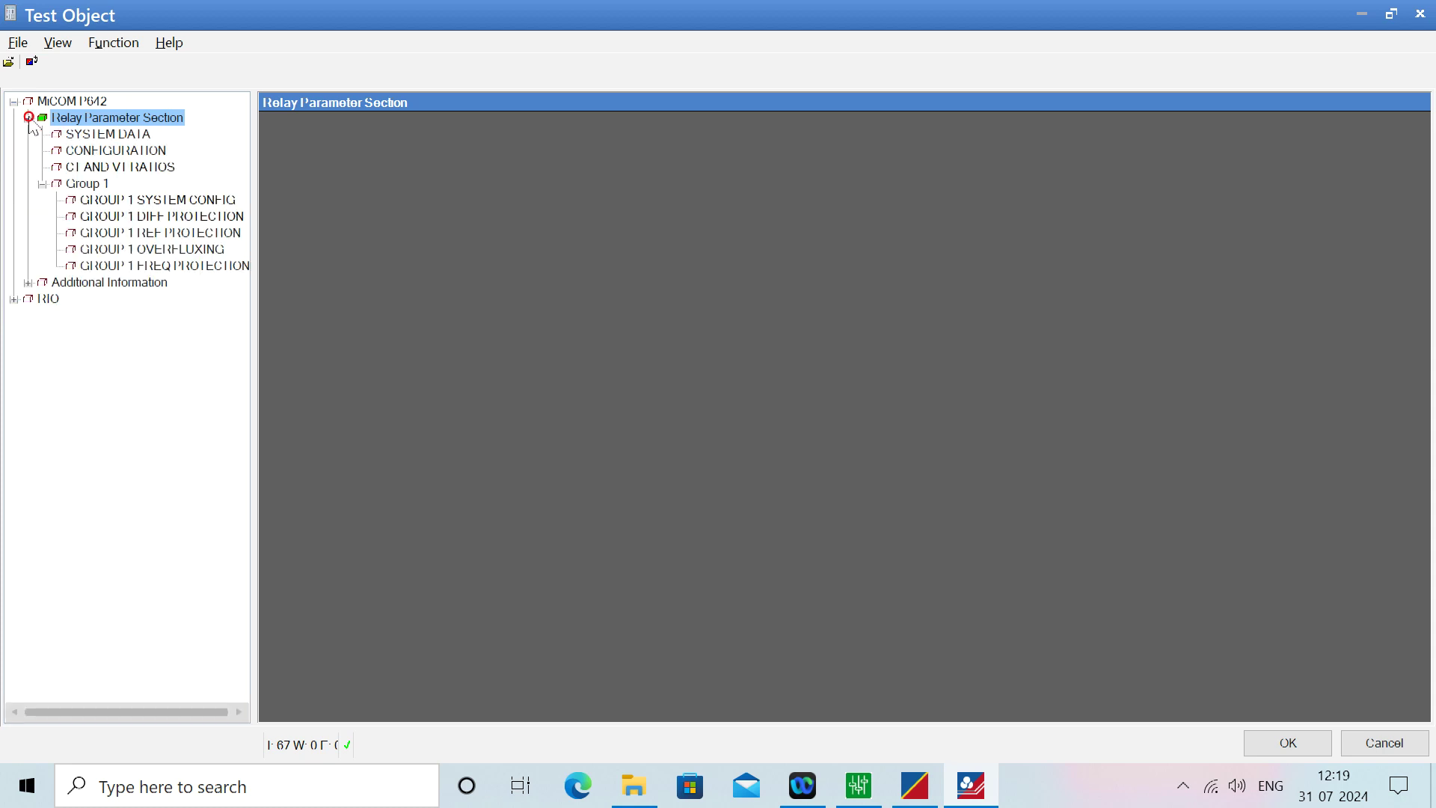
click(73, 168)
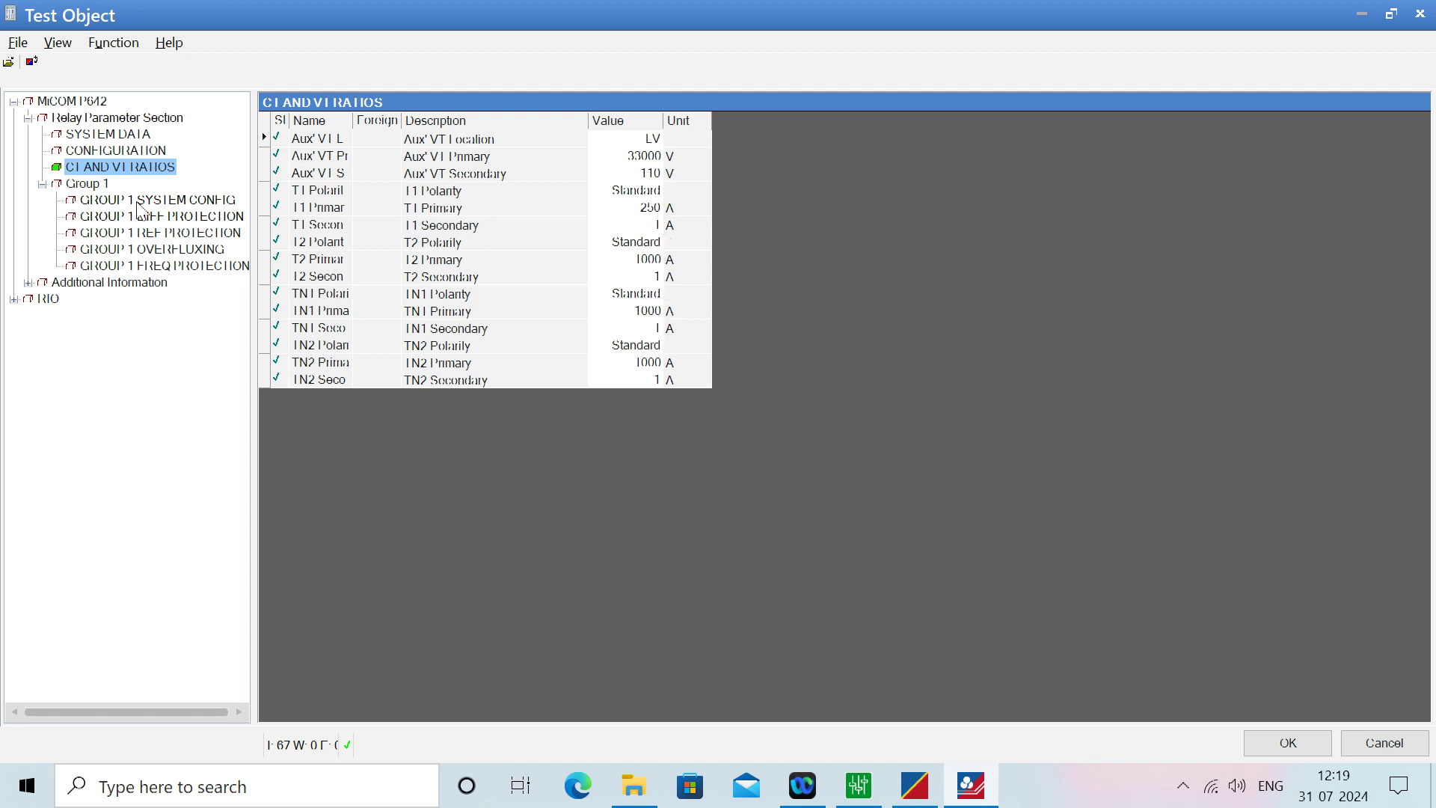
click(101, 200)
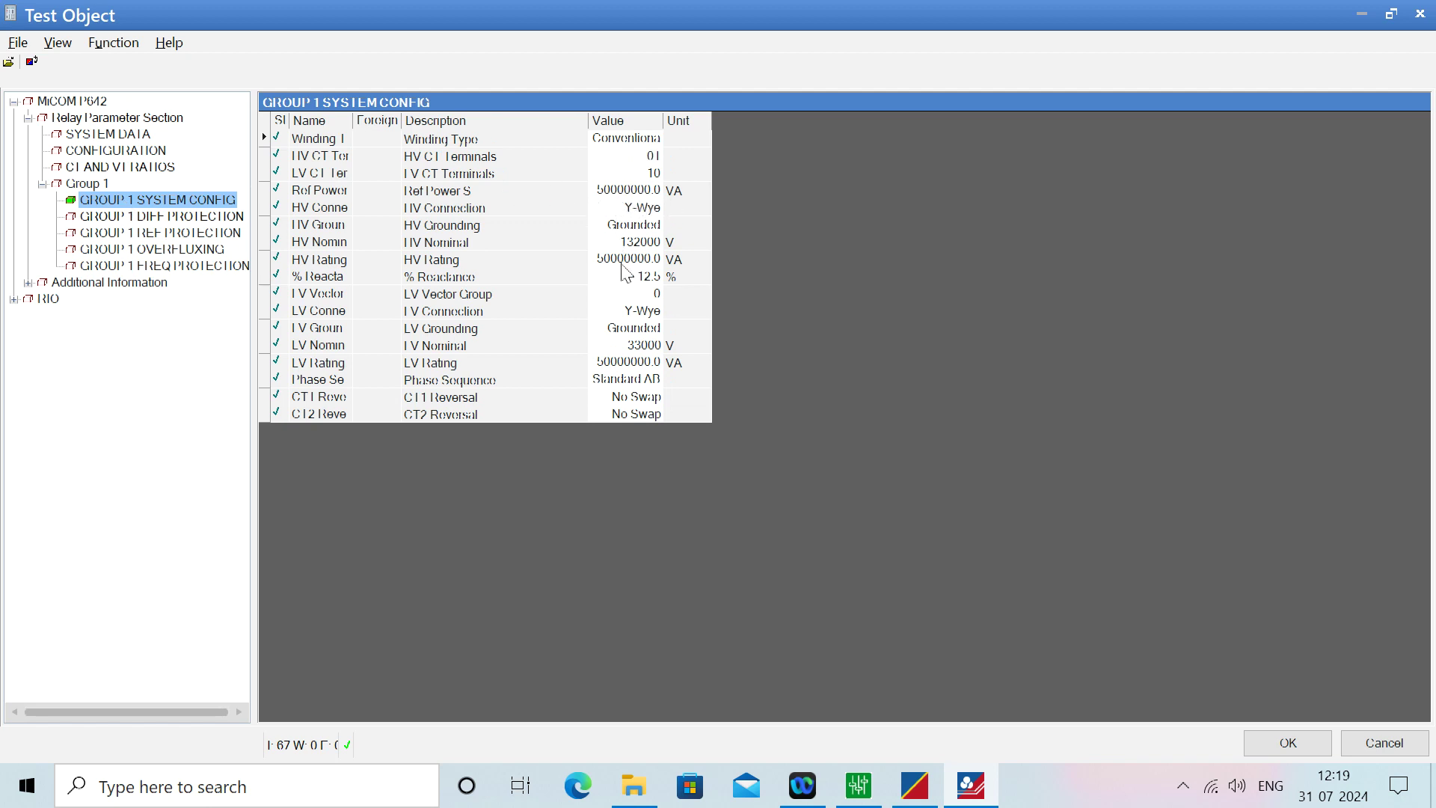
click(162, 219)
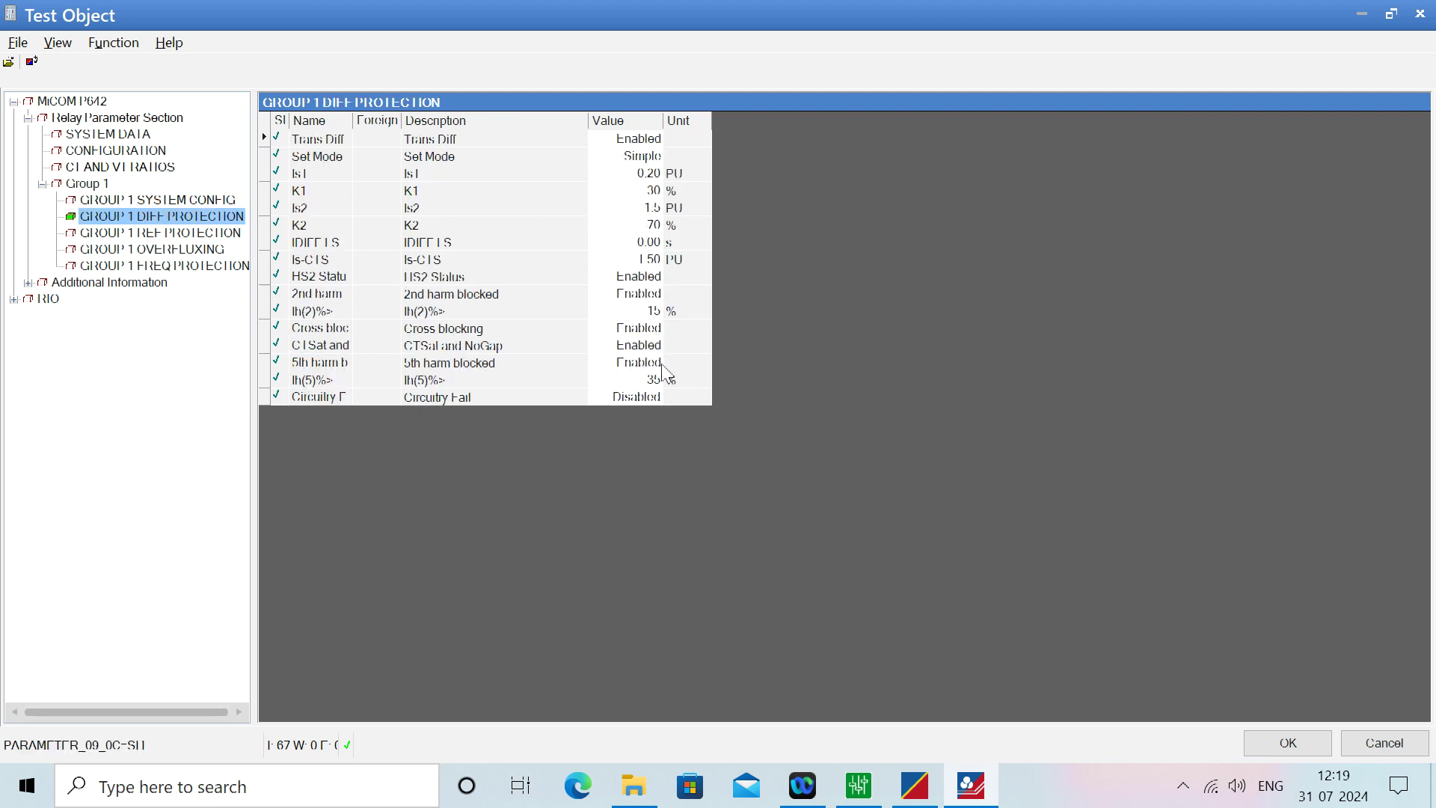
click(1247, 739)
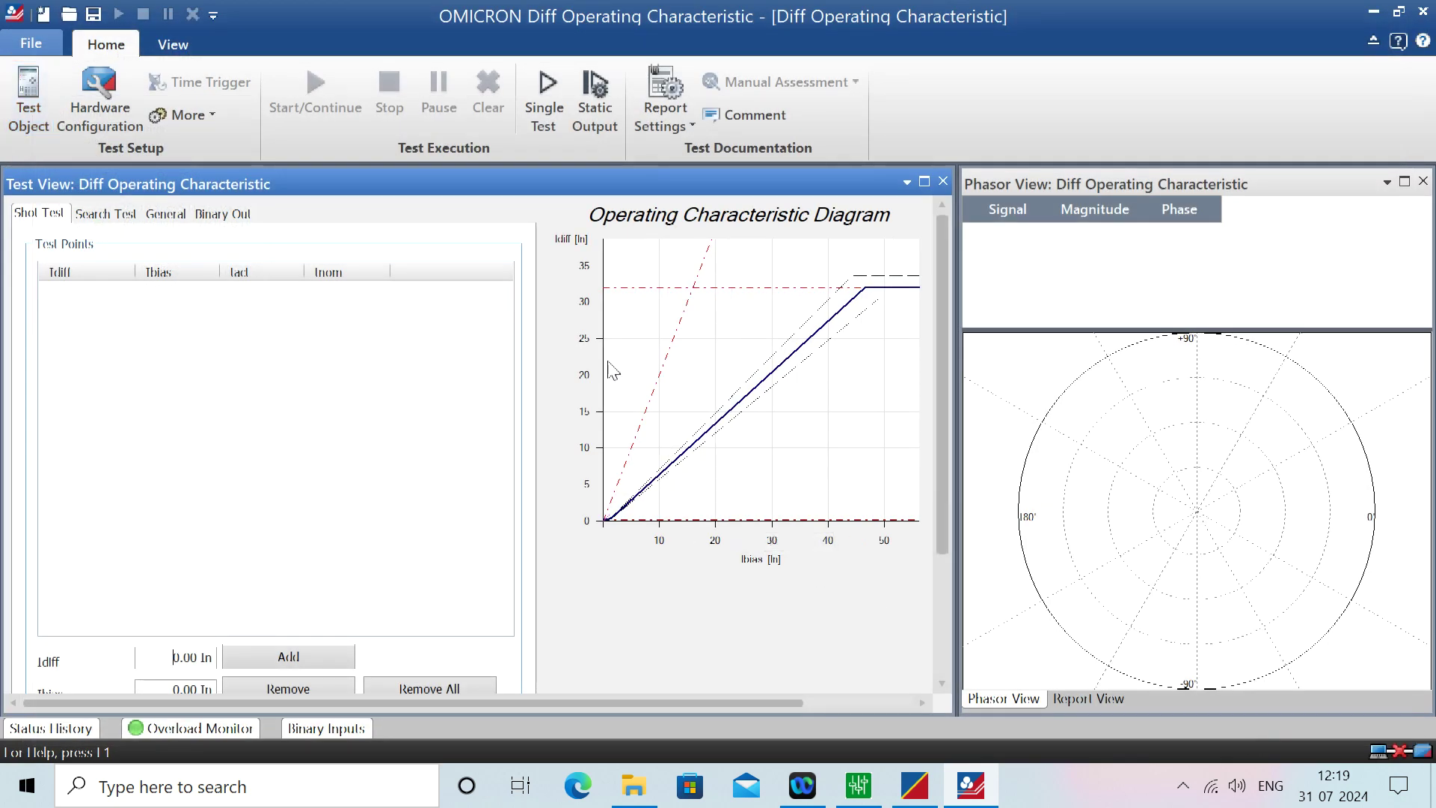
Zoom in on the start of the curve in the Operating Characteristic Diagram and restore the full view.
right_click(615, 484)
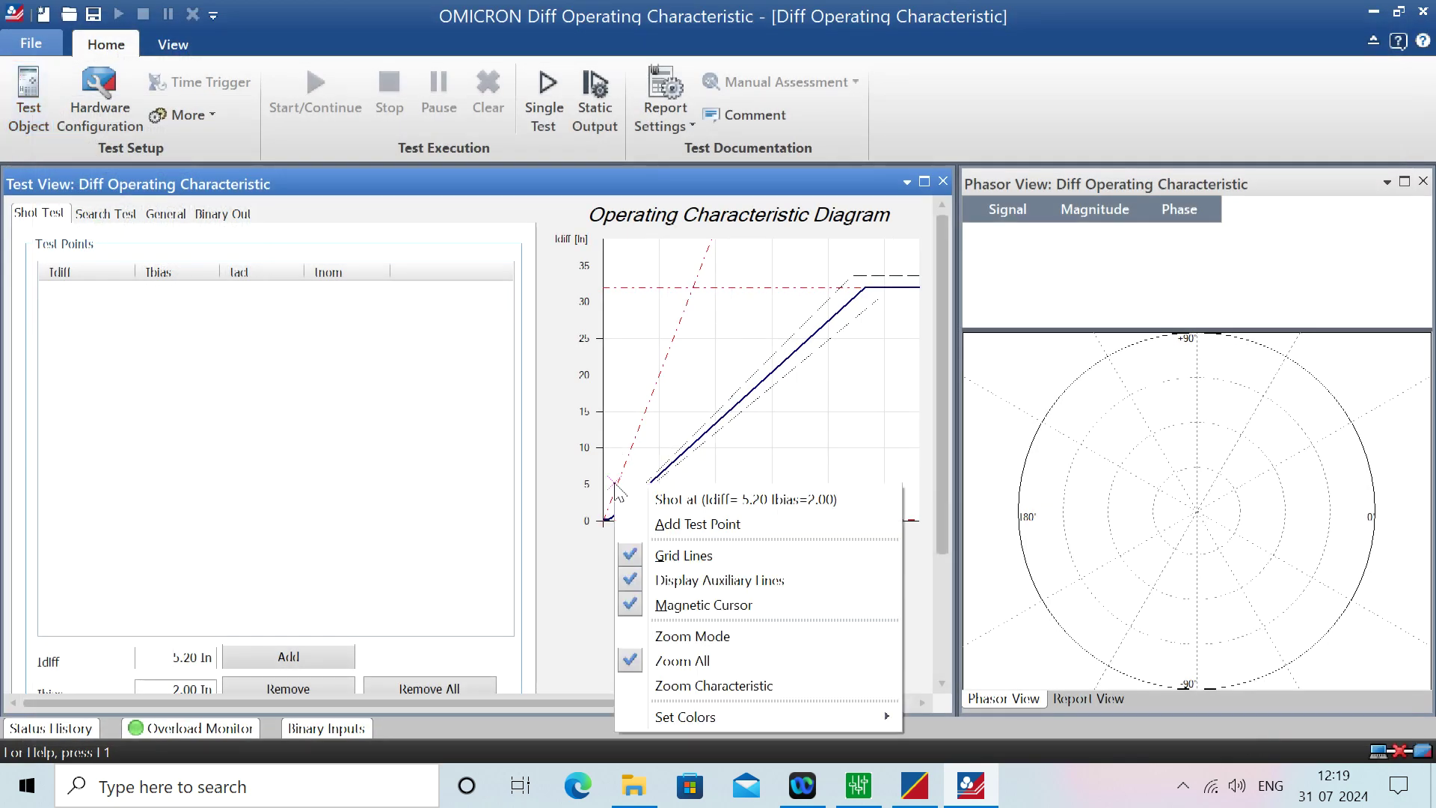
click(700, 637)
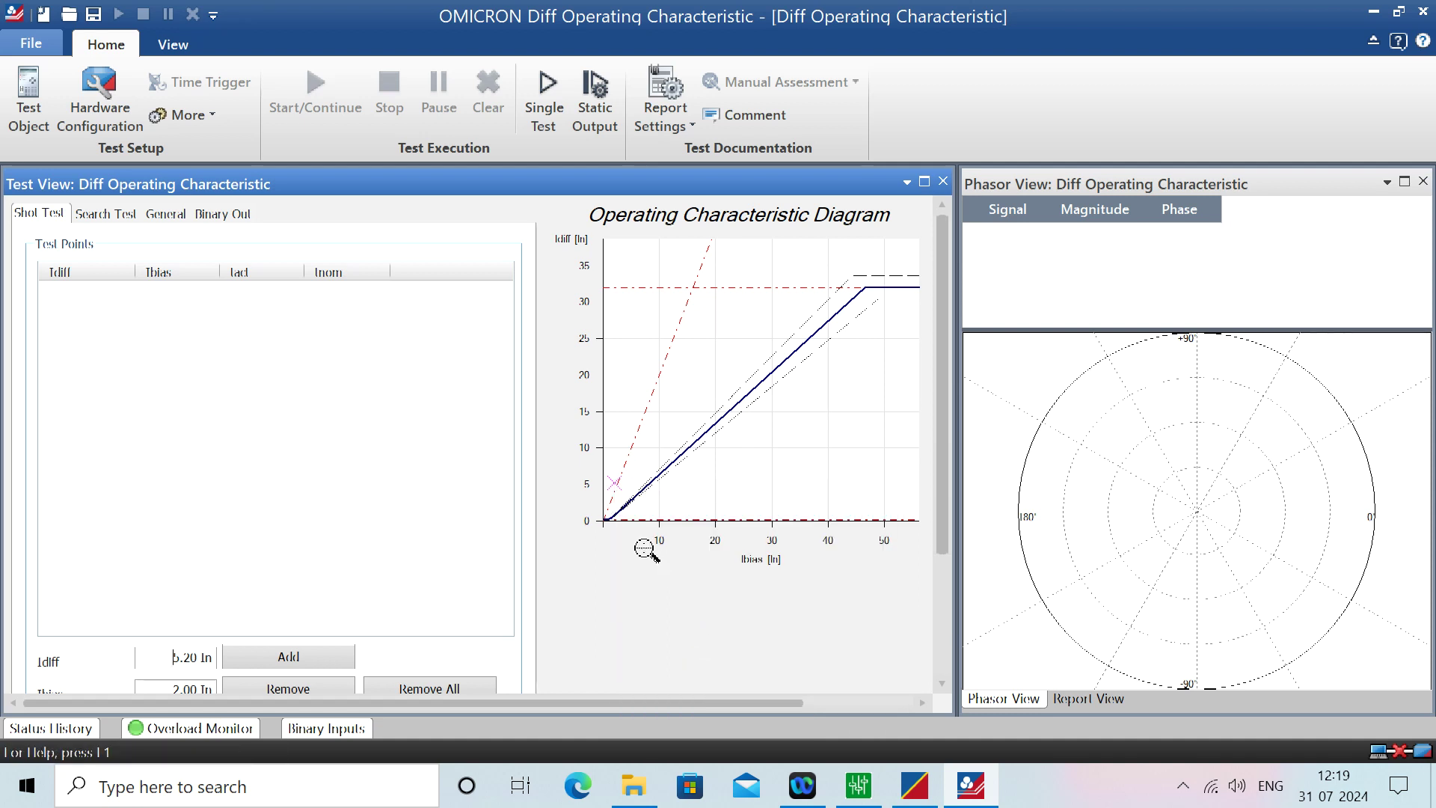
click(605, 511)
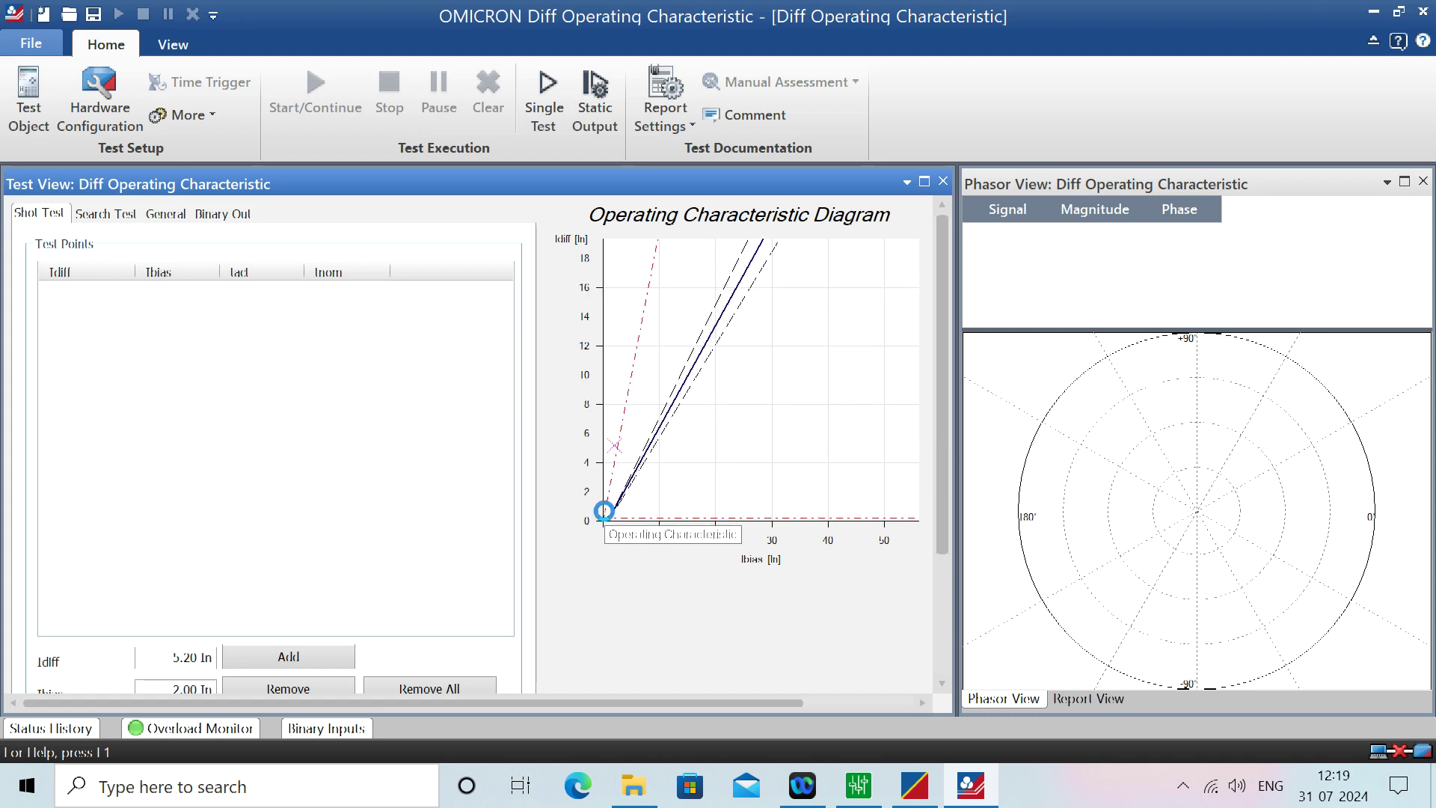
click(611, 513)
click(614, 516)
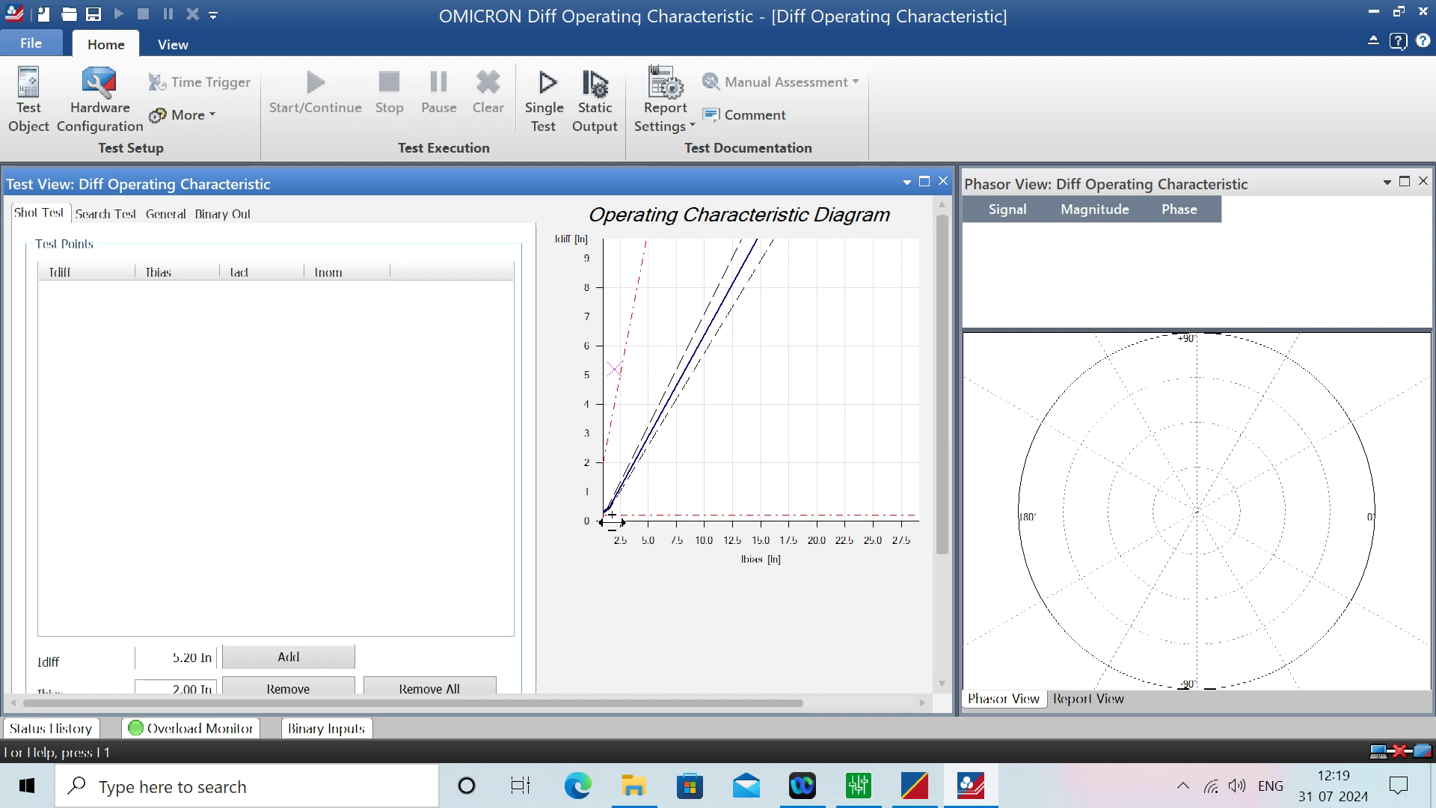
click(611, 516)
click(611, 516)
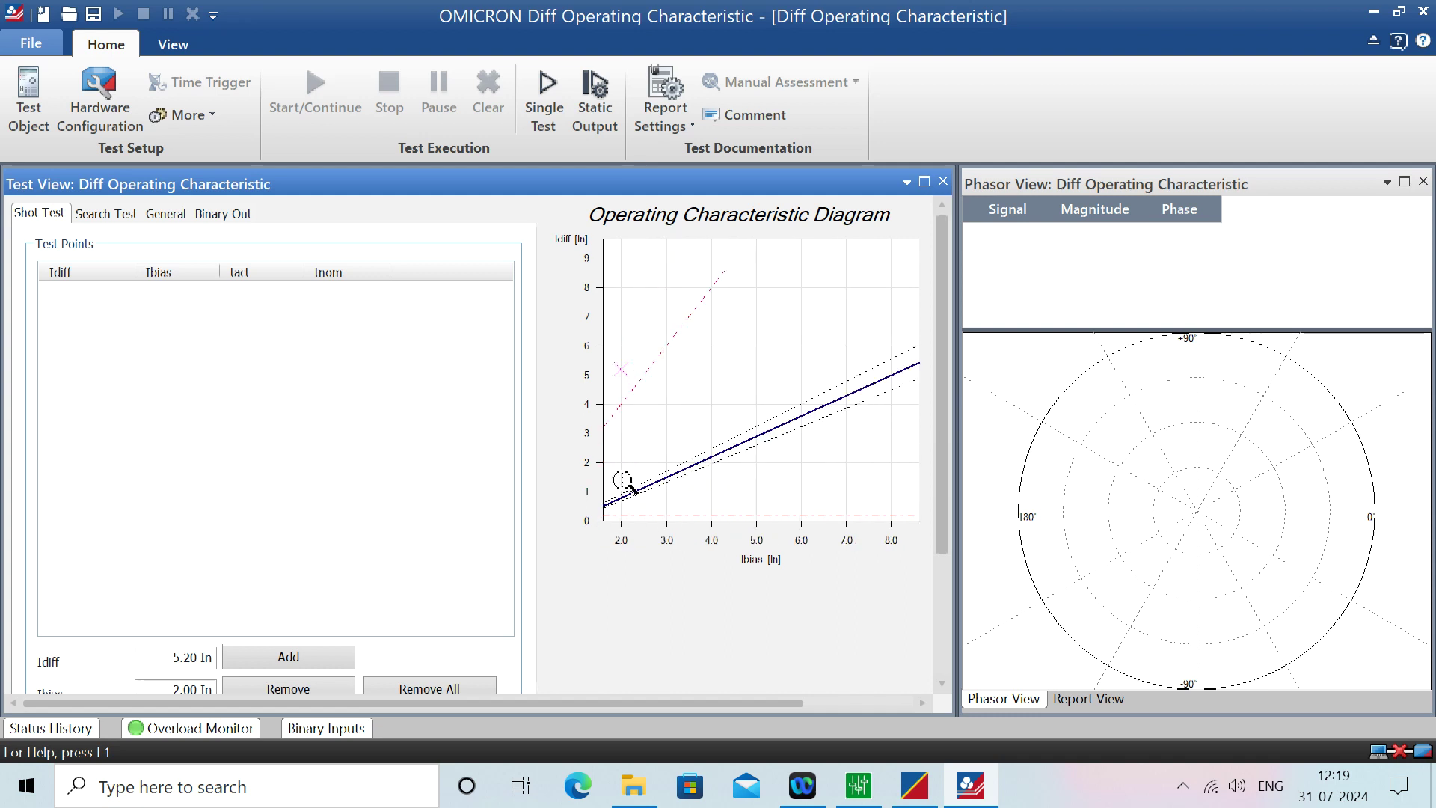
drag(621, 479, 662, 458)
right_click(662, 458)
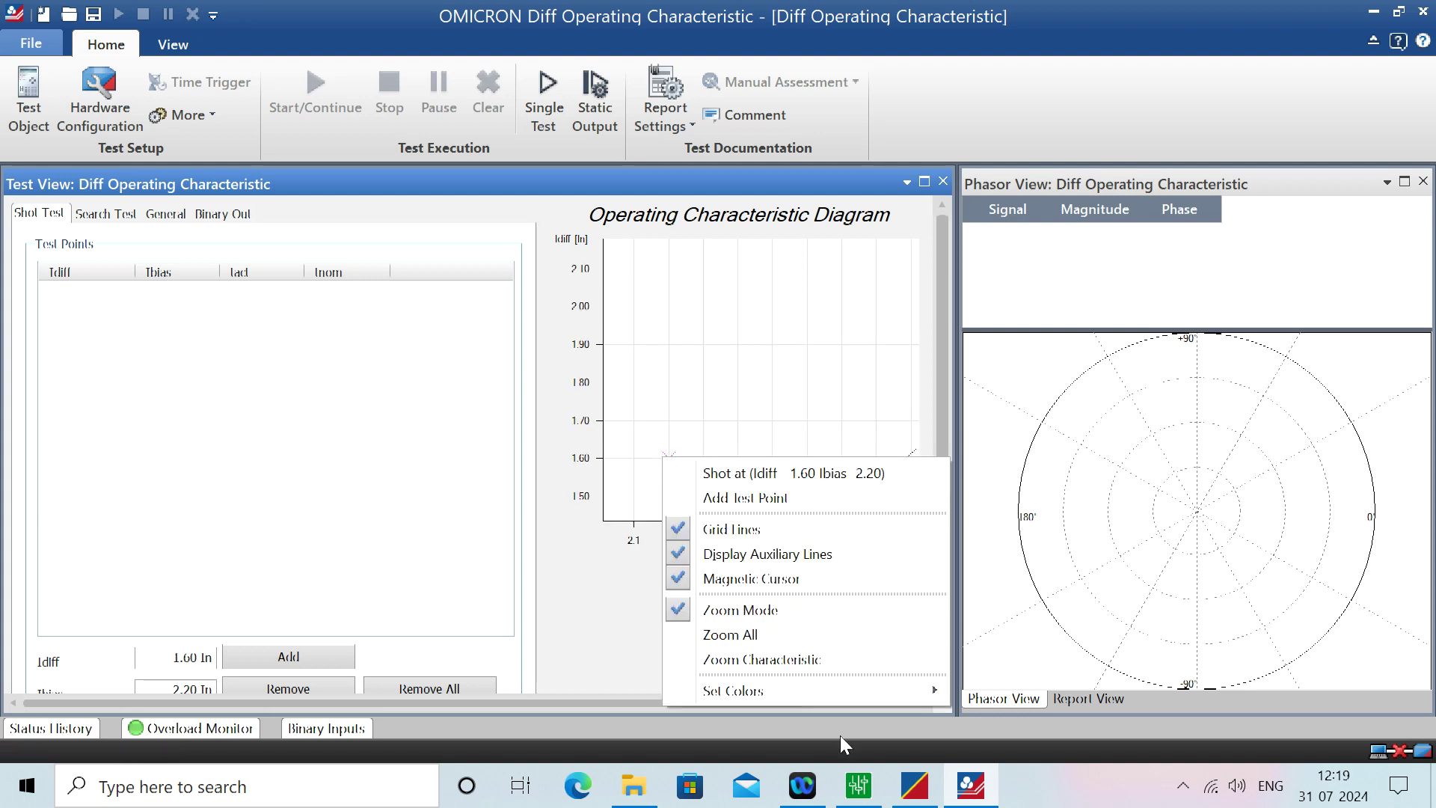
click(721, 633)
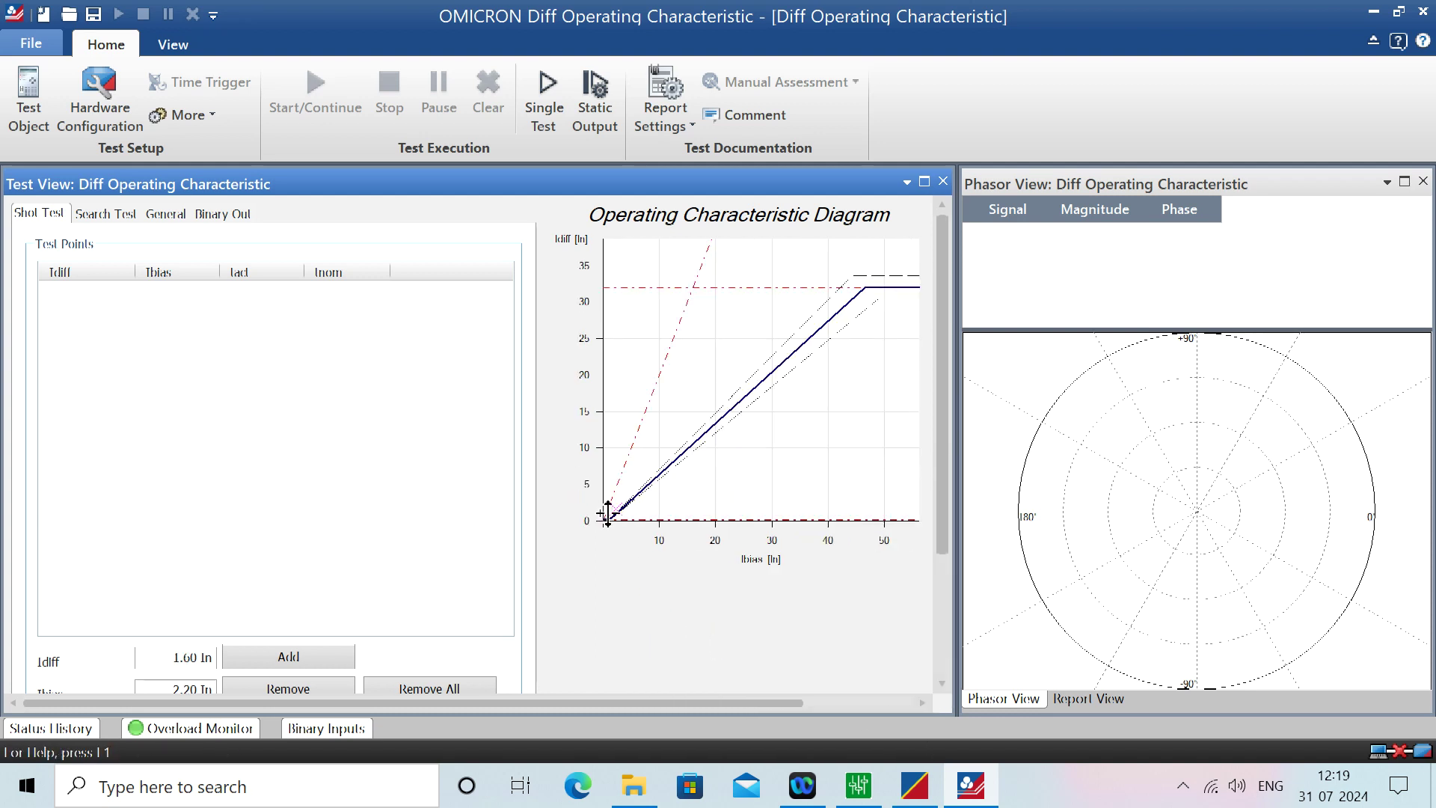
Examine the pickup and slope sections of the operating characteristic near the origin, restore the full diagram and minimize the test module.
scroll(605, 511, up, 2)
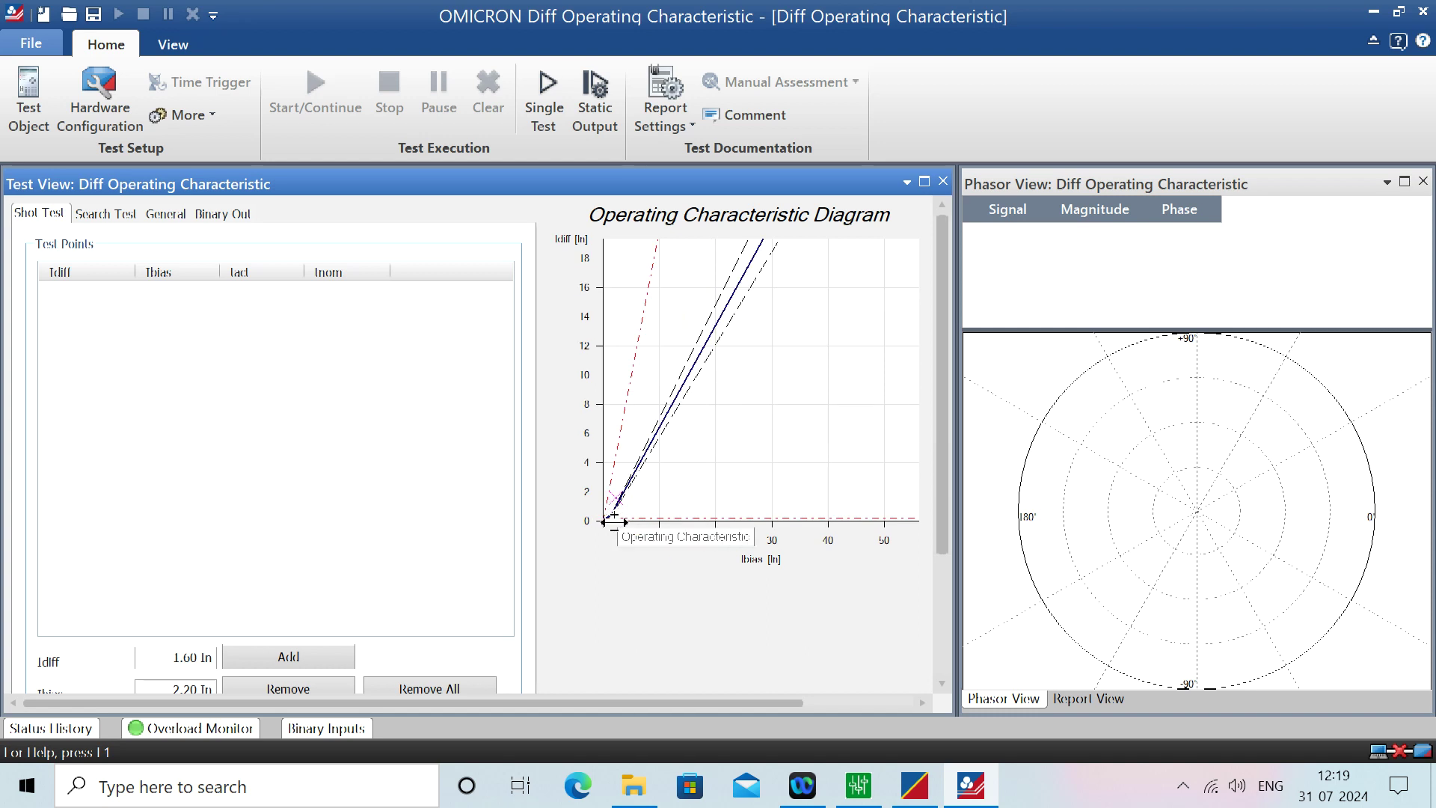
scroll(610, 514, up, 2)
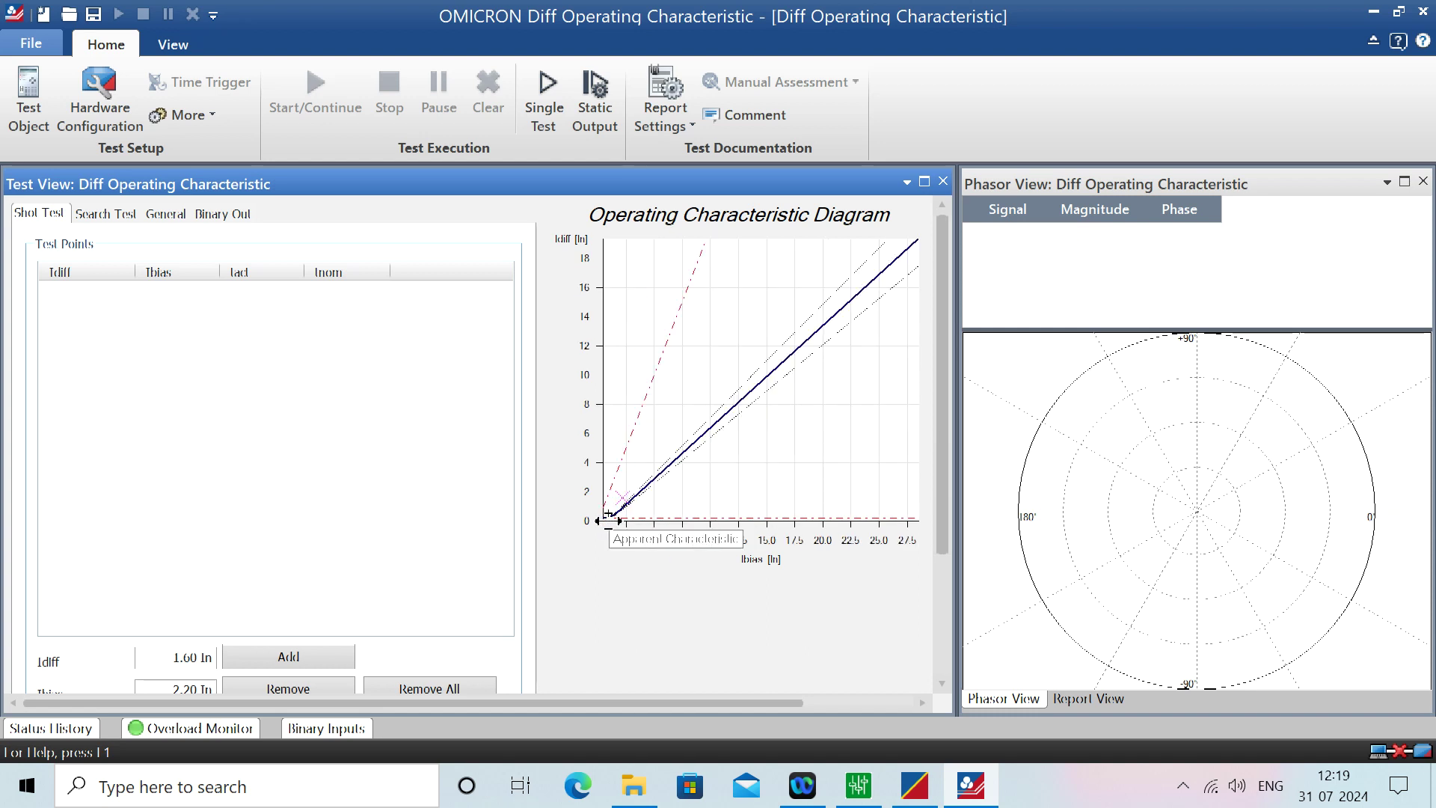
scroll(608, 516, up, 2)
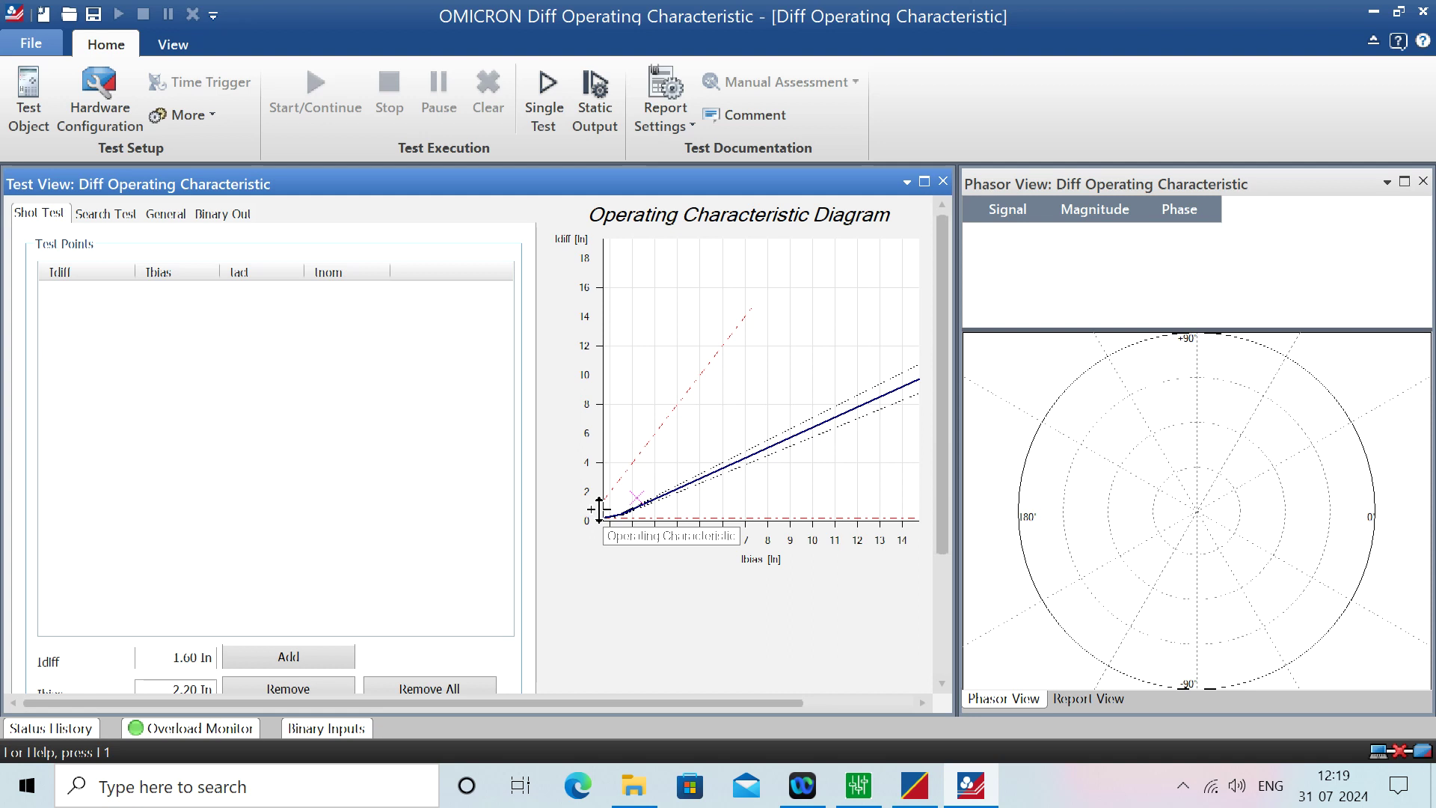
scroll(599, 511, up, 2)
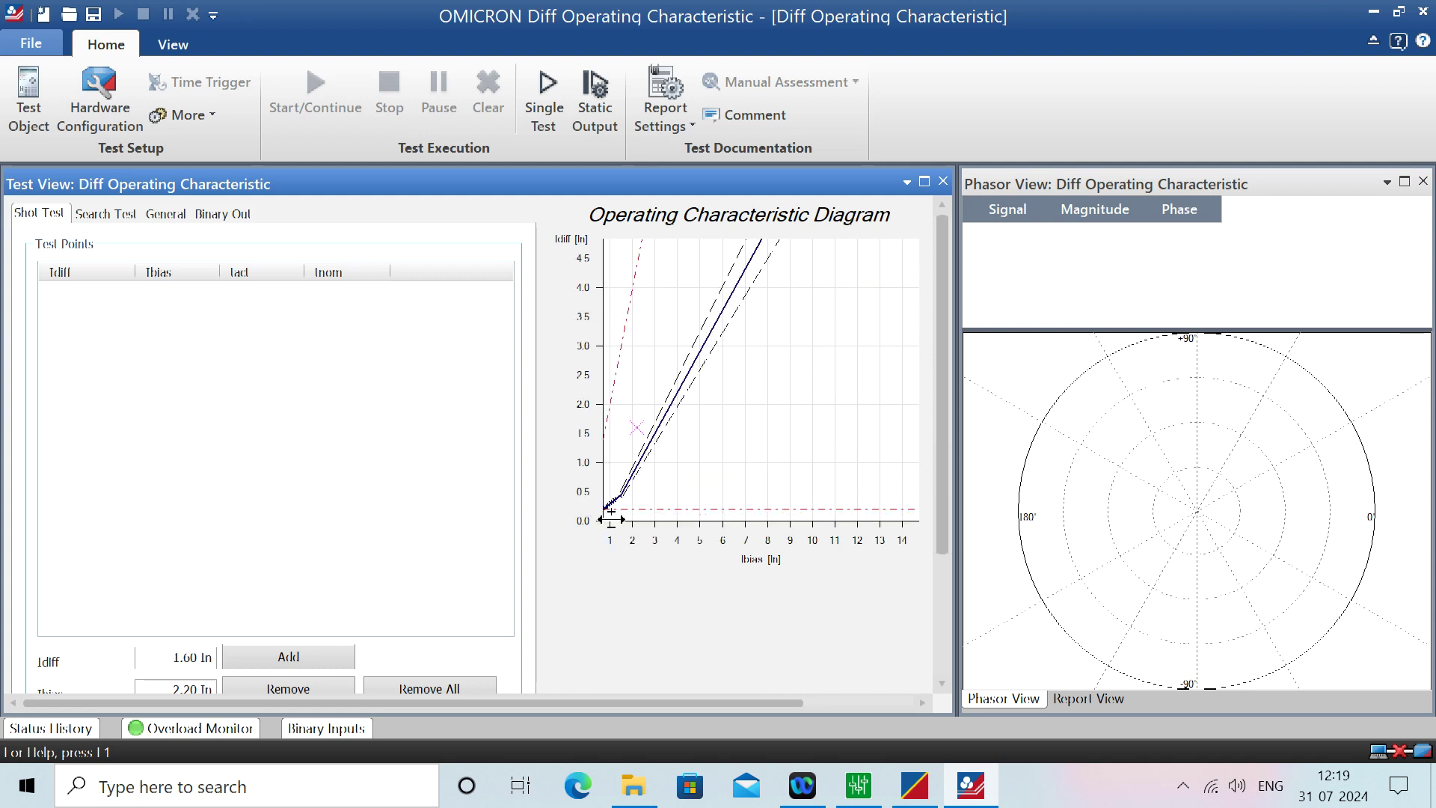
scroll(609, 514, up, 2)
scroll(611, 517, up, 2)
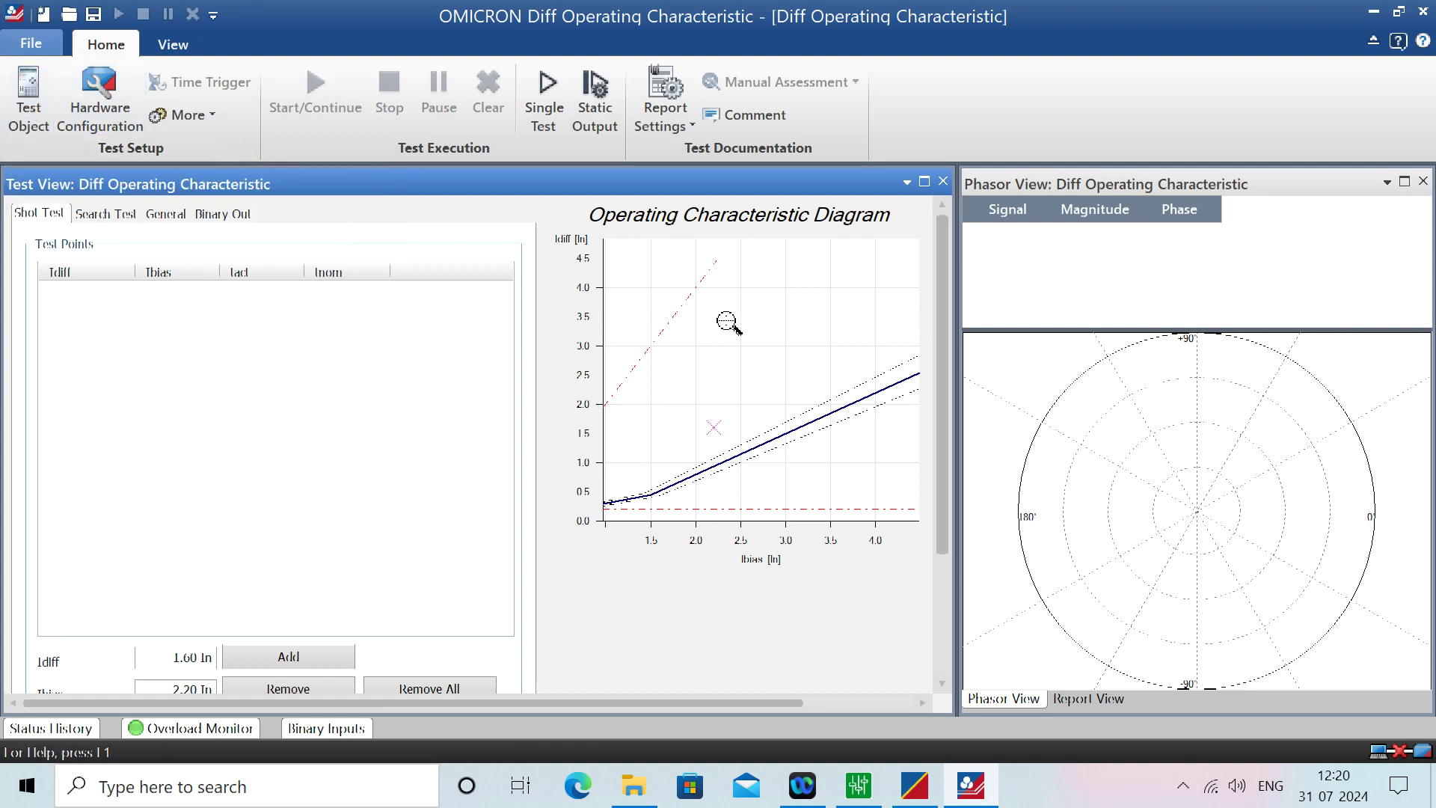
right_click(666, 328)
click(734, 507)
click(1378, 14)
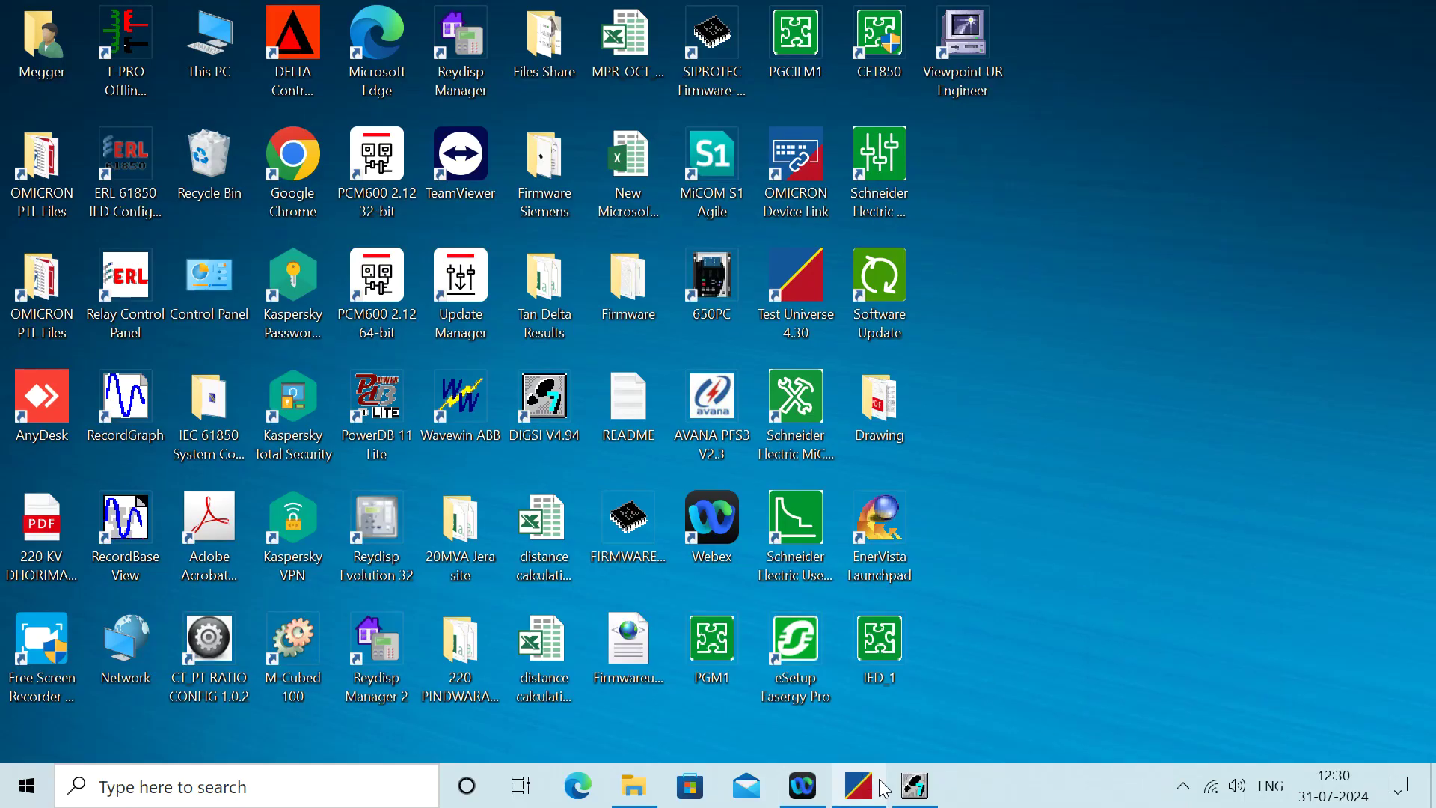
Switch to DIGSI Manager, open the device 220 KV Sirohi Rev 24 Var in Offline mode and acknowledge the parameter set warning.
click(919, 793)
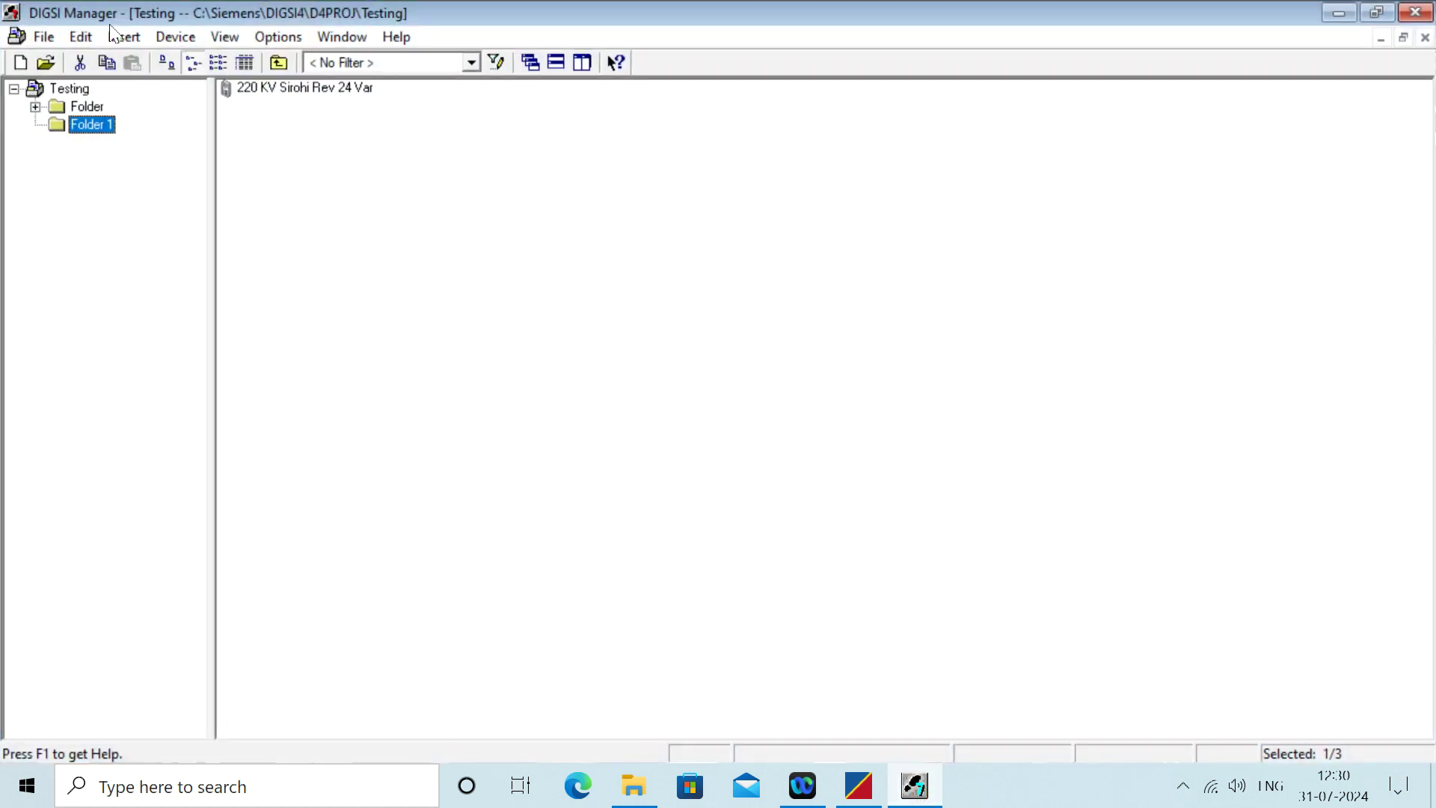
double_click(281, 89)
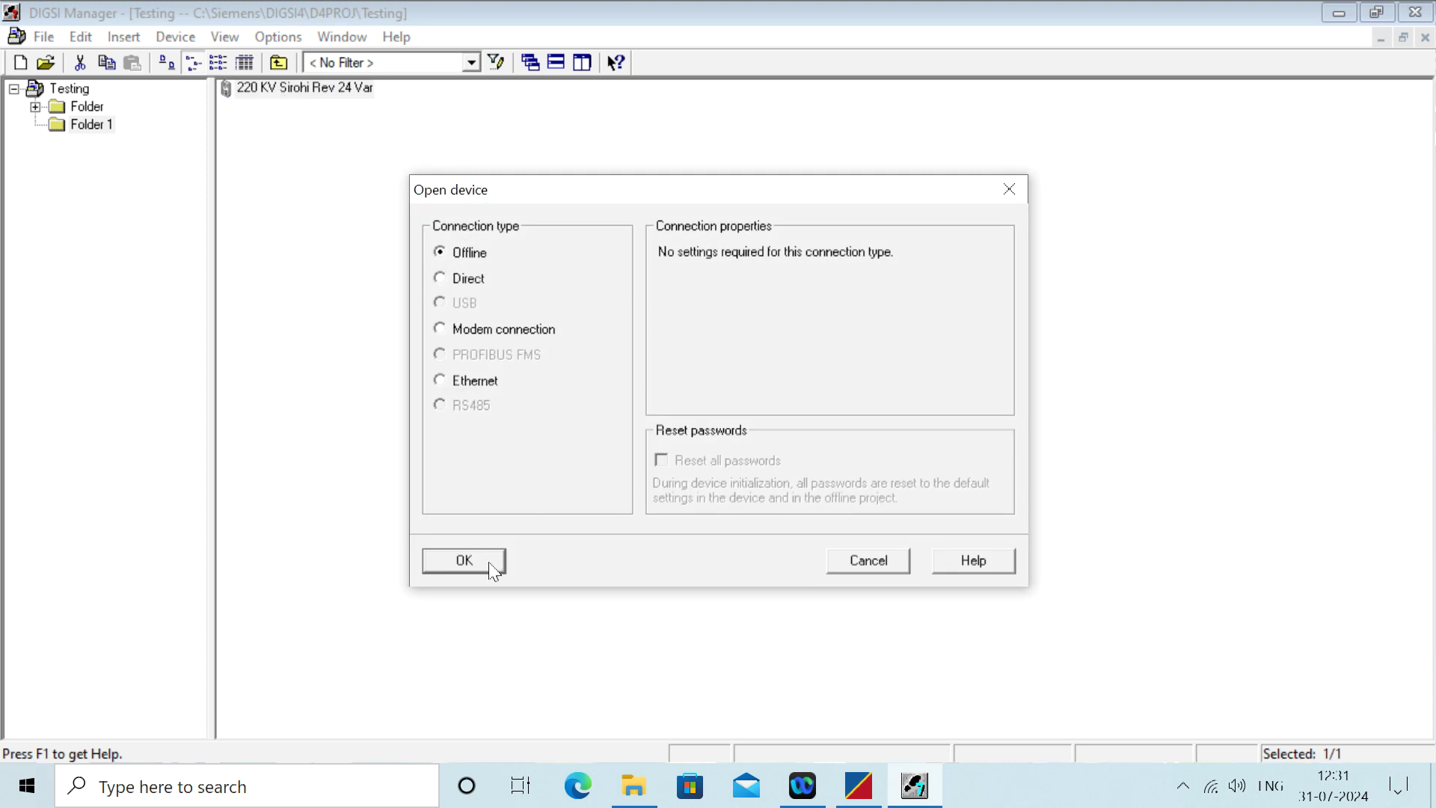
click(465, 561)
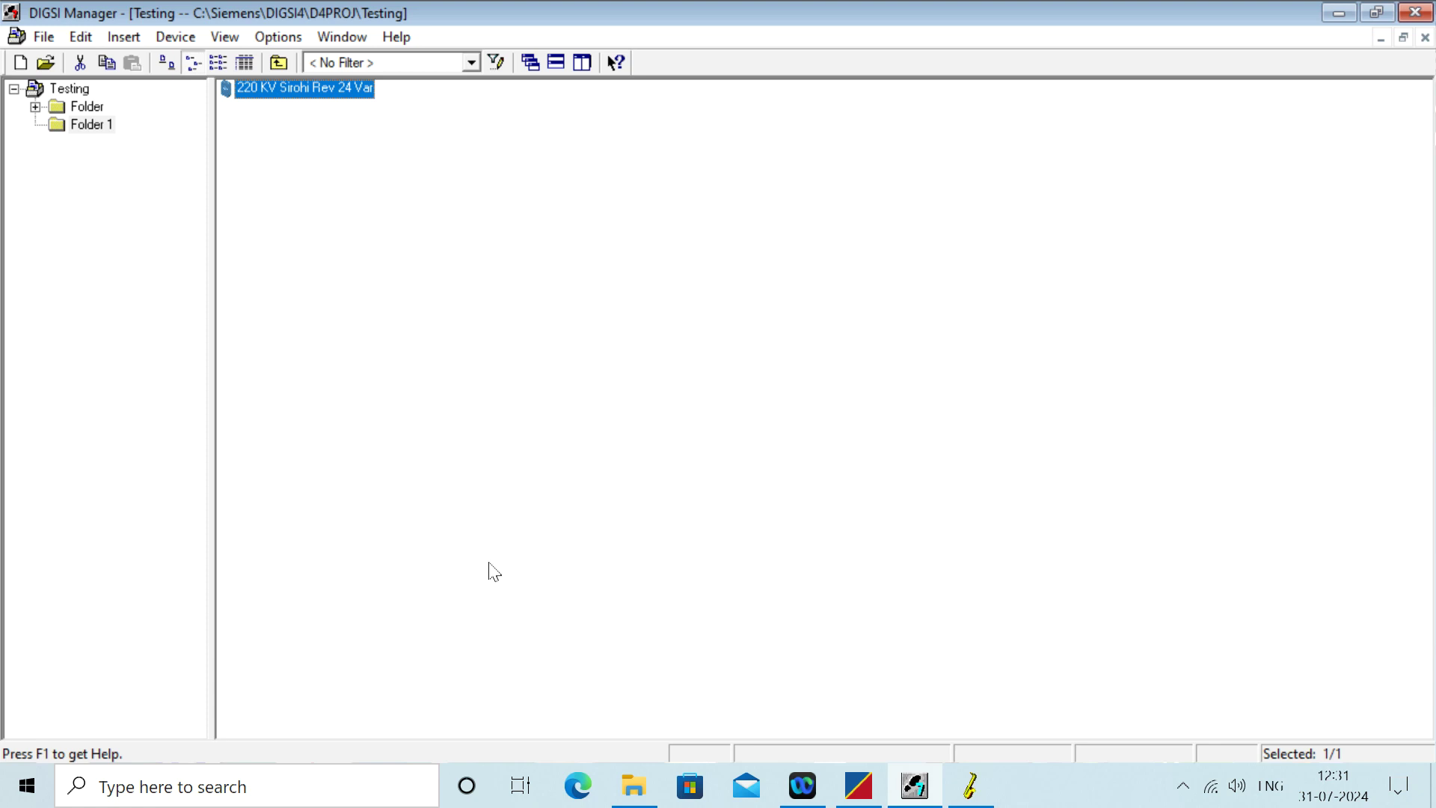
click(966, 795)
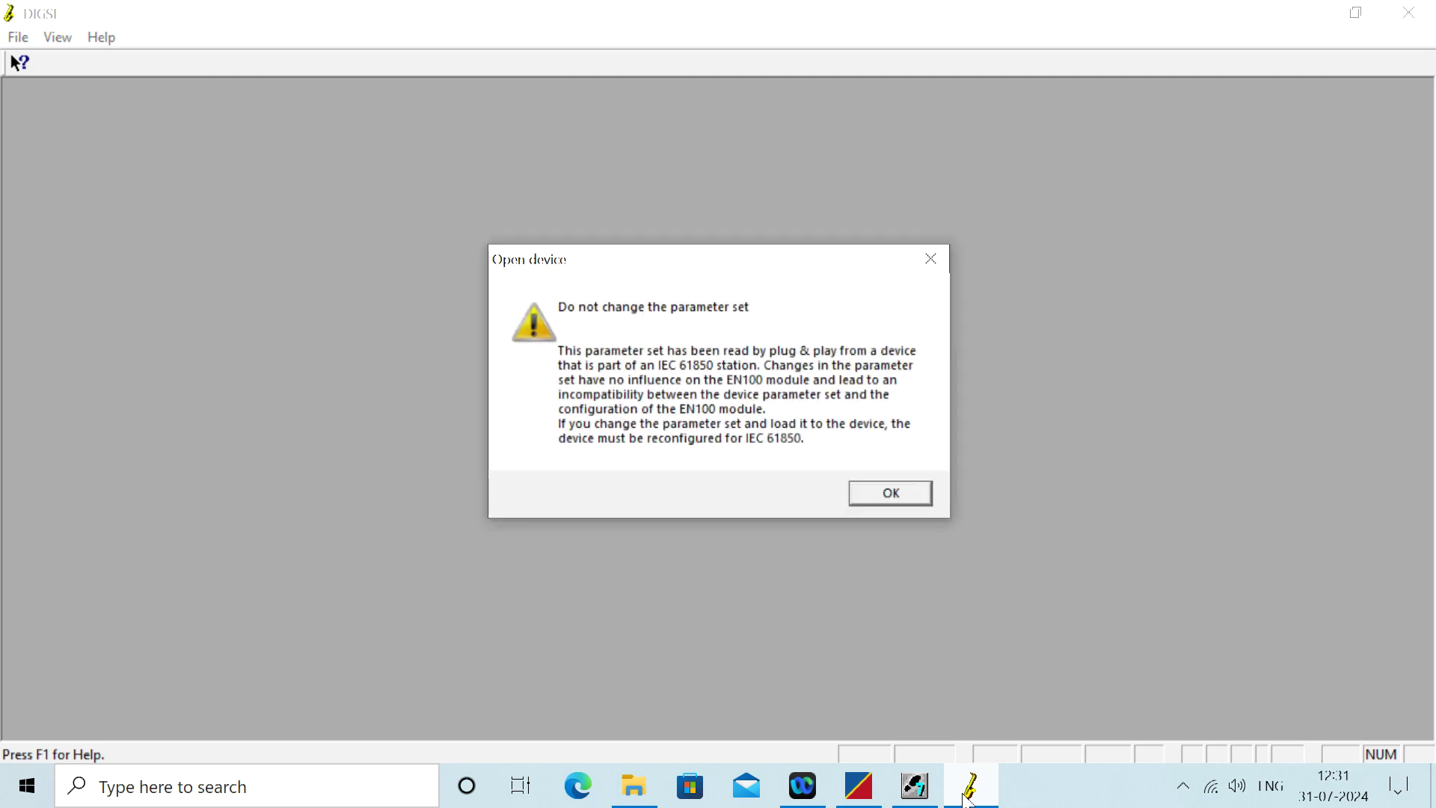
click(892, 495)
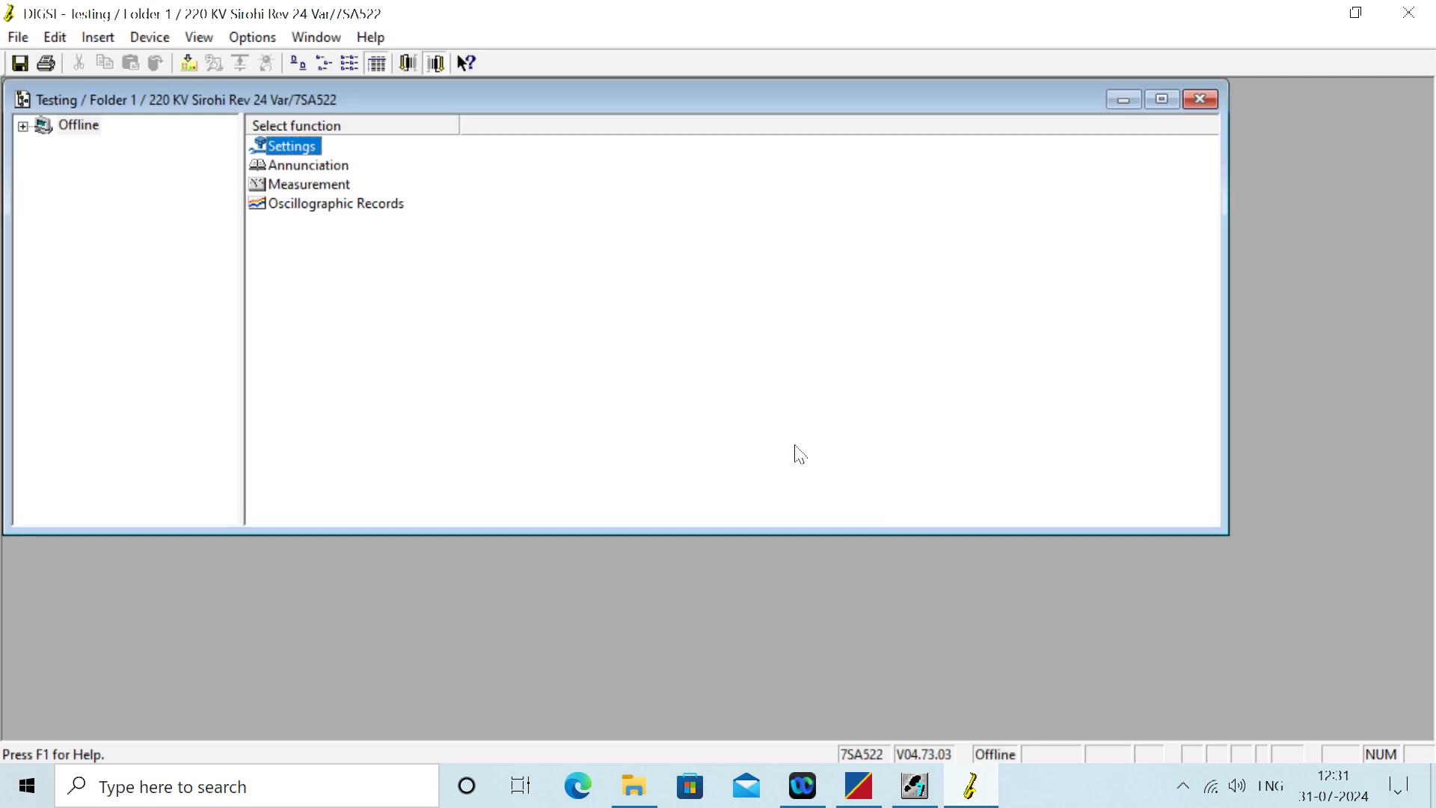
Open the quadrilateral distance zones of Setting Group A and start a RIO export, accepting the default maximum values, tolerances and factors.
double_click(280, 147)
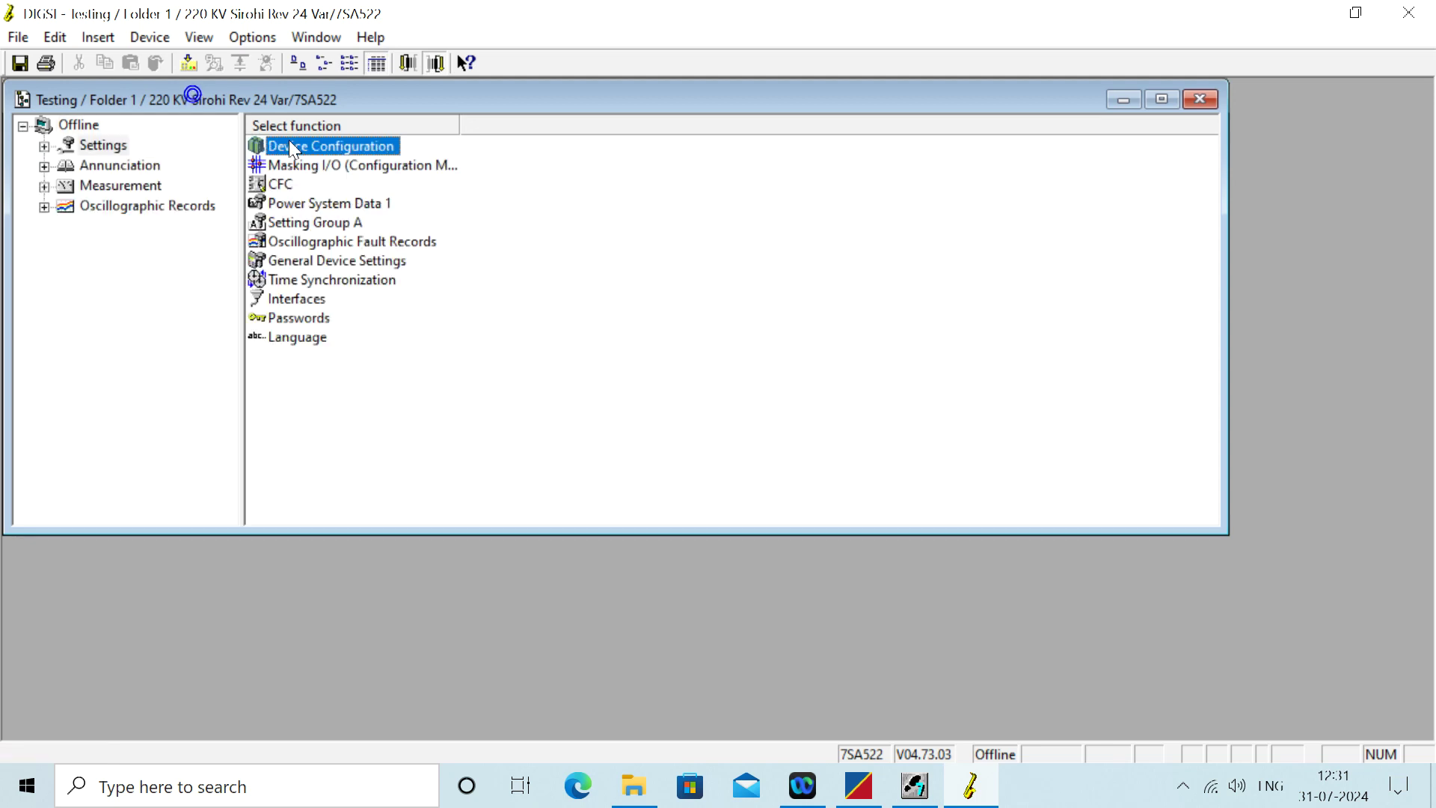
double_click(292, 223)
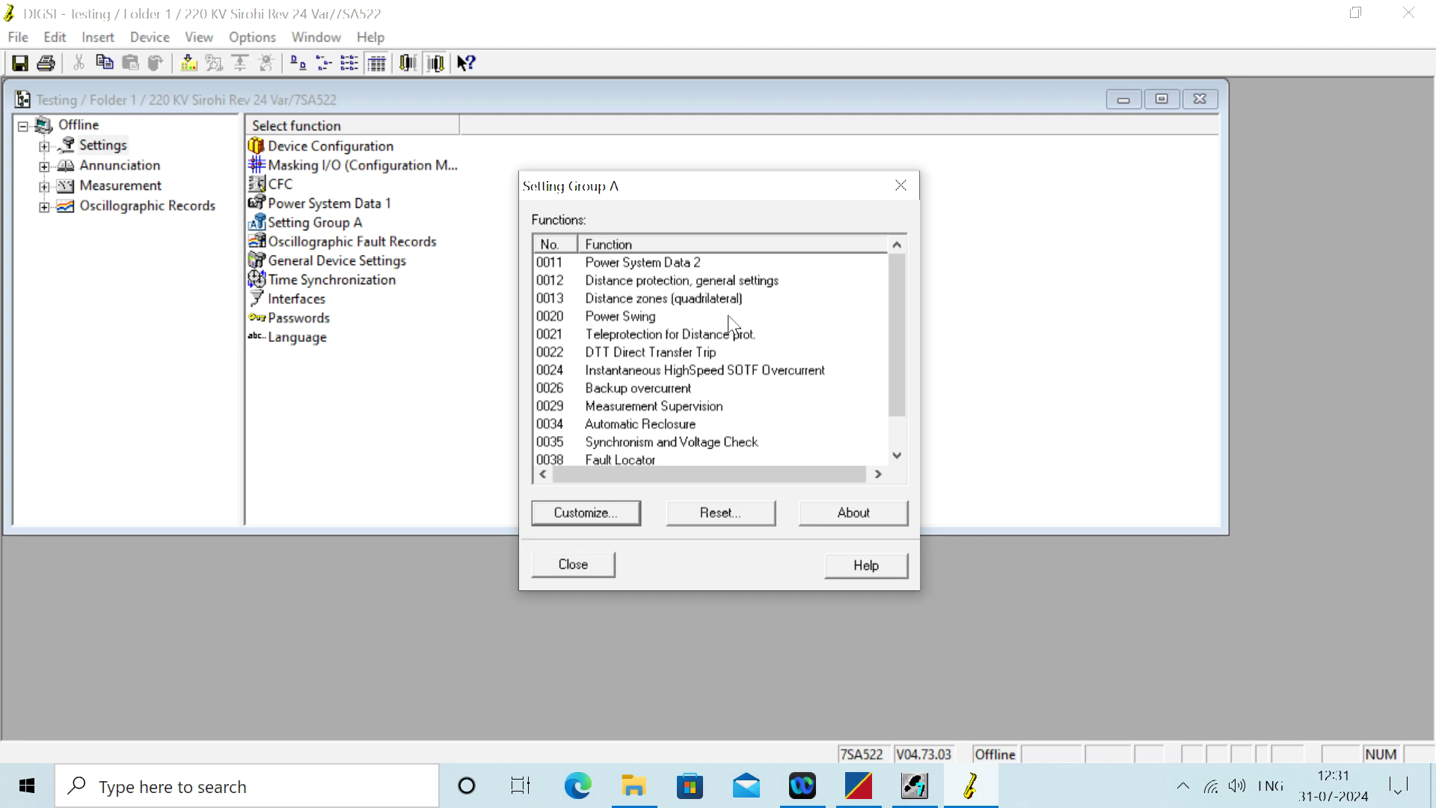
double_click(602, 299)
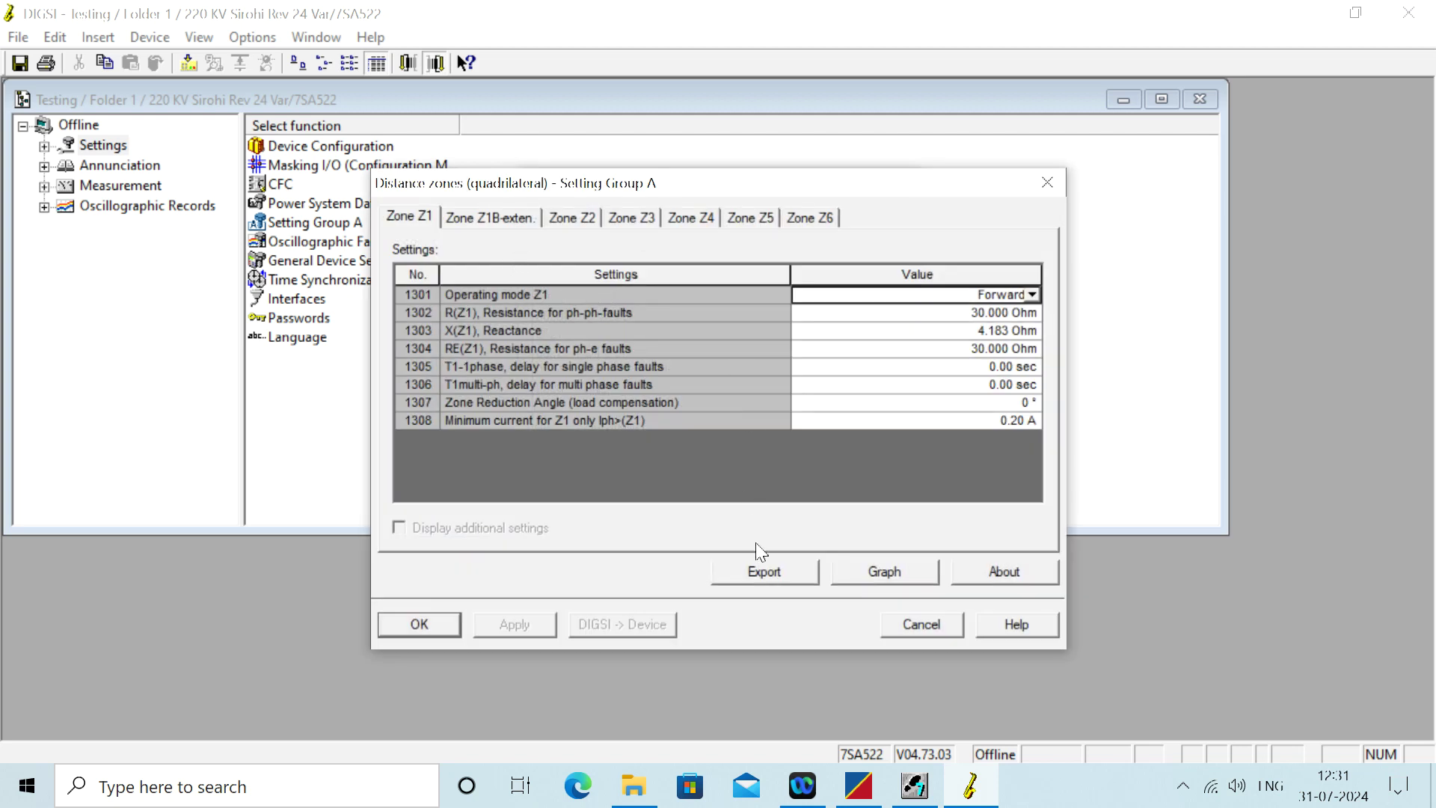
click(764, 577)
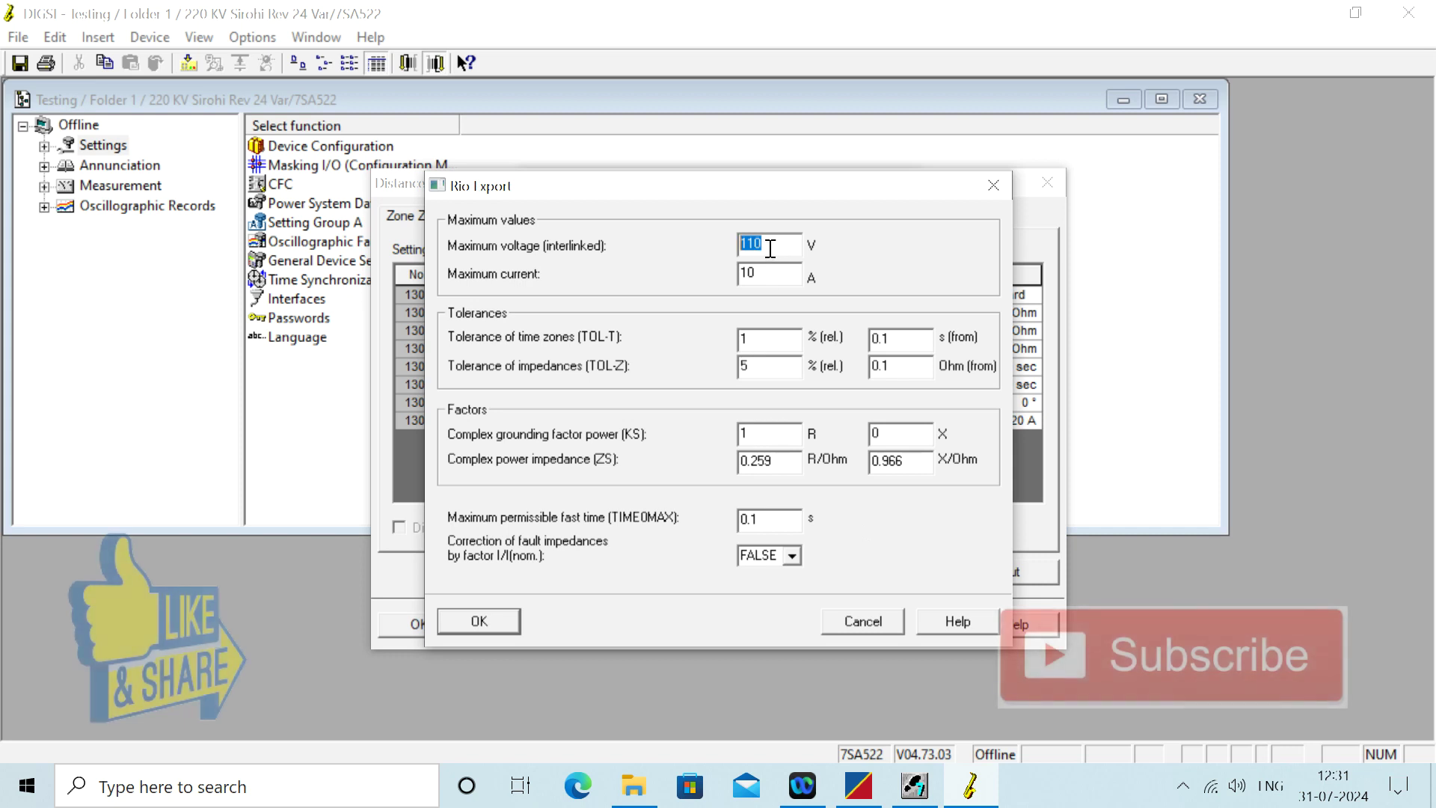
click(496, 621)
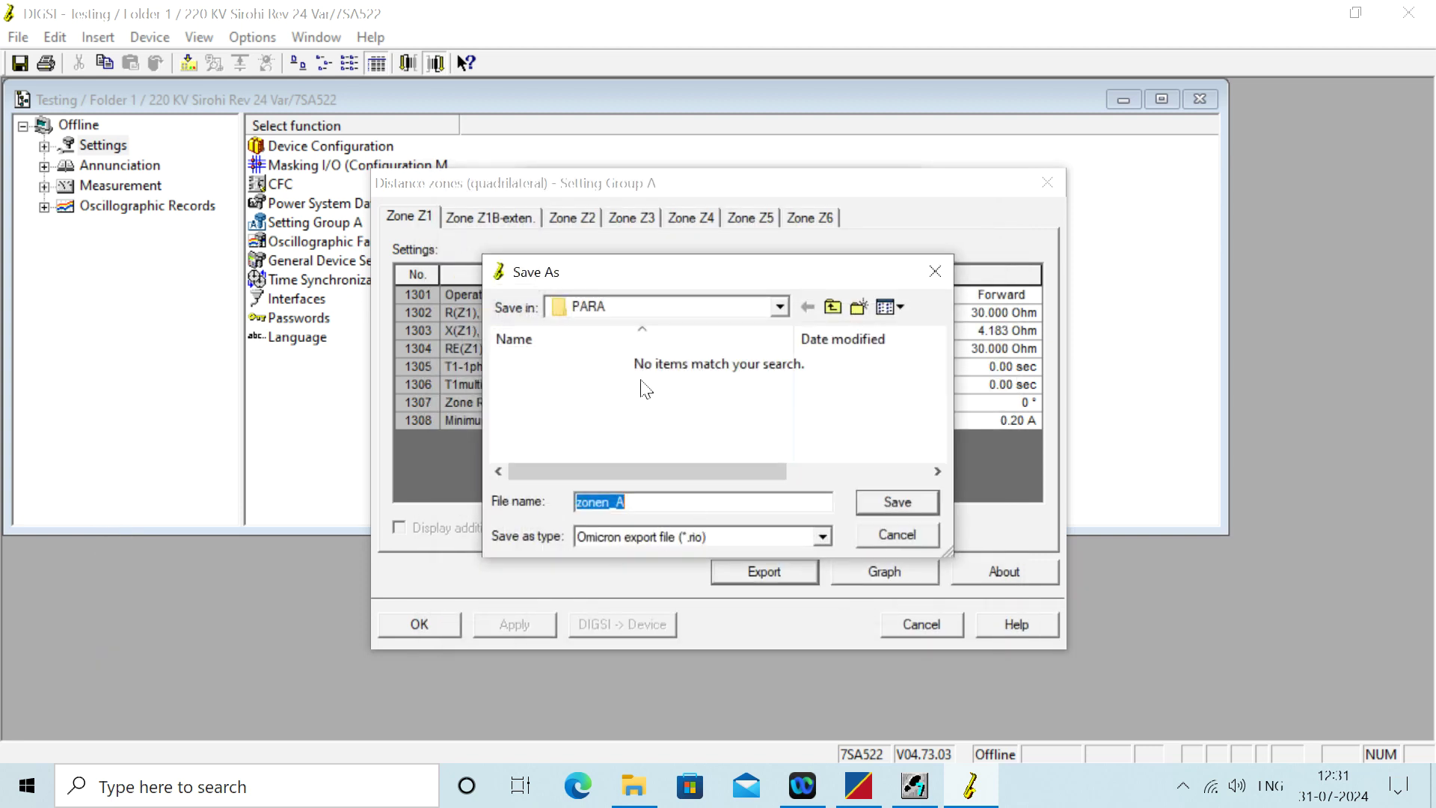
Save the Omicron export file as Sirohi on the Desktop and close the distance zones settings.
click(832, 307)
click(833, 306)
click(769, 310)
click(781, 308)
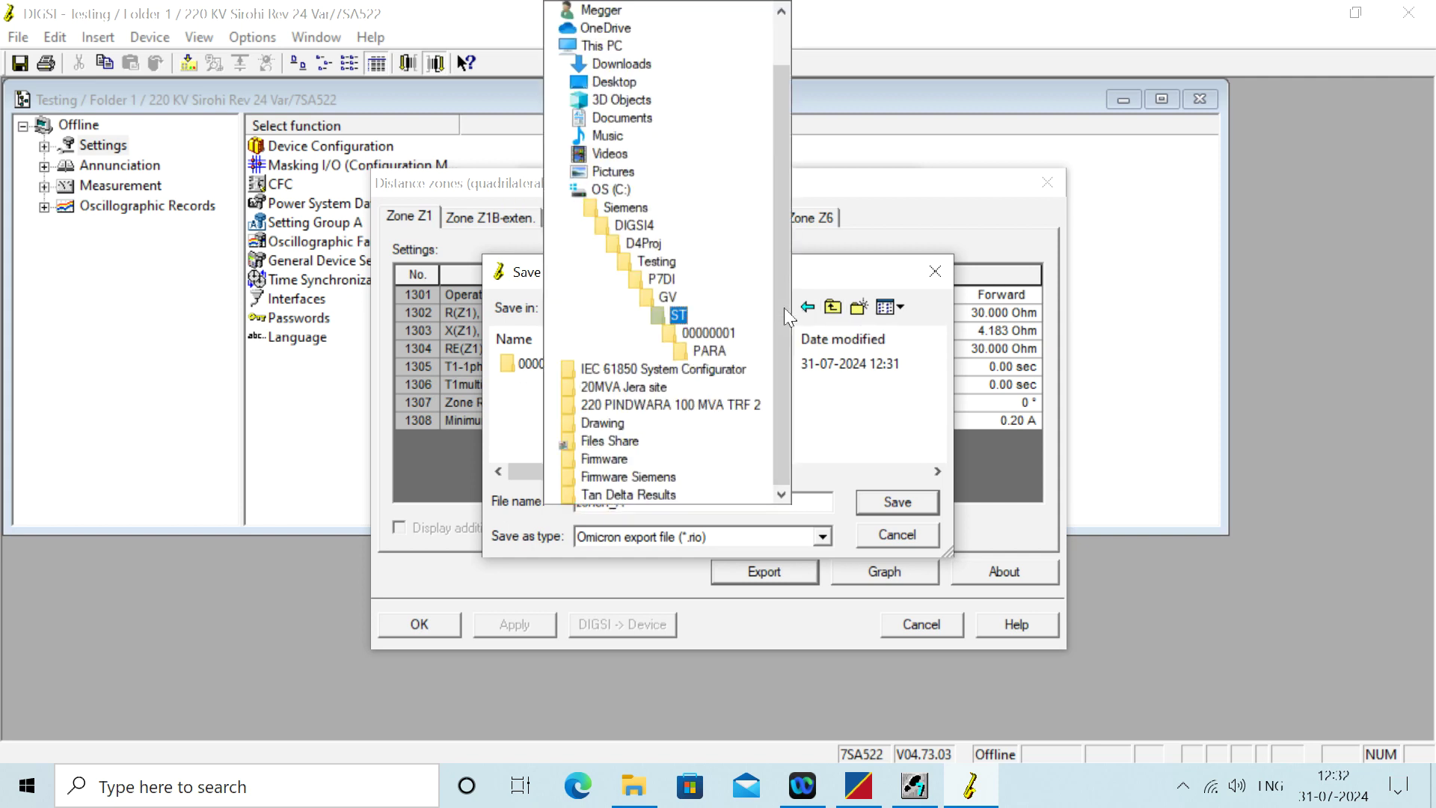
click(630, 81)
click(667, 500)
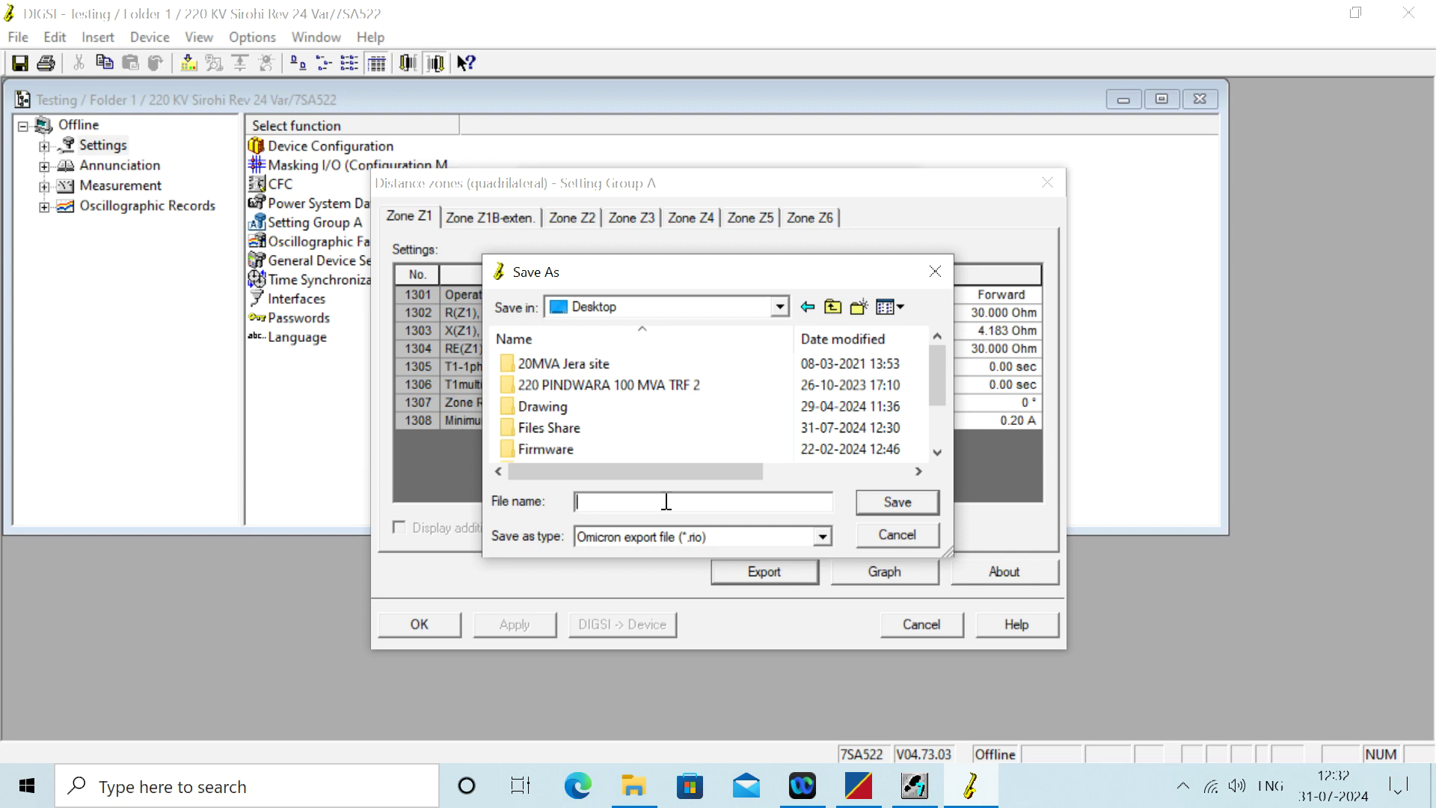
text(Sirohi)
click(903, 504)
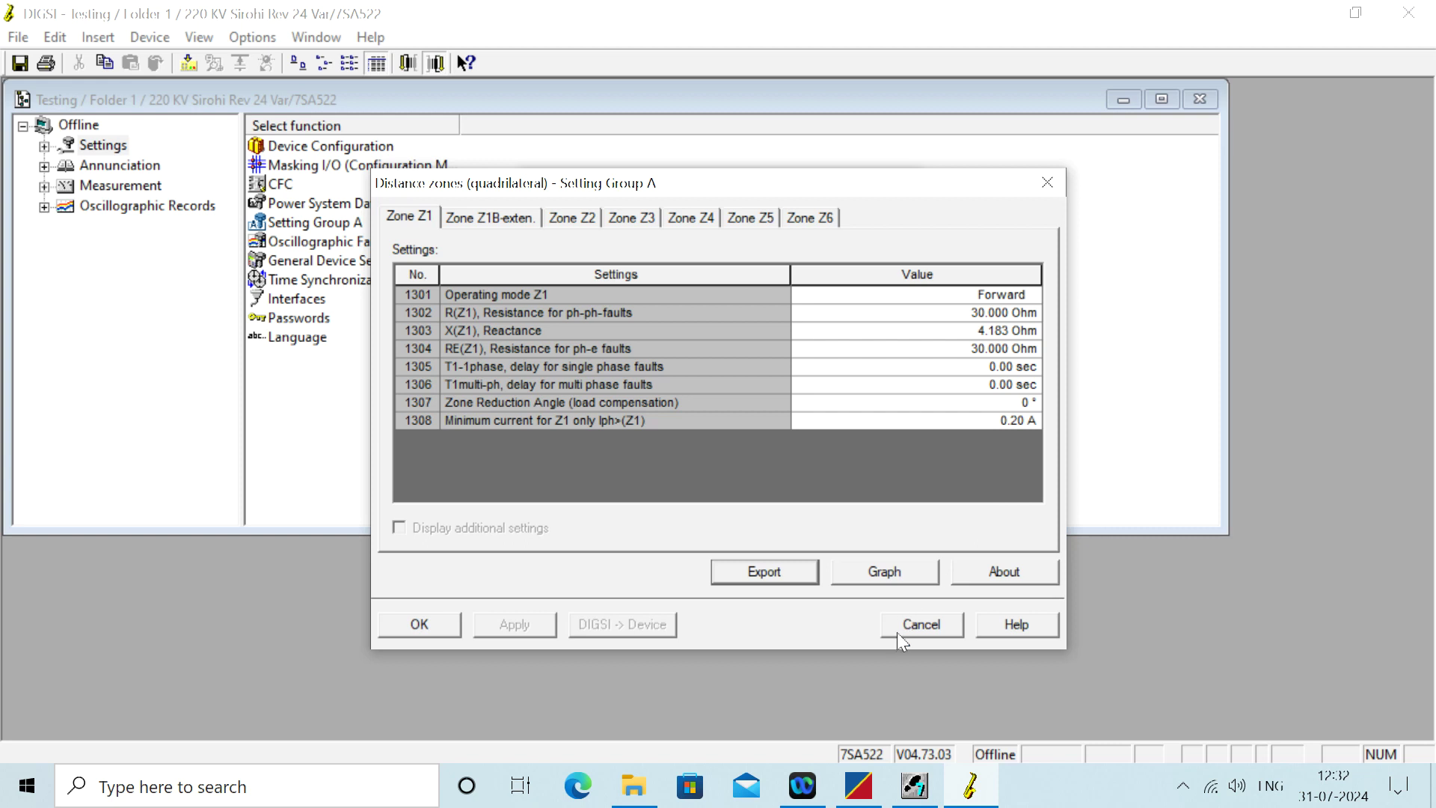
click(1047, 187)
Review the general distance protection settings and Power System Data 2 of Setting Group A, and close the setting group.
click(677, 281)
double_click(675, 280)
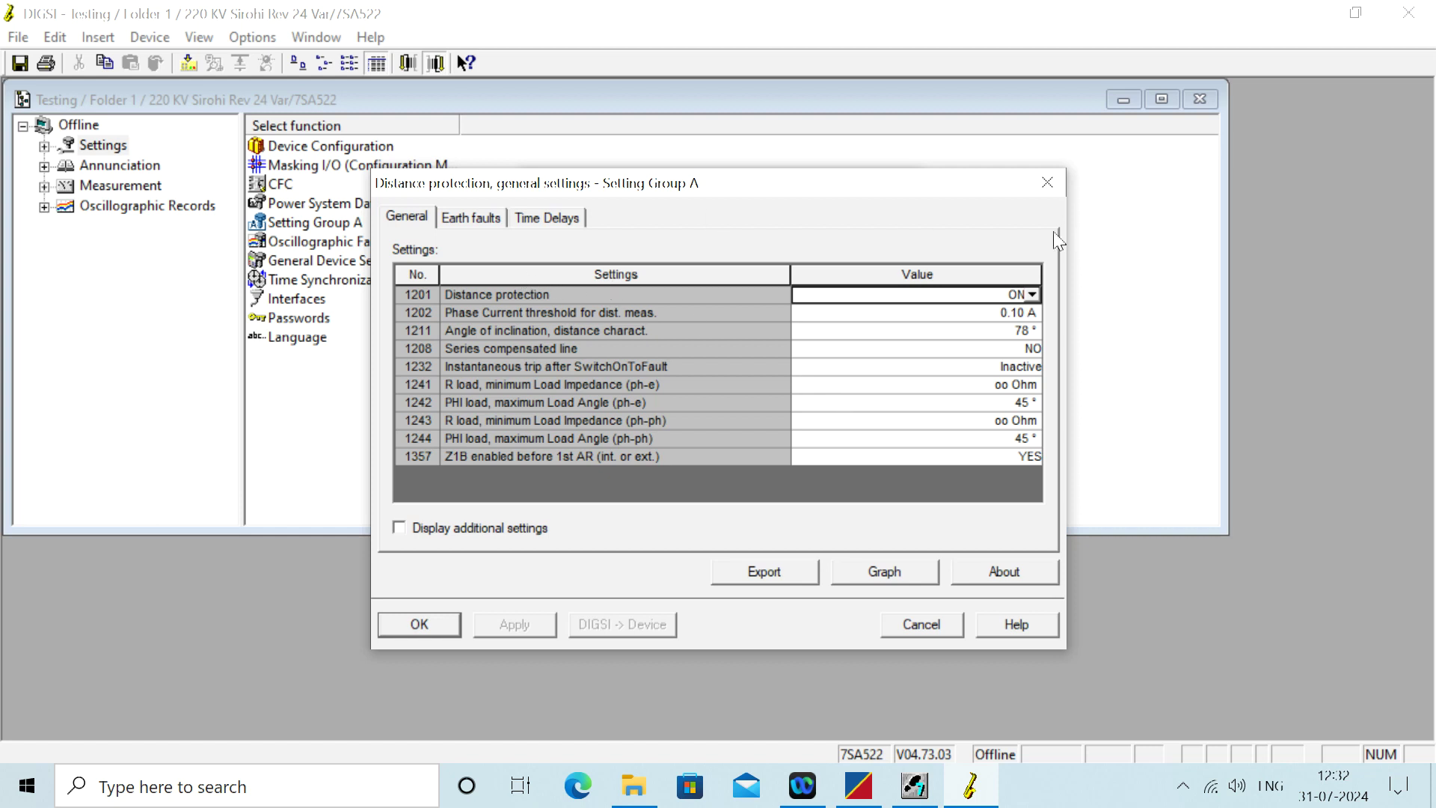
click(1049, 183)
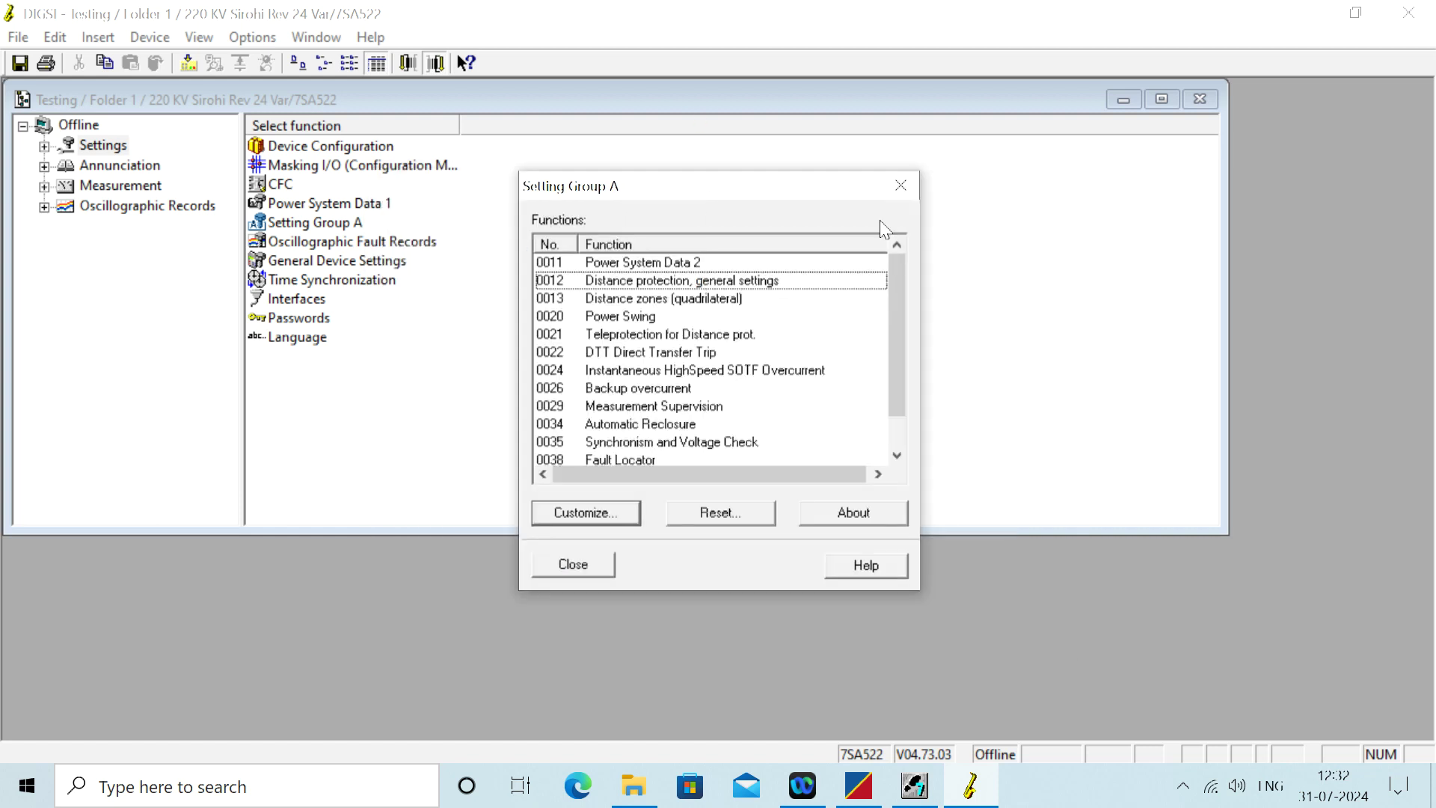
double_click(691, 264)
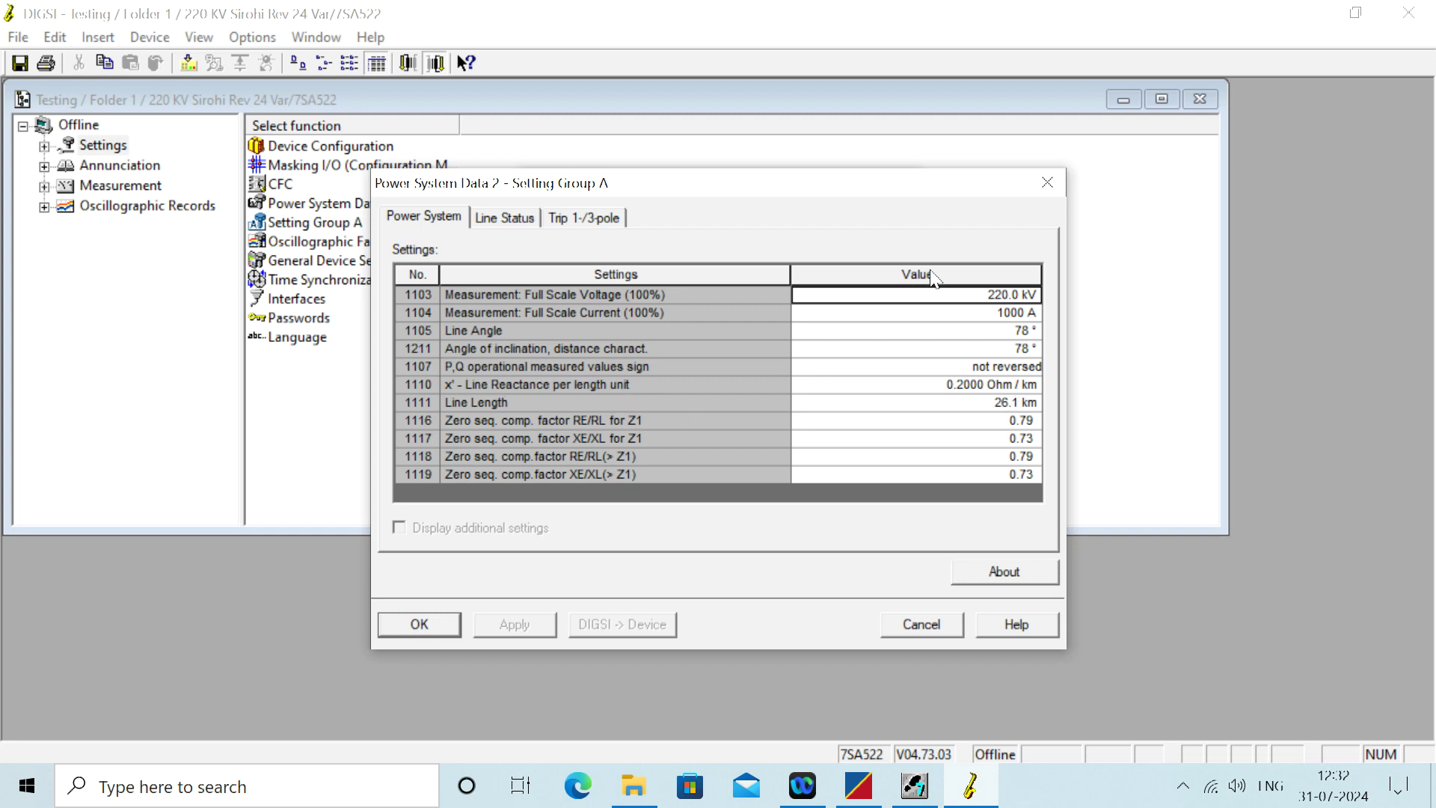
click(1047, 184)
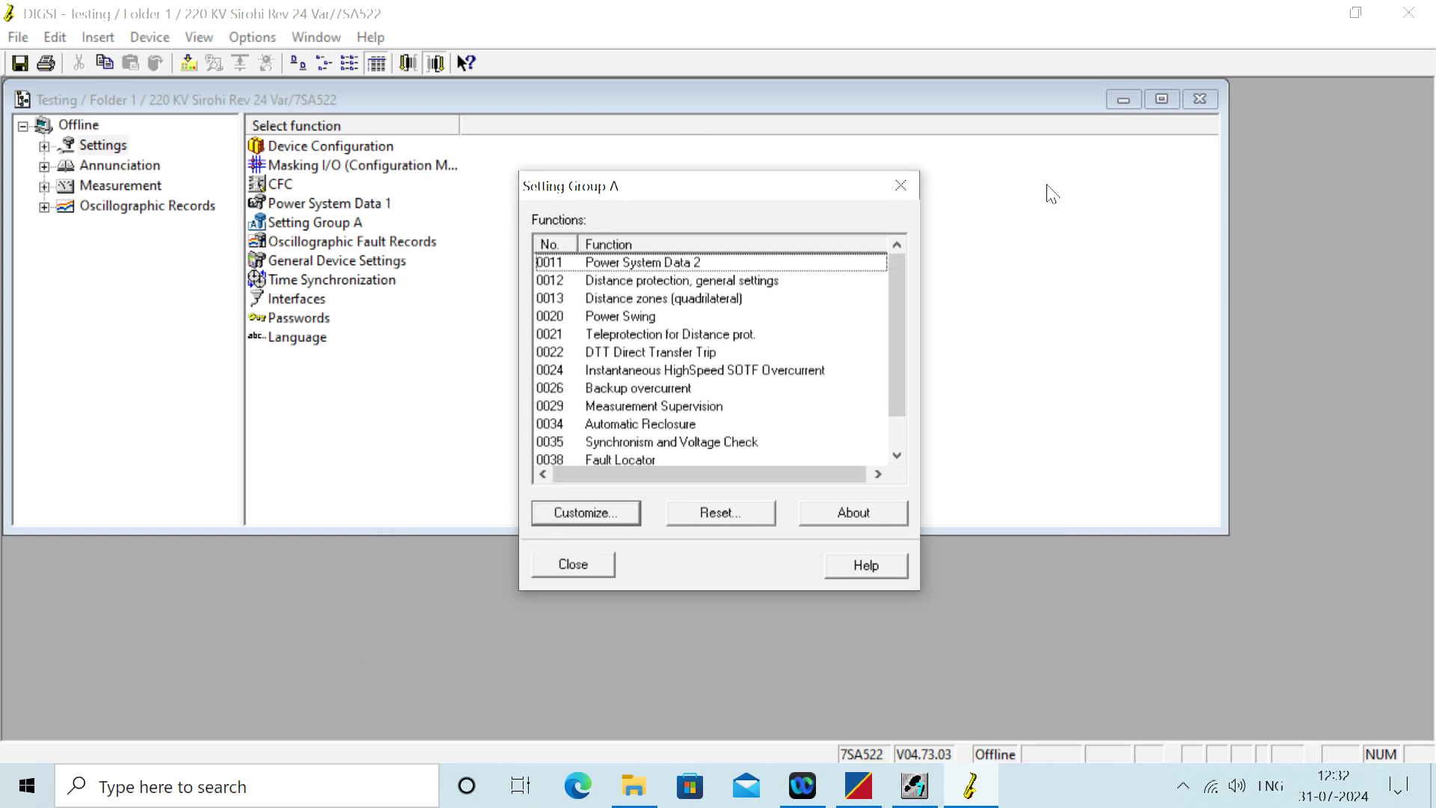
click(896, 189)
Minimize the DIGSI windows and start the Advanced Distance module from OMICRON Test Universe.
click(1303, 13)
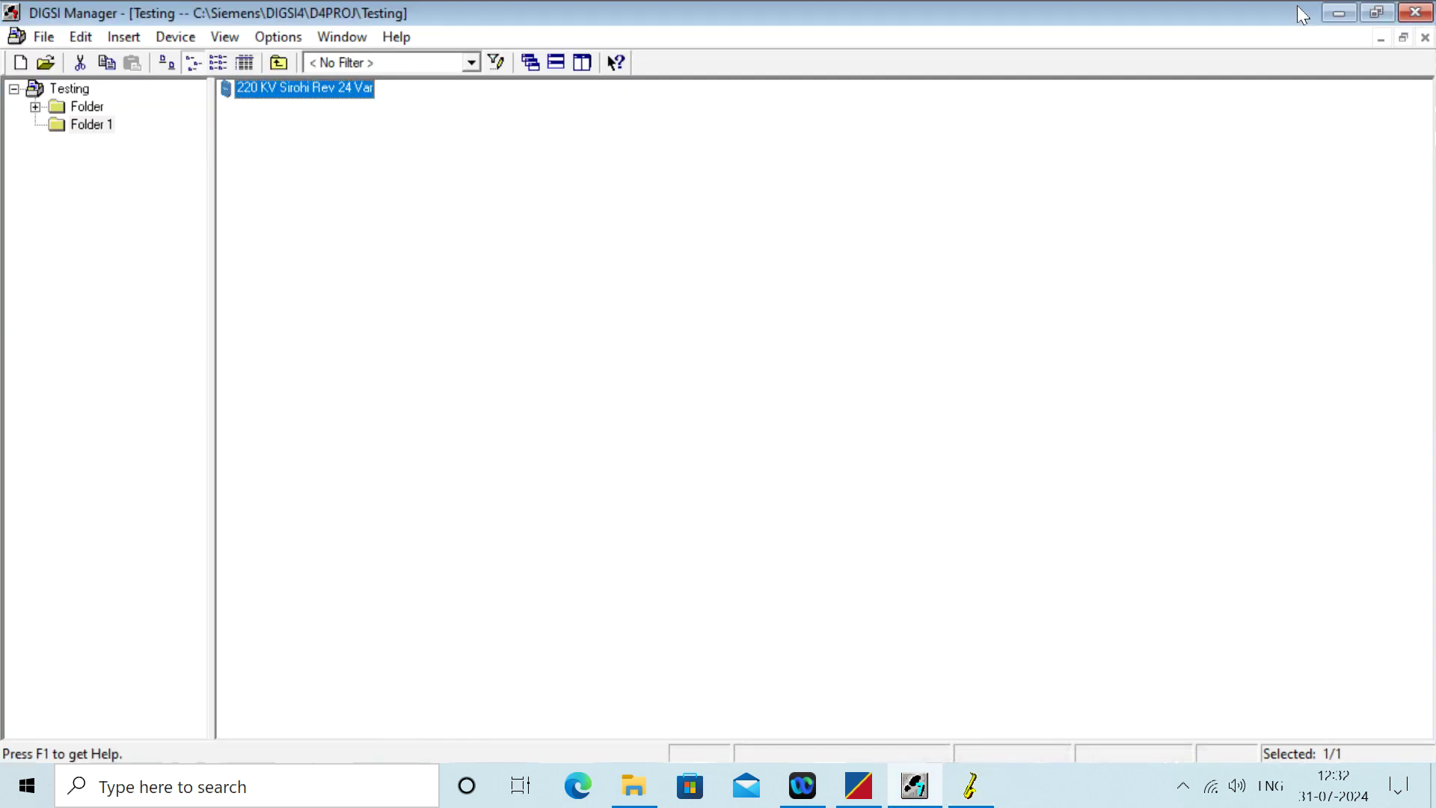
click(1340, 14)
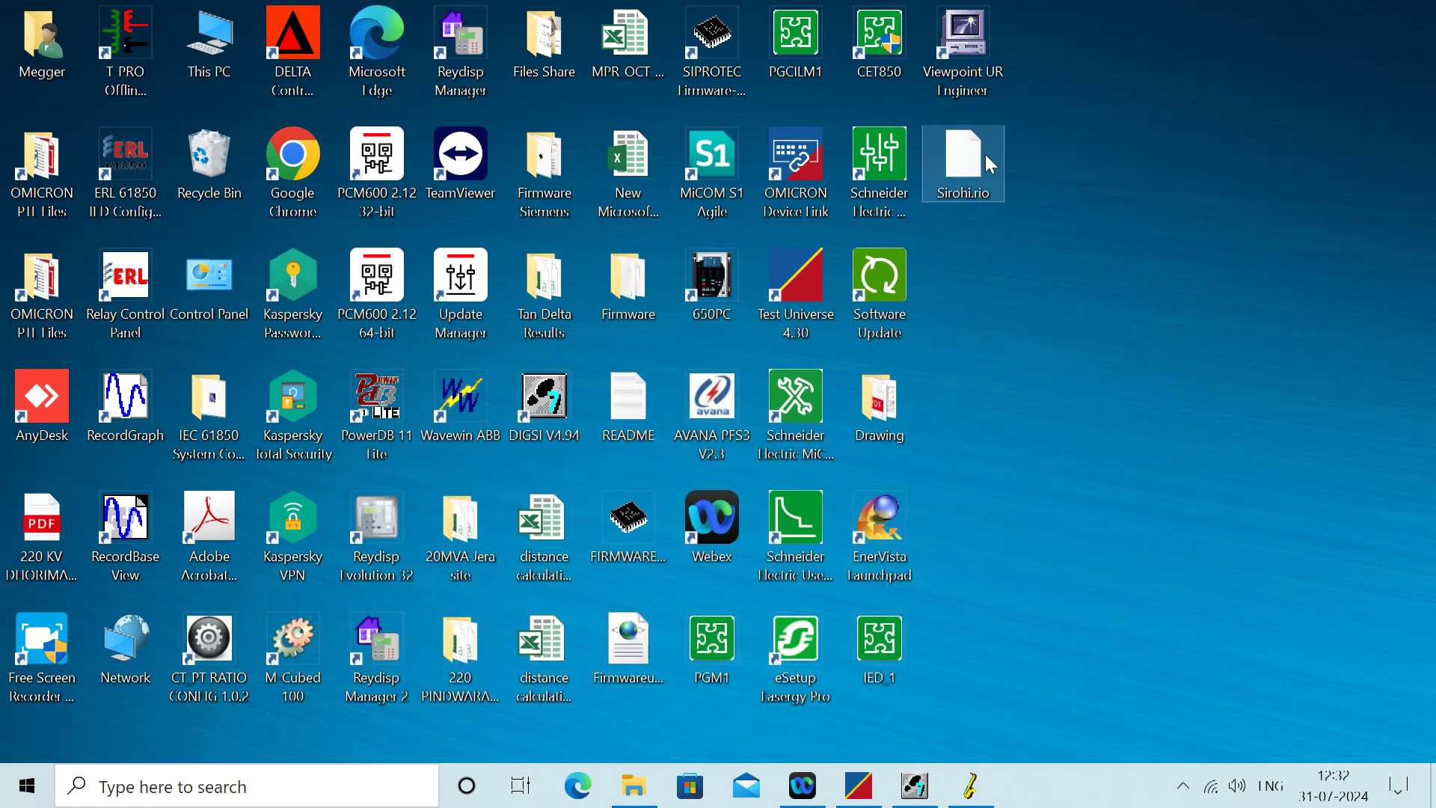
click(859, 785)
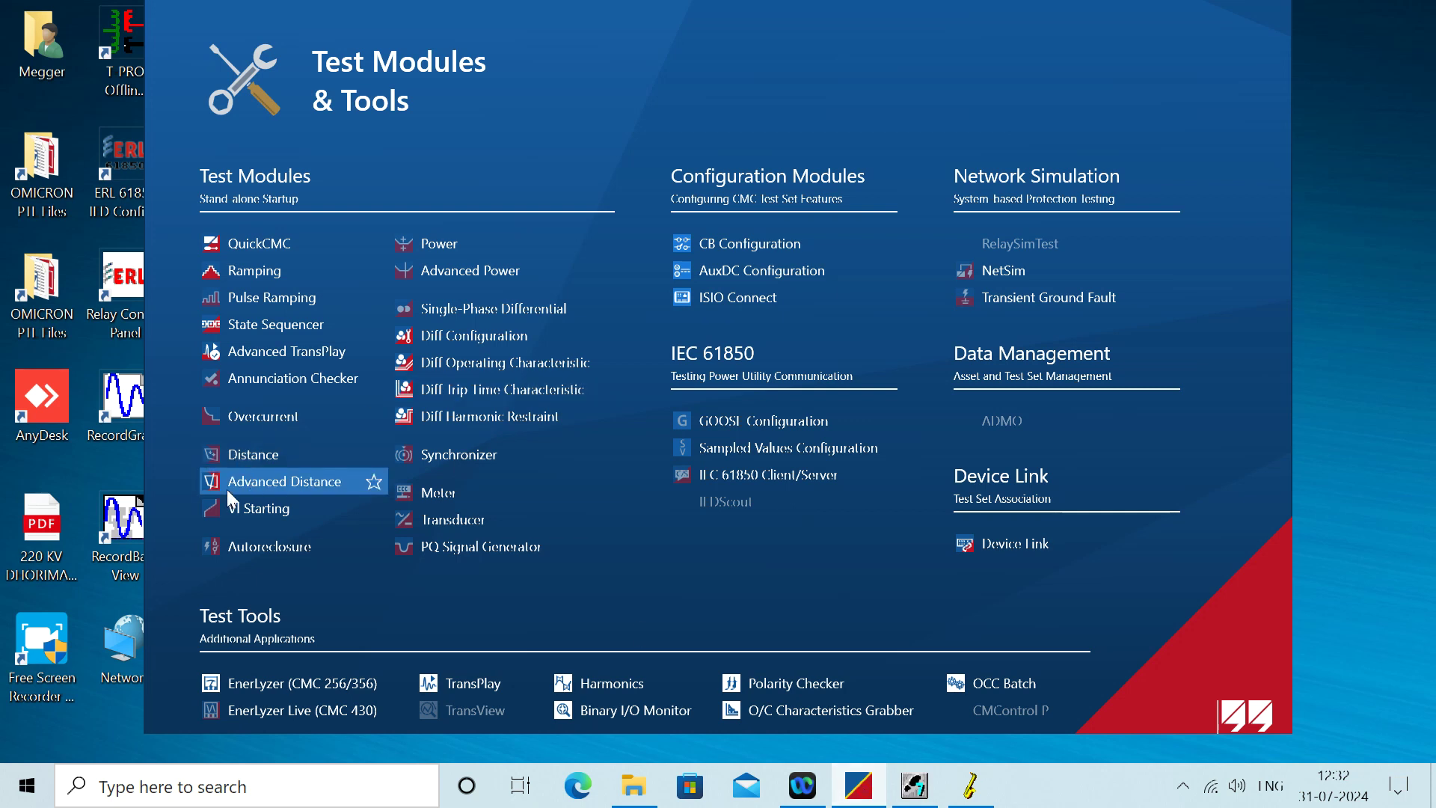
click(302, 483)
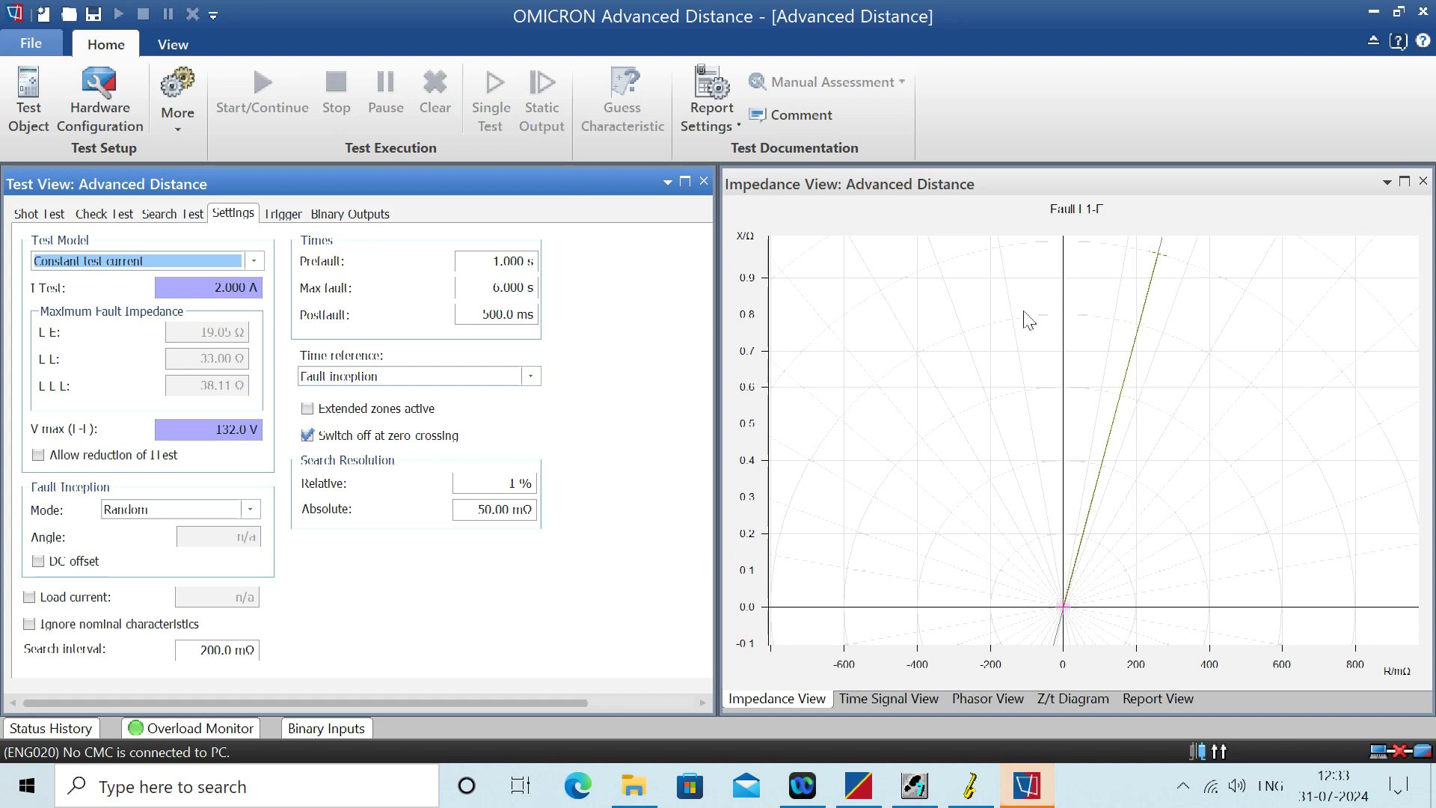
Import Sirohi.rio from the Desktop into the Advanced Distance test object.
click(43, 83)
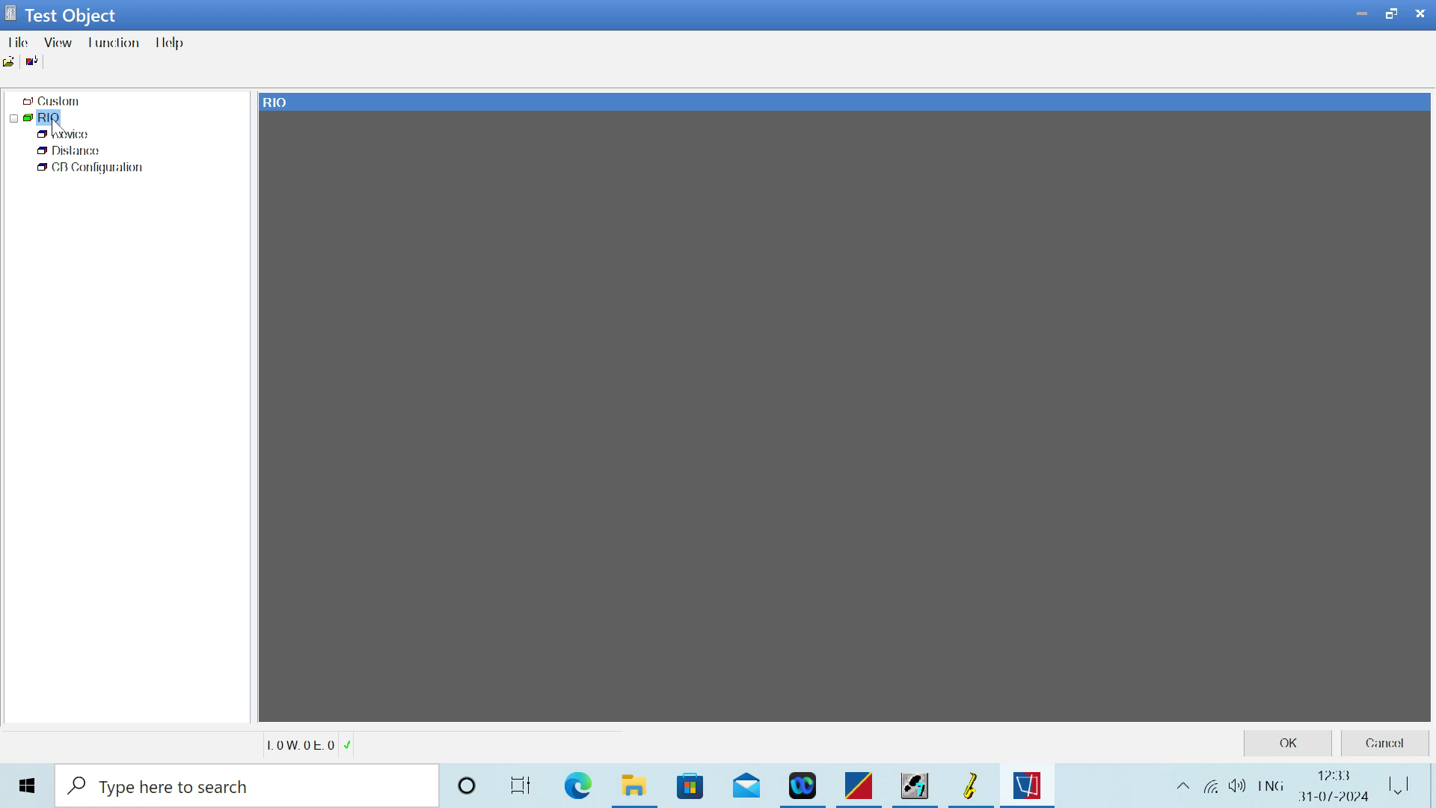
click(15, 46)
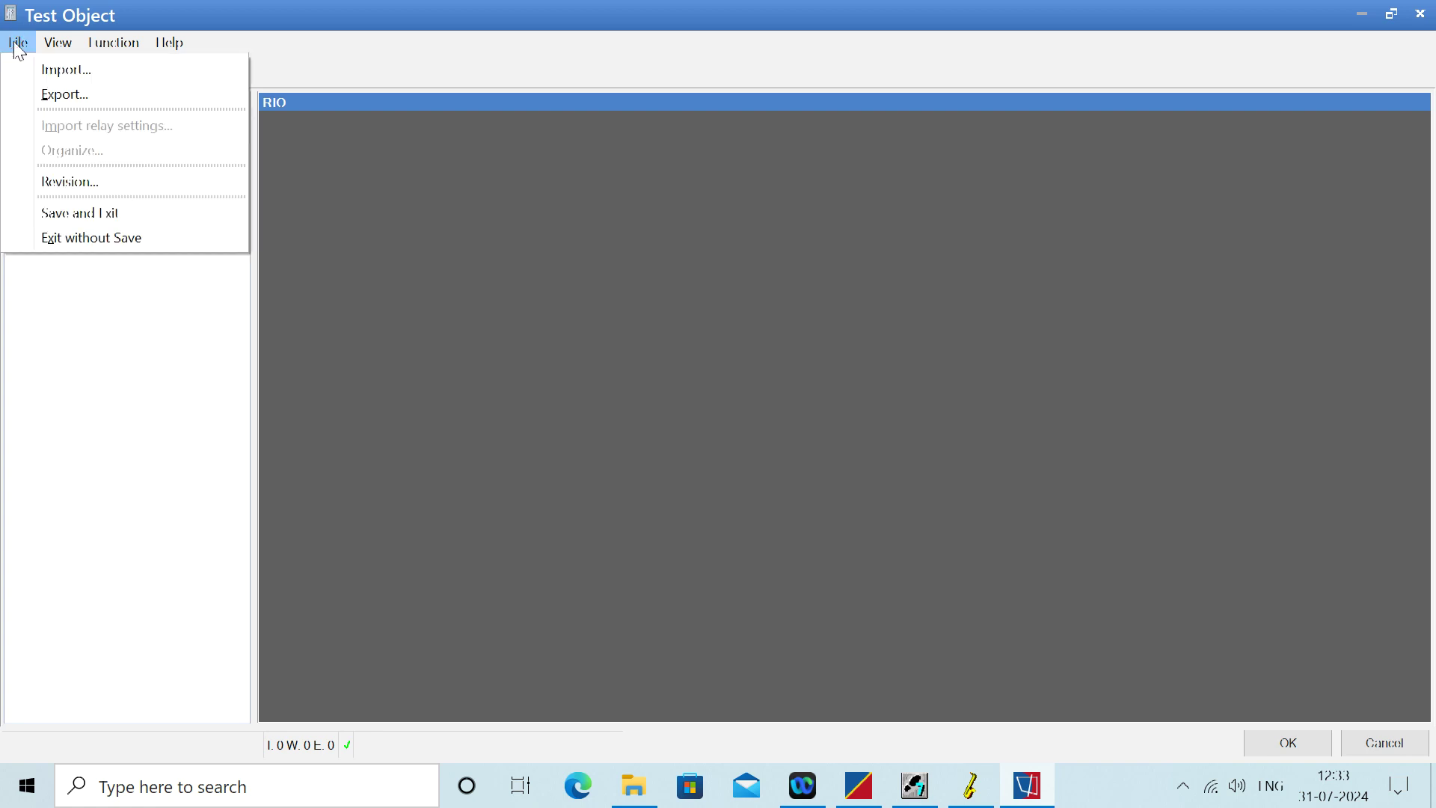
click(64, 73)
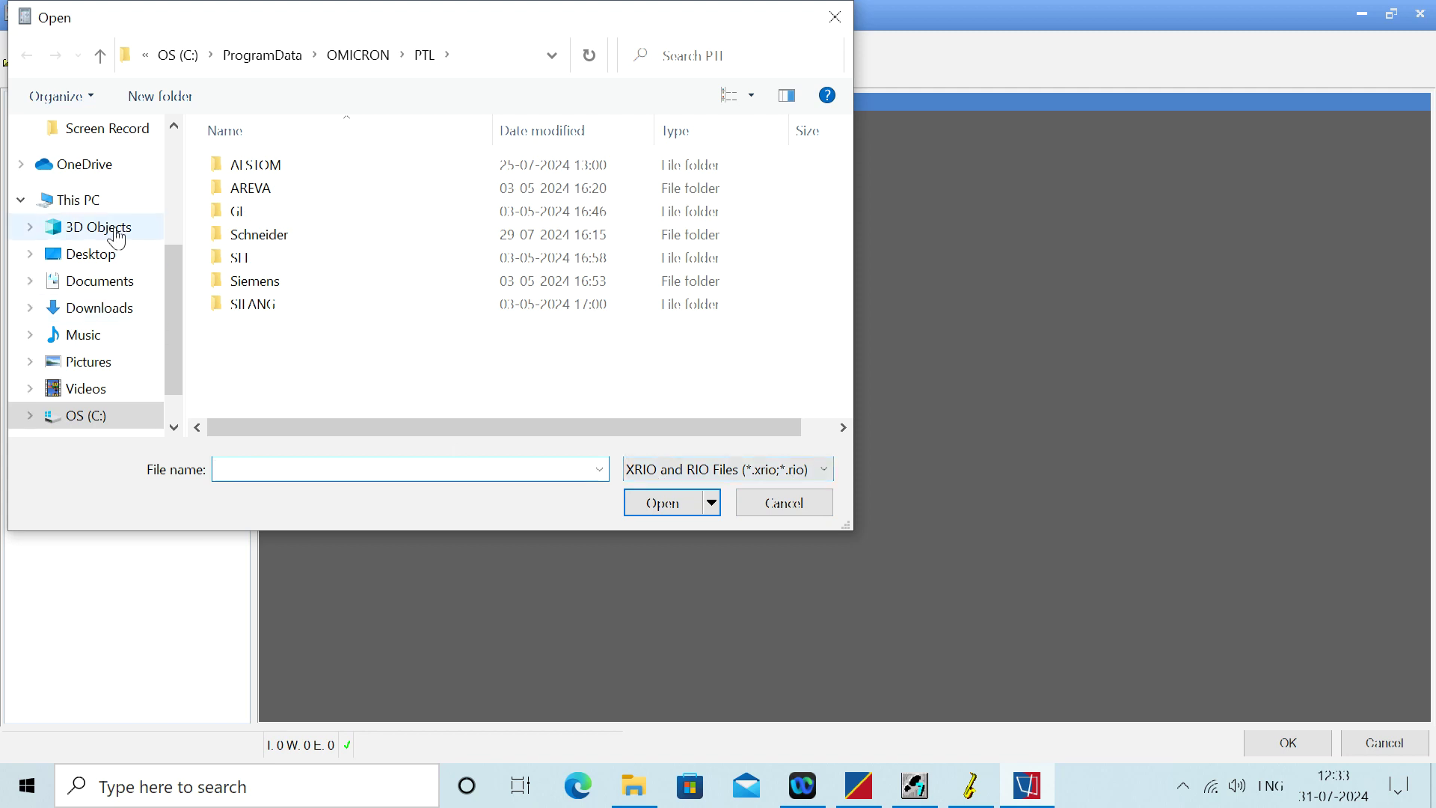
click(94, 263)
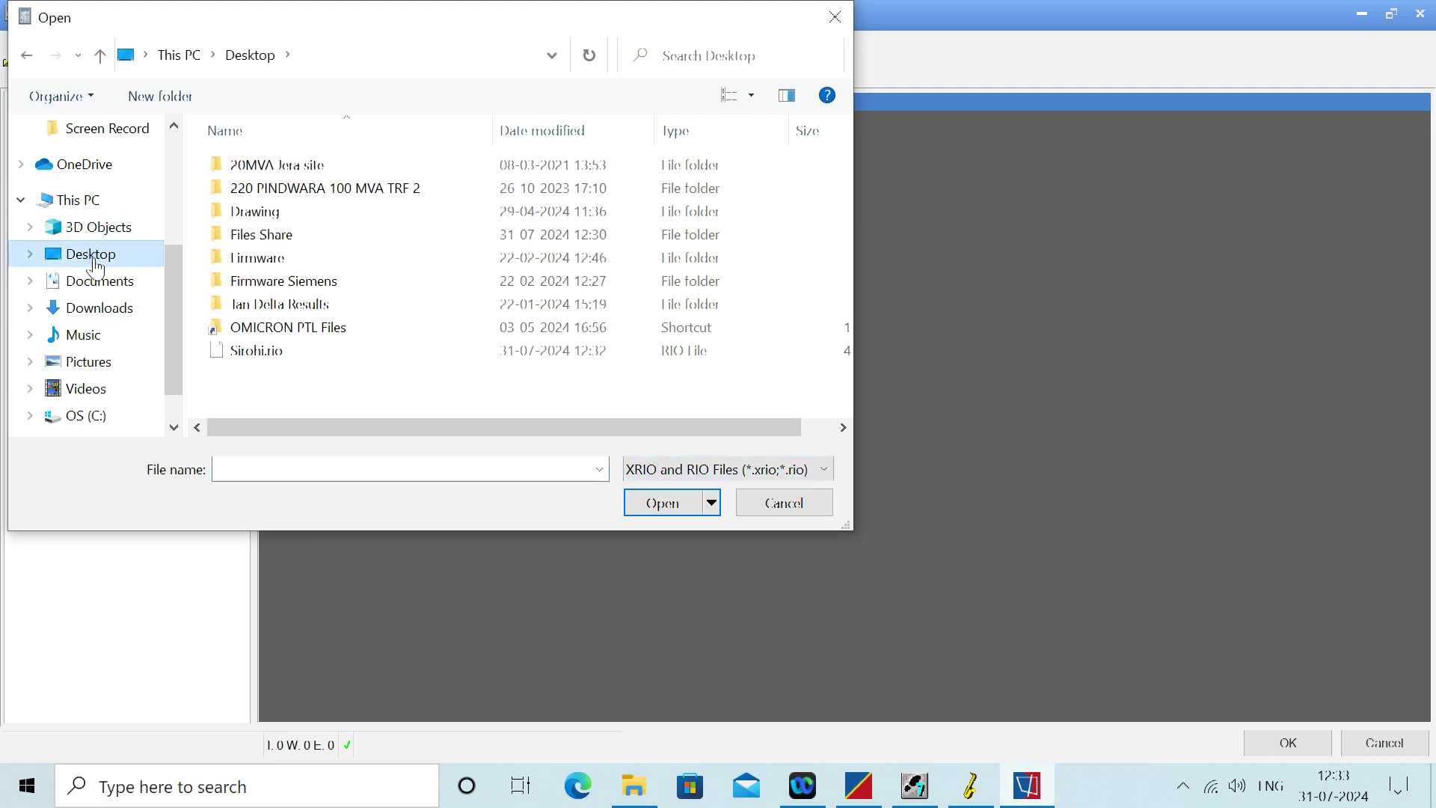
click(241, 352)
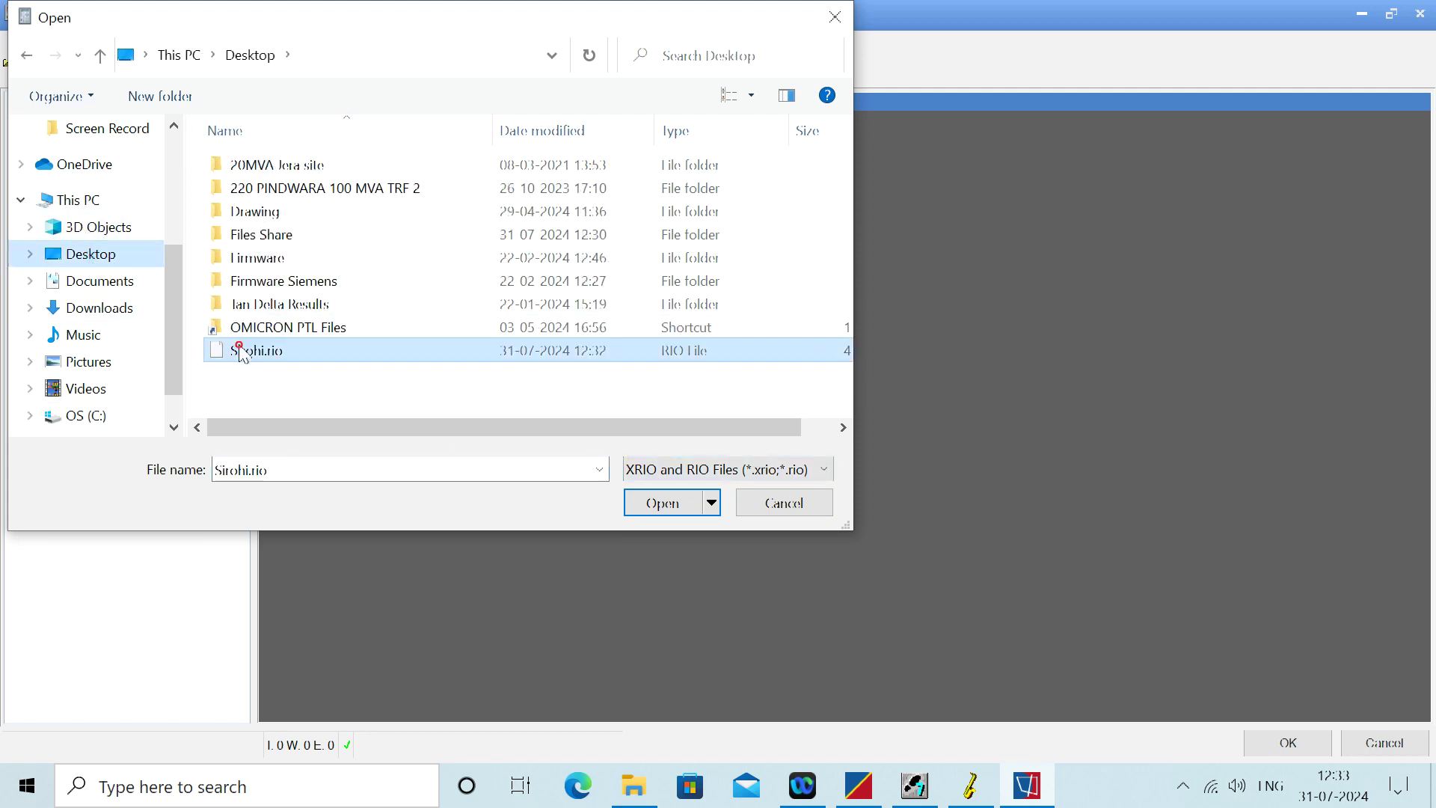
click(662, 502)
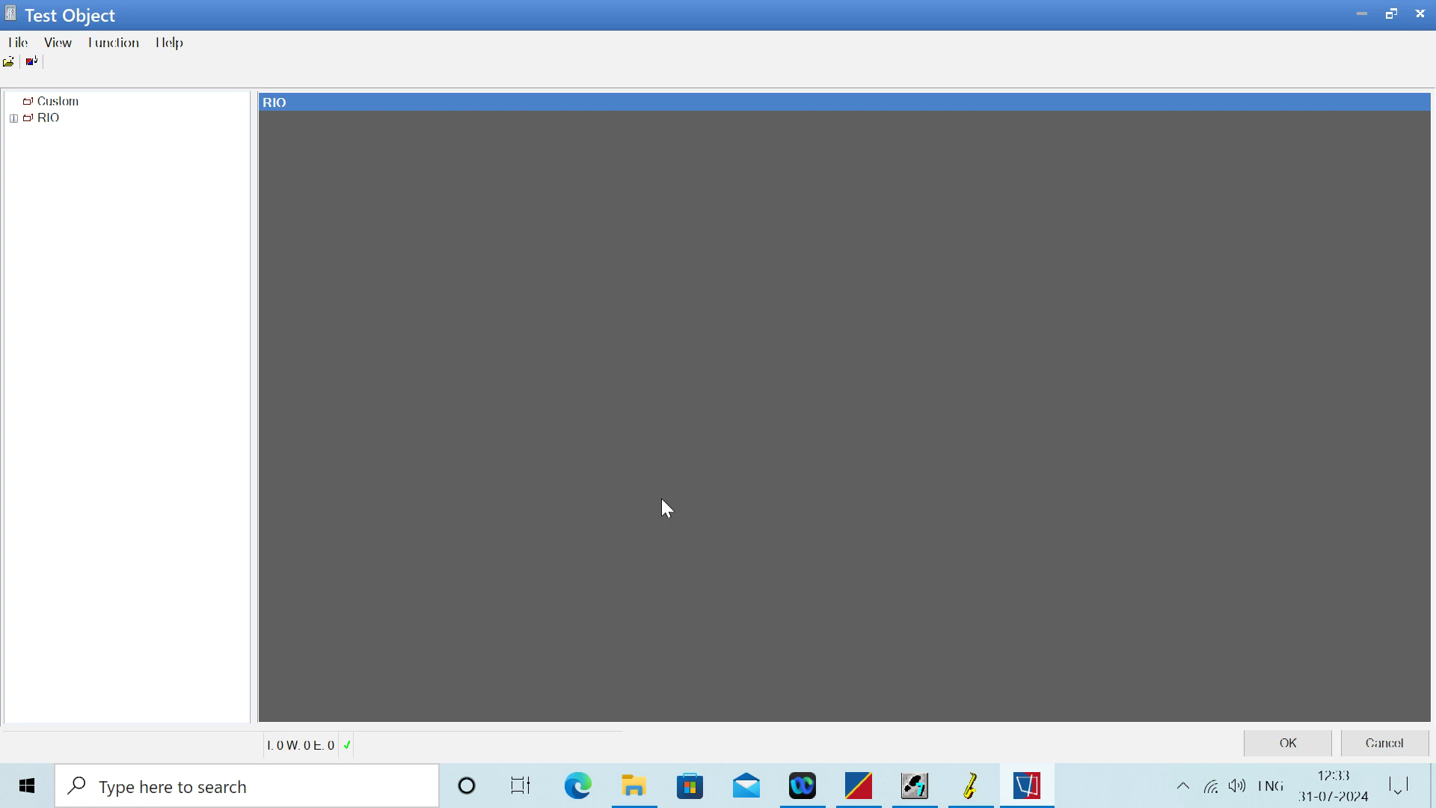
Set the line length to 5.22 Ω in the imported RIO distance protection parameters and accept the test object.
click(14, 119)
click(86, 138)
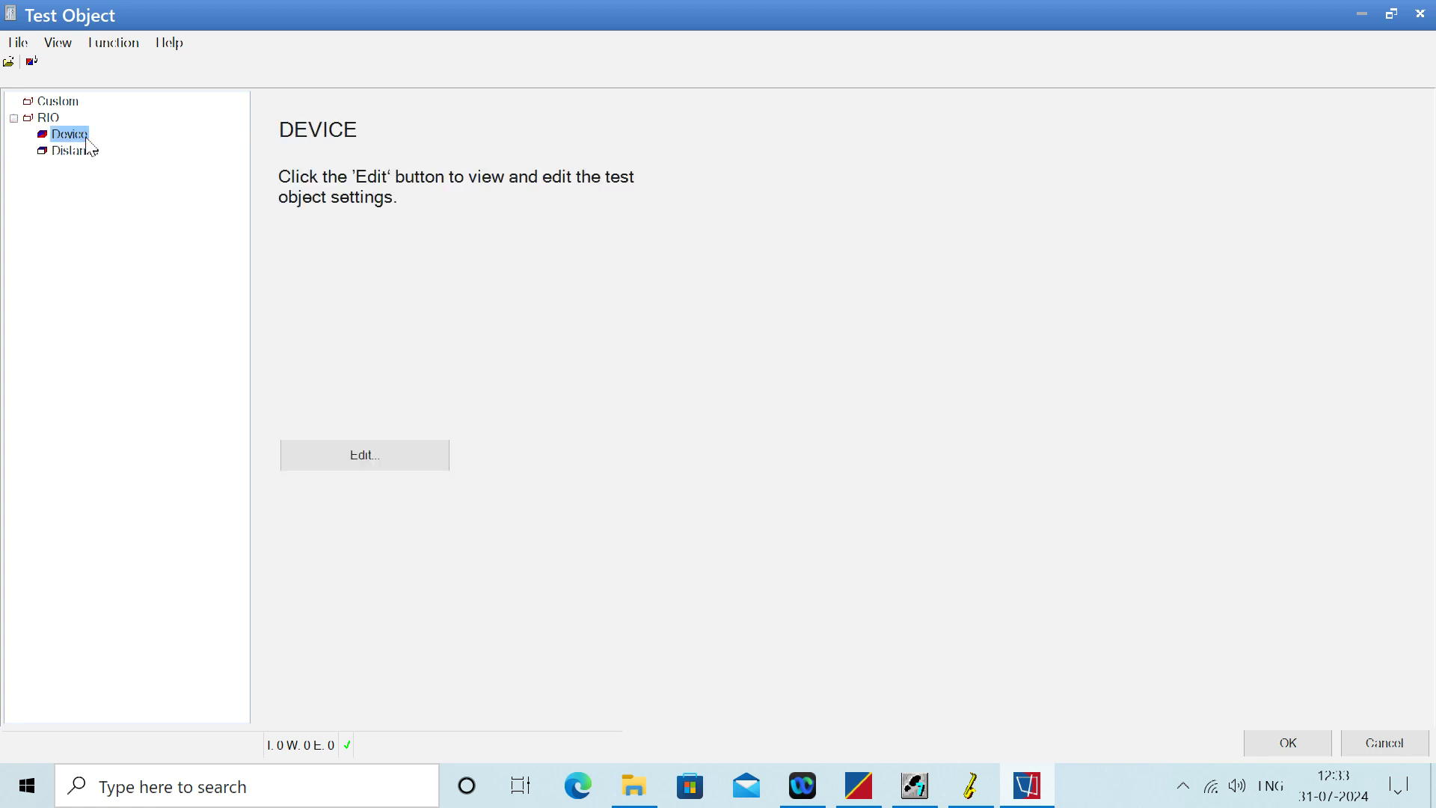
click(88, 149)
click(345, 465)
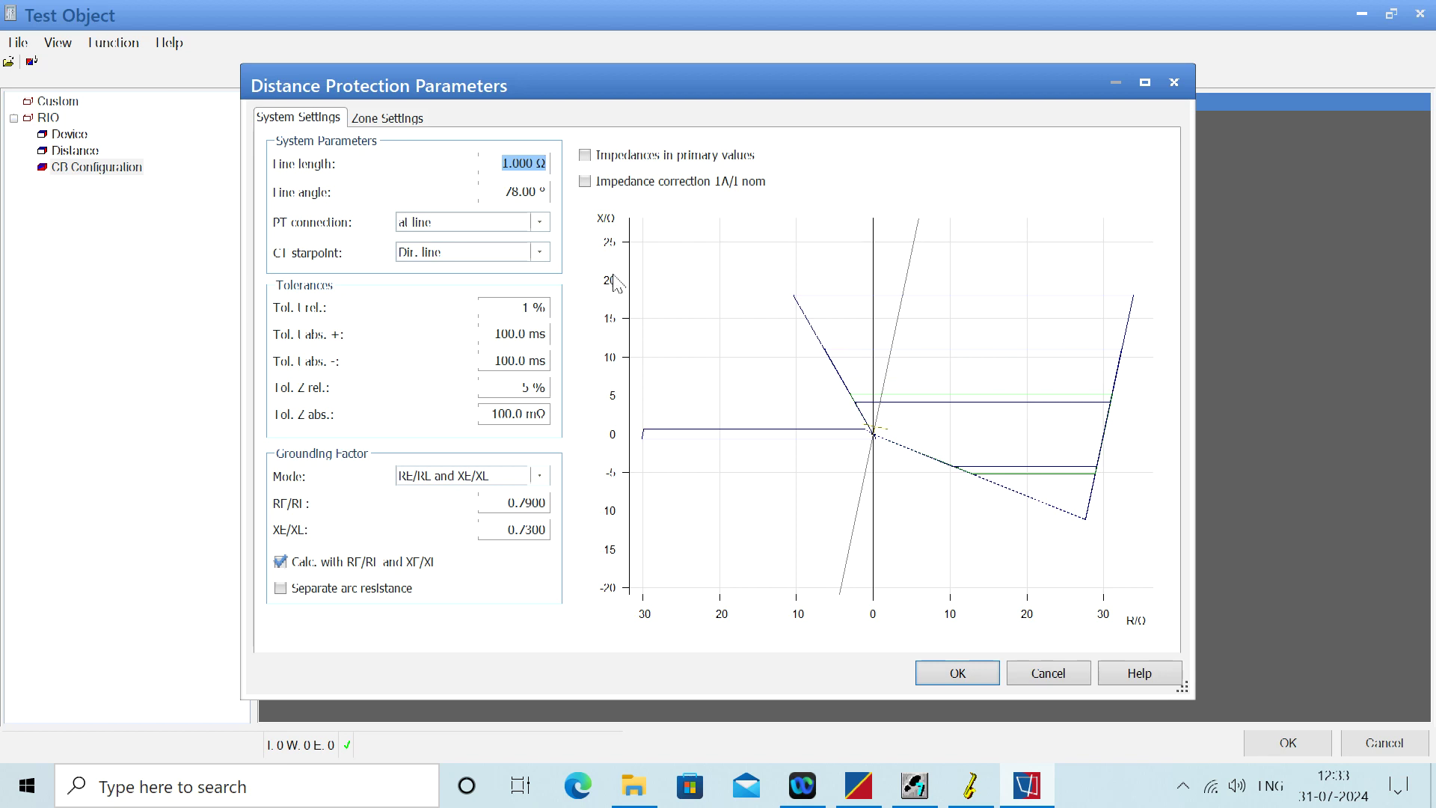
drag(497, 160, 534, 163)
text(5.22)
click(936, 682)
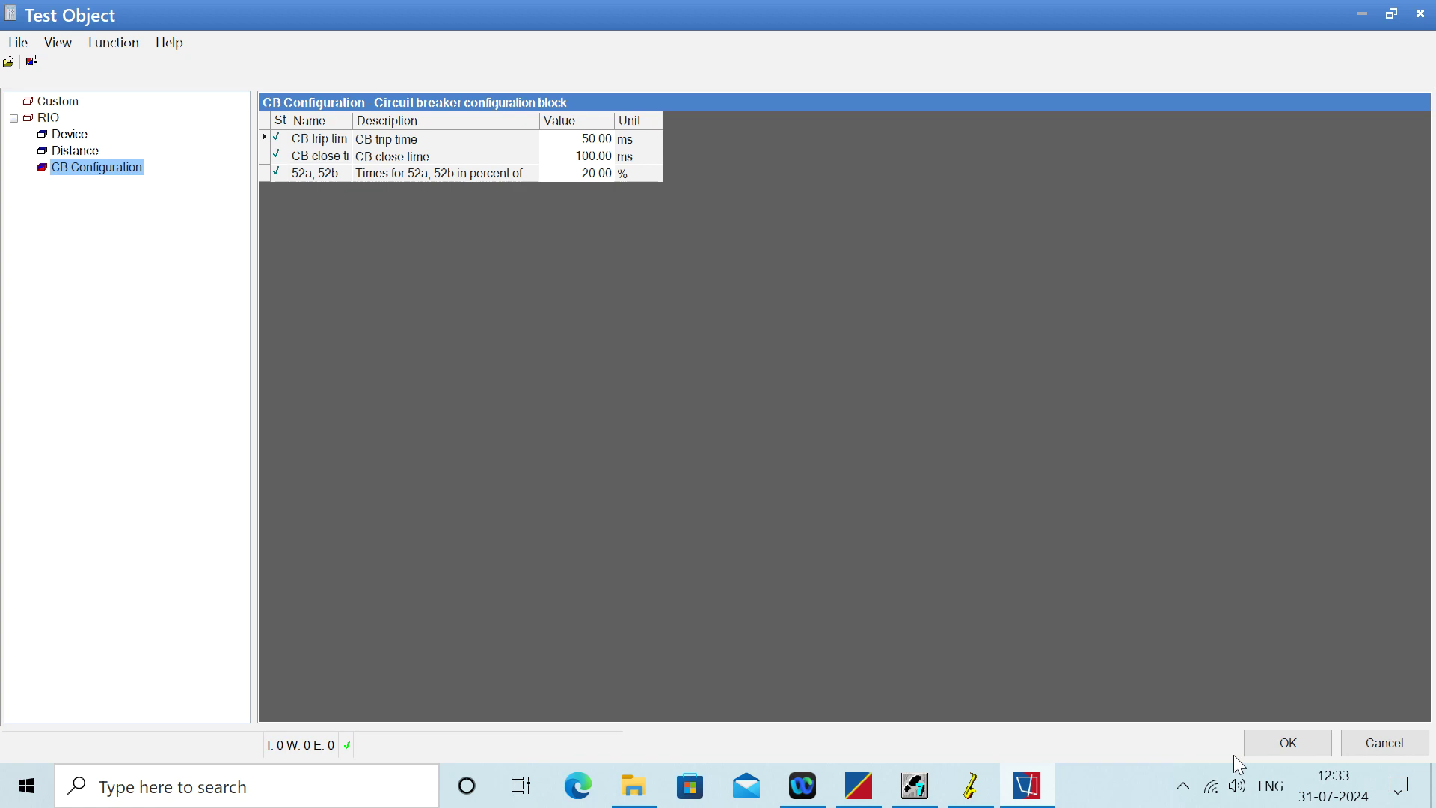
click(1276, 758)
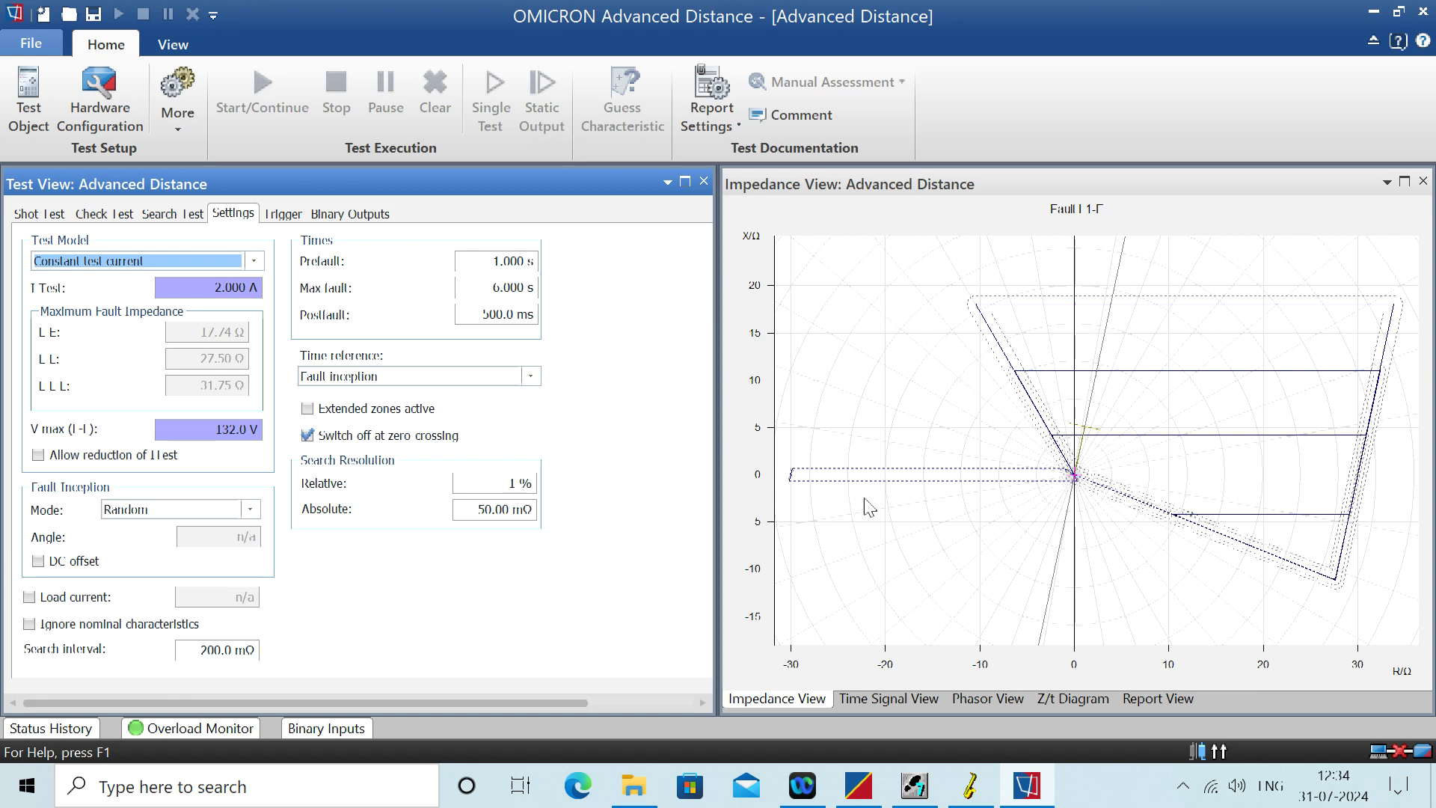
Pick the line-end point in the impedance plot, make the shot test's |Z| relative to line length, and close Advanced Distance without saving.
click(1088, 436)
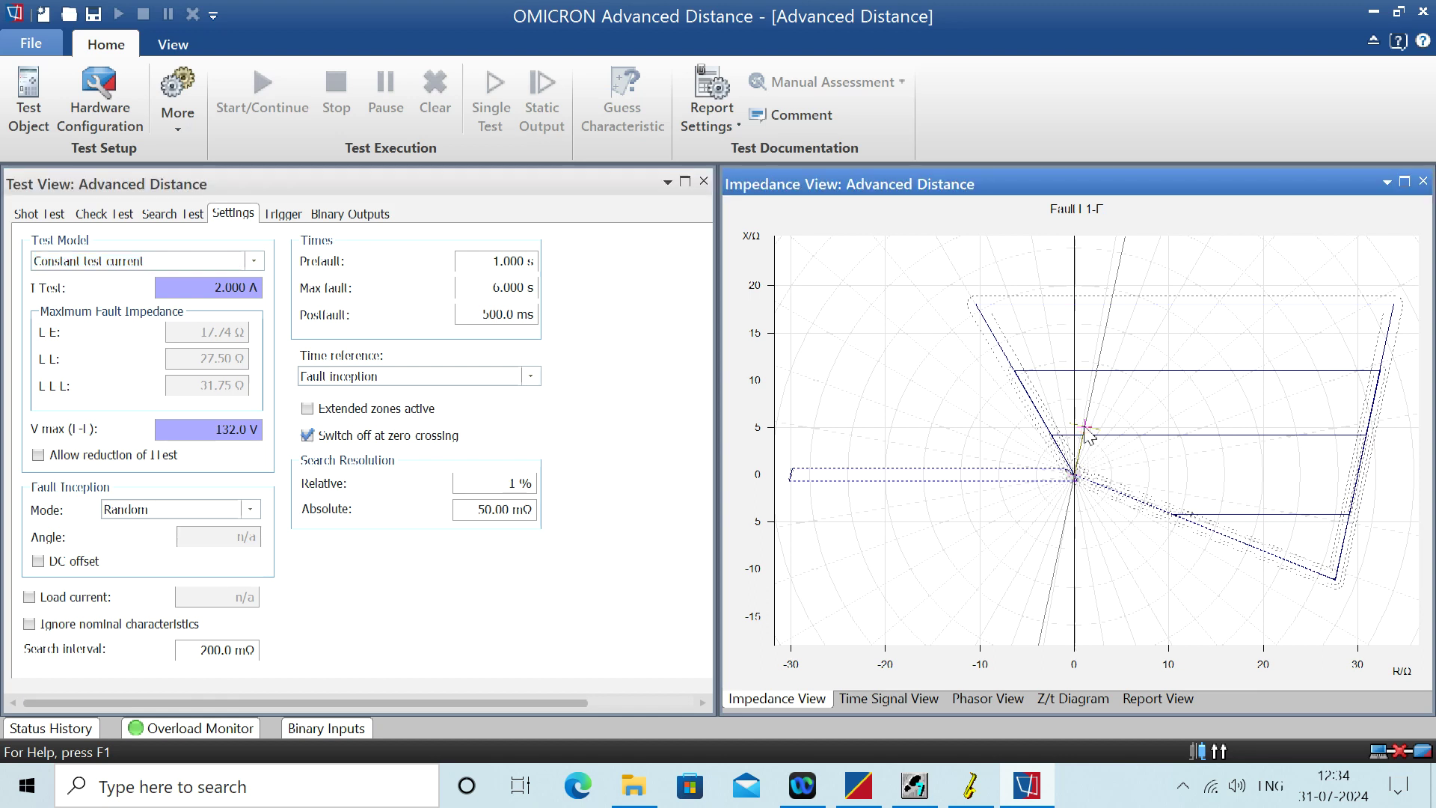
click(39, 213)
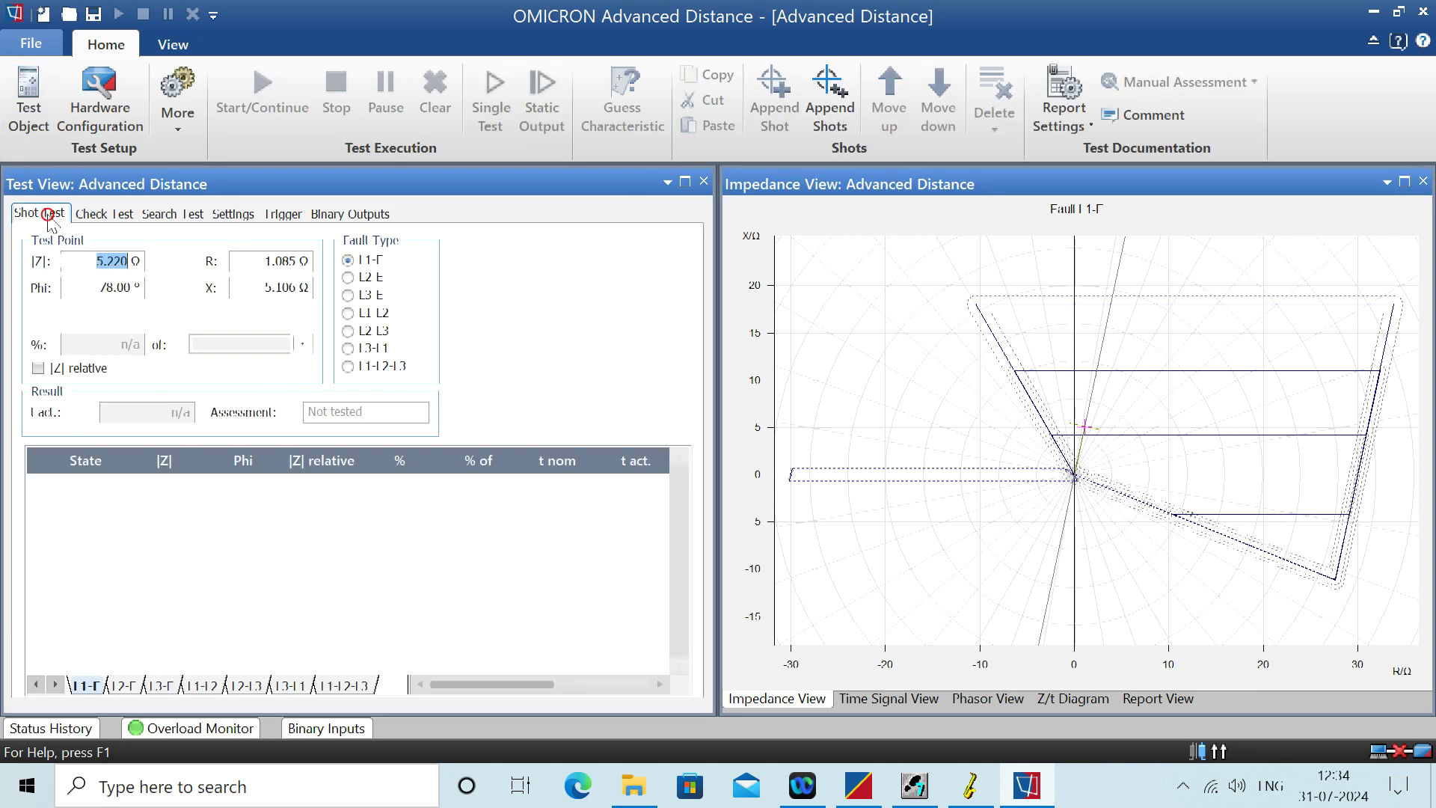
click(38, 368)
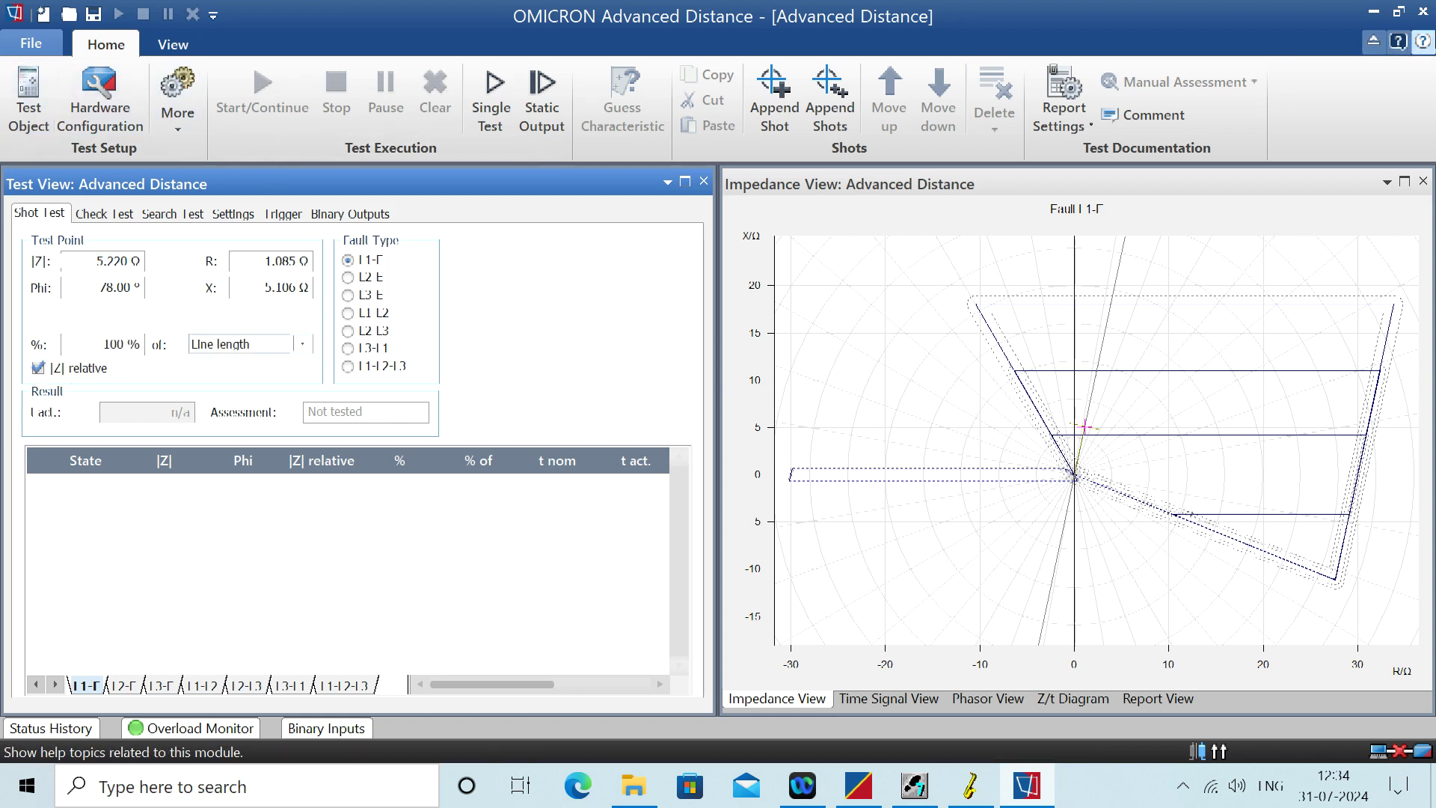
click(1423, 11)
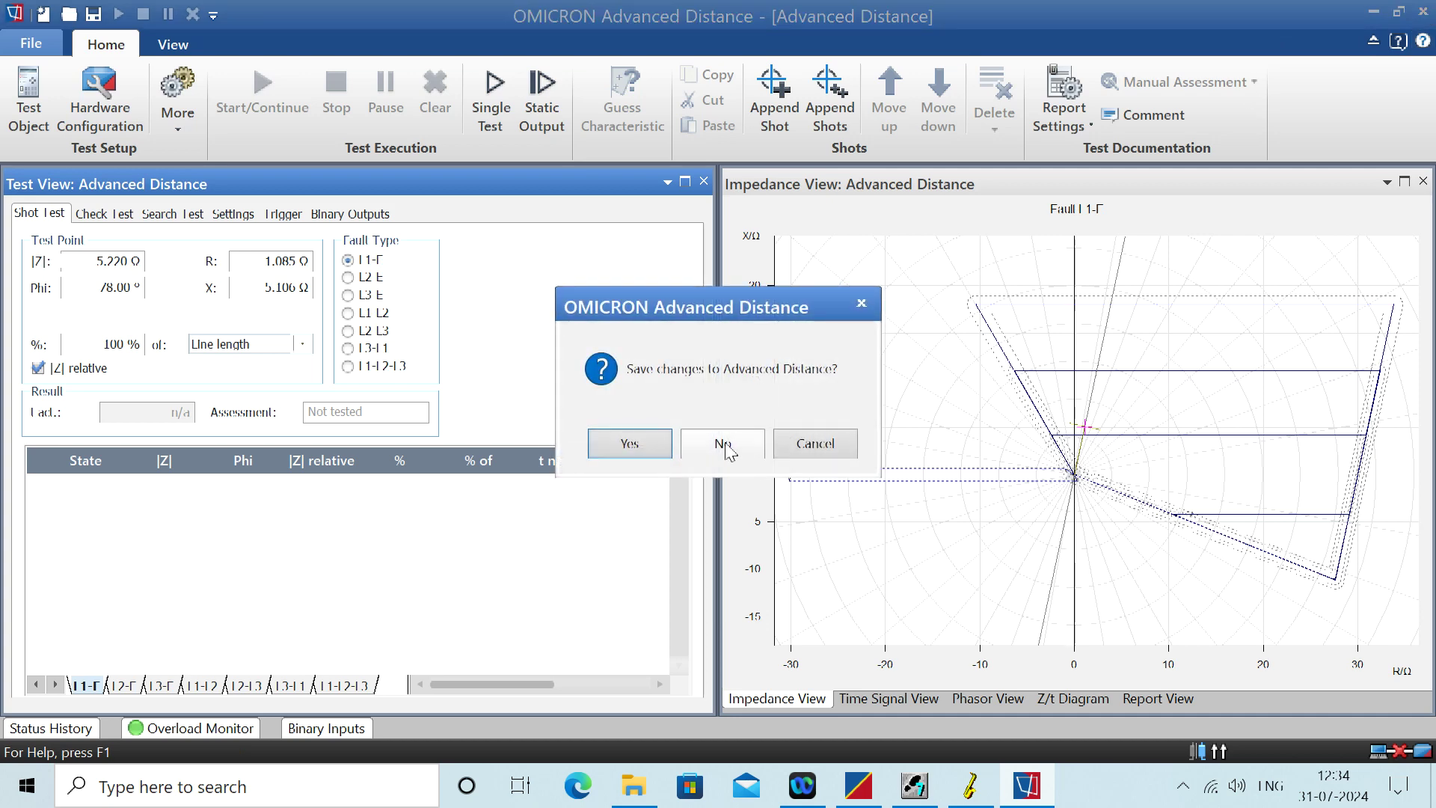
click(722, 444)
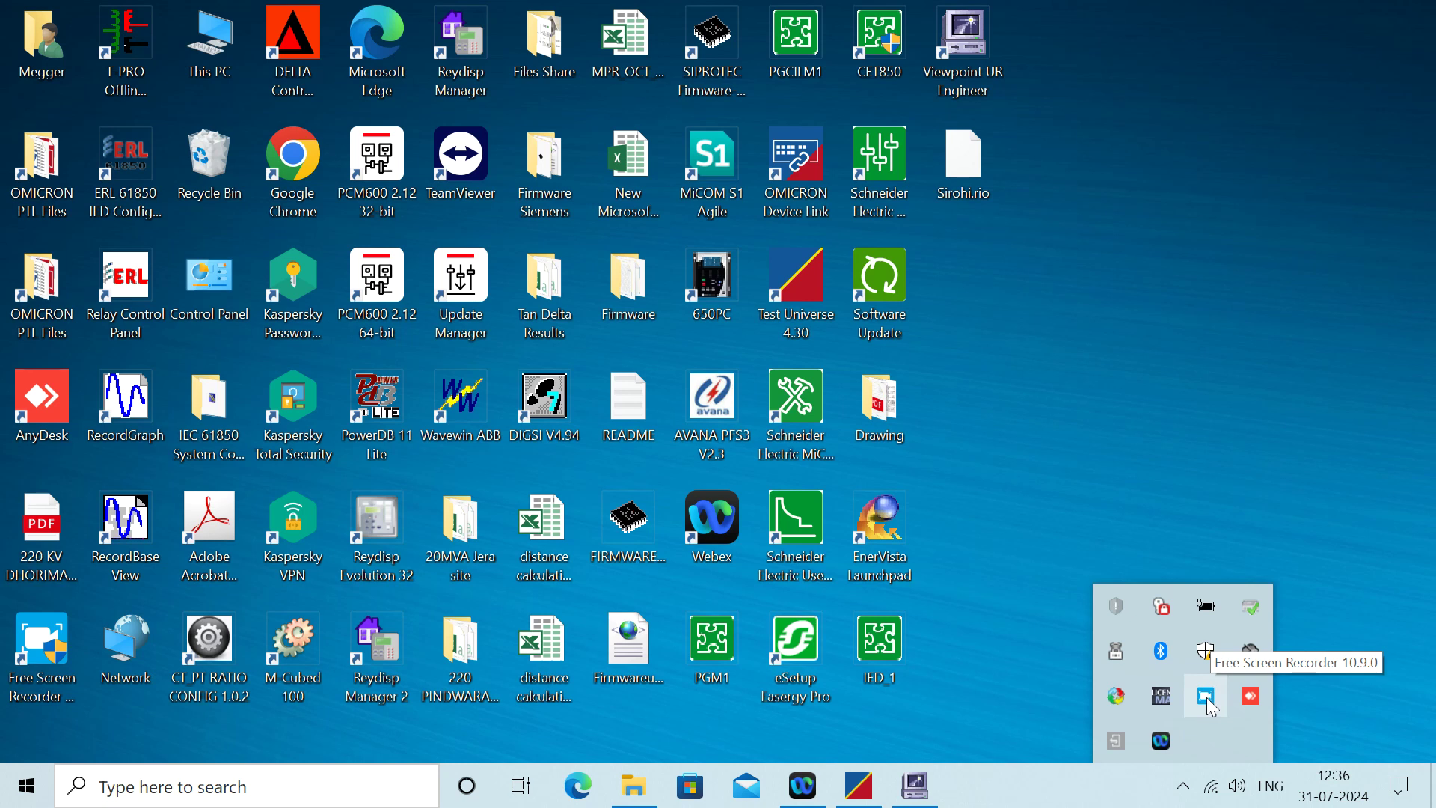
Switch to EnerVista Viewpoint UR Engineer.
click(1164, 439)
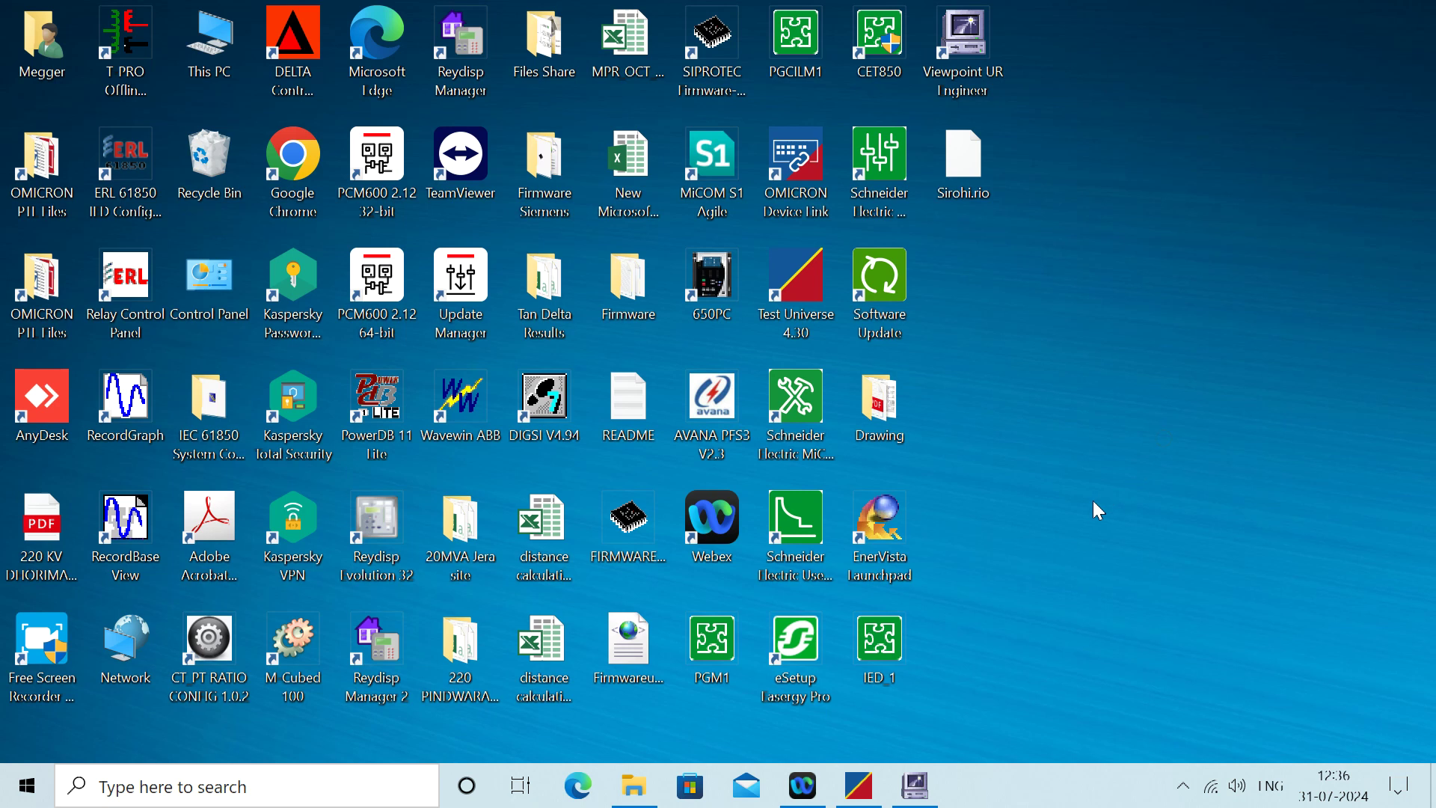
click(656, 795)
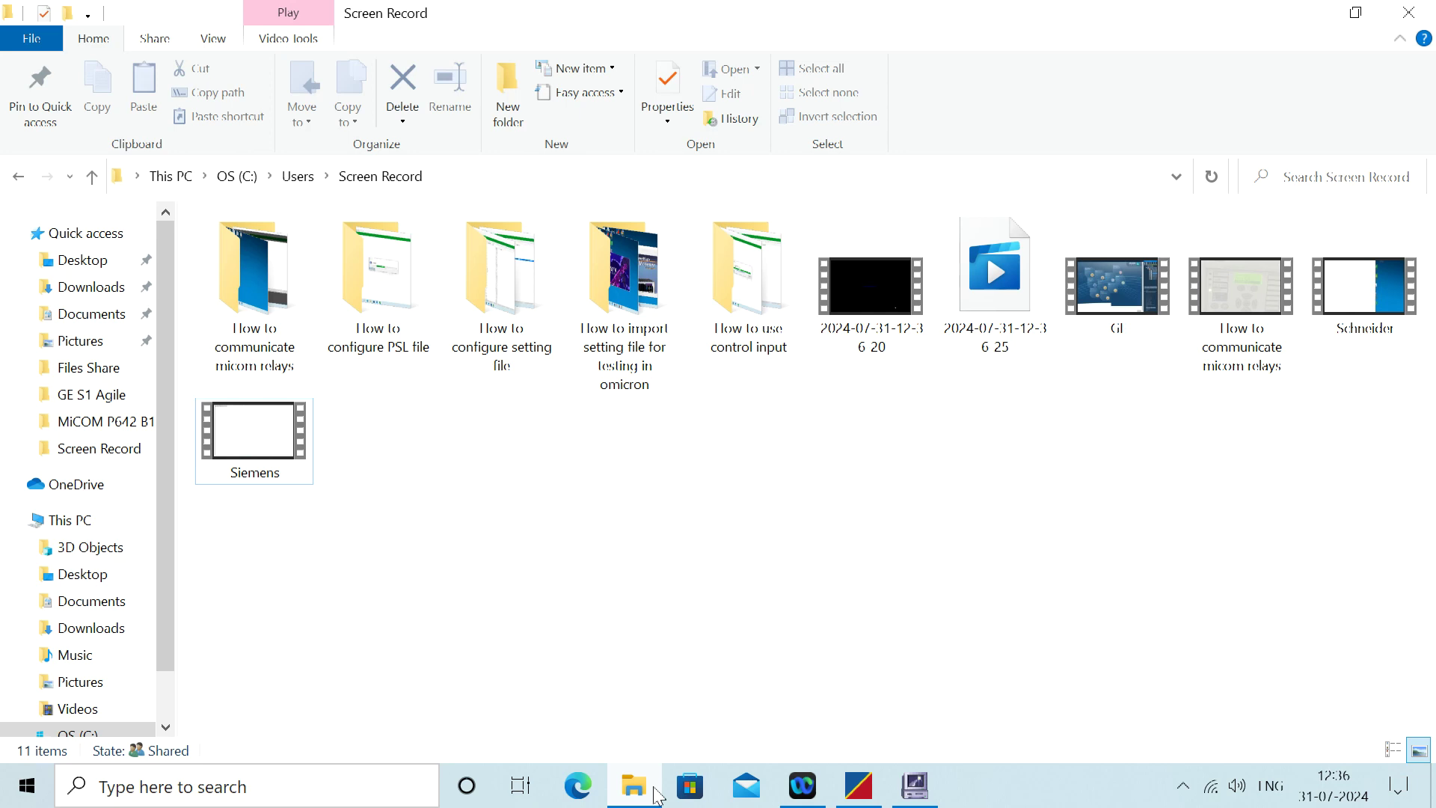
click(656, 795)
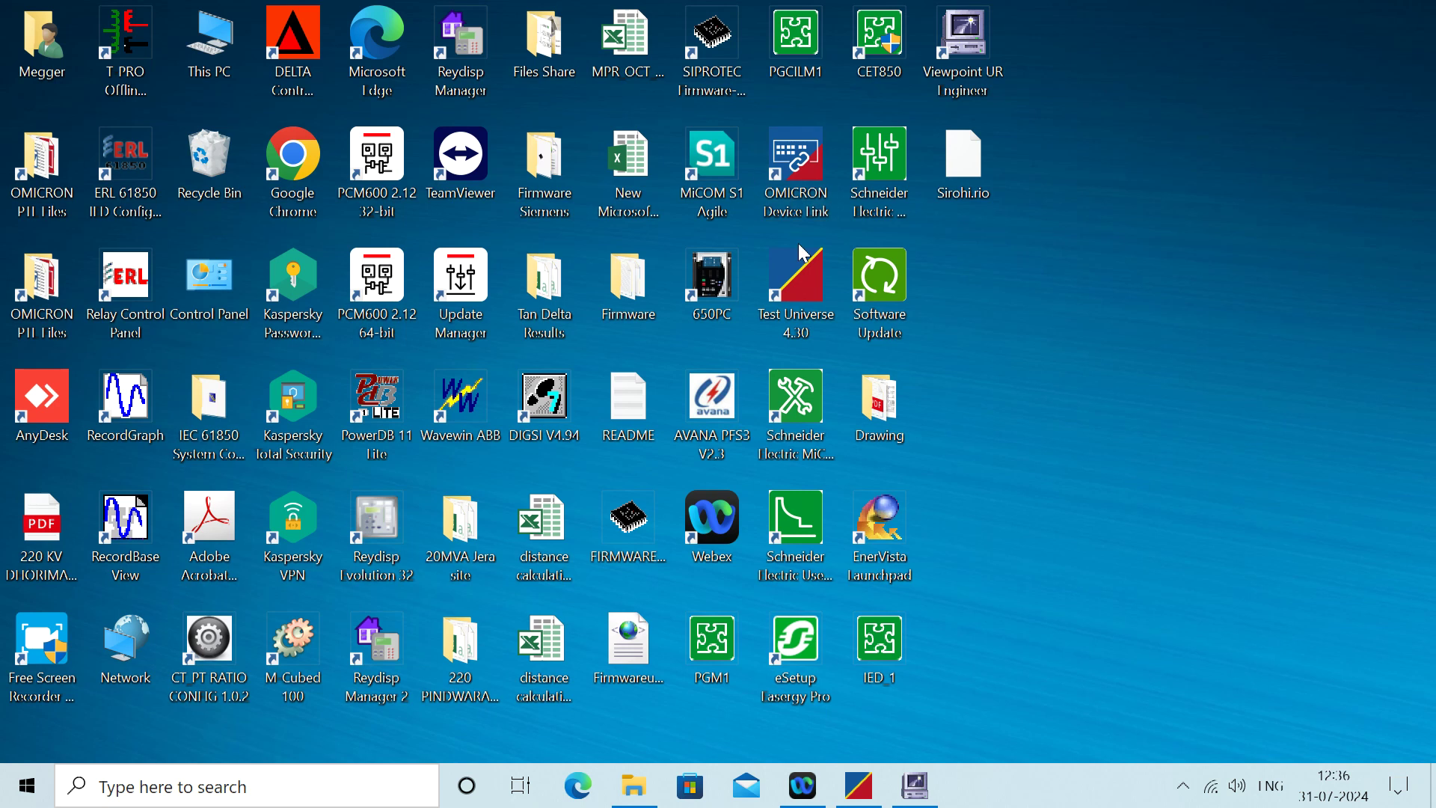
click(914, 787)
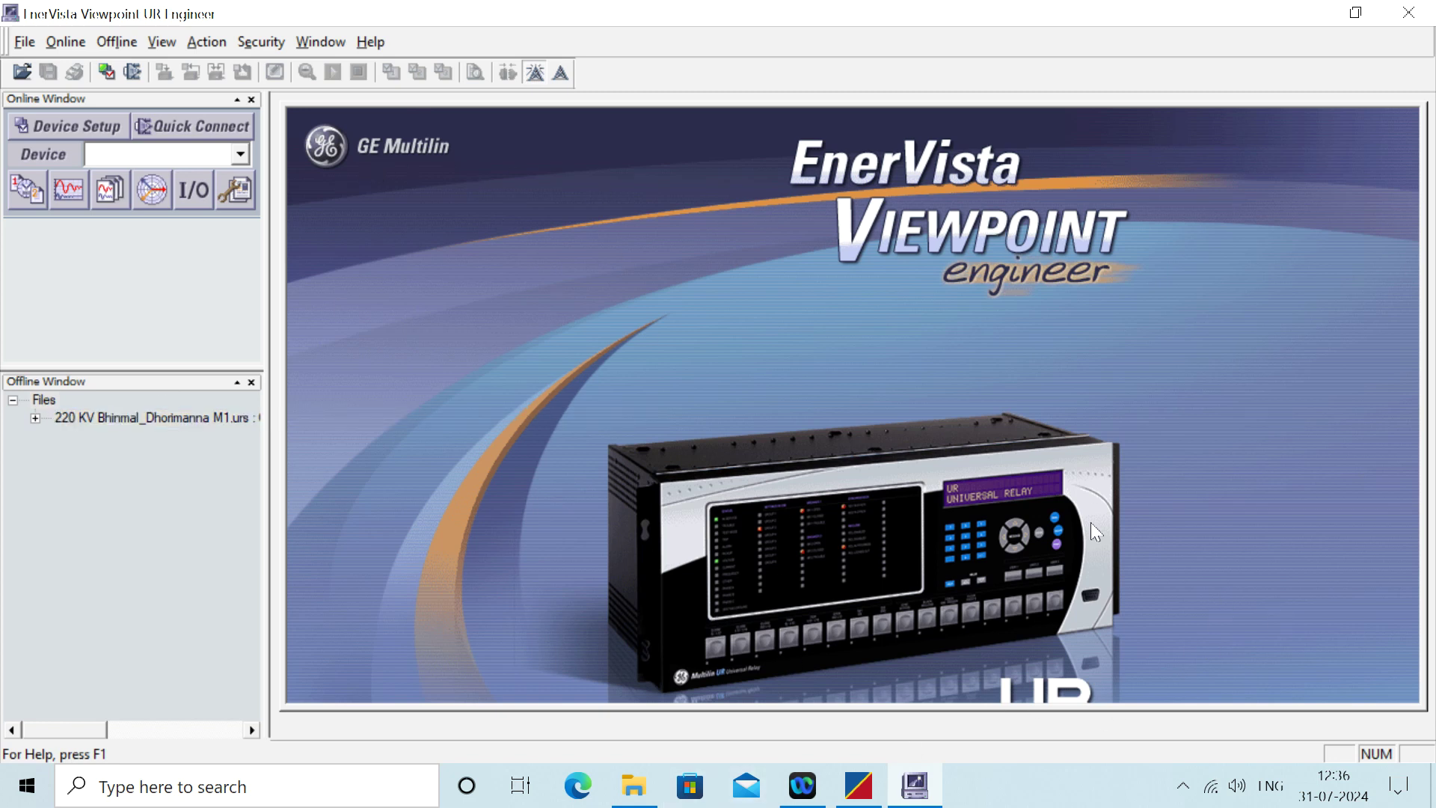
Export the 220 KV Bhinmal_Dhorimanna M1 settings file to the Desktop as CSV, with settings group 6 cleared.
right_click(81, 414)
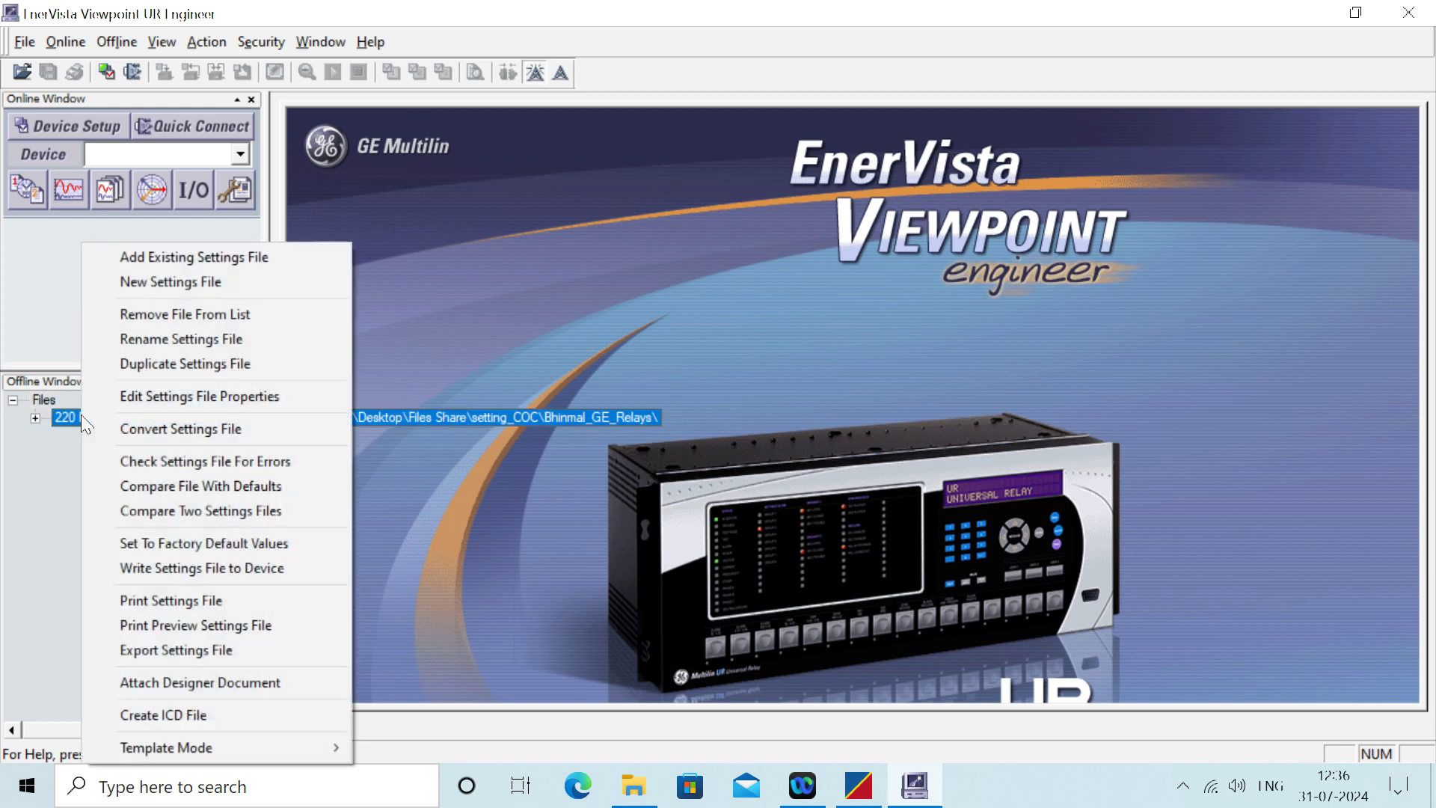
click(199, 653)
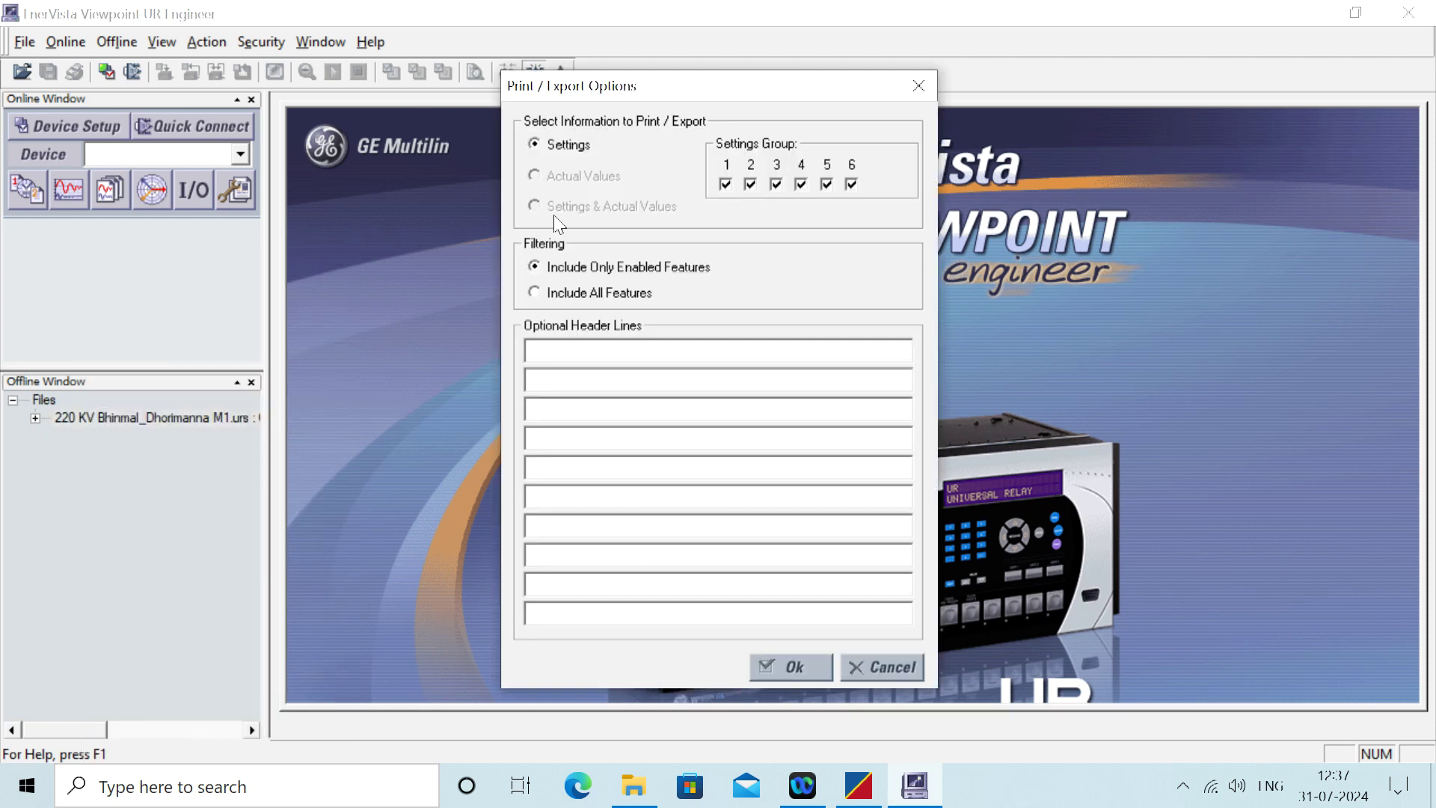
click(851, 186)
click(791, 668)
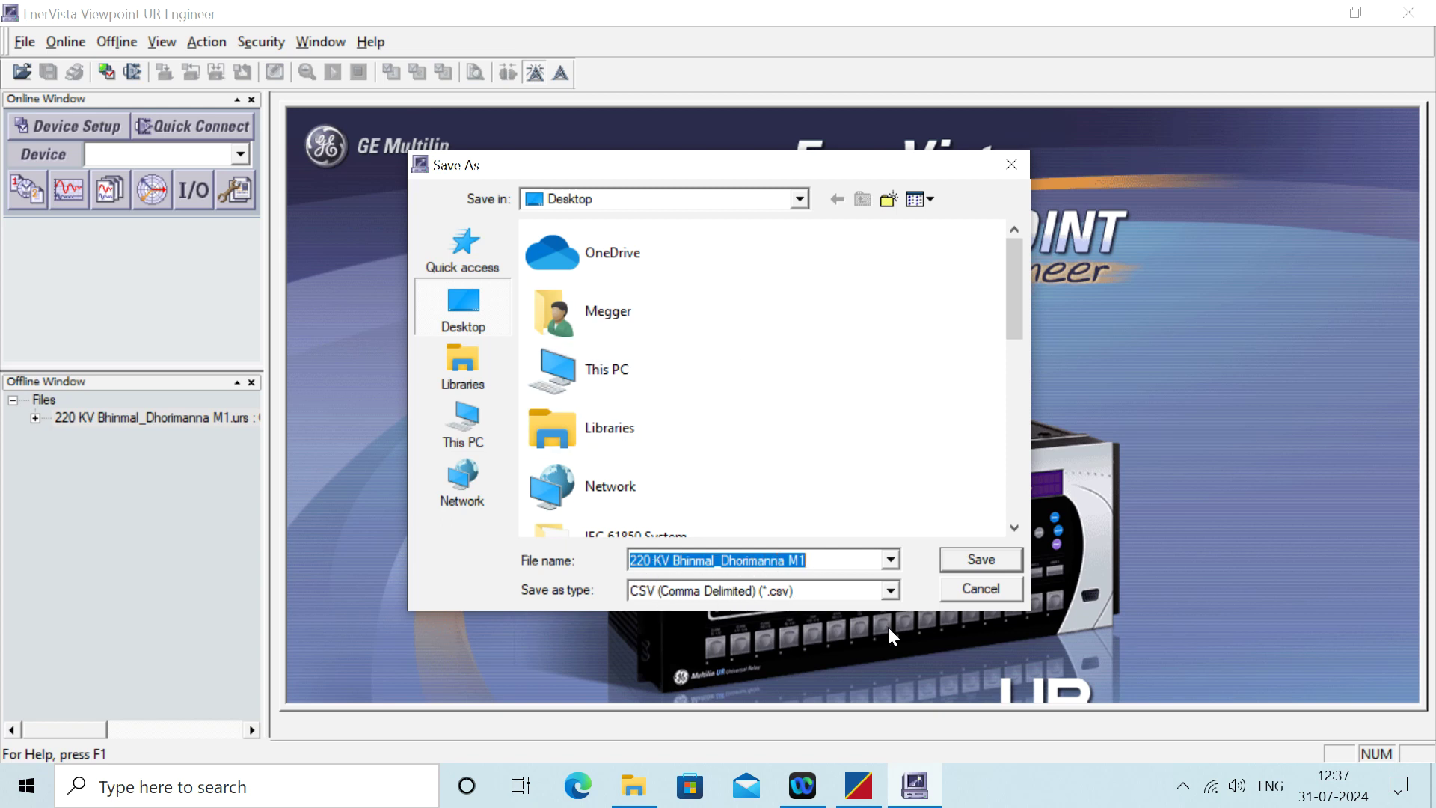
click(970, 566)
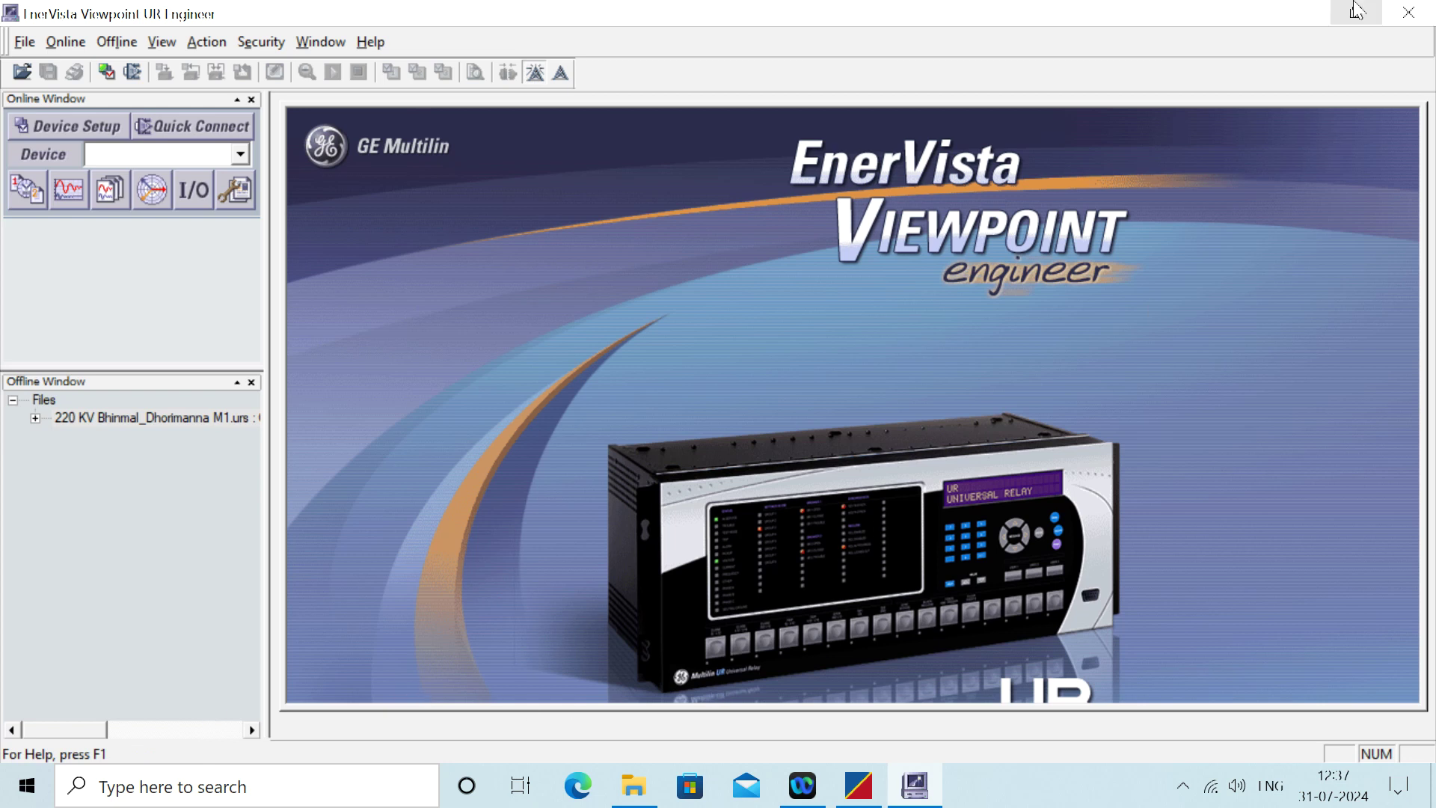
Locate the exported CSV file on the desktop, then switch to OMICRON Test Universe and start Advanced Distance.
click(1307, 14)
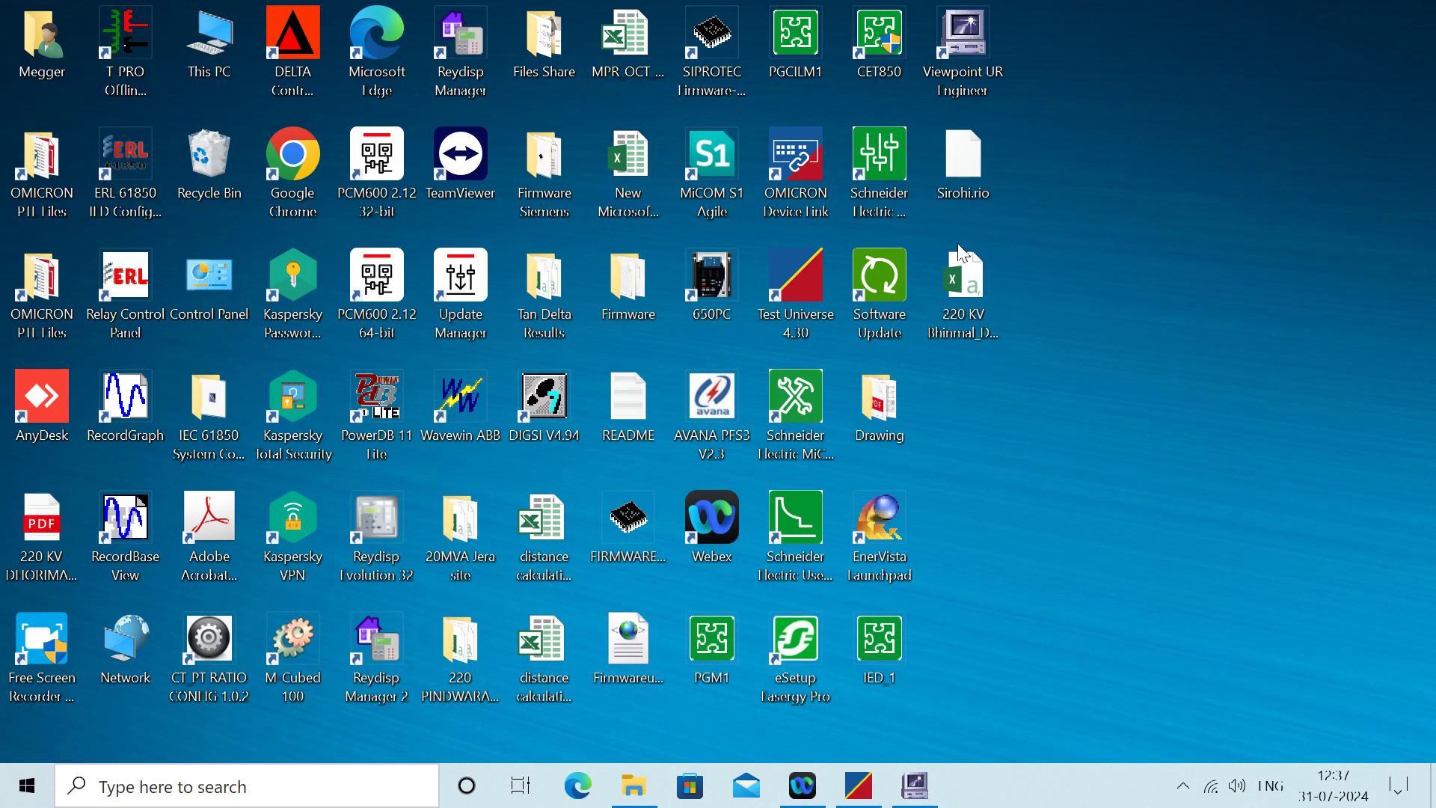
click(963, 296)
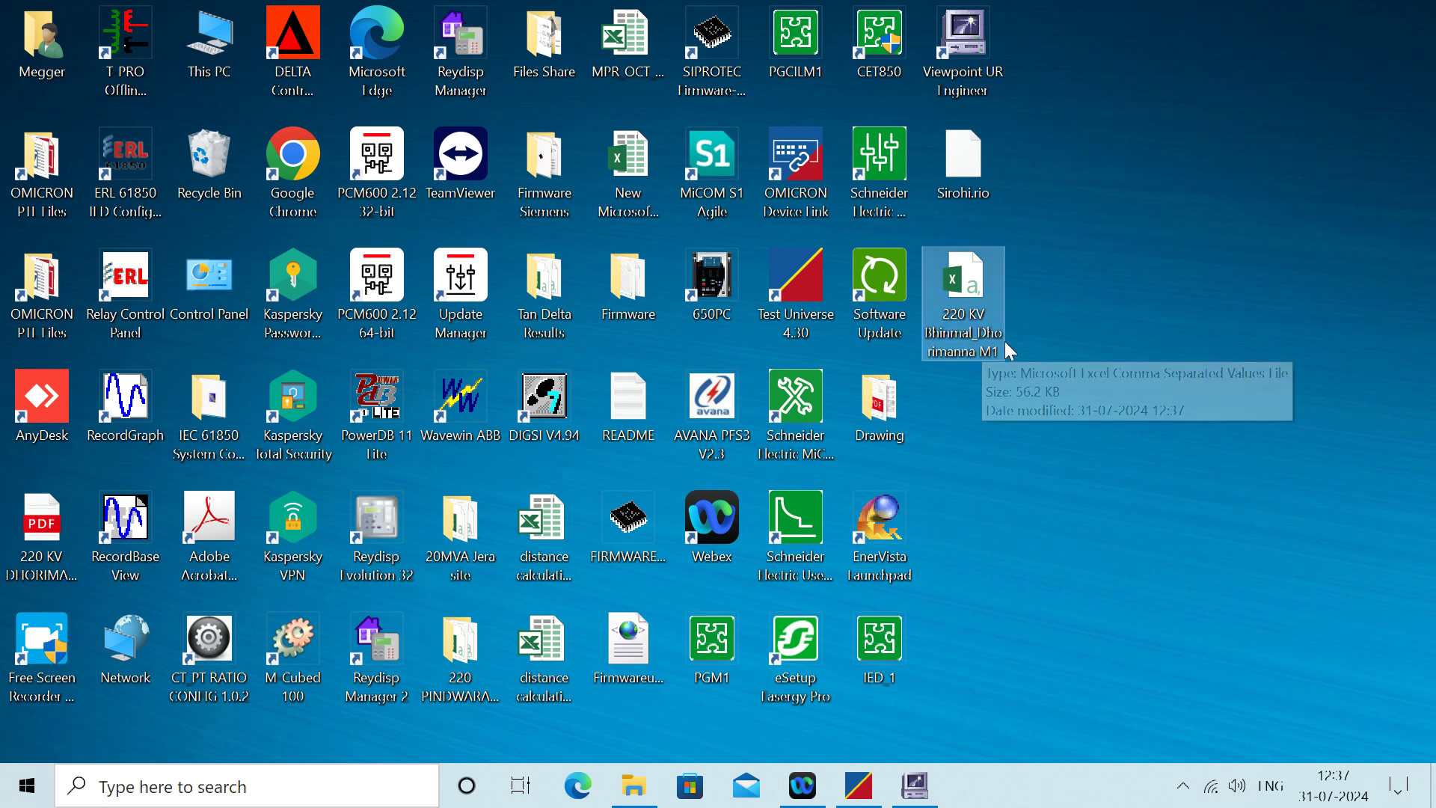
click(882, 794)
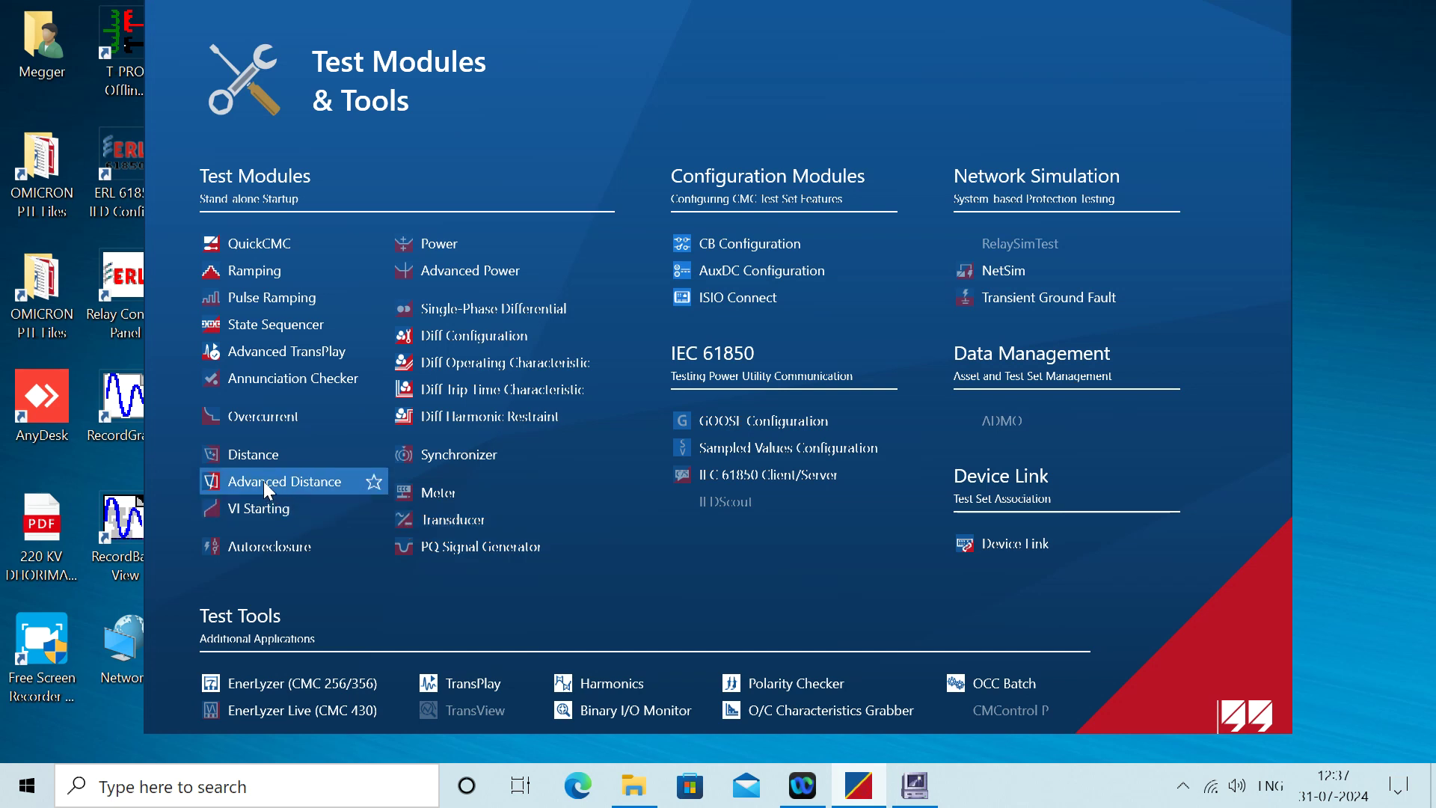
click(263, 483)
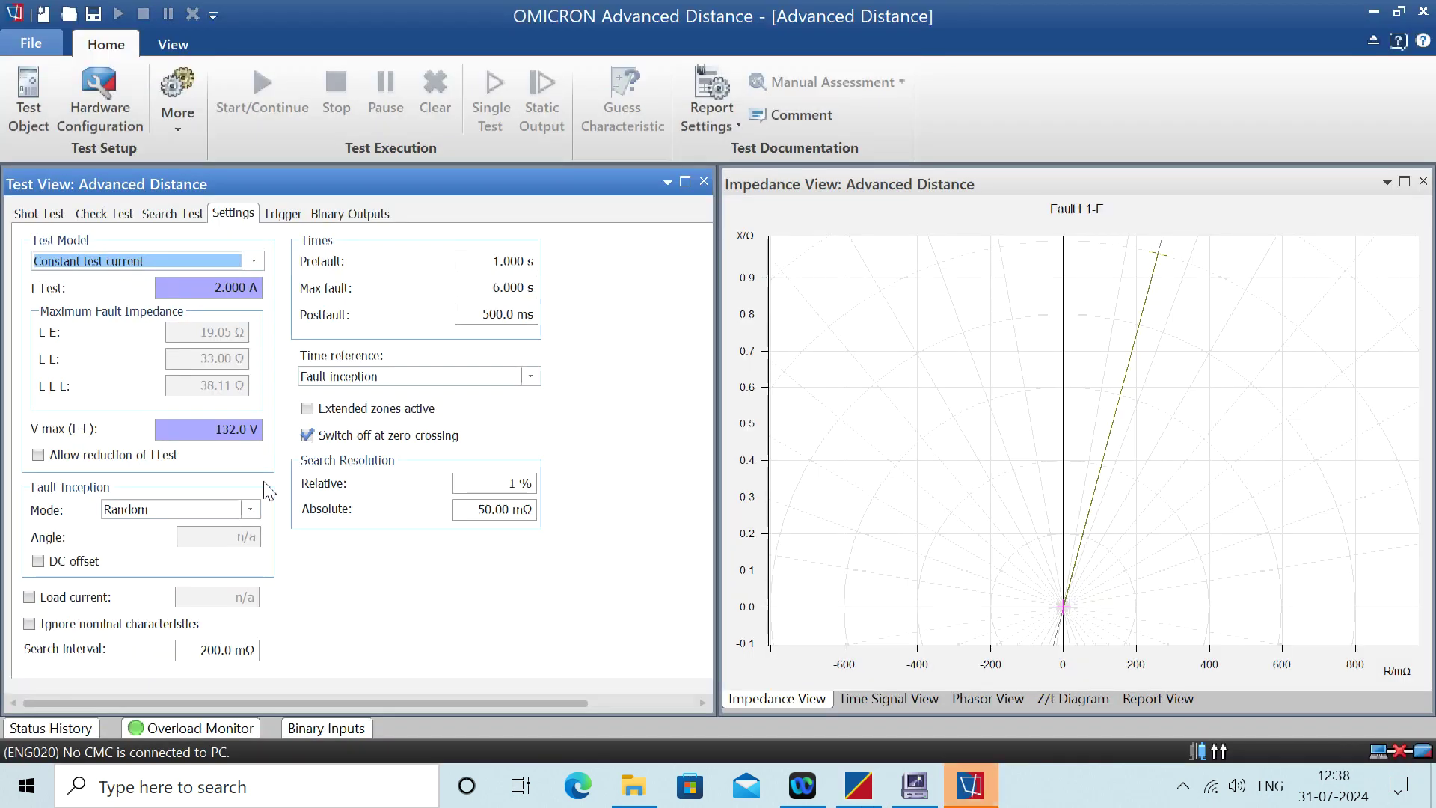
Import the GE Multilin D60 V8.4x Line XRIO template from the OMICRON PTL library's GE folder into the test object.
click(34, 110)
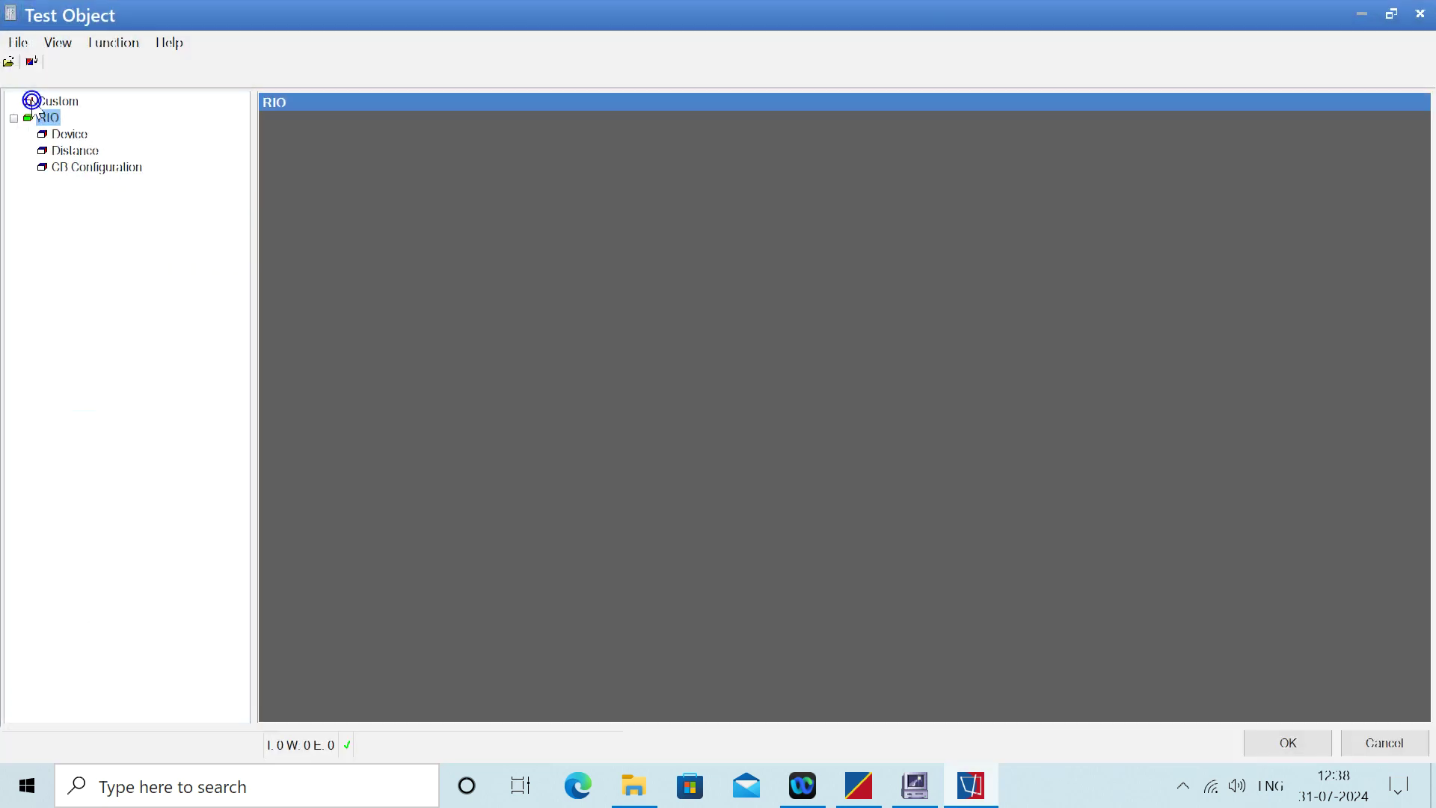
click(9, 61)
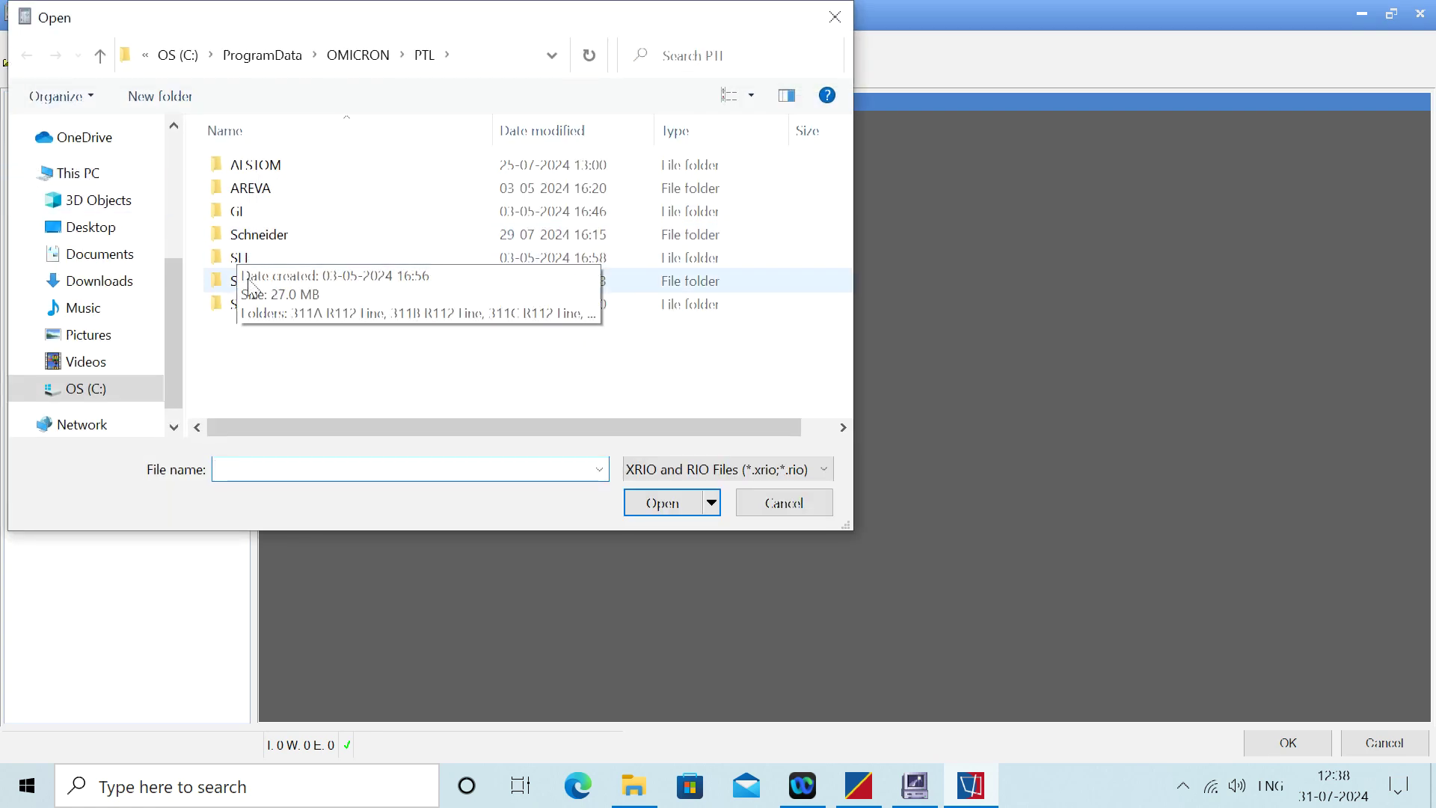
double_click(252, 213)
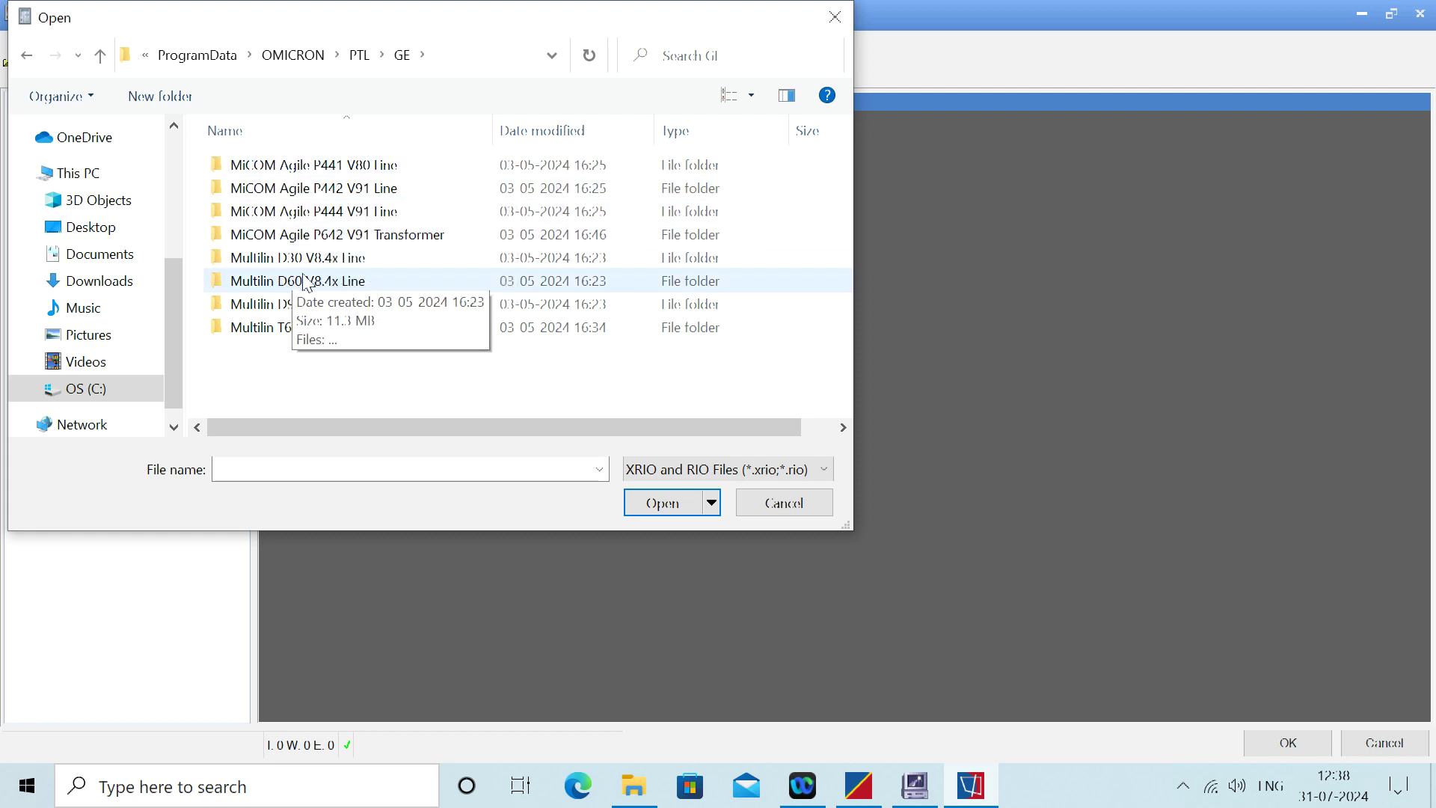
click(289, 280)
double_click(290, 281)
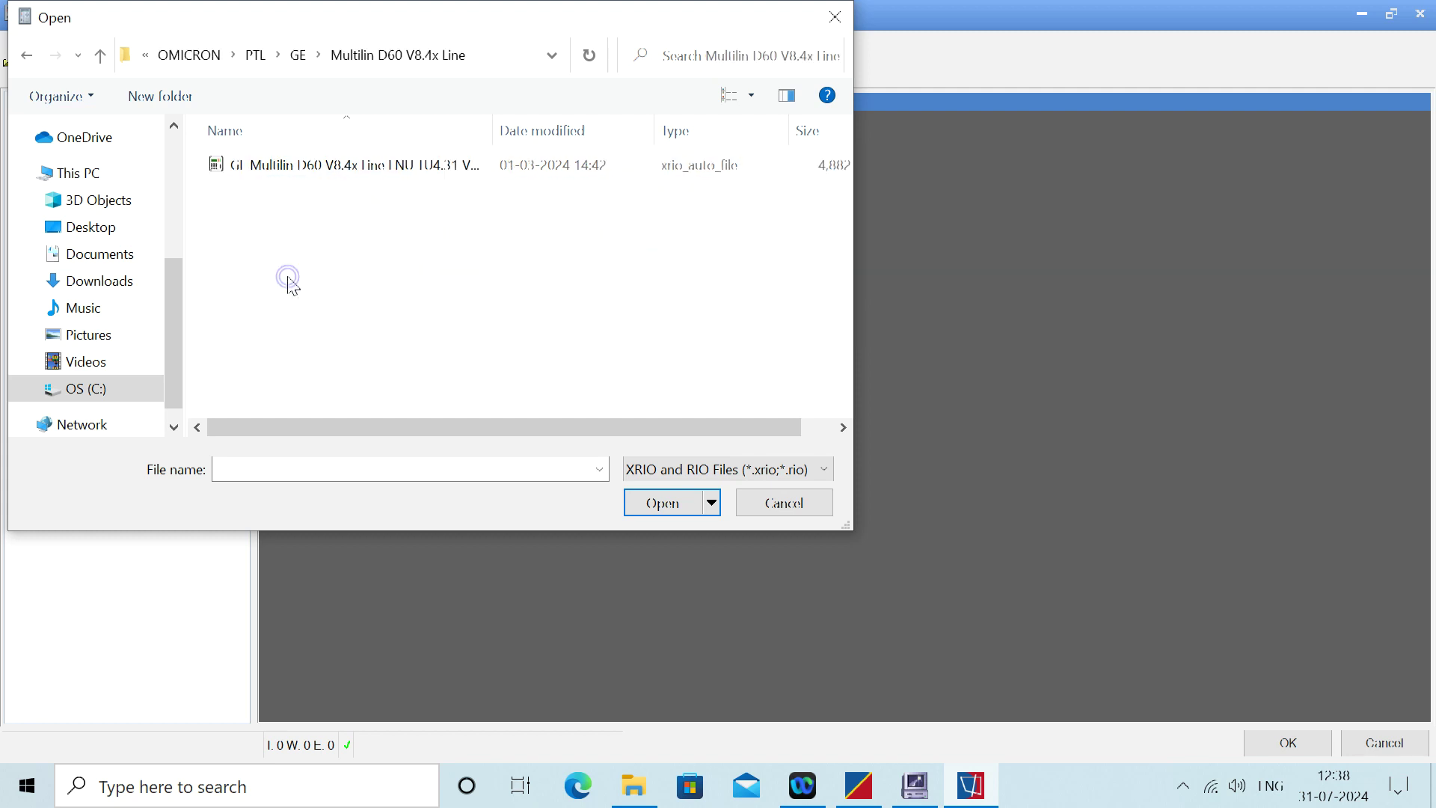
click(308, 169)
click(661, 502)
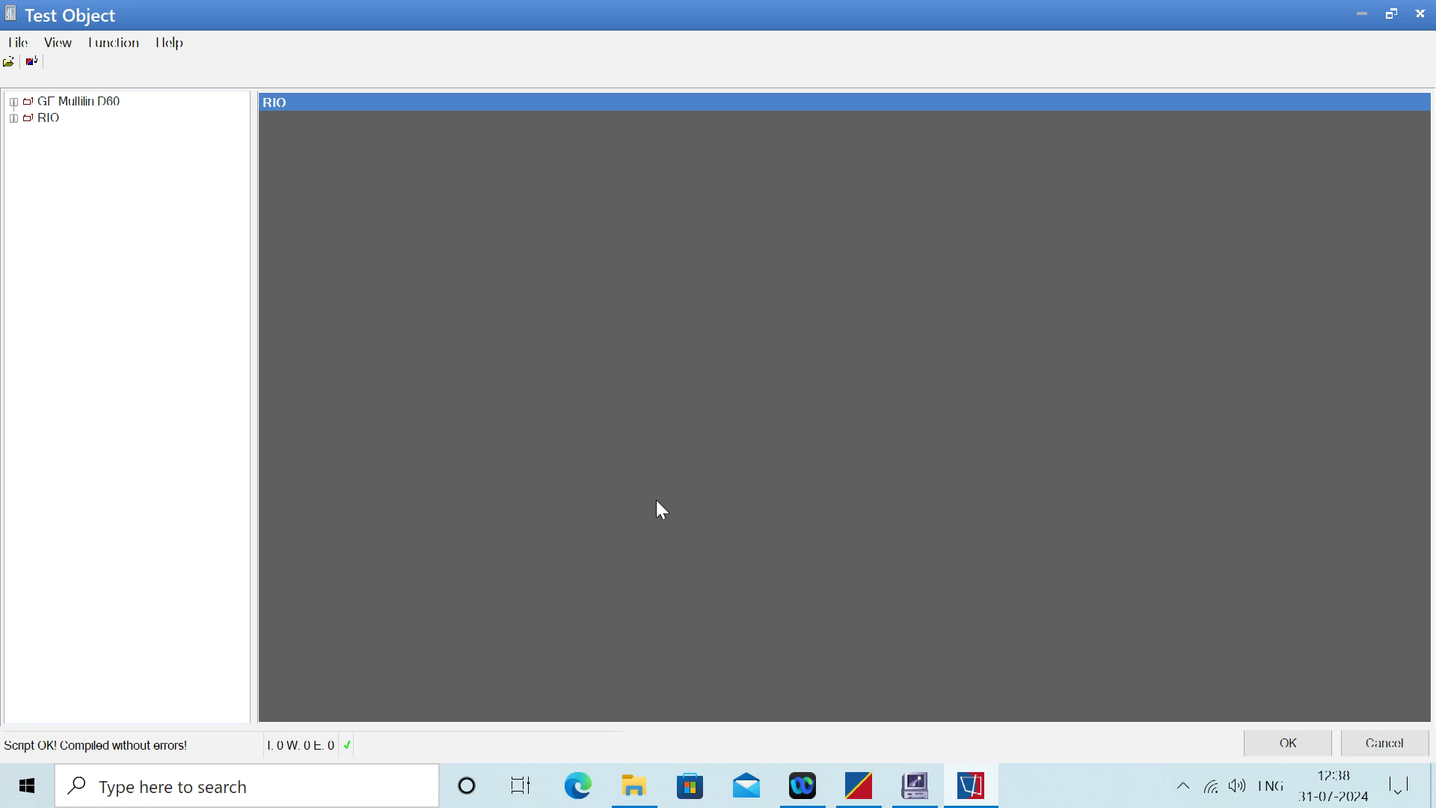
Examine the Phase Distance Z1 parameters in Group 1 of the GE Multilin D60 relay parameters.
click(14, 103)
click(29, 119)
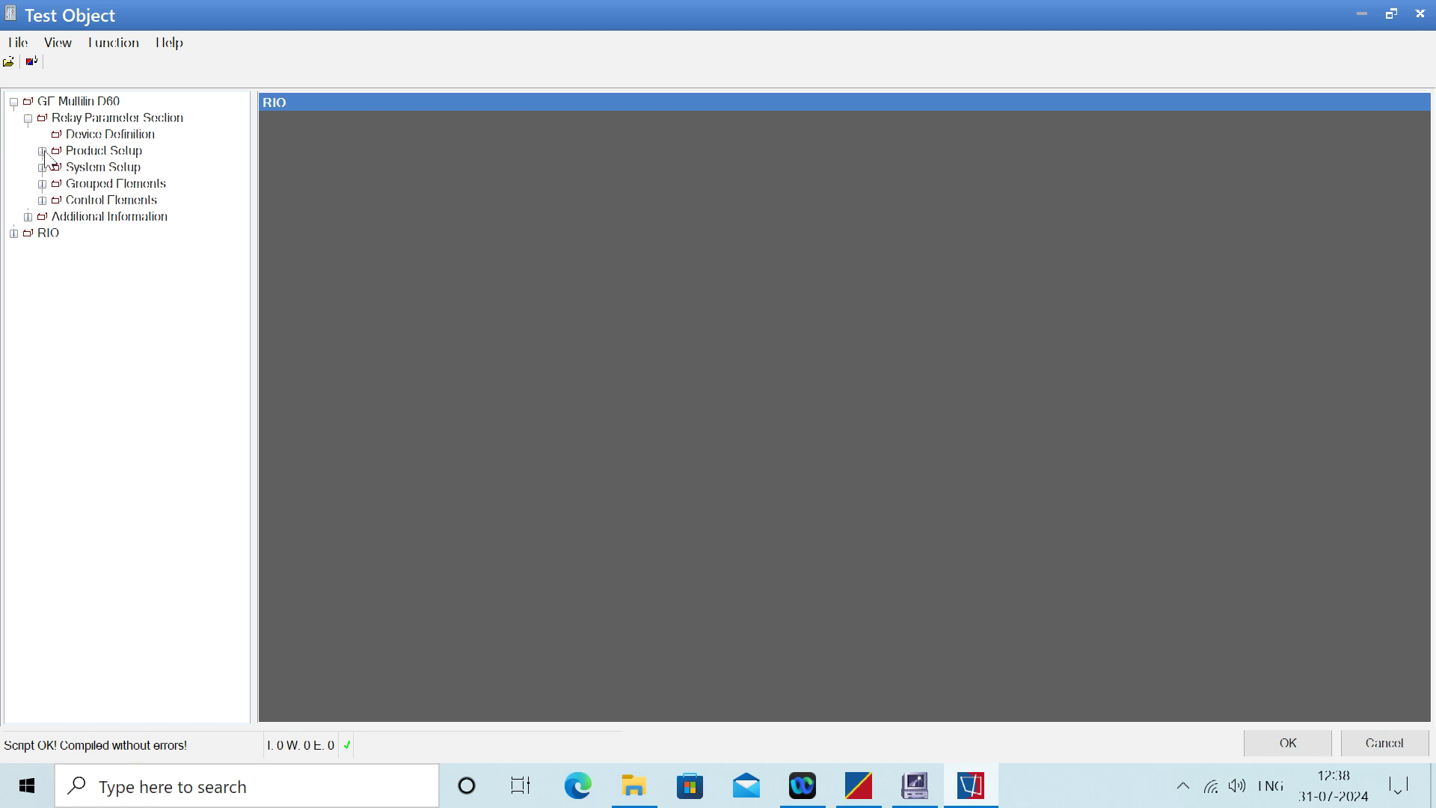
click(43, 151)
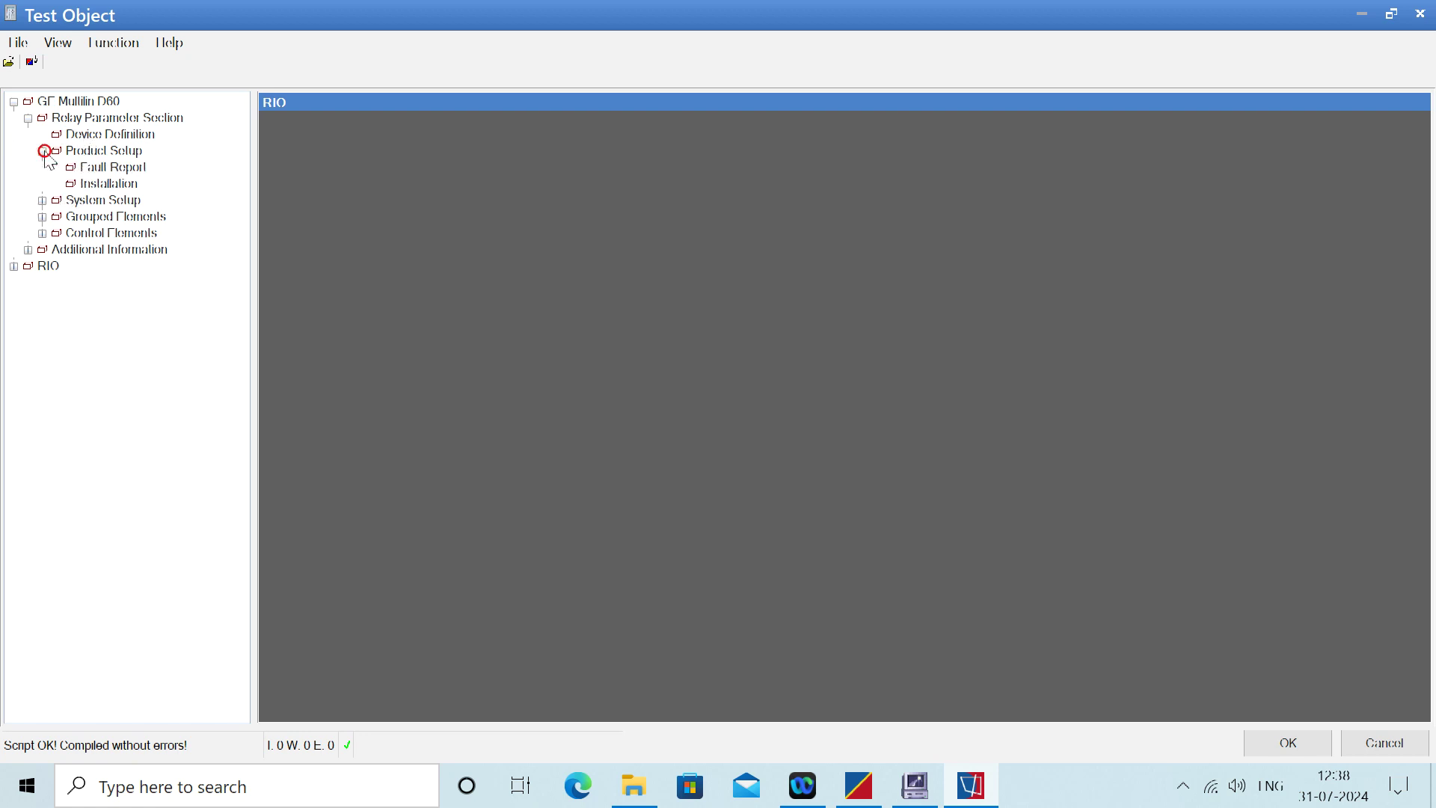
click(42, 217)
click(60, 235)
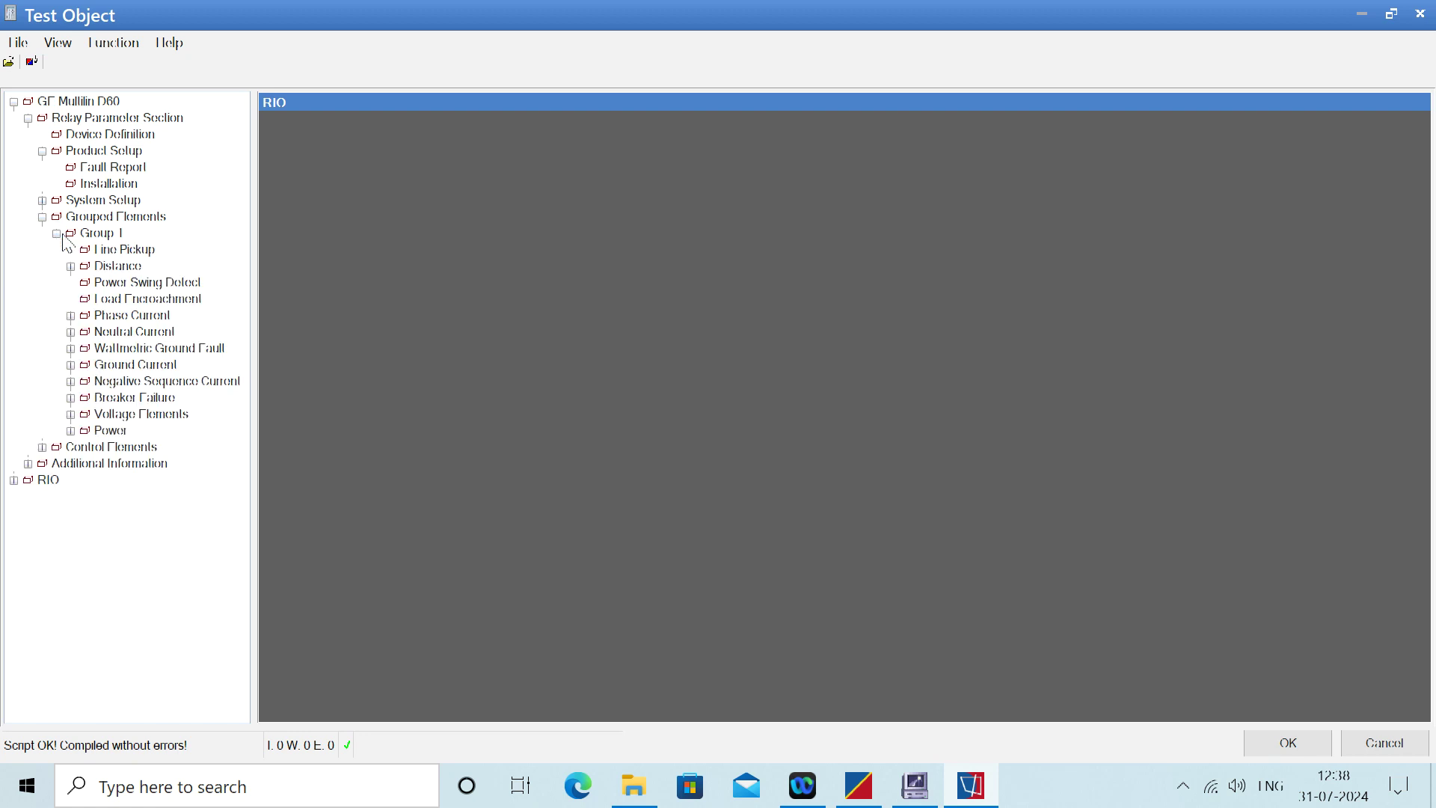
click(119, 267)
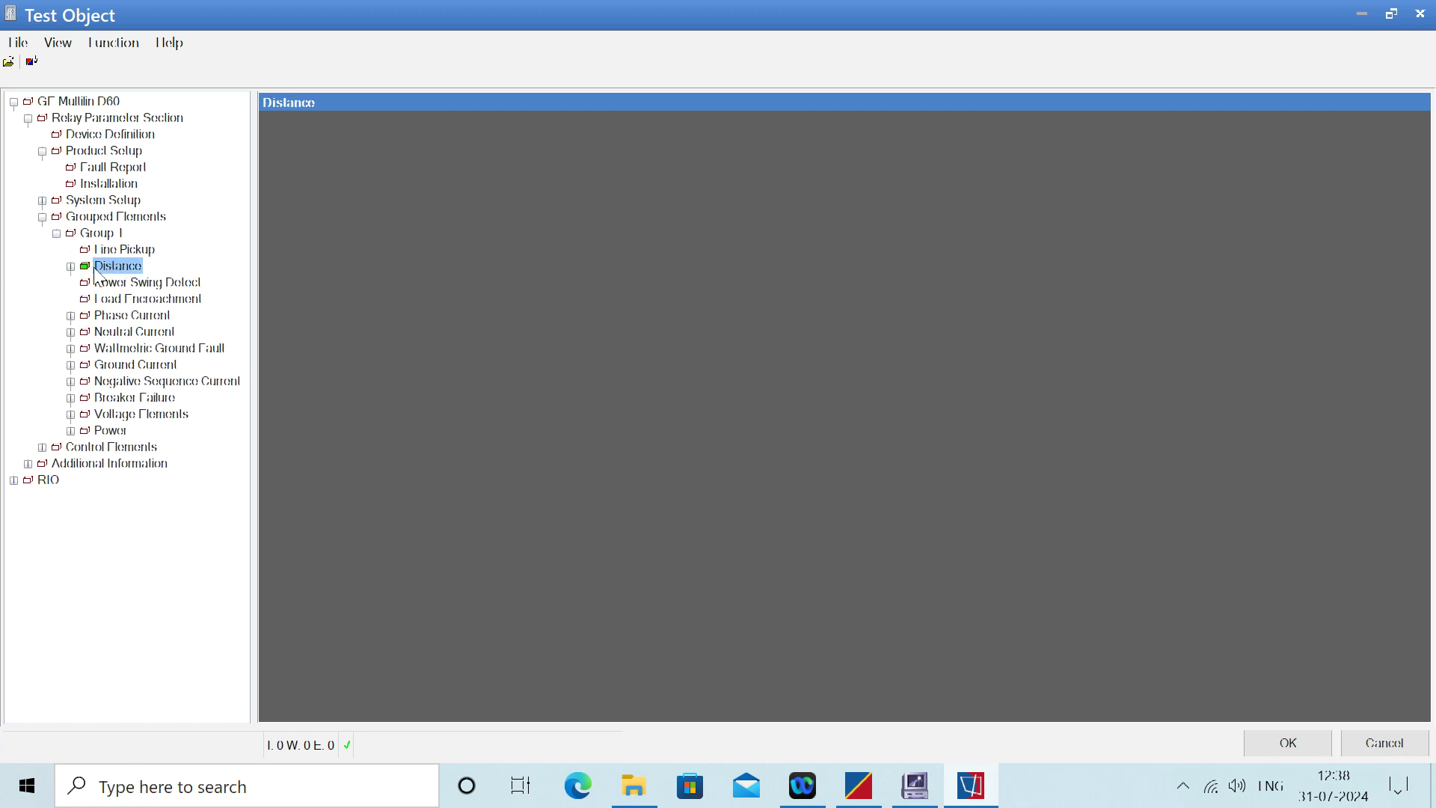
click(71, 267)
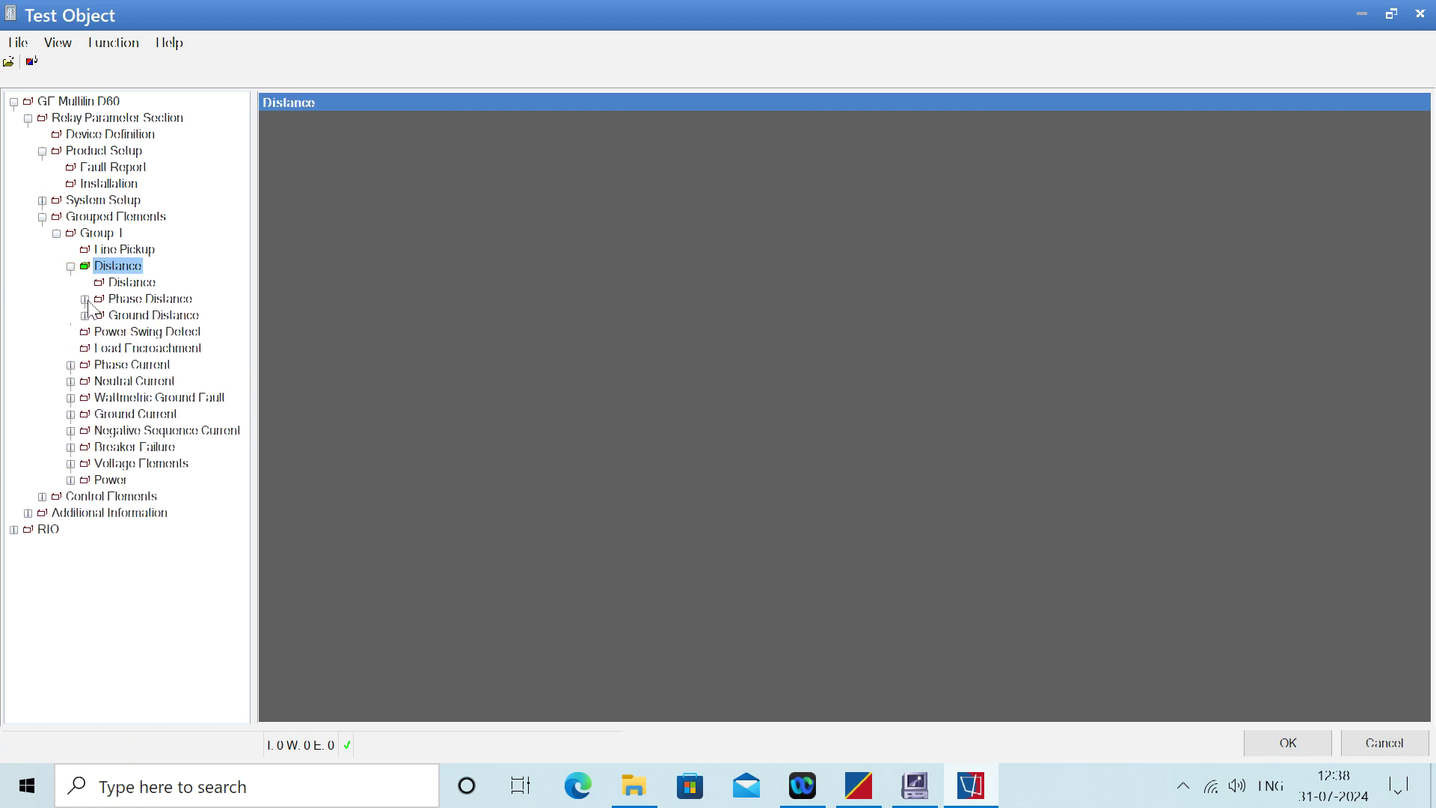
click(85, 299)
click(141, 315)
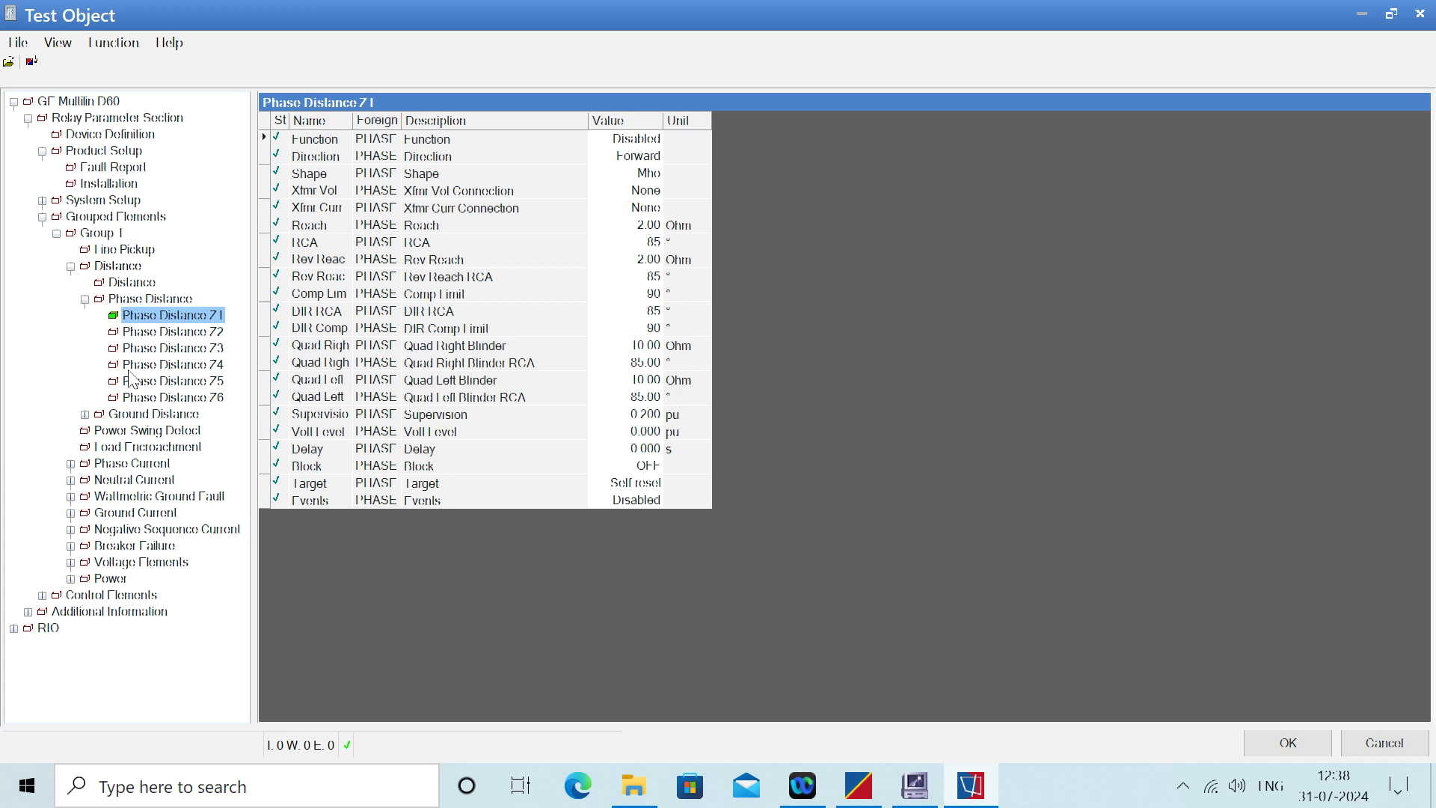
Examine the CT F1, VT F5 and VT M5 parameters under AC Inputs and accept the test object.
click(70, 267)
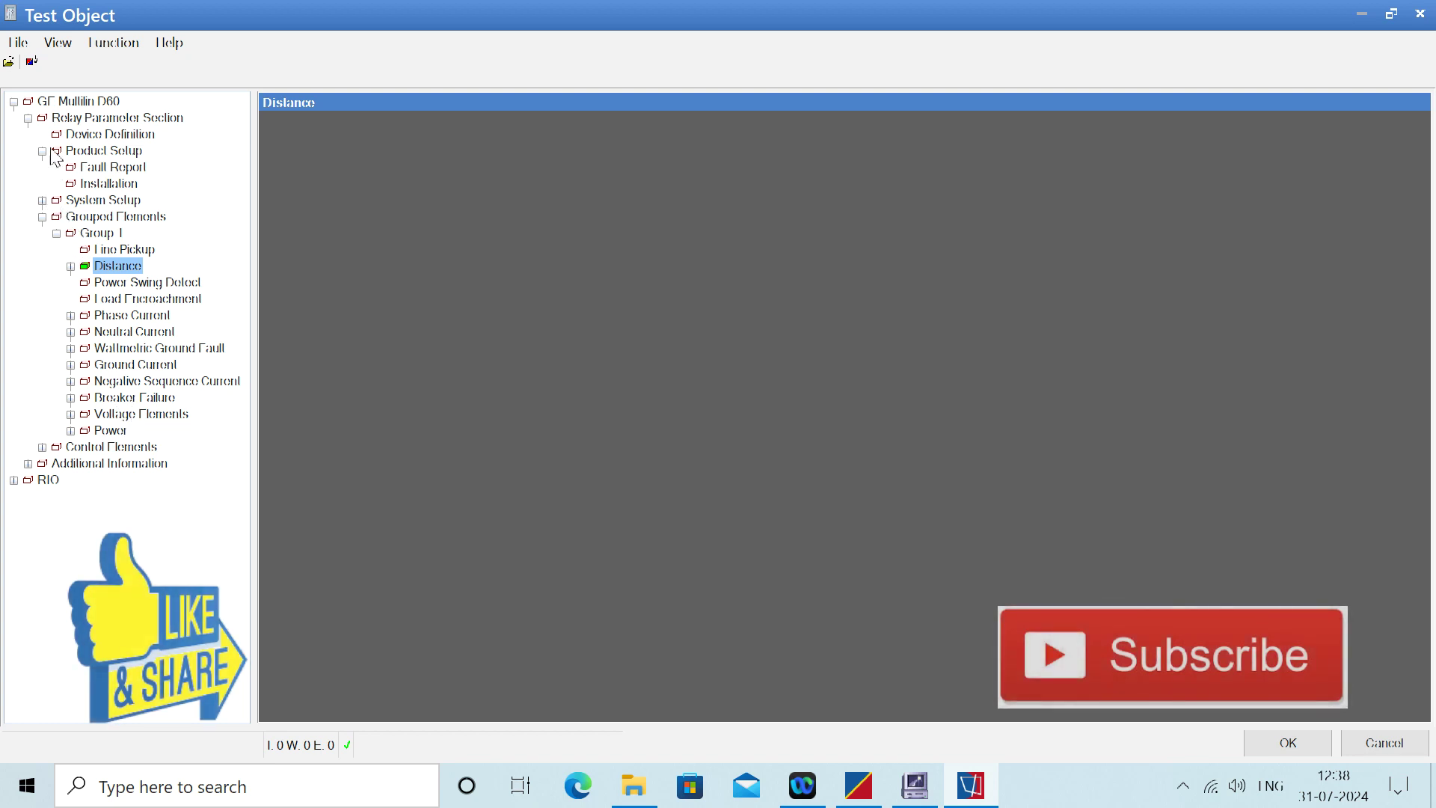
click(43, 200)
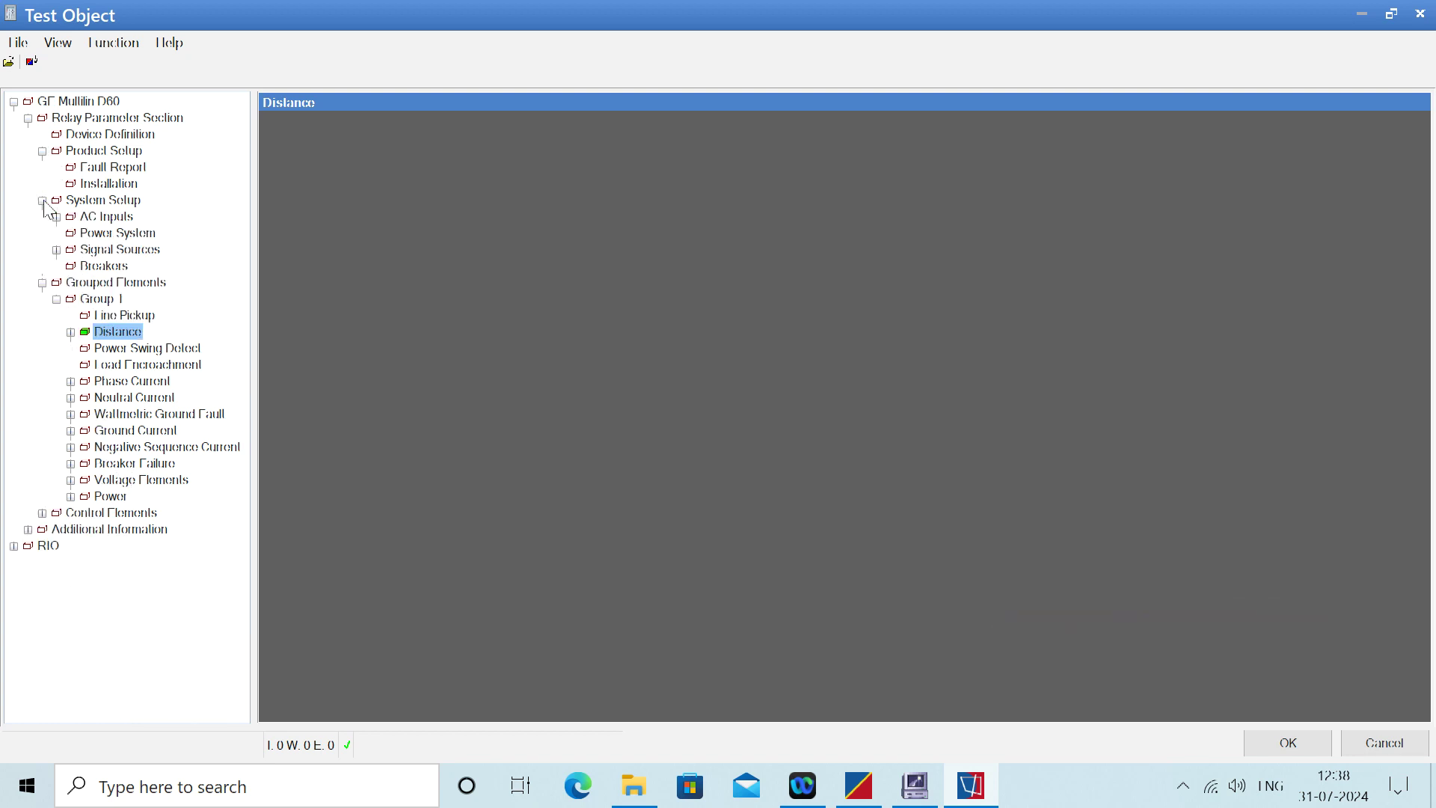
click(57, 217)
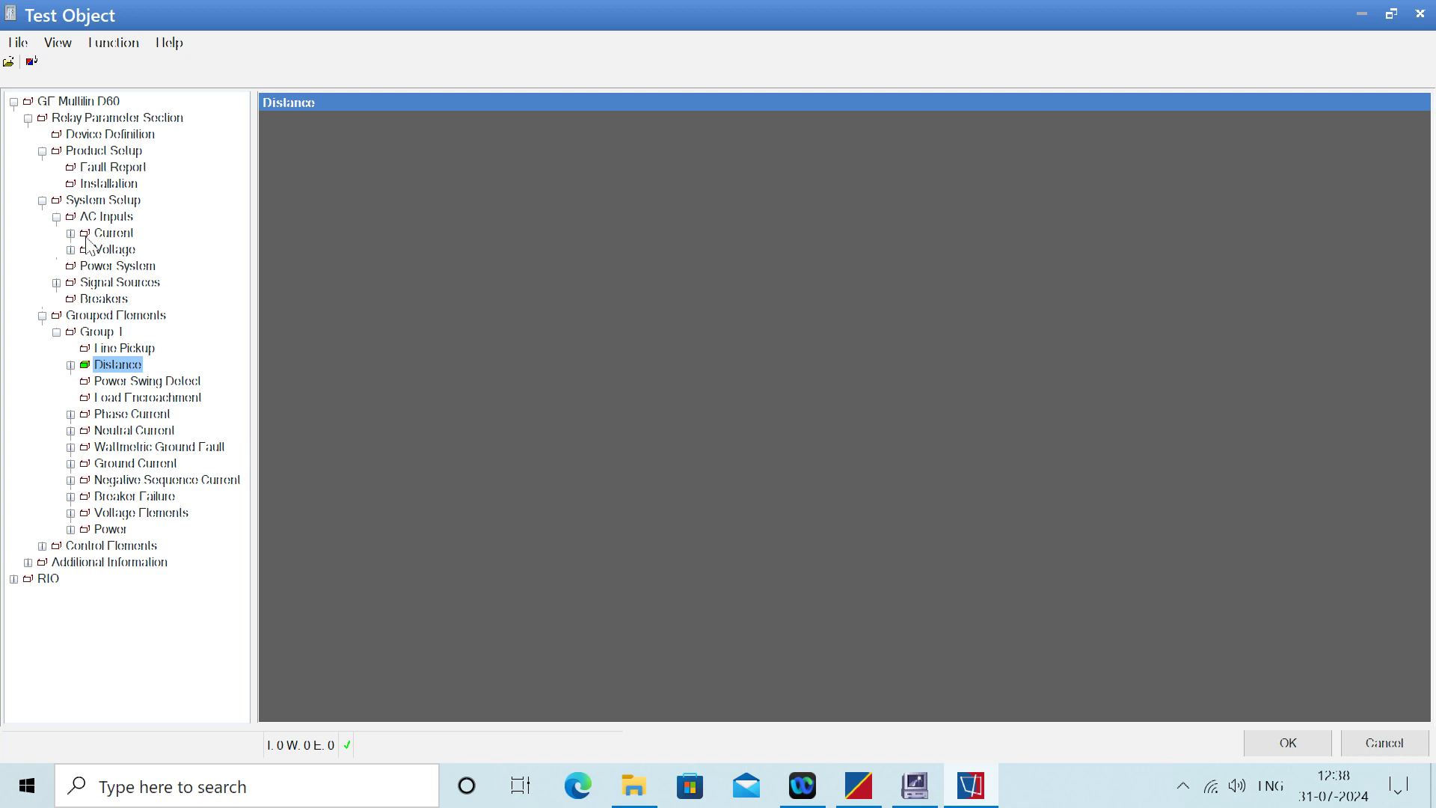
click(70, 234)
click(123, 249)
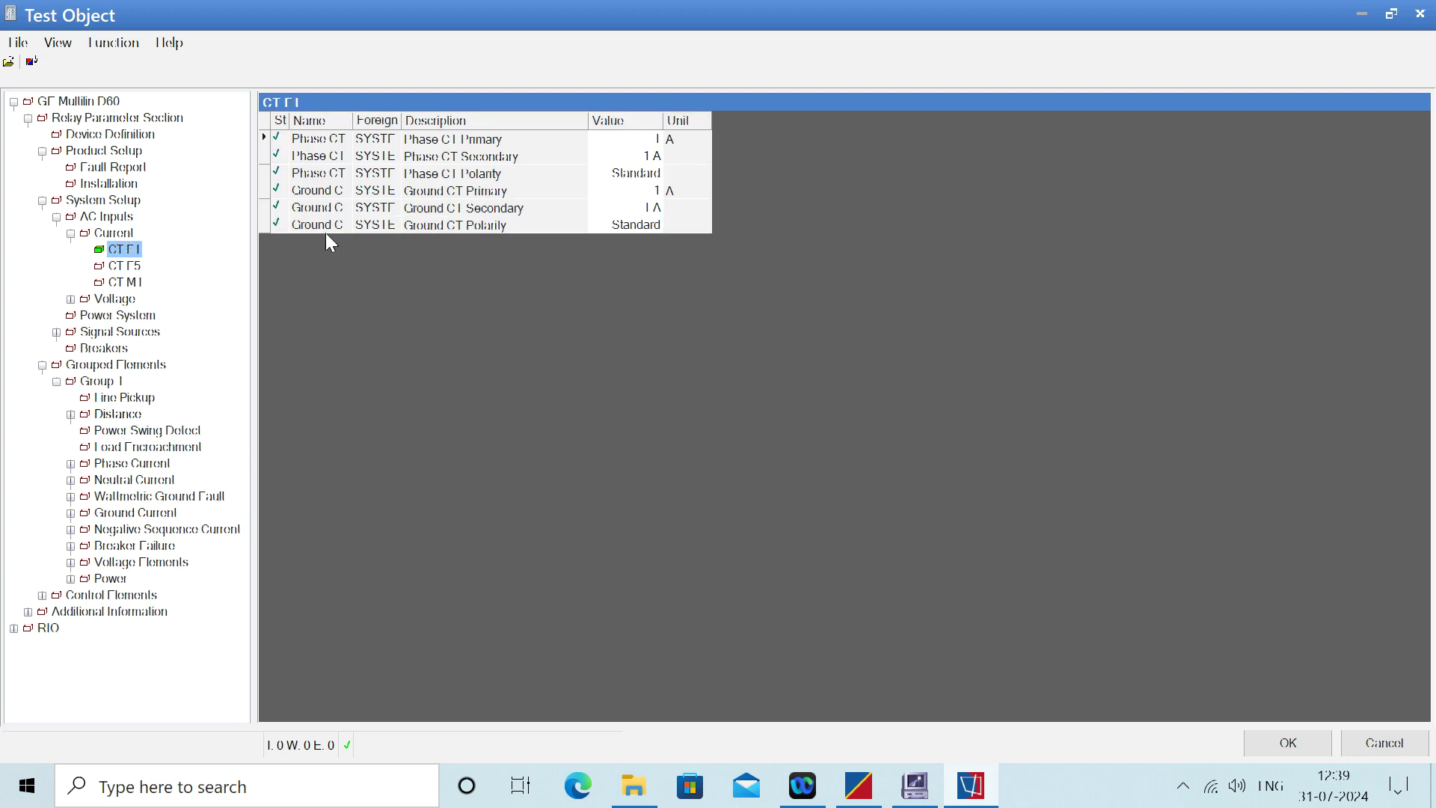
click(70, 299)
click(122, 316)
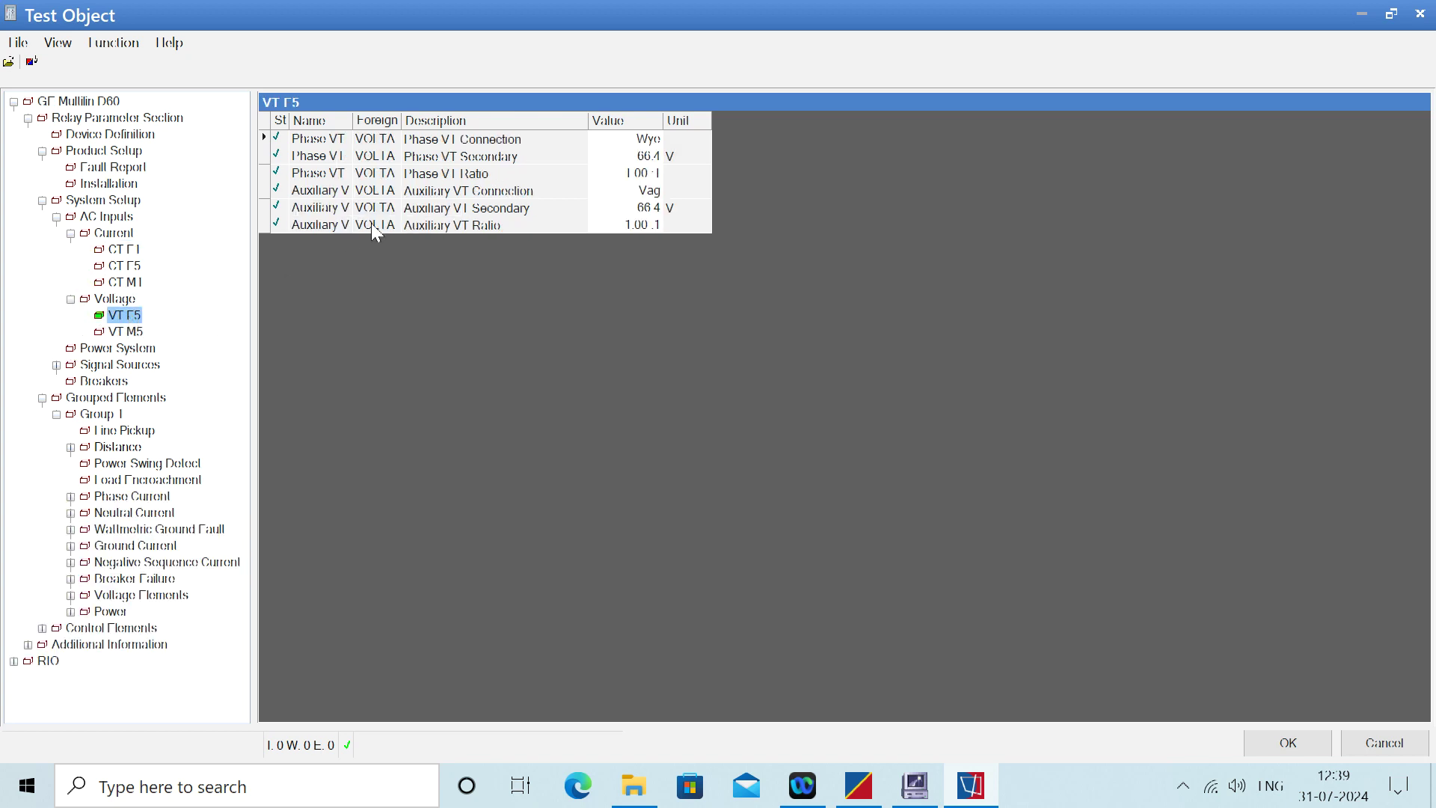
click(132, 333)
click(1272, 742)
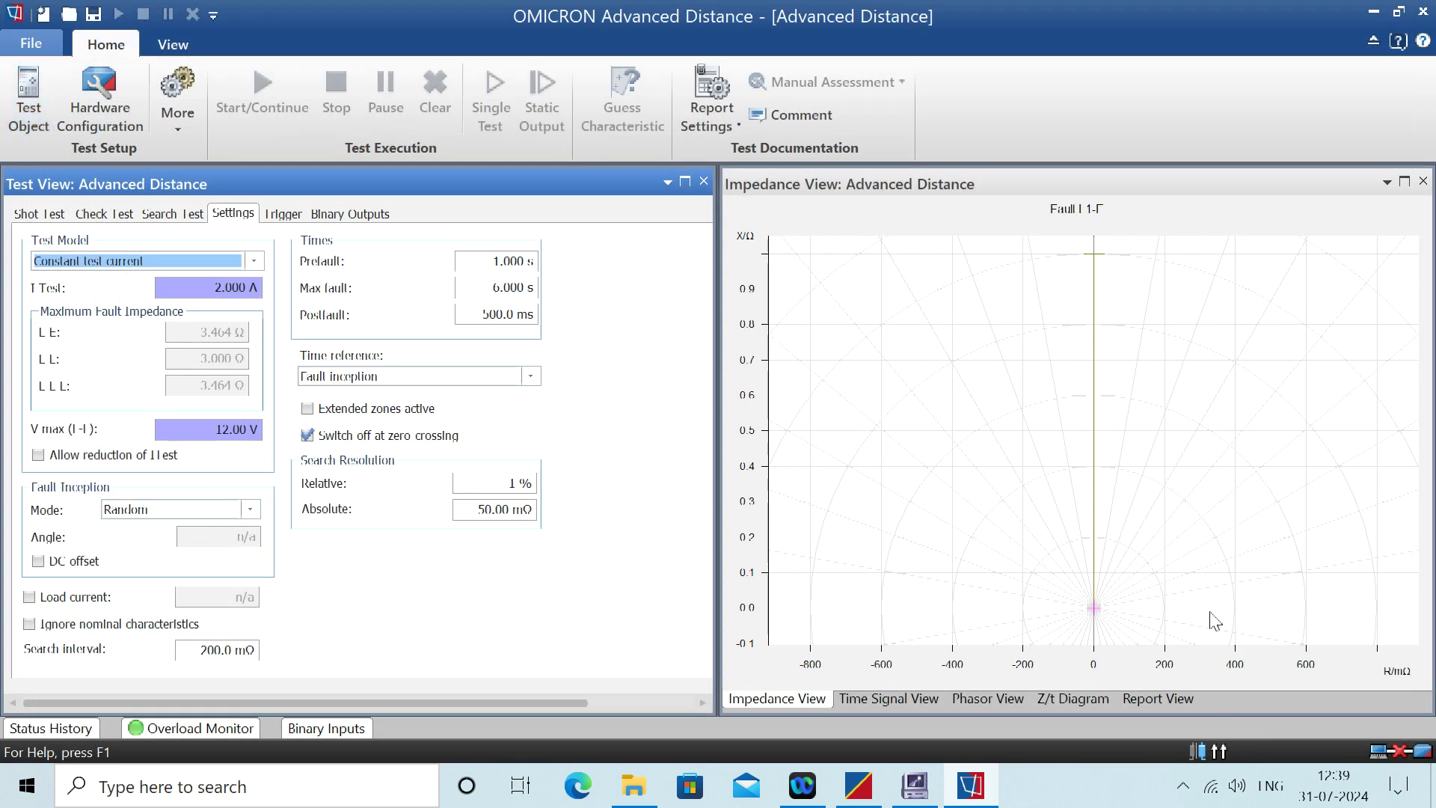
Import the relay settings from the Desktop file 220 KV Bhinmal_Dhorimanna M1 into the test object using the GE Enervista .csv filter.
click(39, 112)
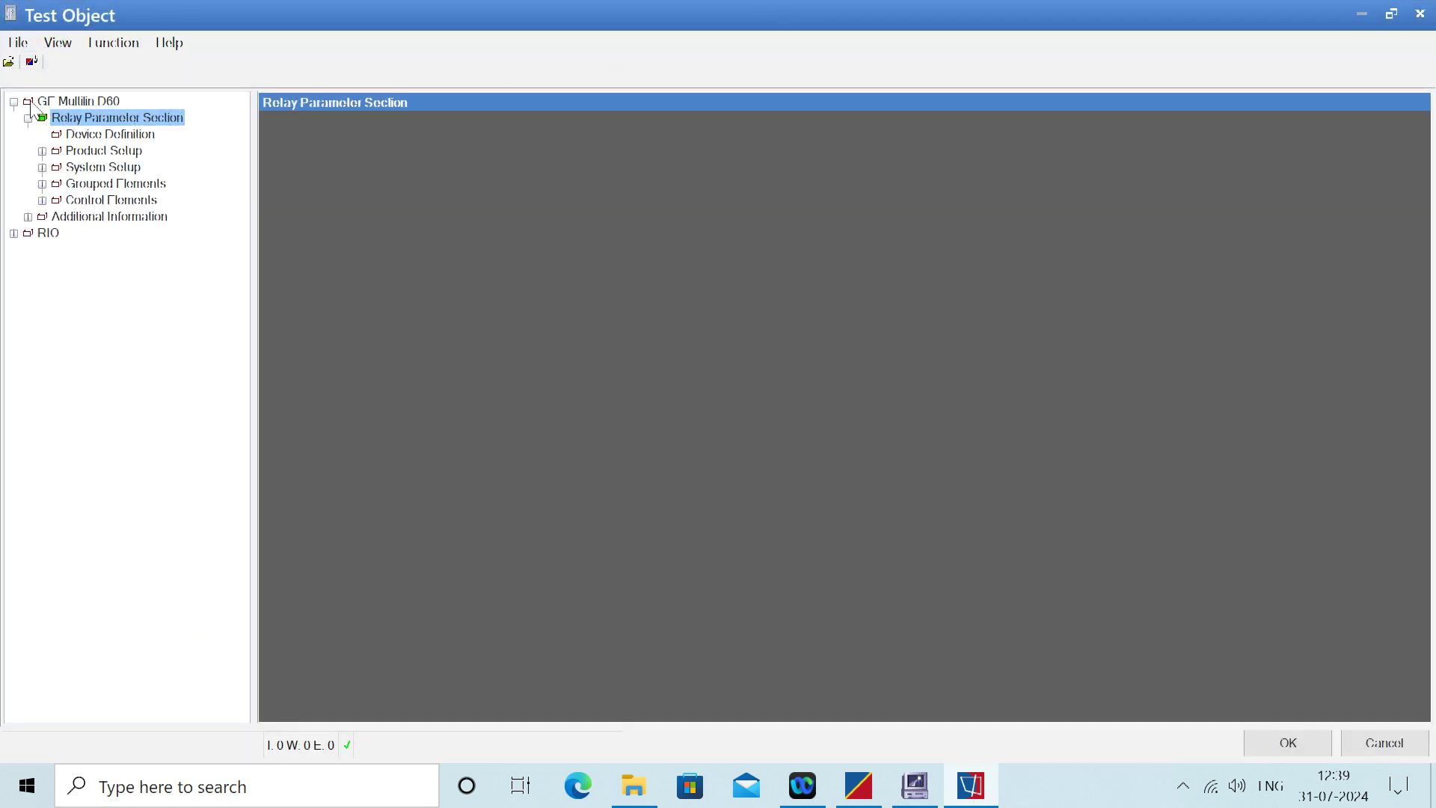
click(15, 45)
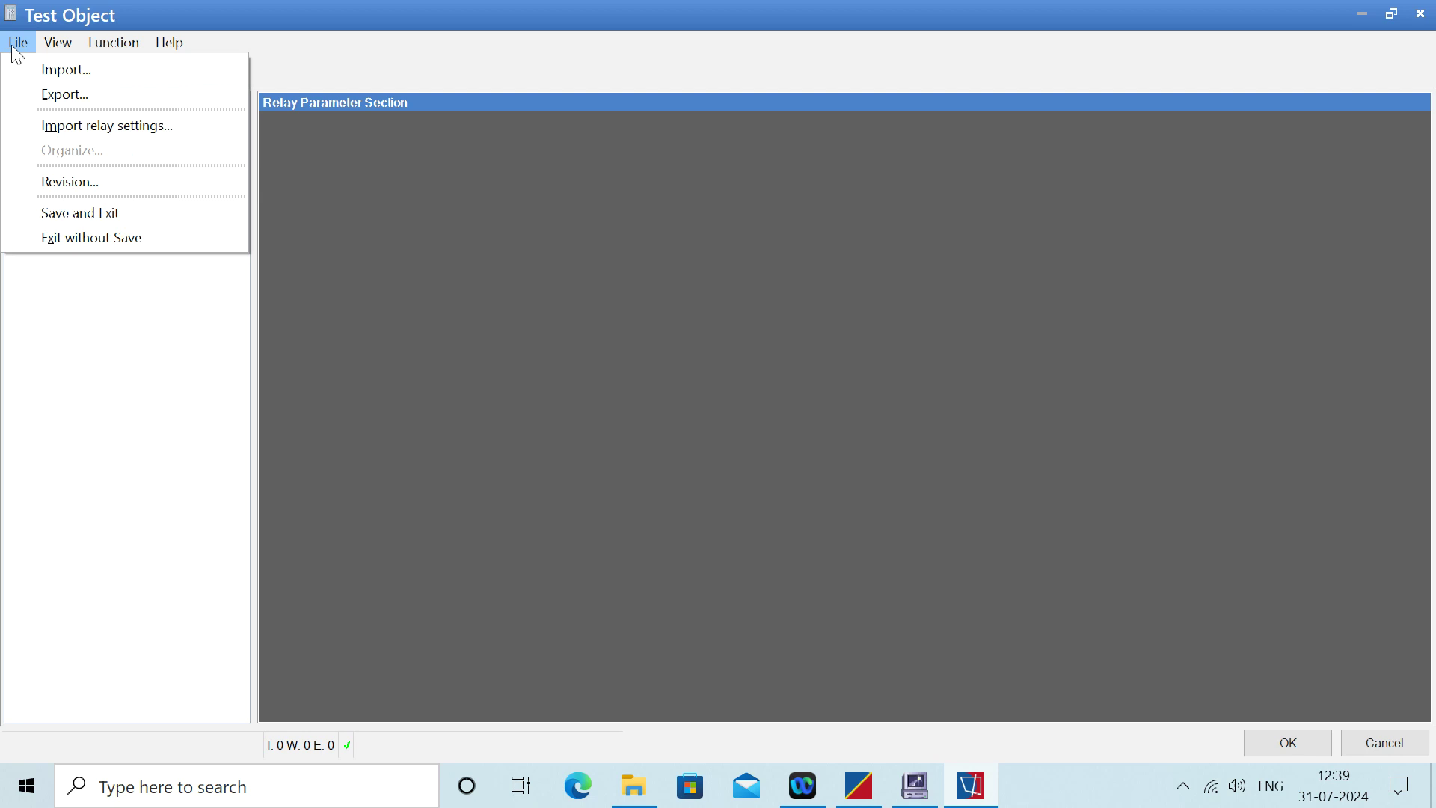
click(68, 126)
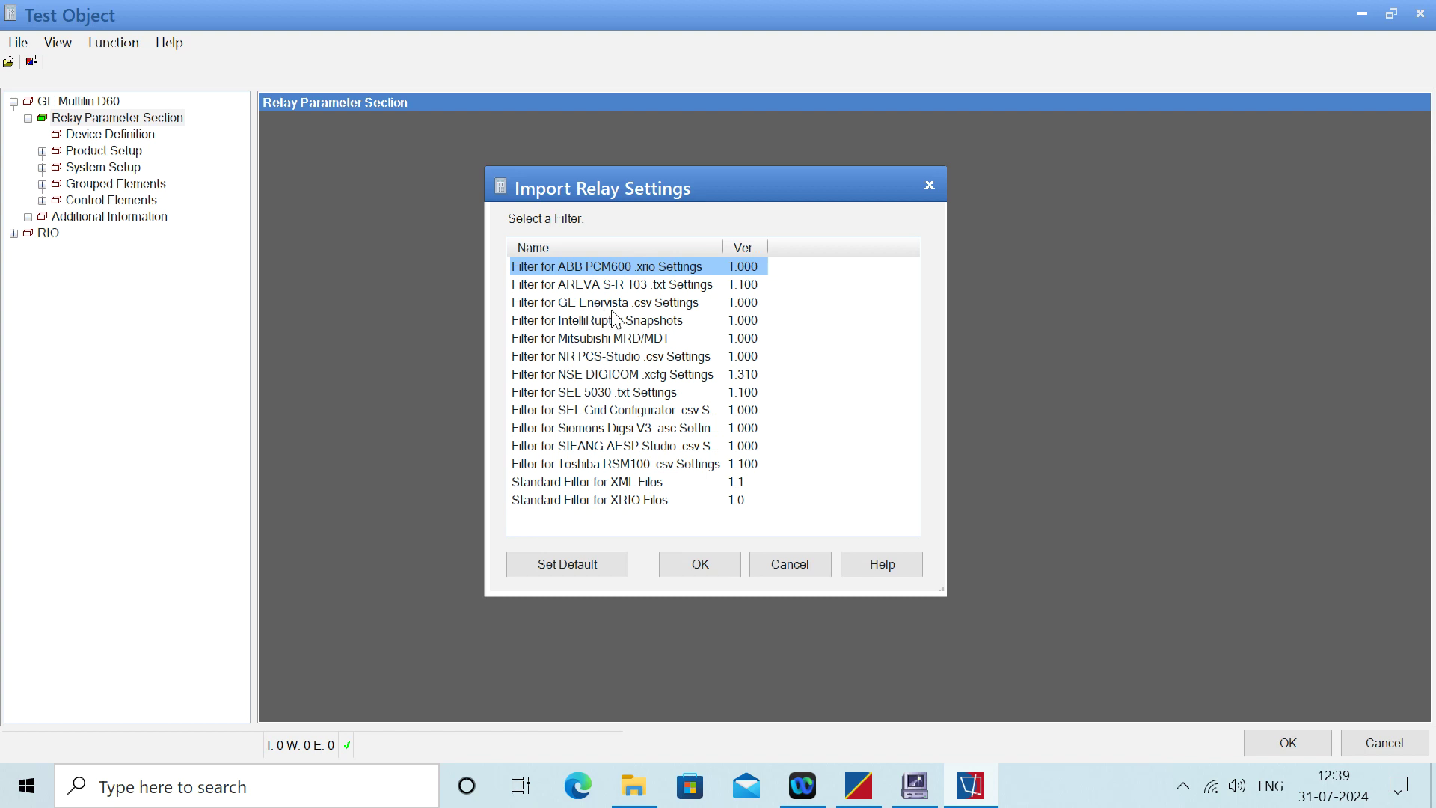
click(686, 304)
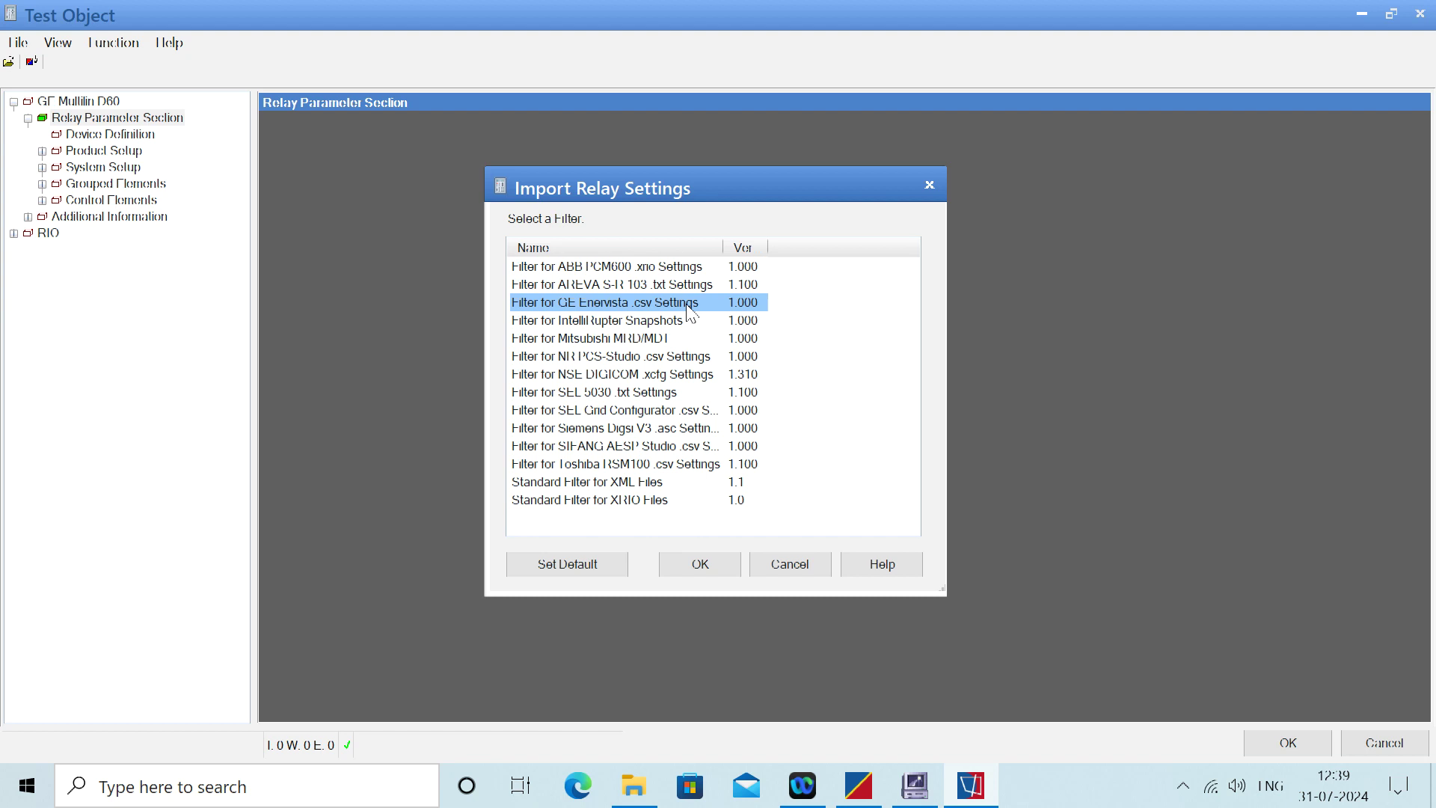
click(696, 567)
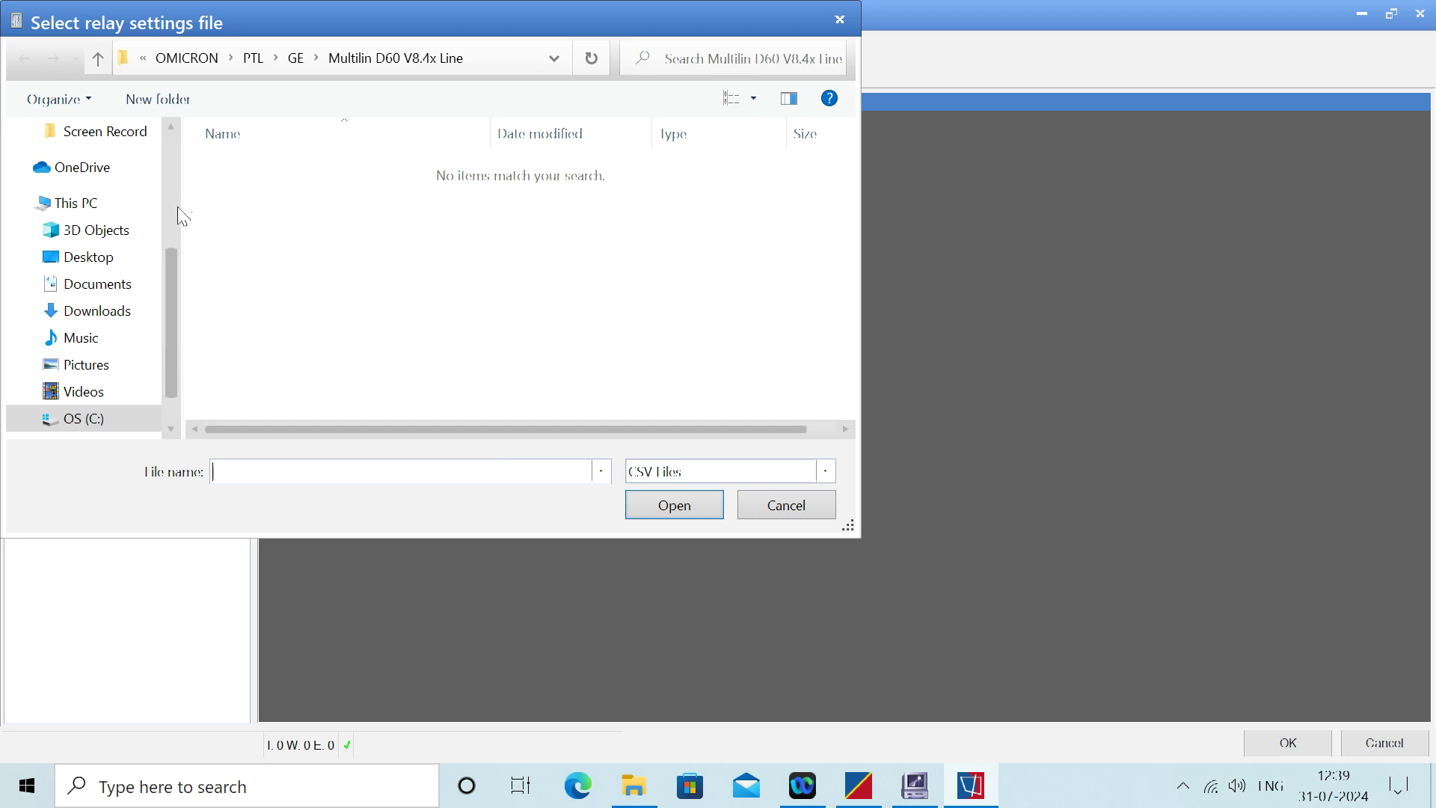
click(112, 263)
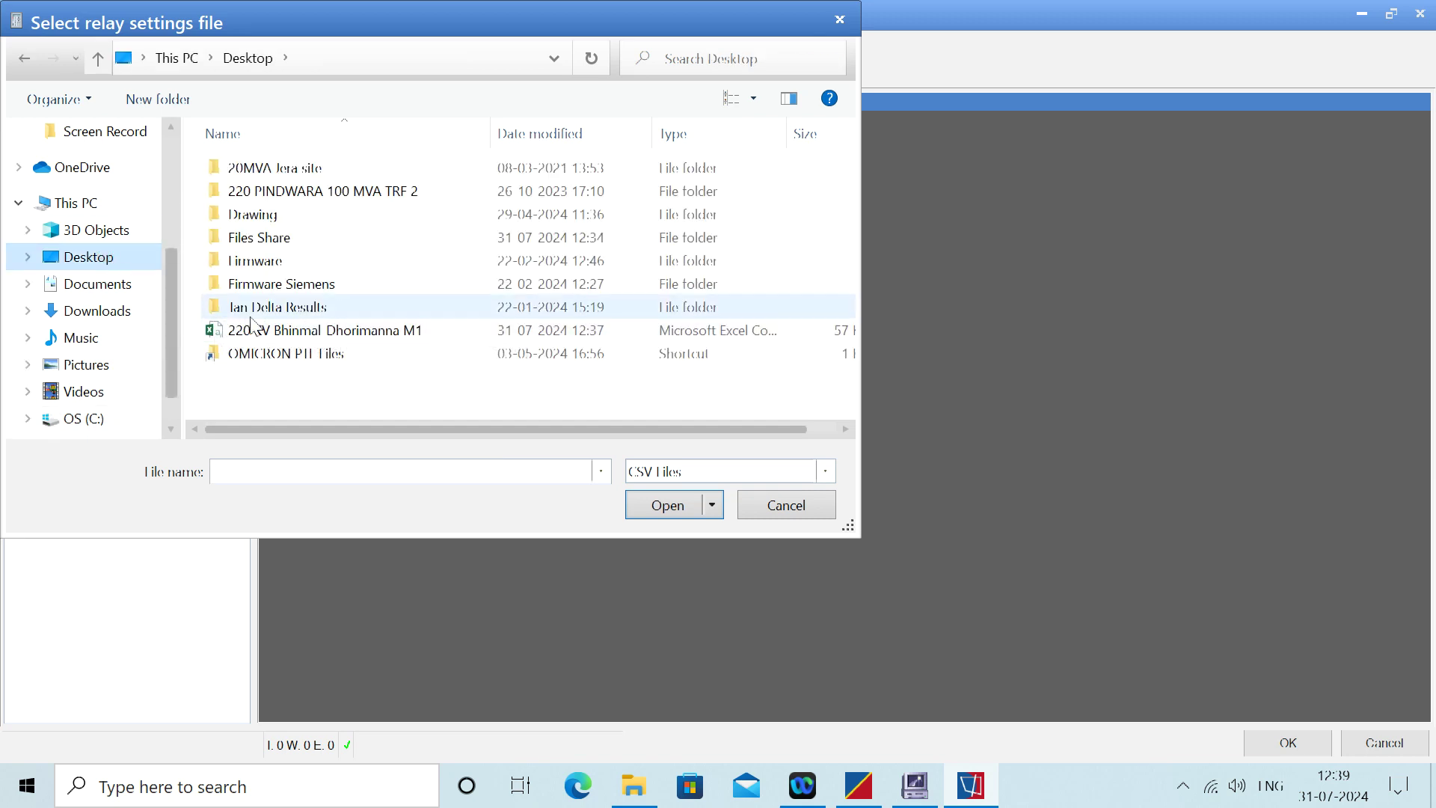
click(313, 334)
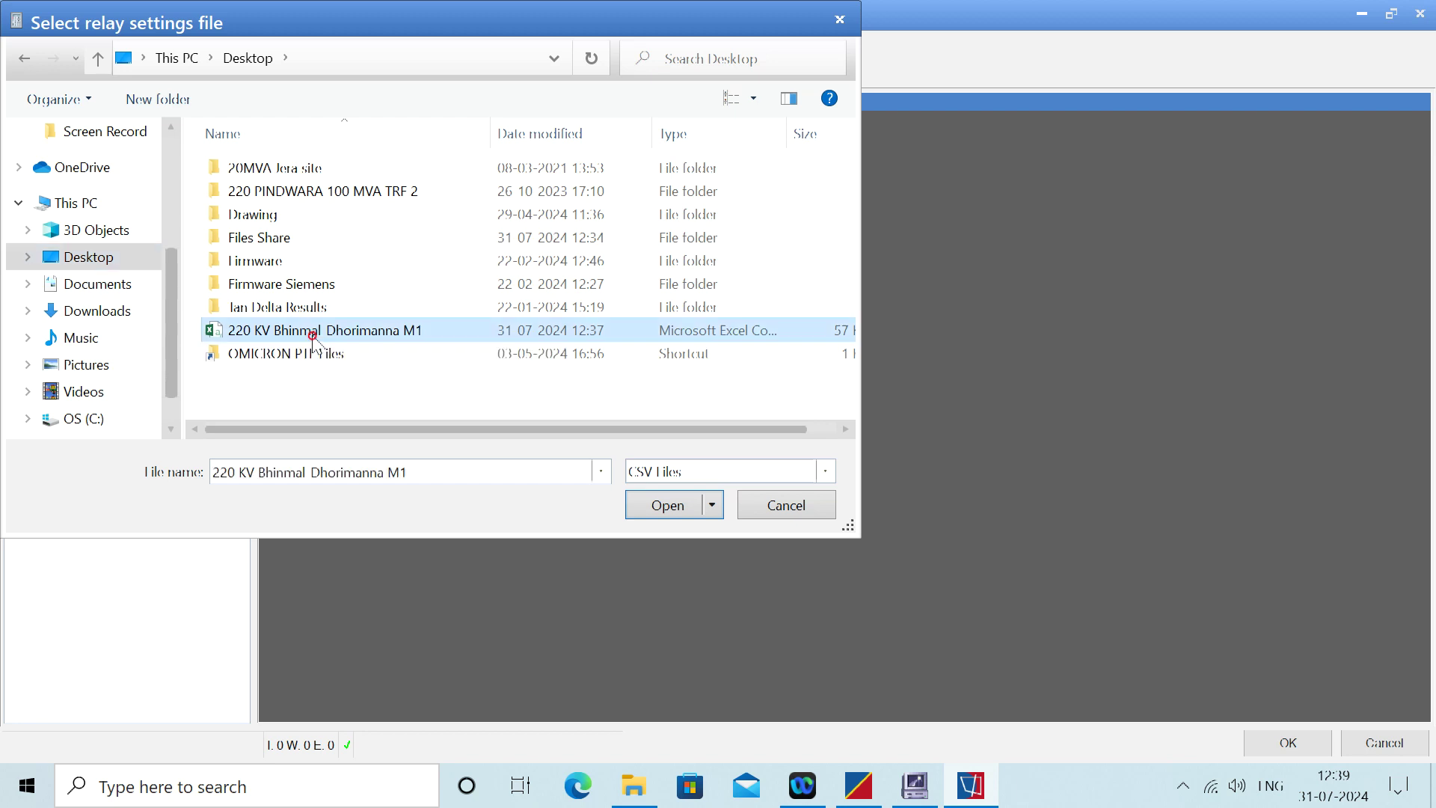
click(658, 506)
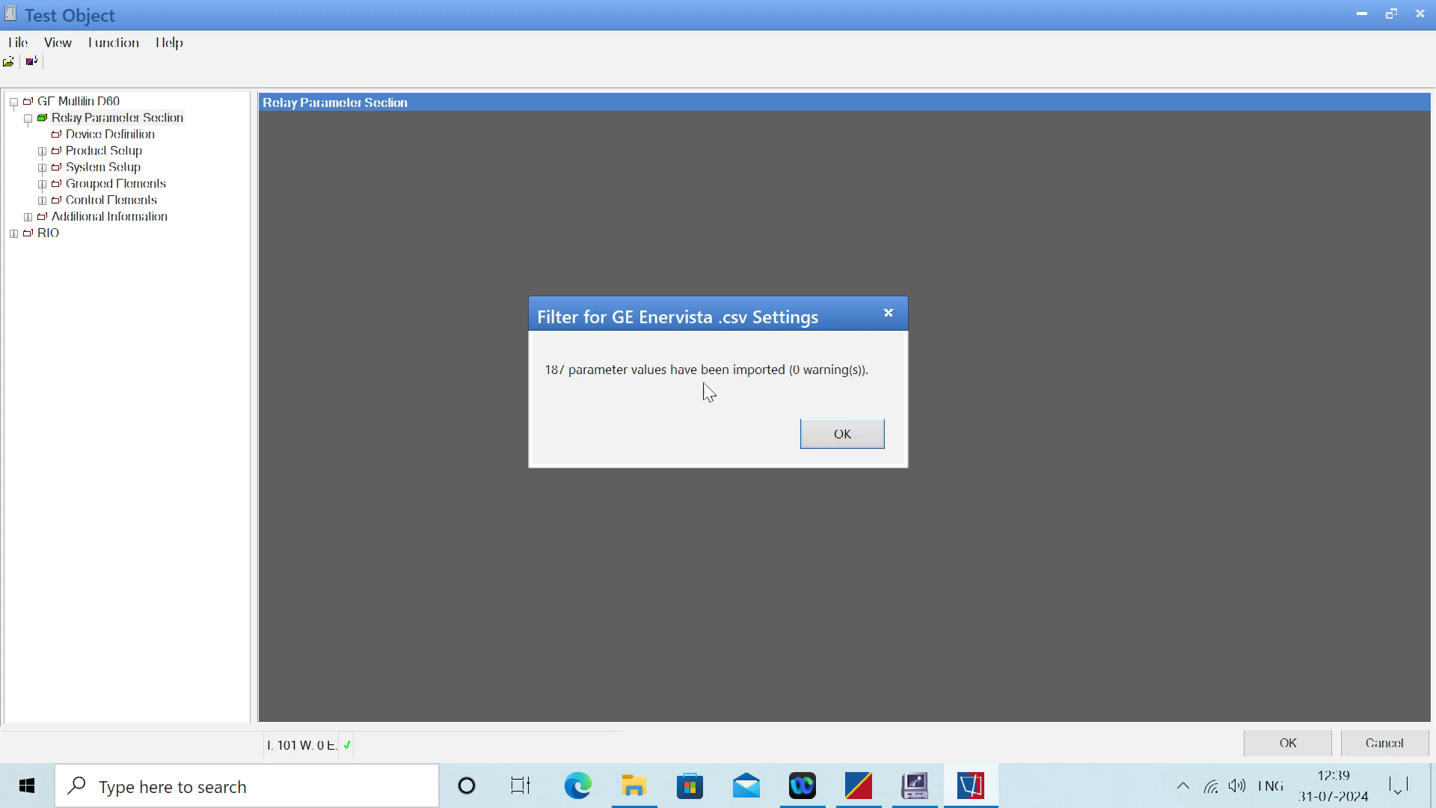
click(840, 432)
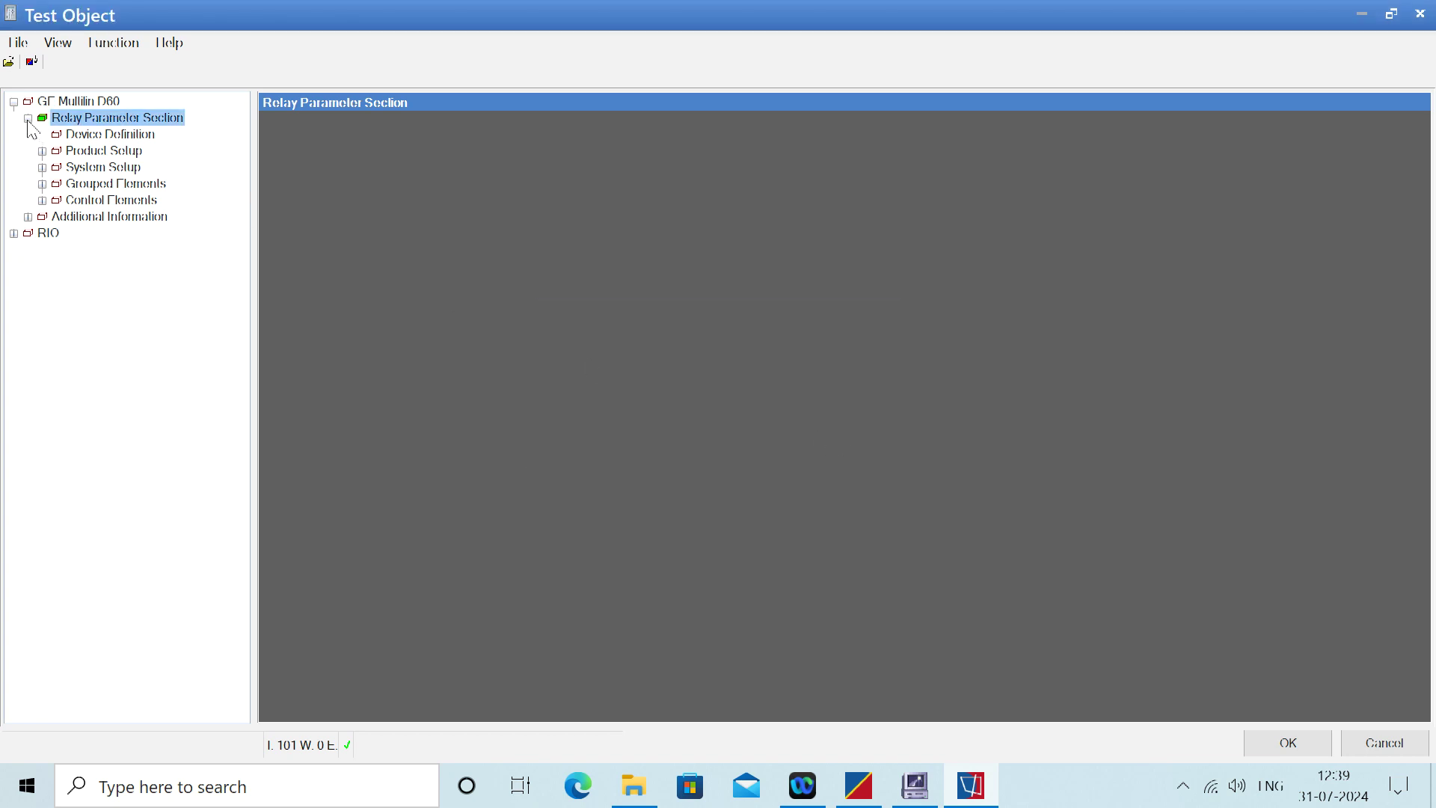
Examine the imported CT F1, VT F5 and VT M5 parameters under the System Setup AC Inputs.
click(42, 168)
click(56, 185)
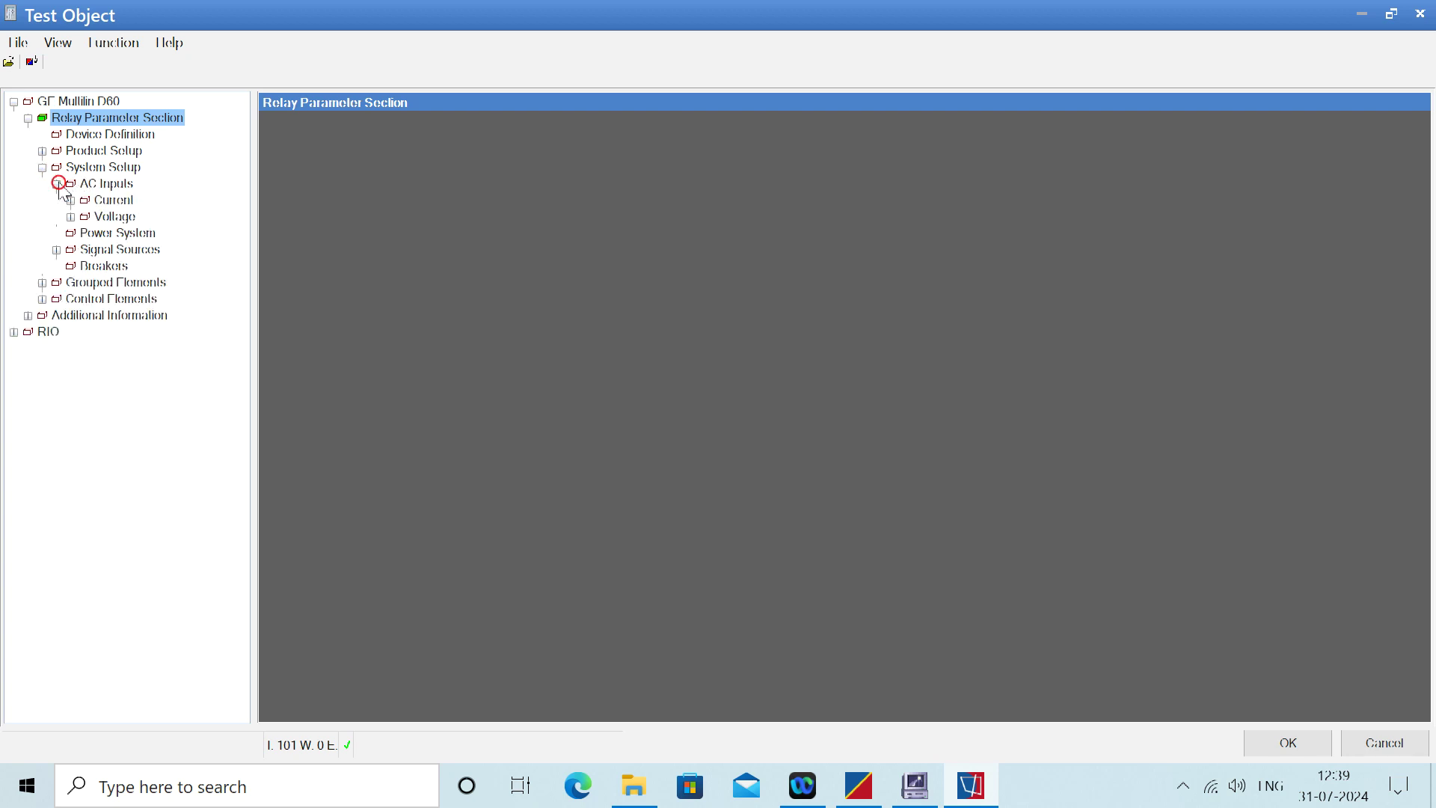
click(71, 200)
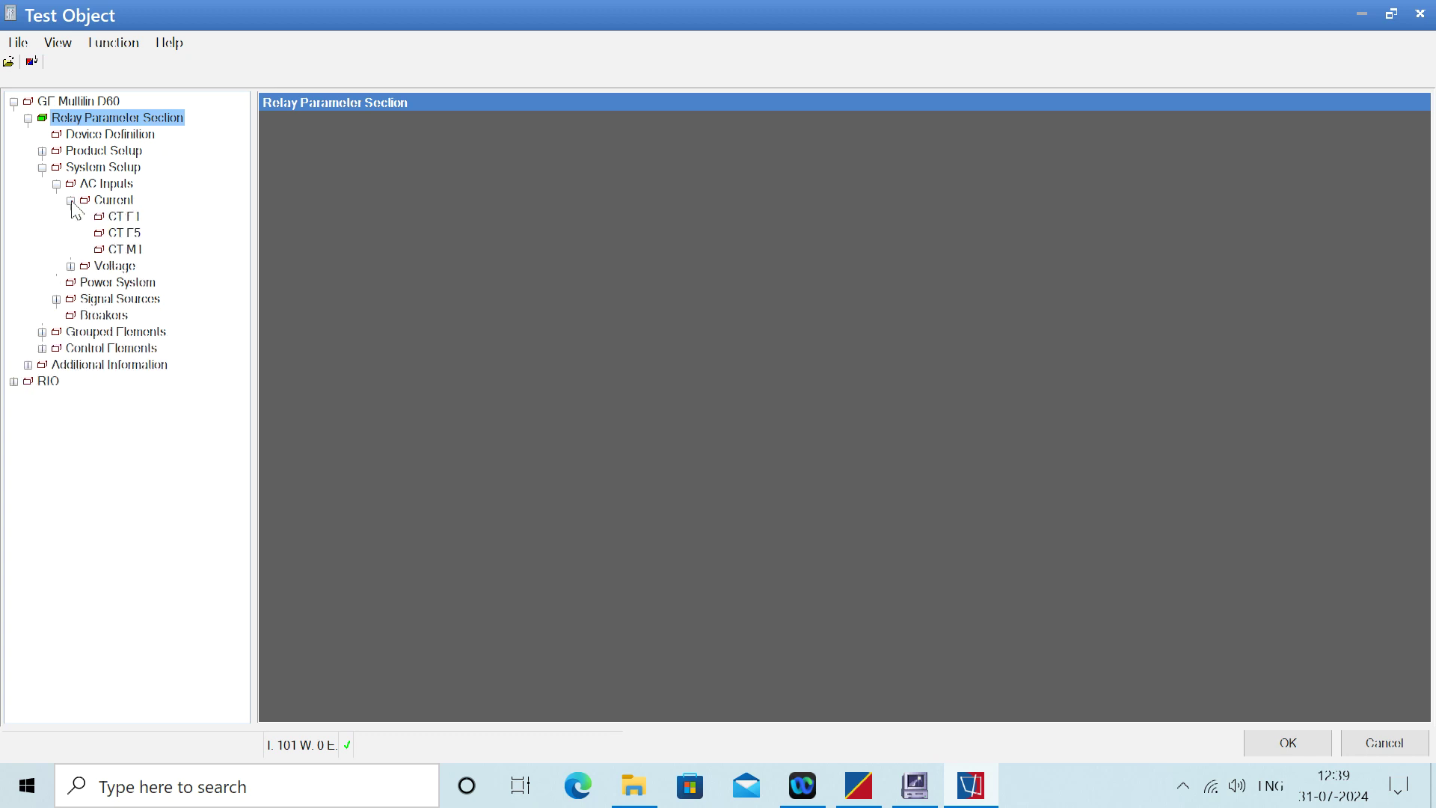
click(126, 217)
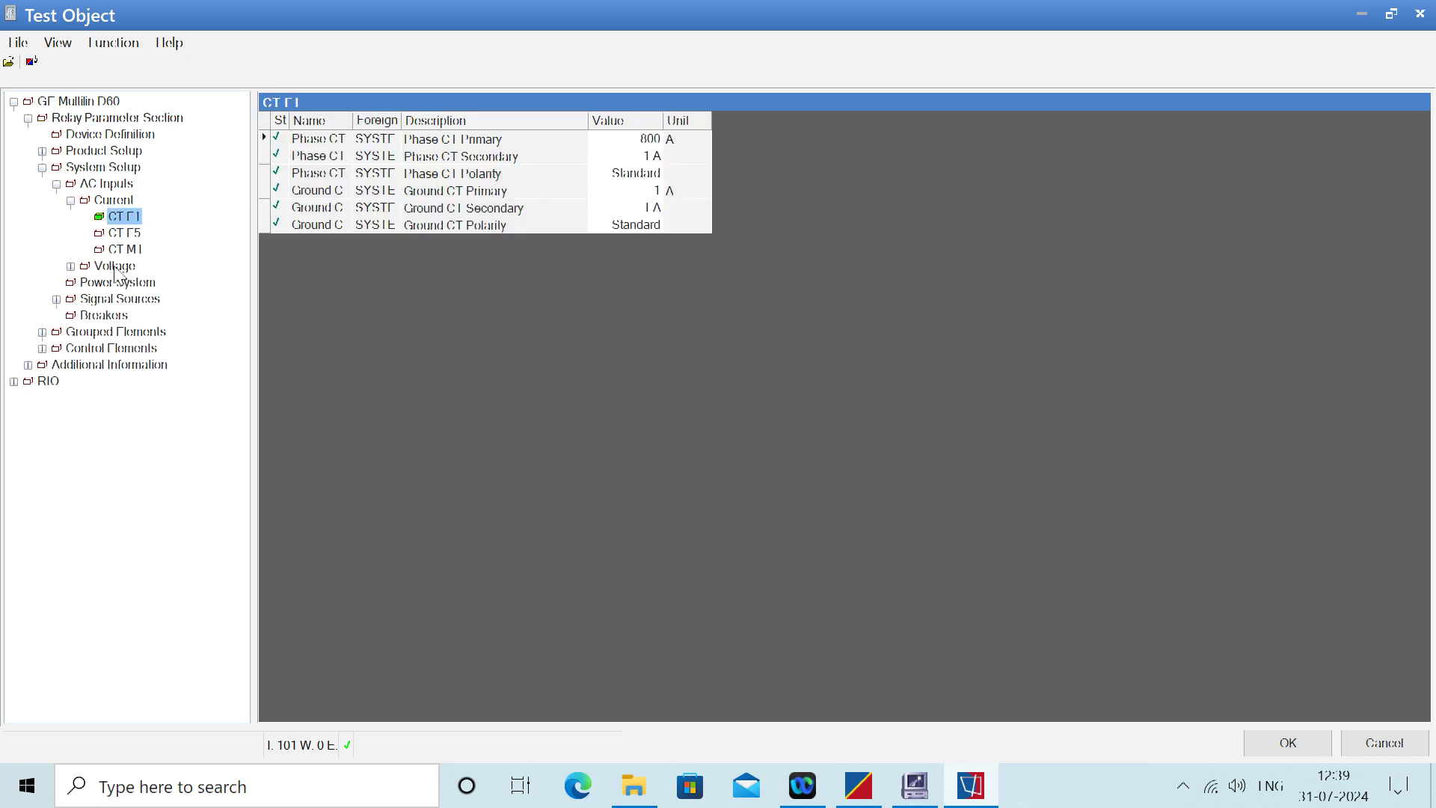
click(71, 267)
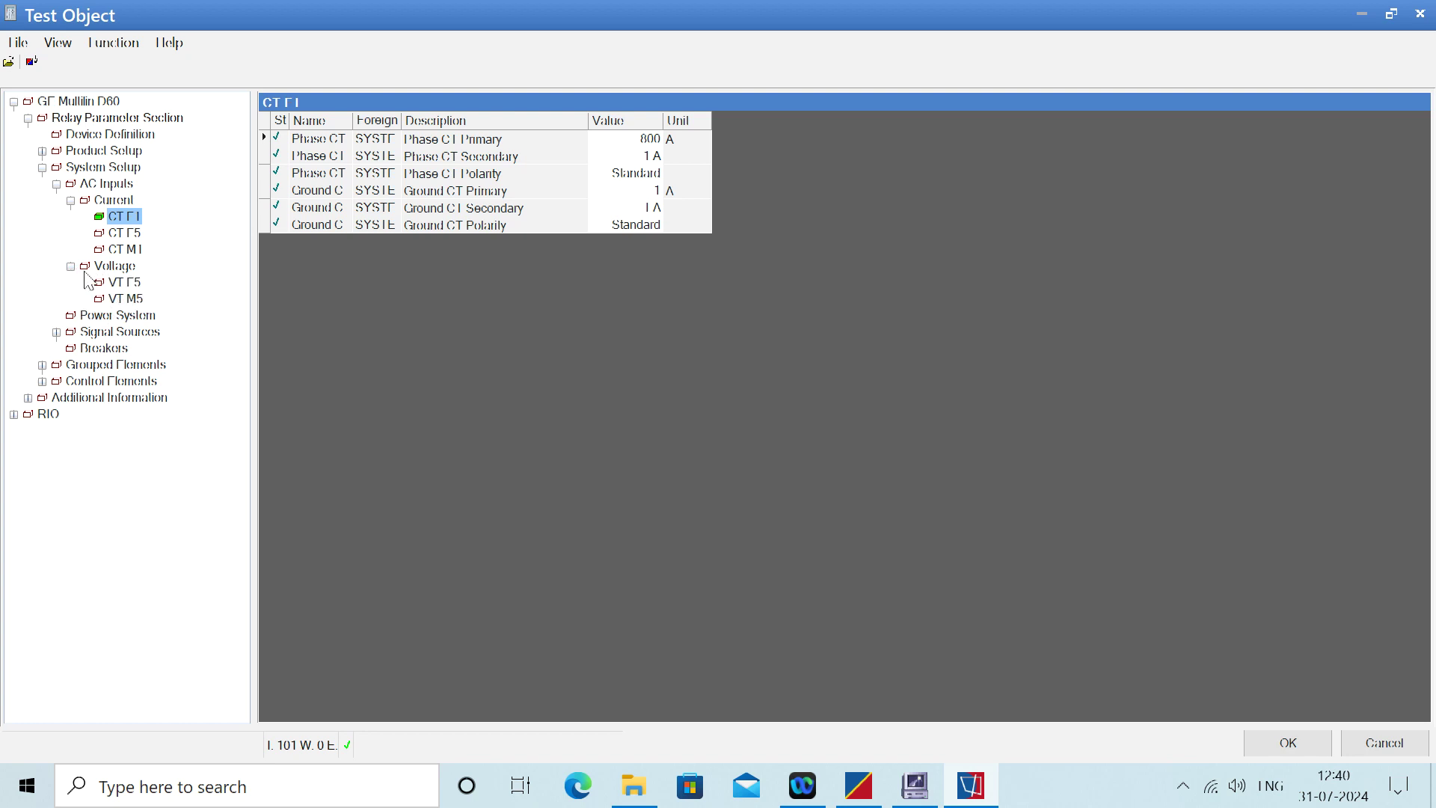
click(124, 285)
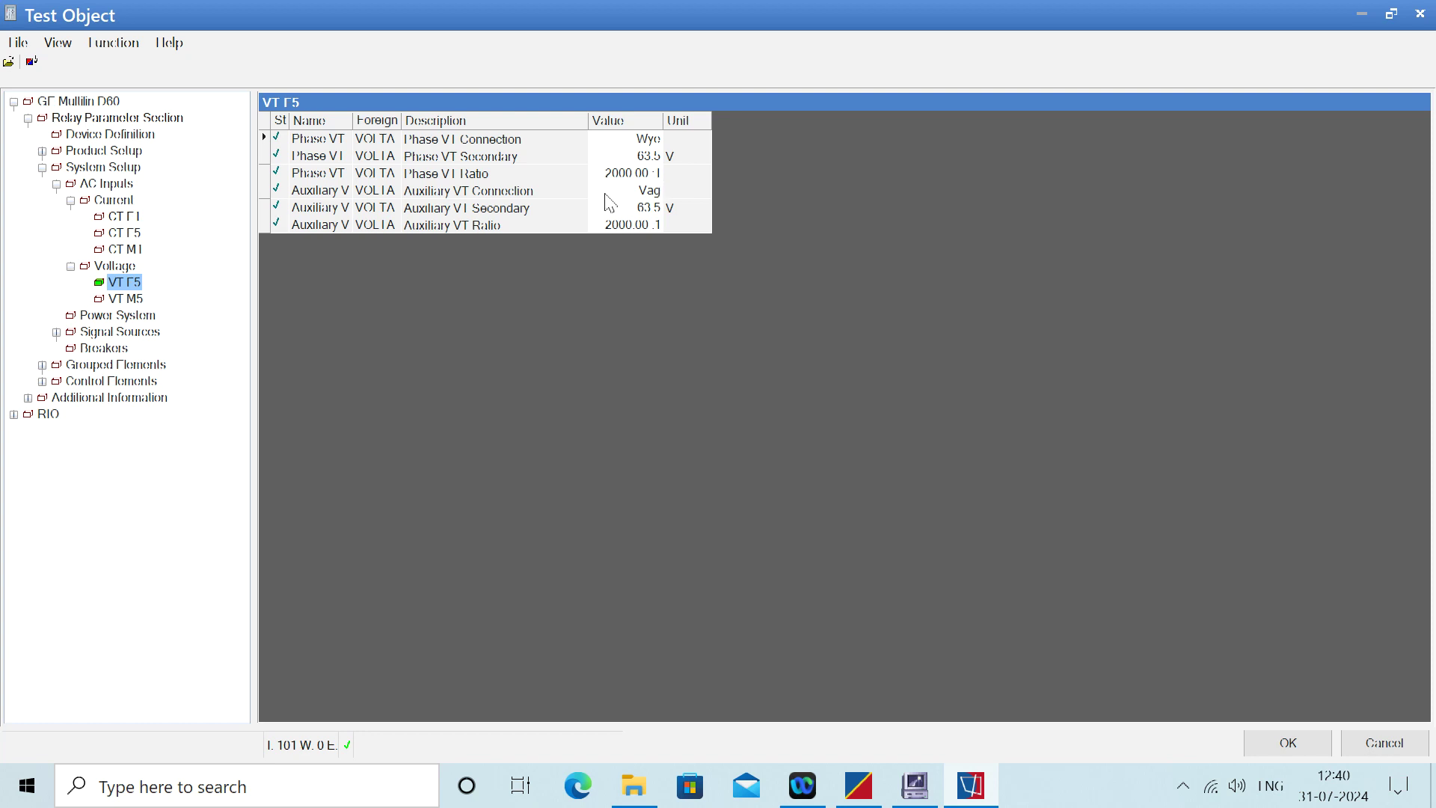
click(131, 300)
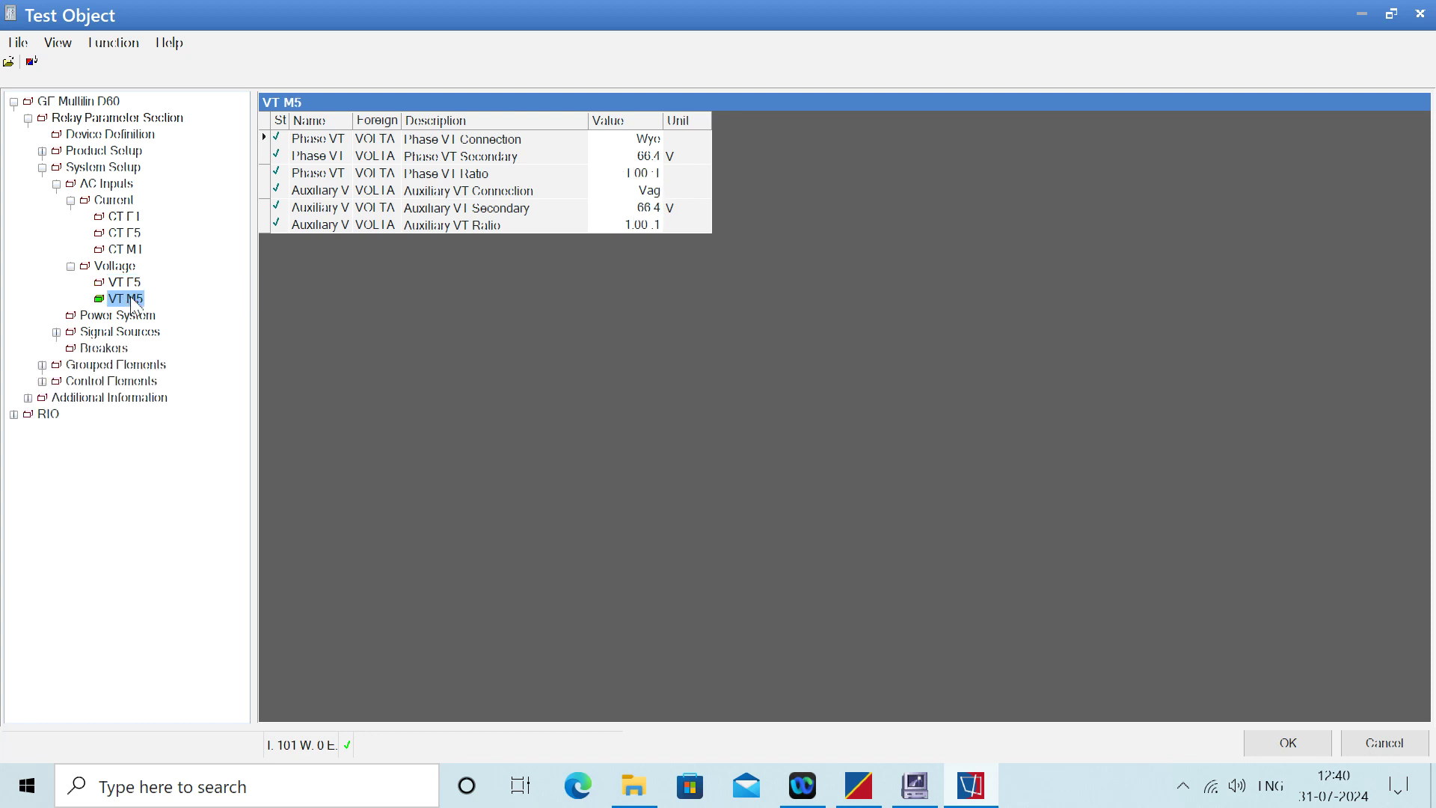
click(70, 267)
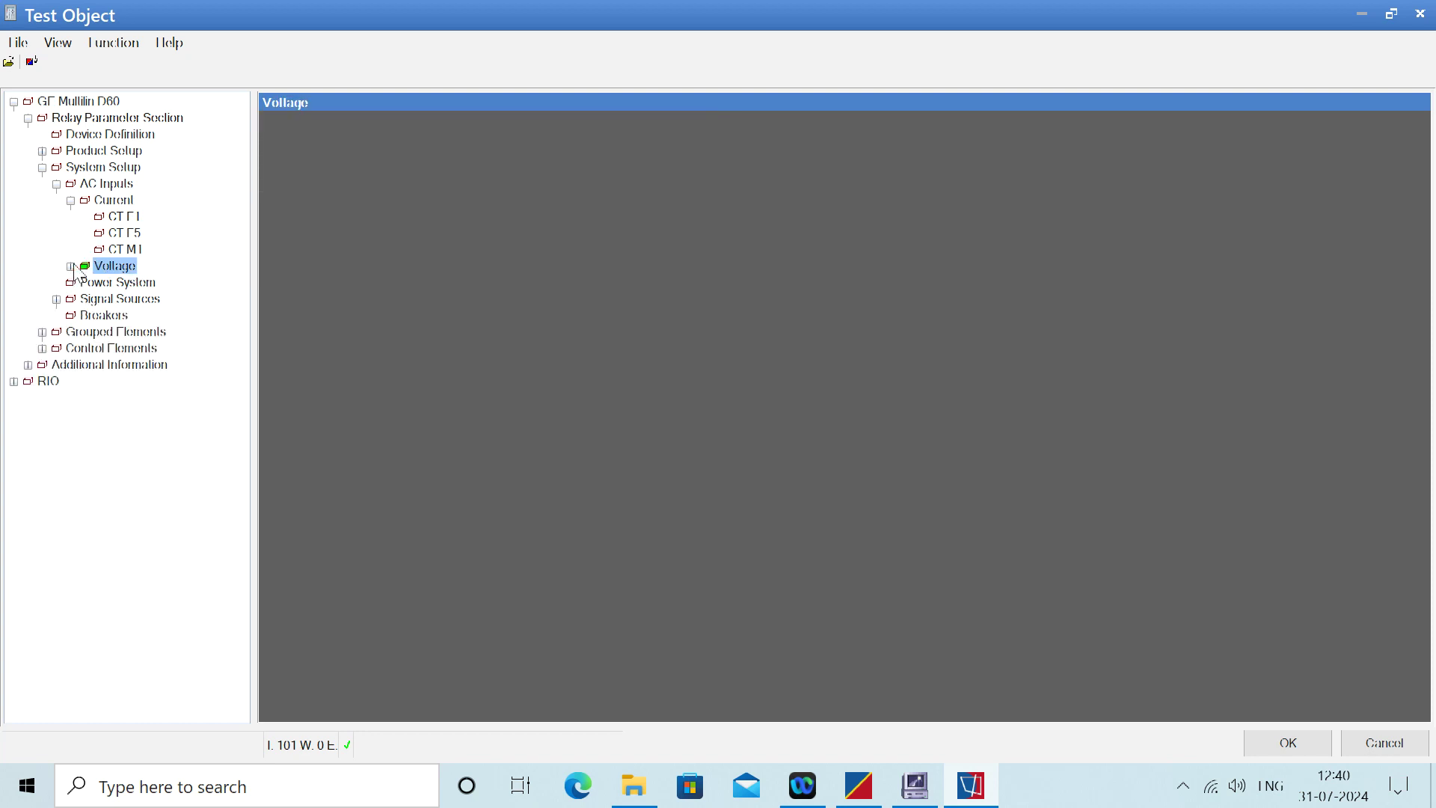
click(70, 201)
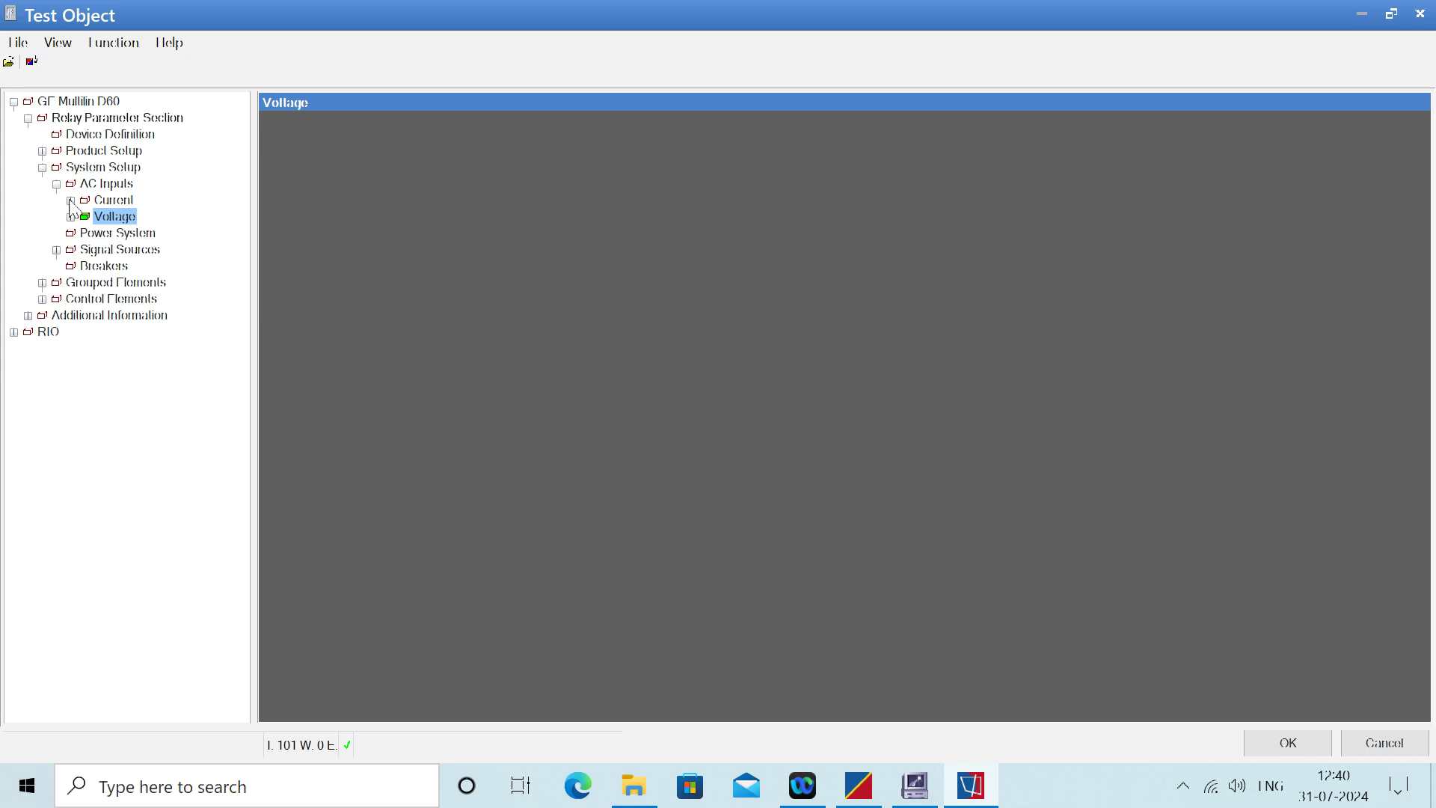
Examine the imported Phase Distance Z1 to Z4 parameters in Group 1 and accept the test object.
click(42, 284)
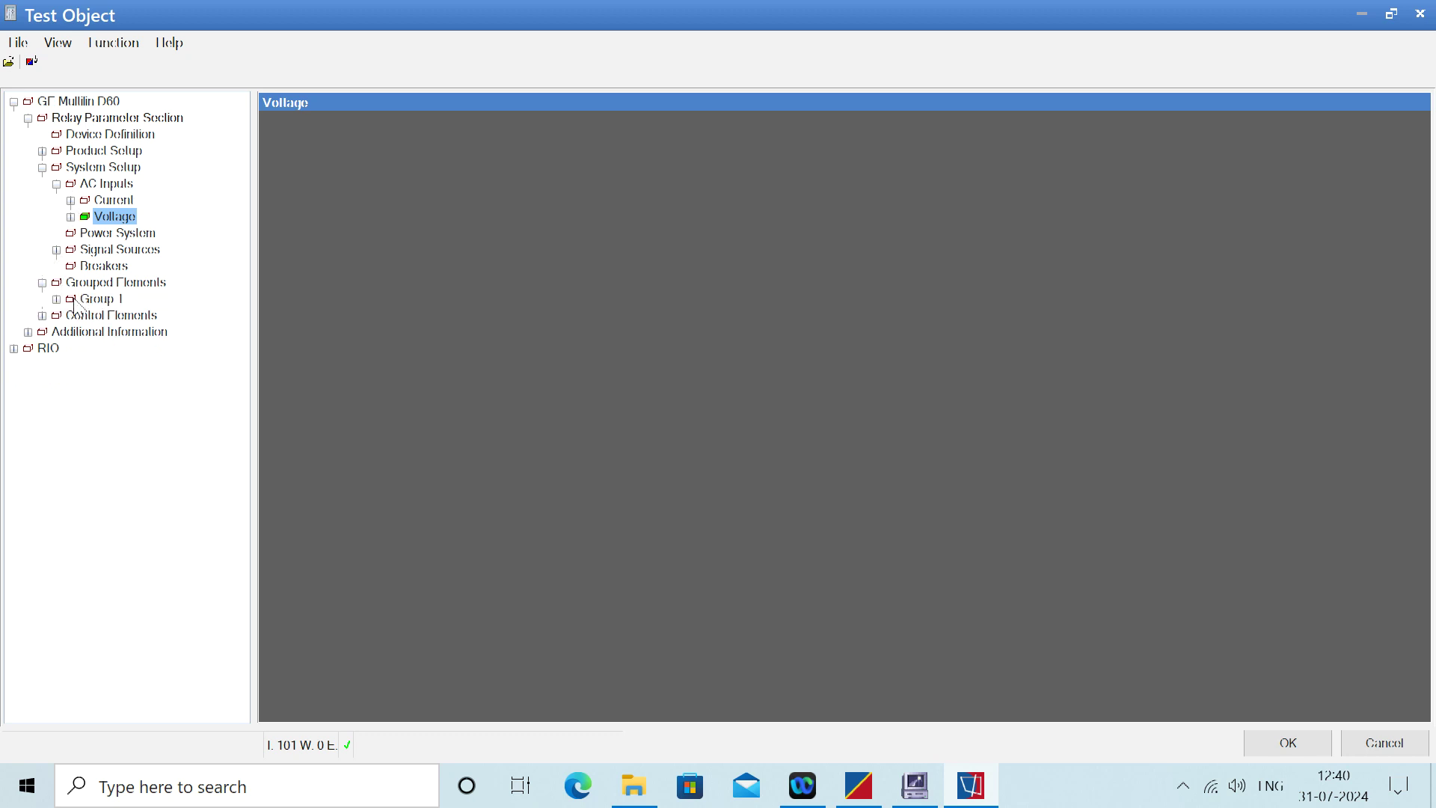
click(56, 300)
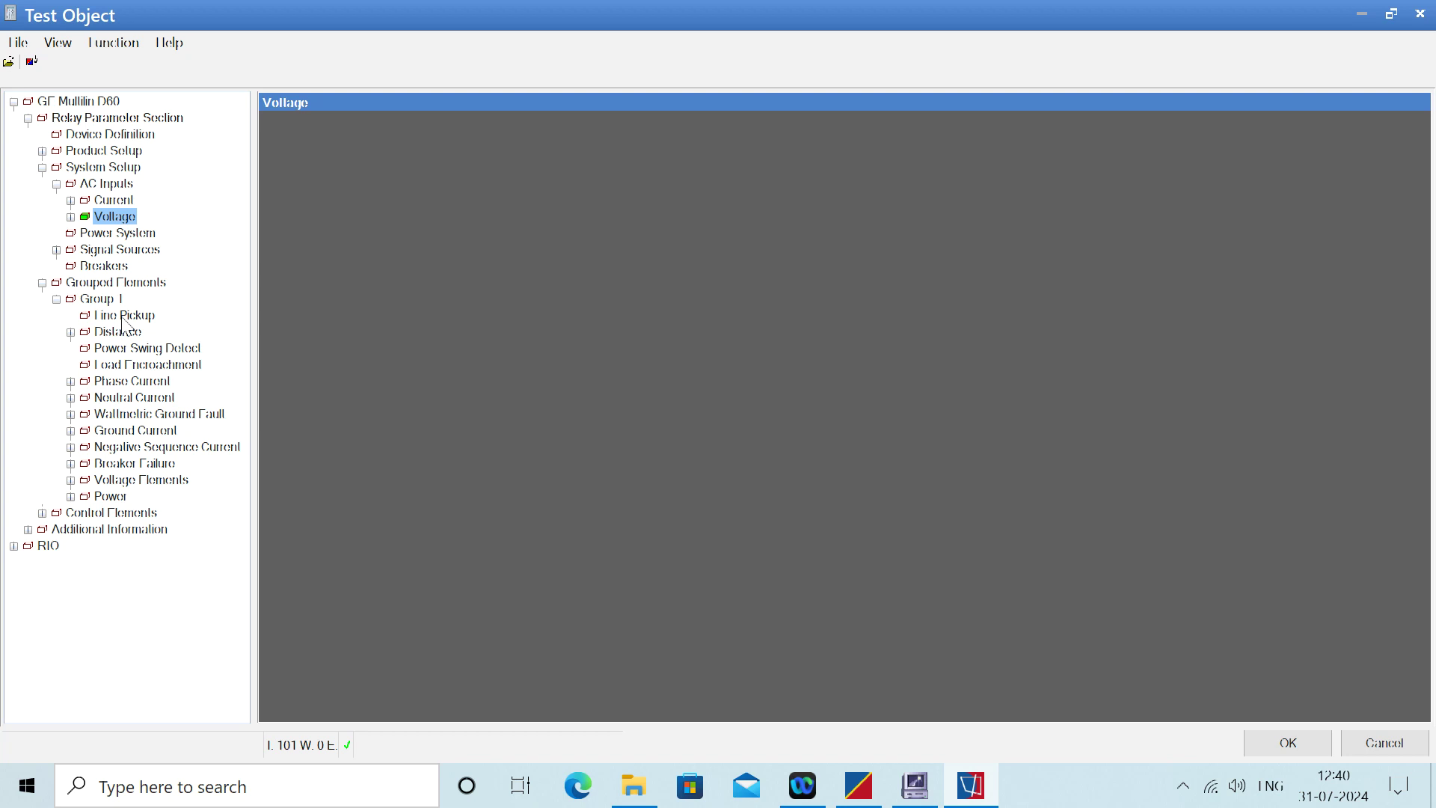
click(71, 333)
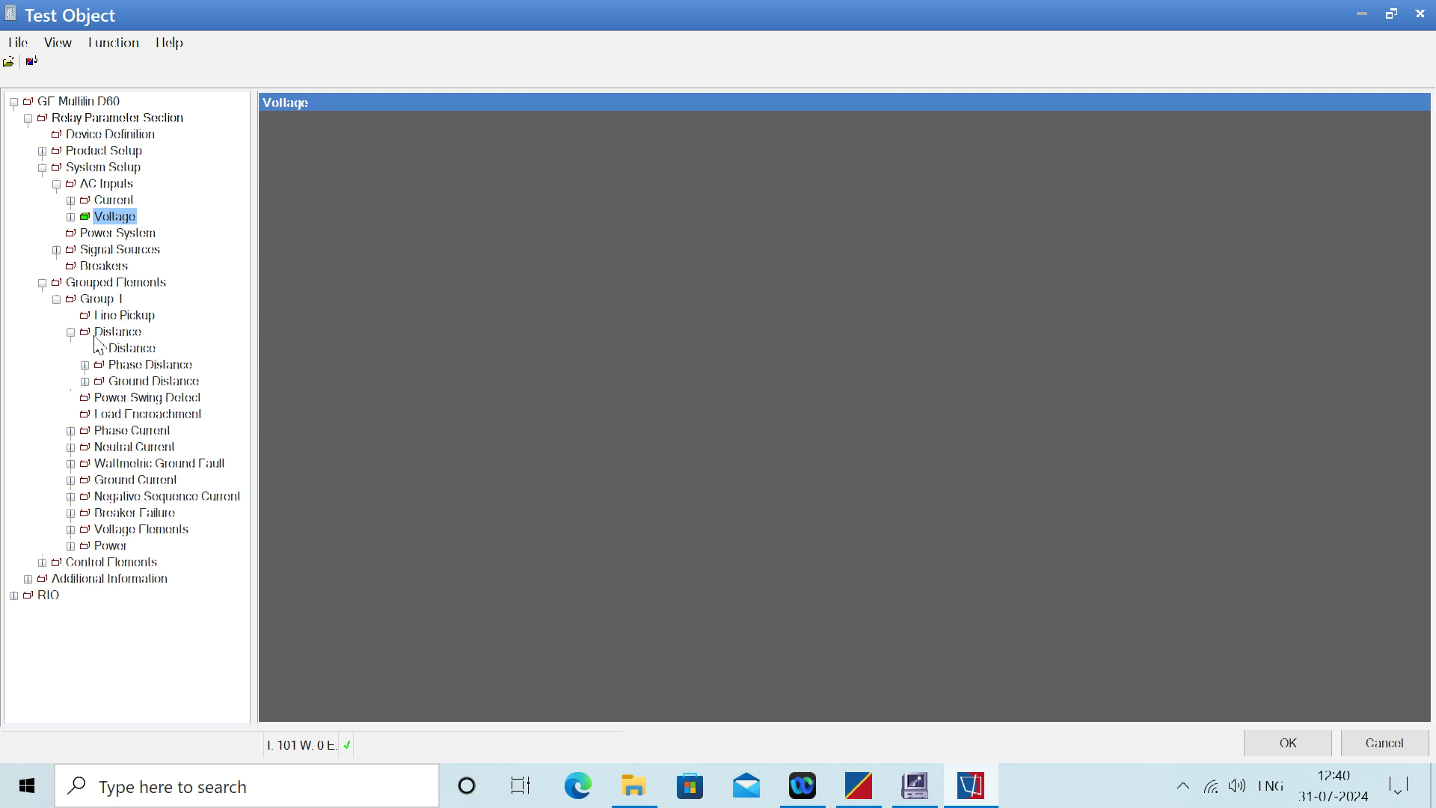
click(87, 366)
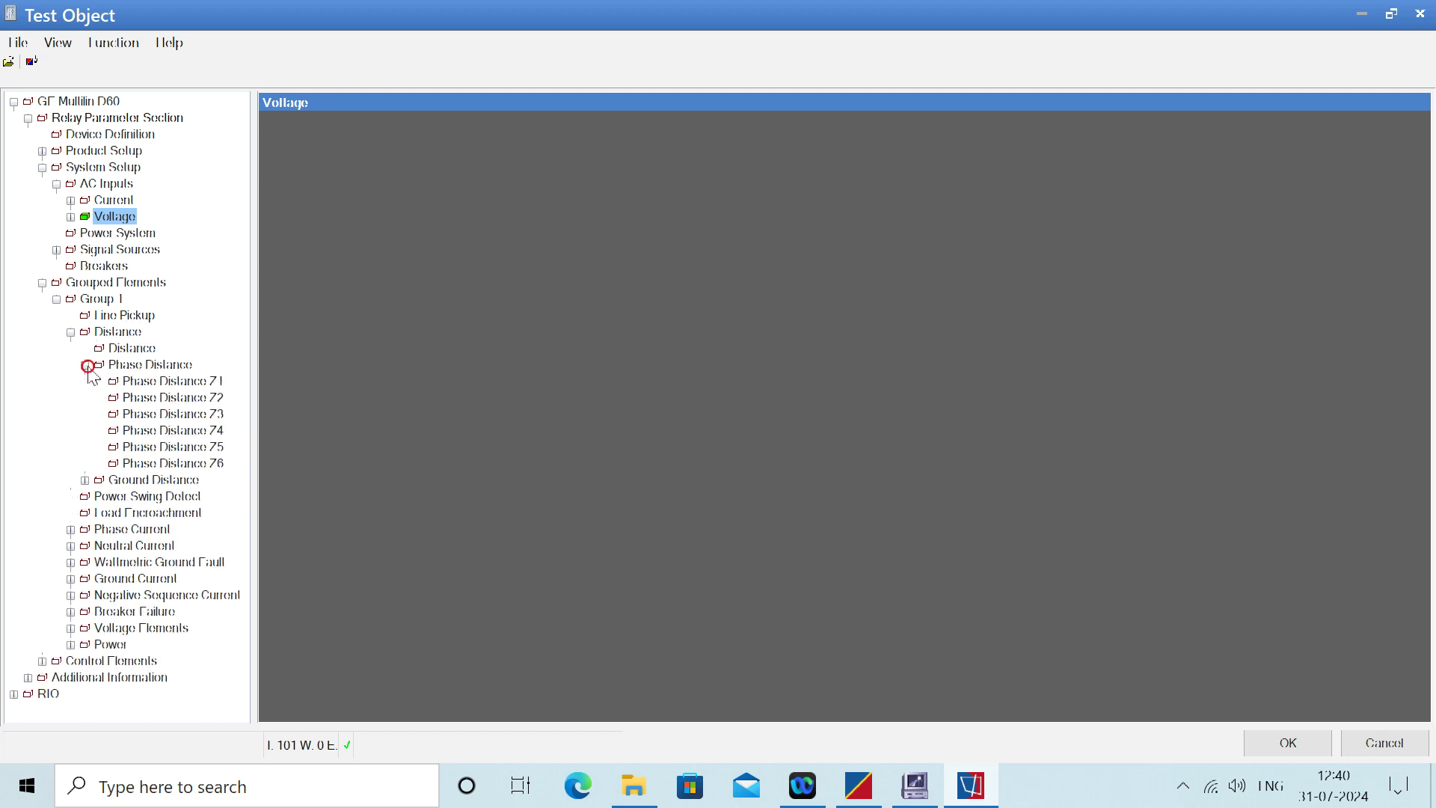
click(168, 382)
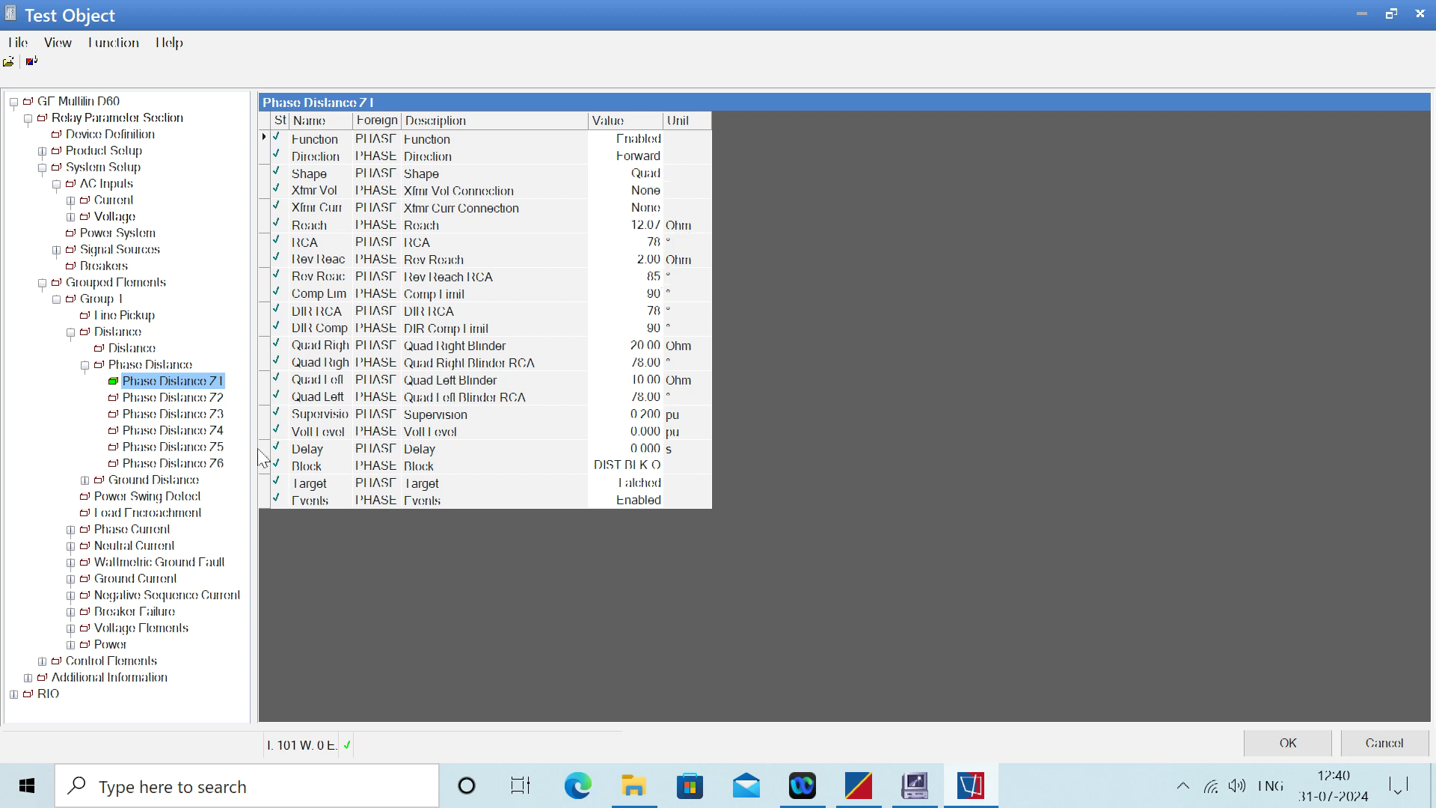
click(206, 404)
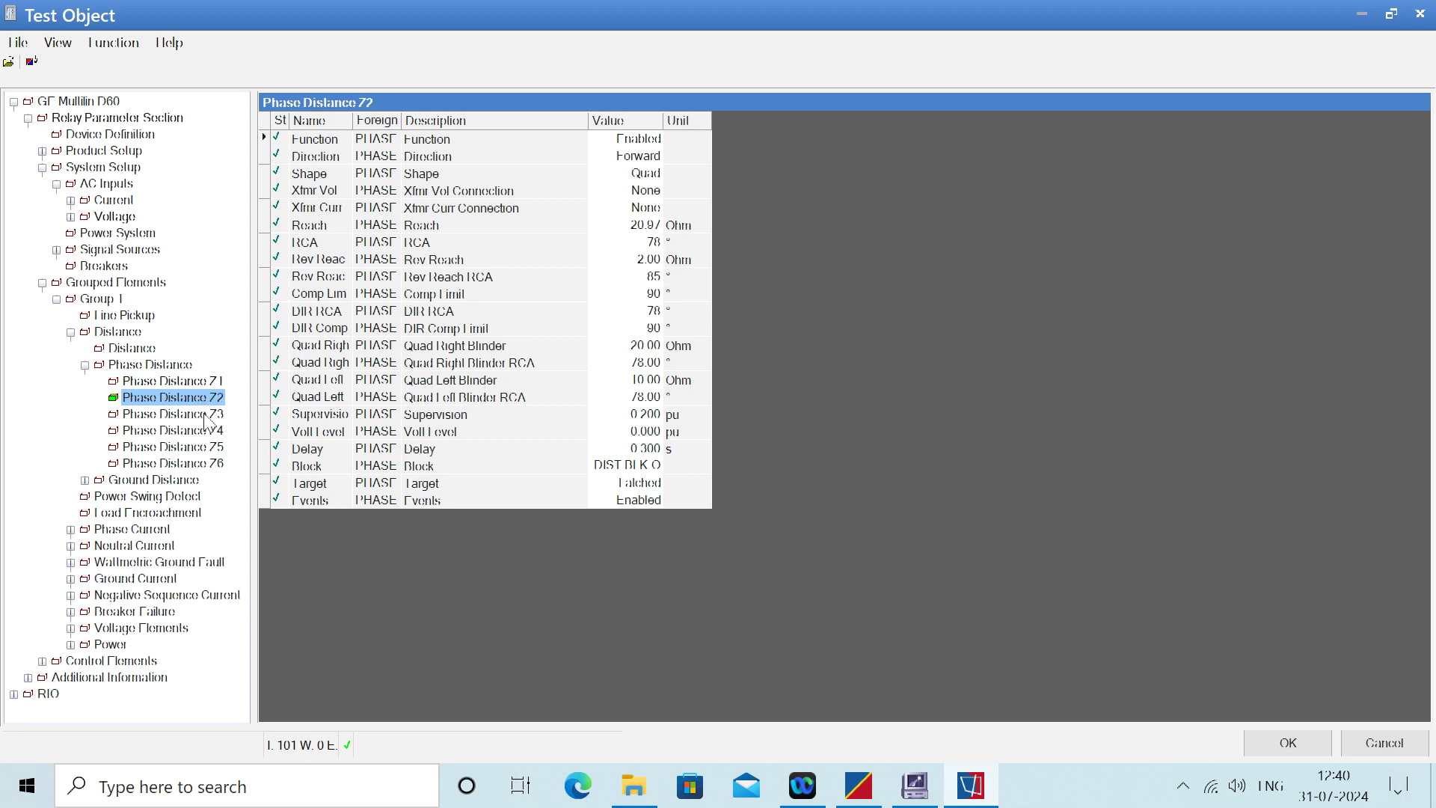
click(208, 416)
click(207, 432)
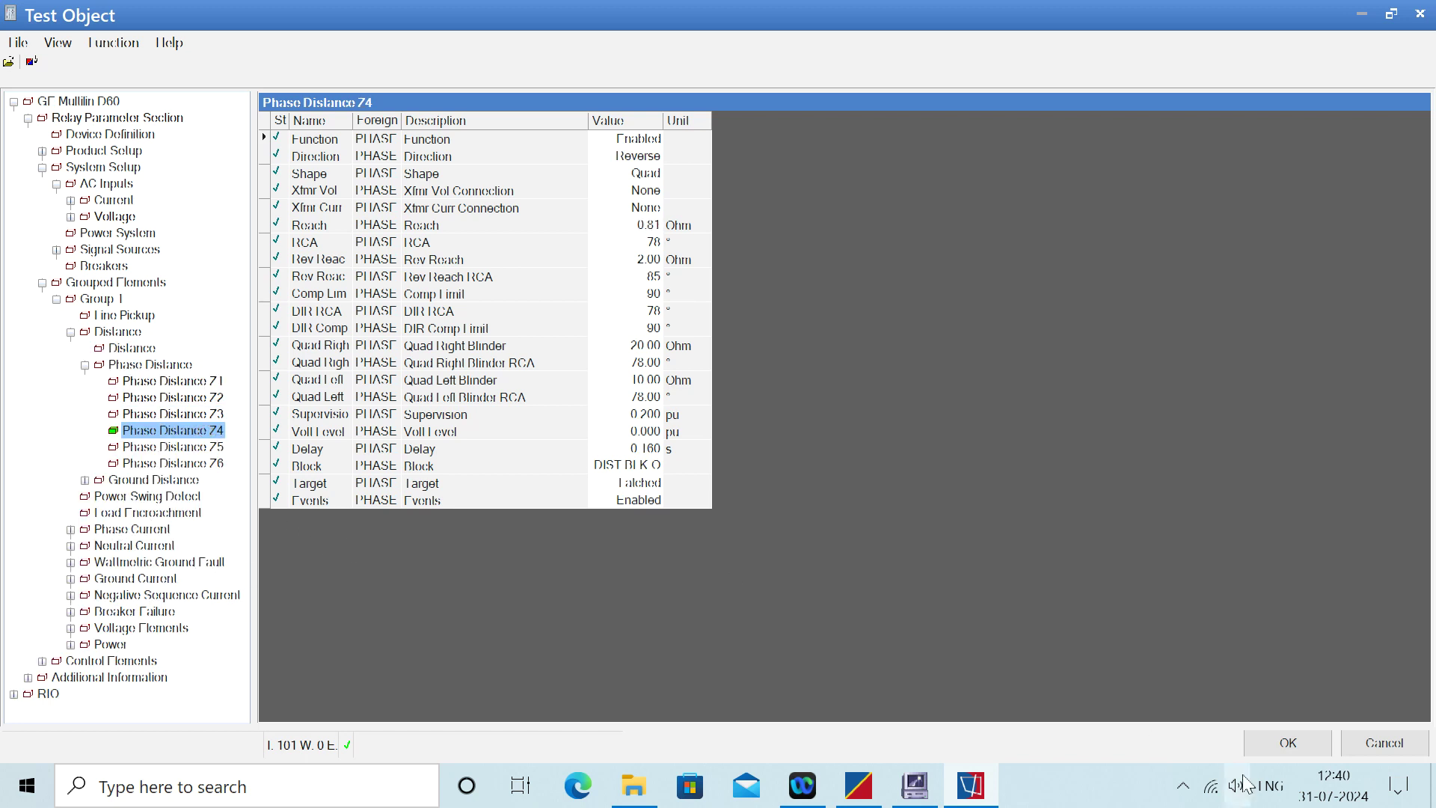
click(1264, 746)
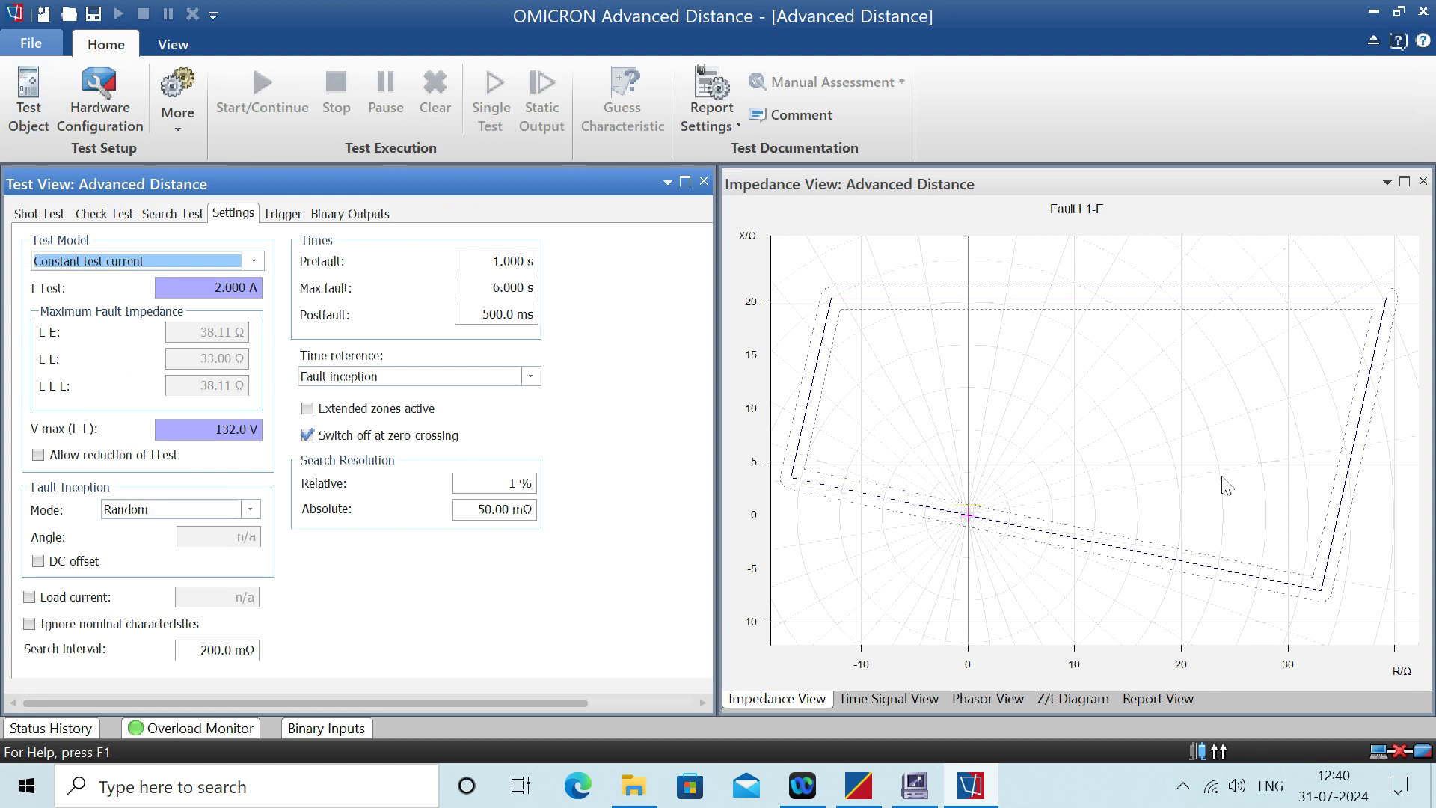
Enable the trip outputs for Phase Distance Z2 to Z4 and Ground Distance Z2 to Z4, and accept the test object.
click(37, 111)
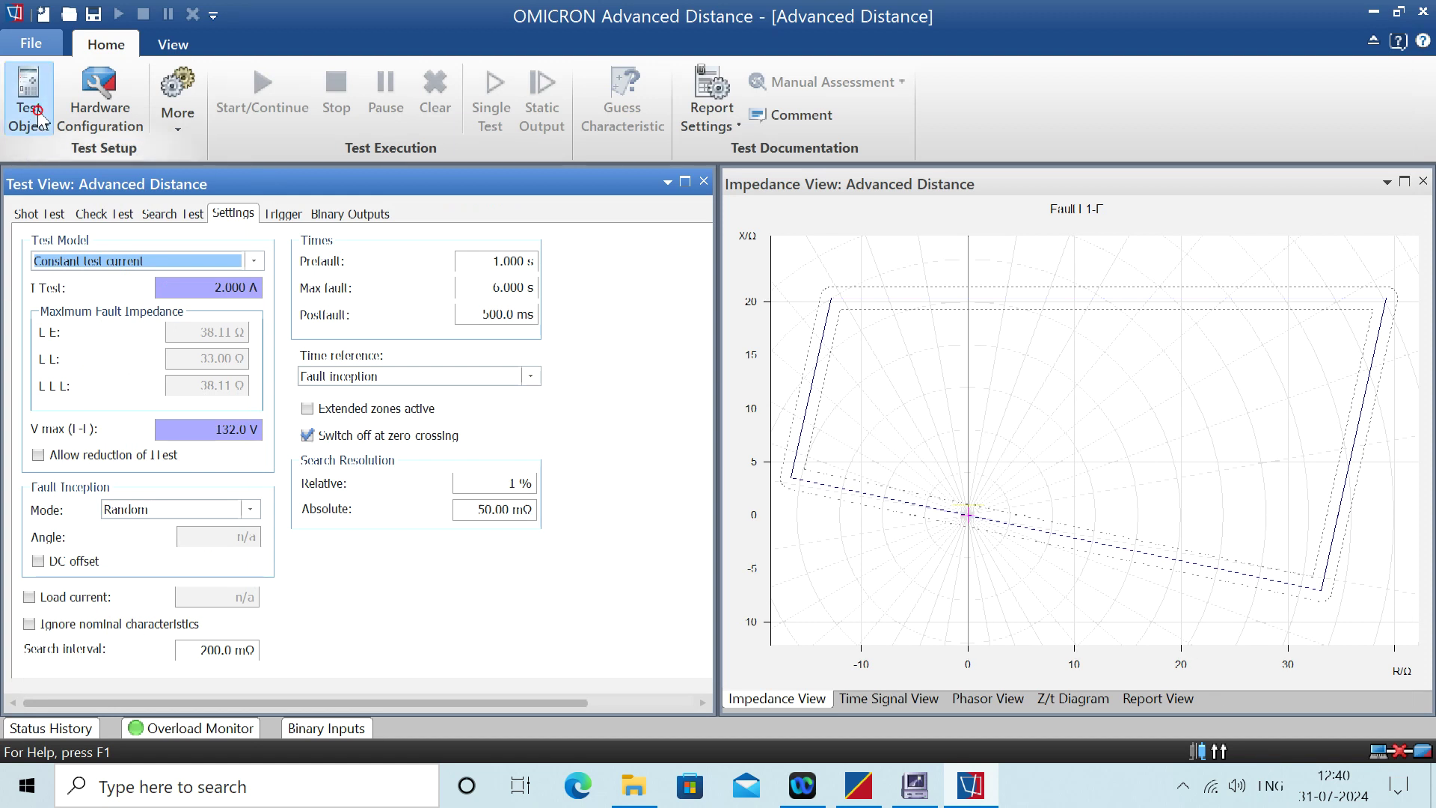
click(28, 218)
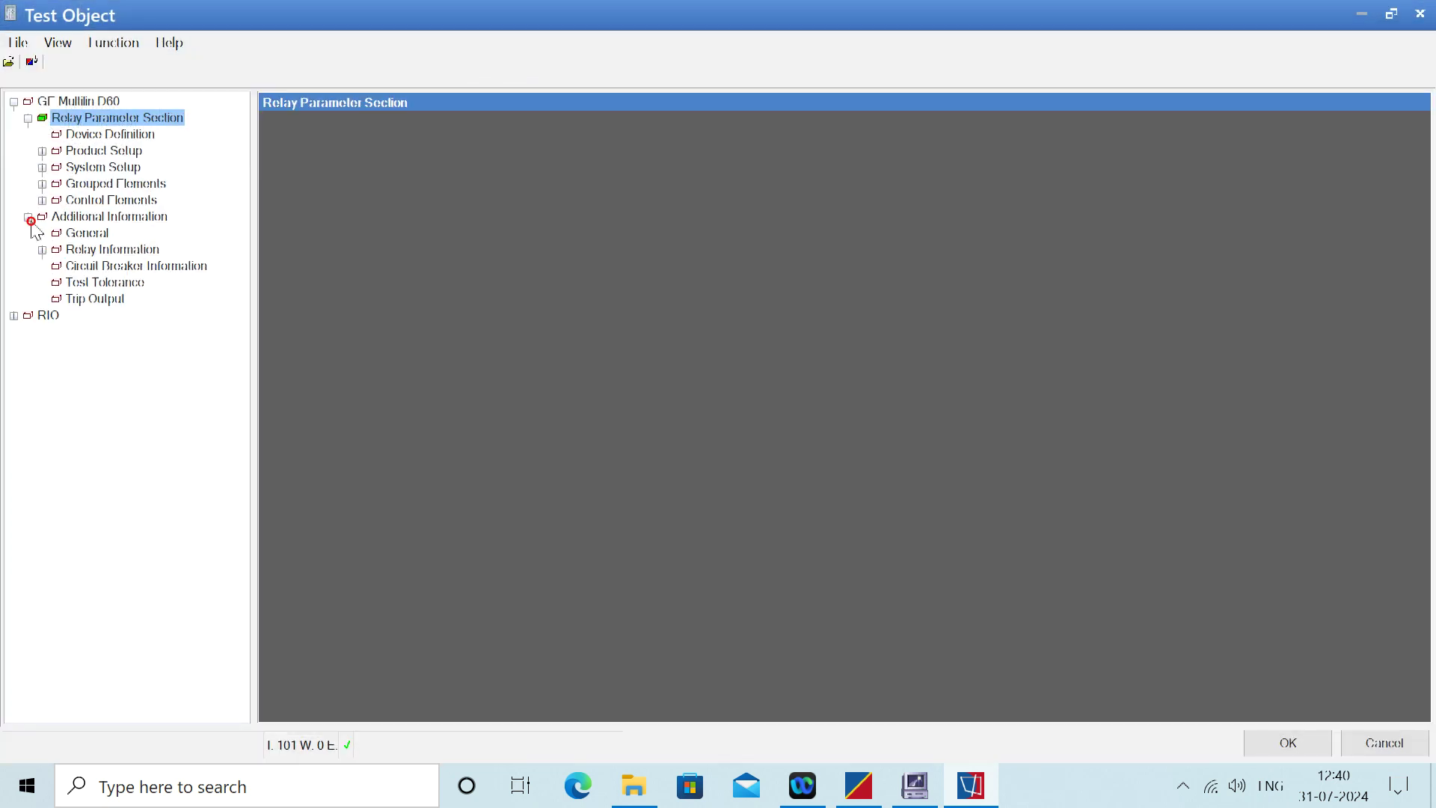
click(83, 300)
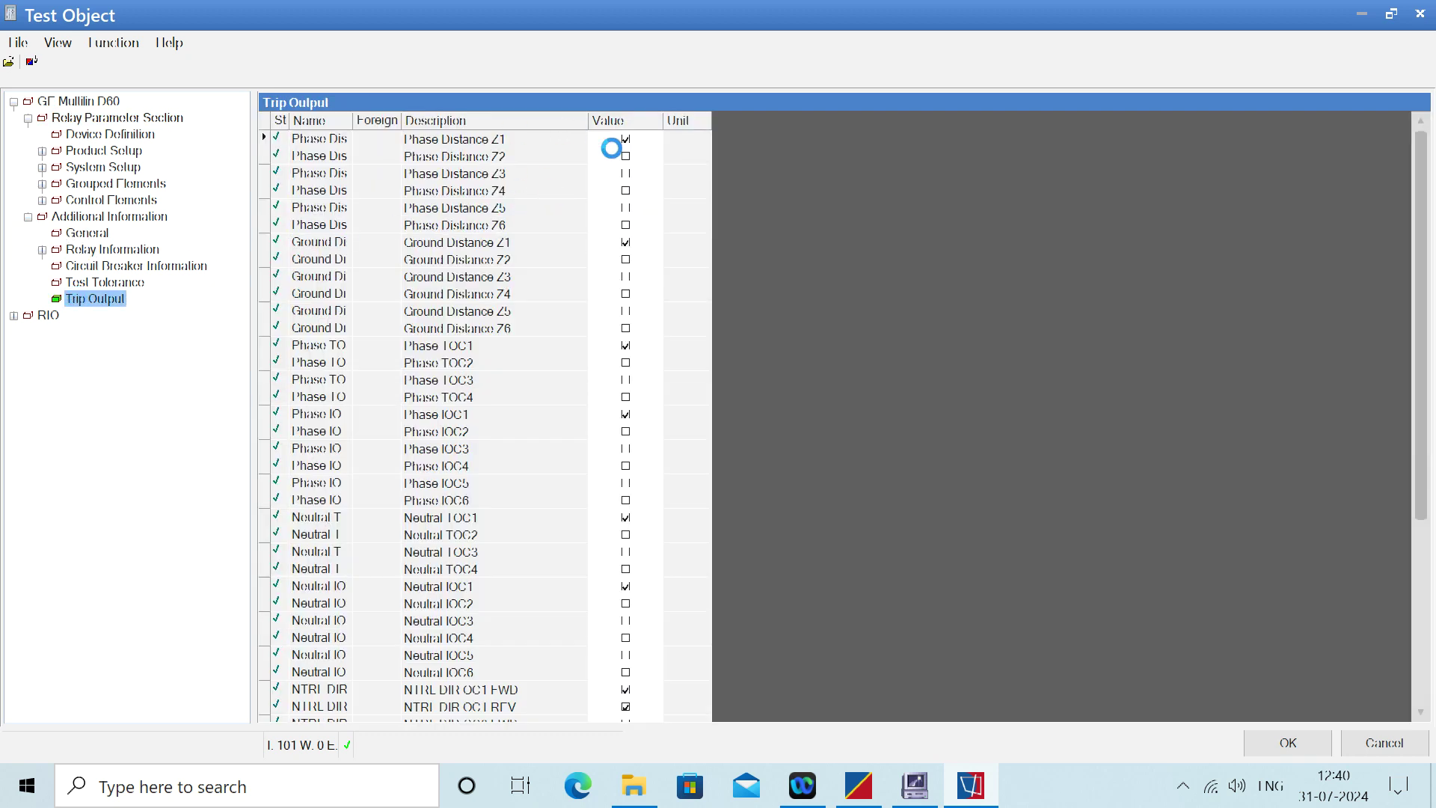
click(625, 157)
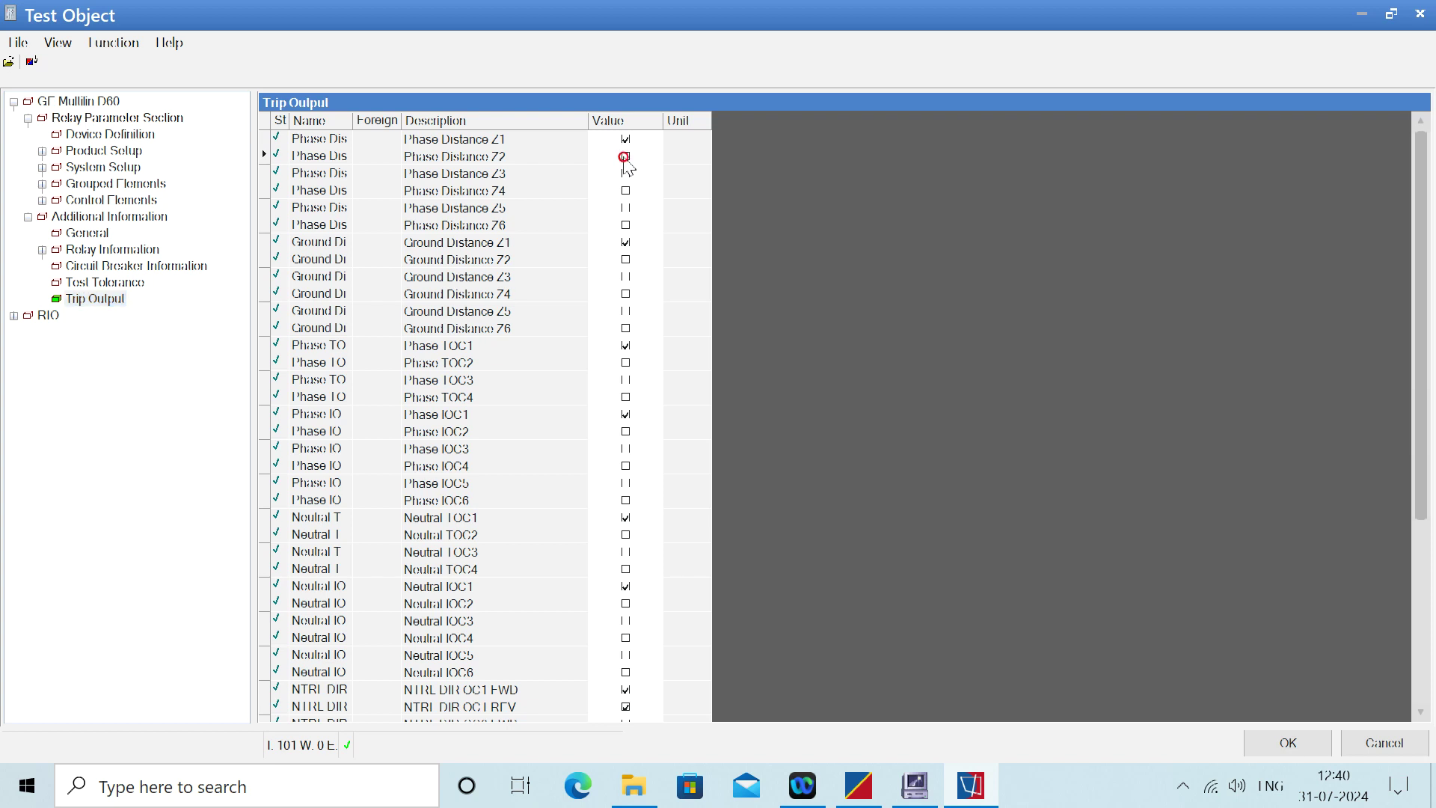
click(626, 174)
click(626, 191)
click(626, 277)
click(625, 294)
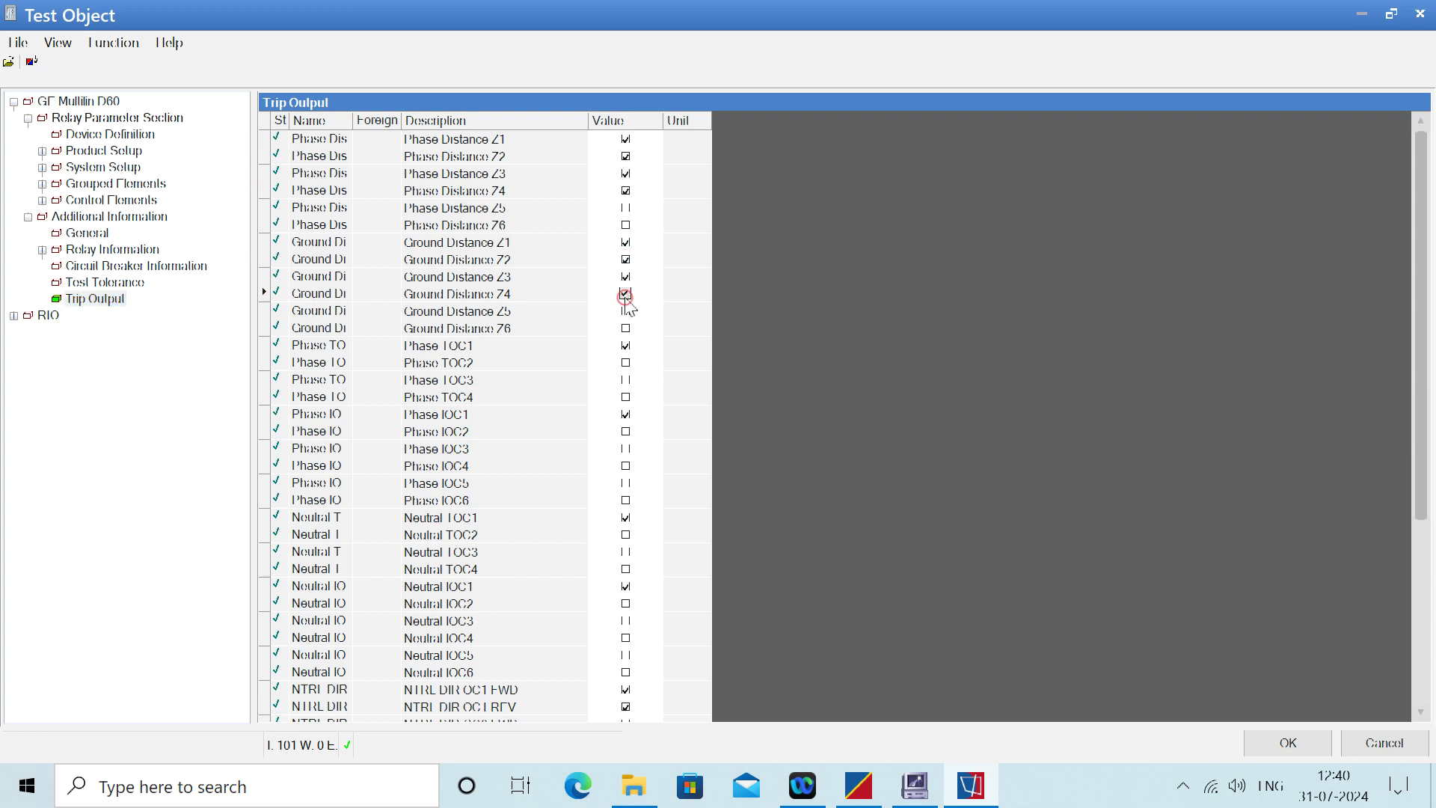
click(1268, 737)
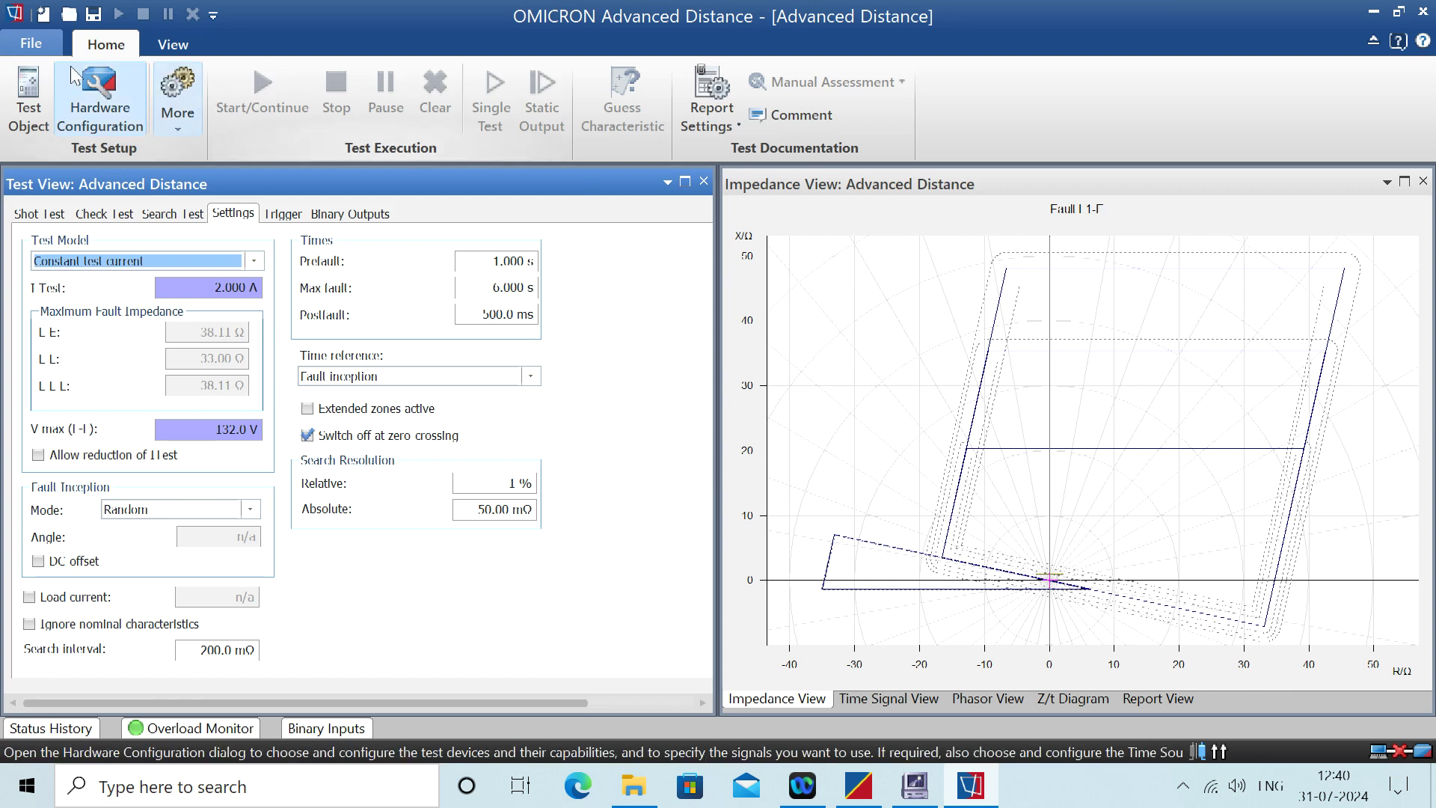
Close the Advanced Distance test module without saving the changes.
click(1423, 12)
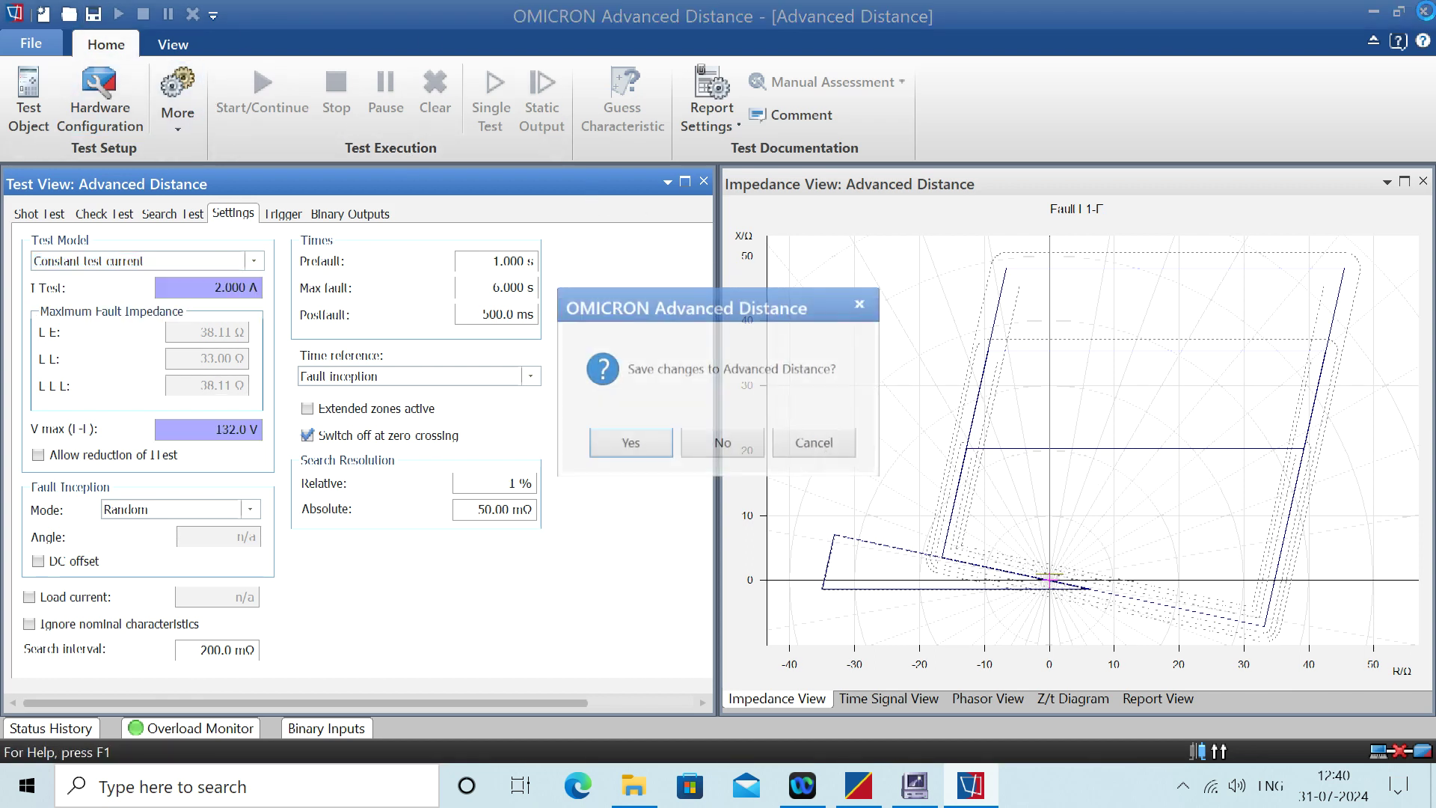
click(714, 449)
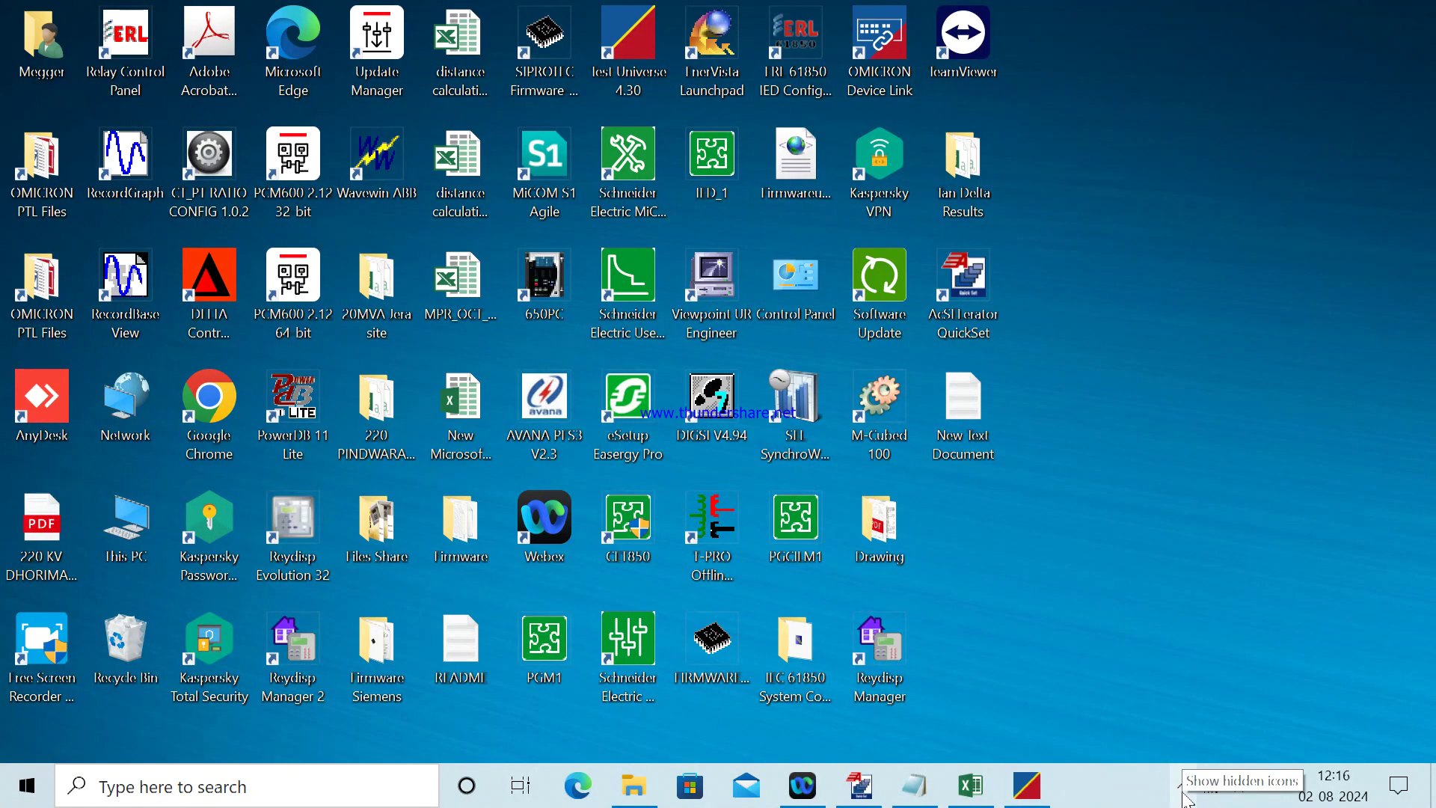
click(1183, 793)
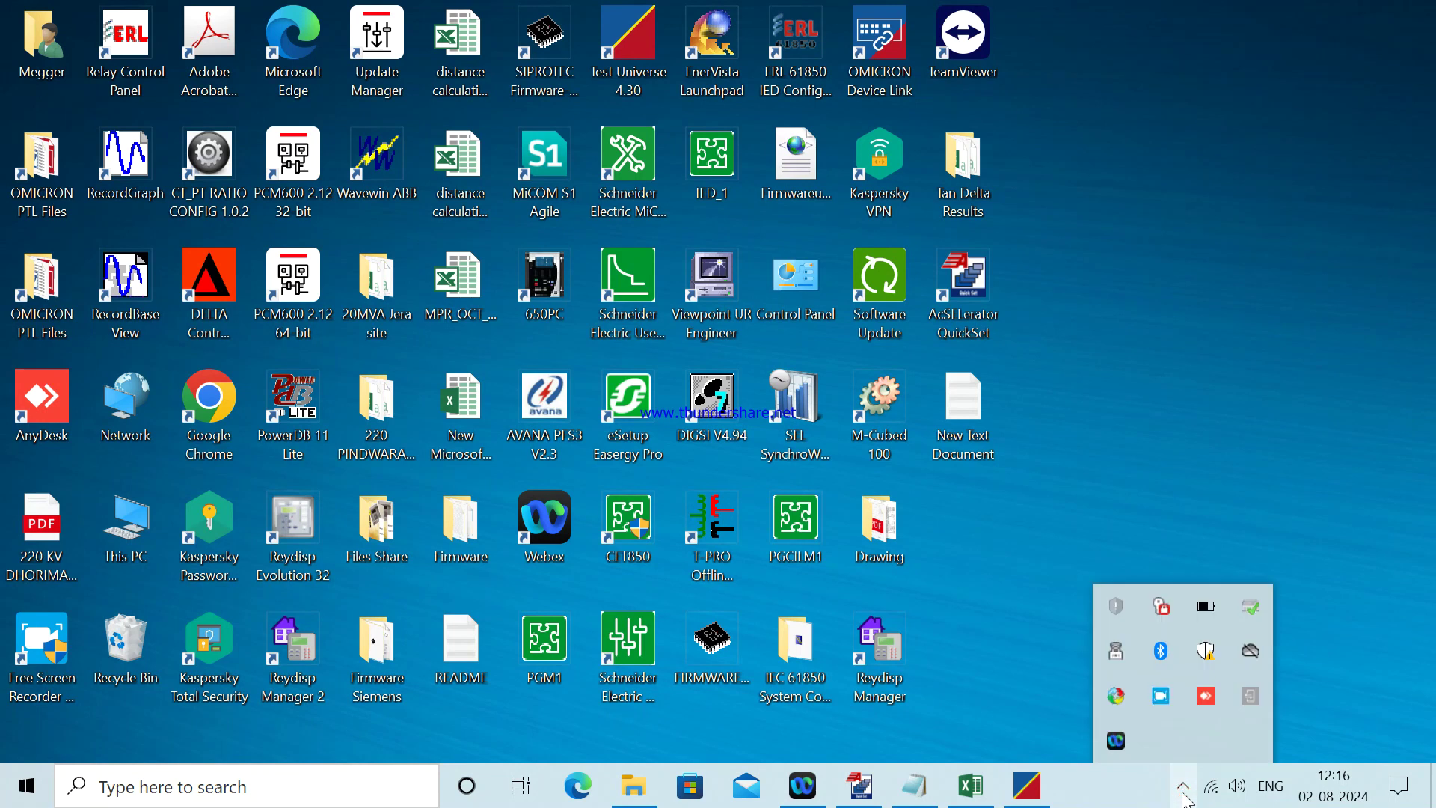
click(1139, 387)
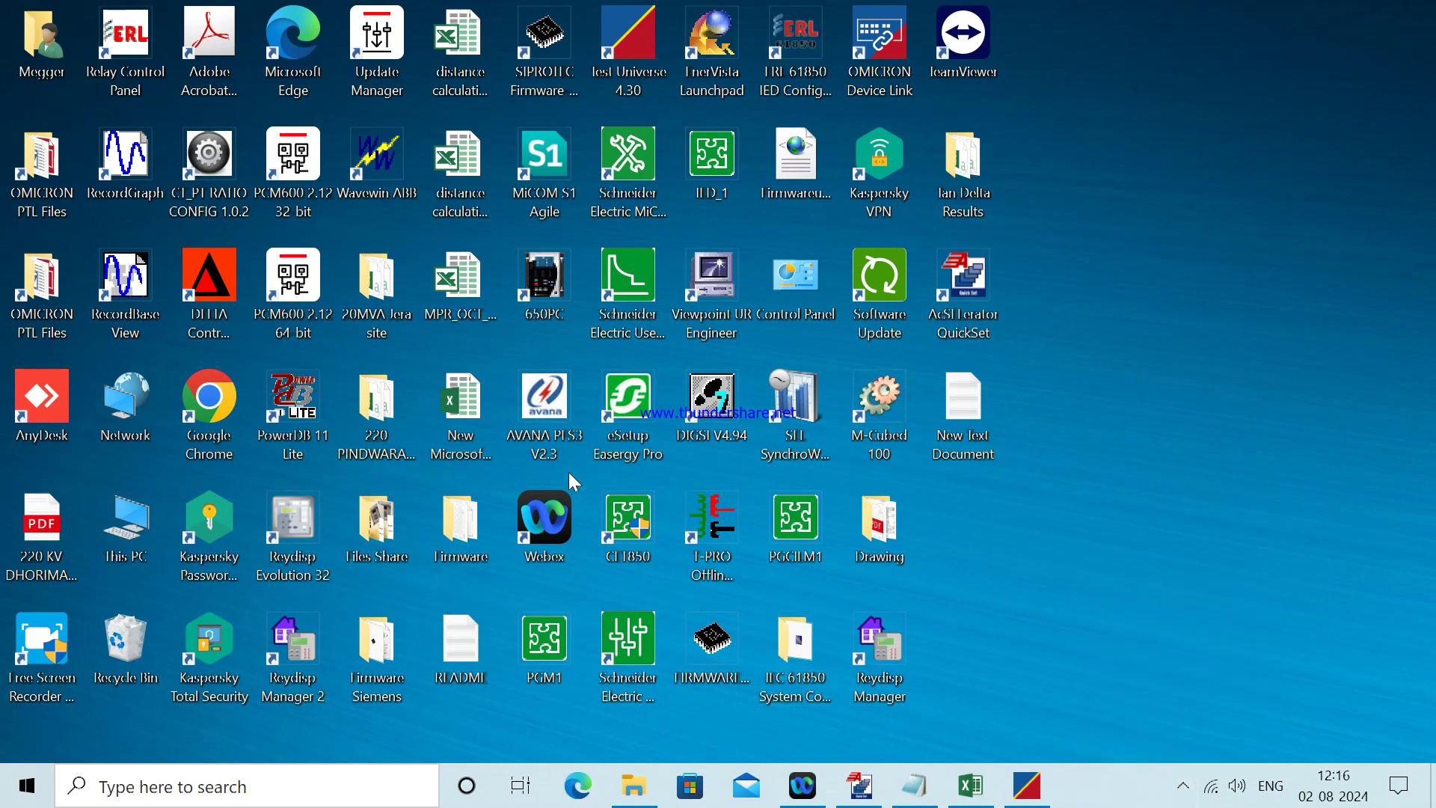
Switch to AcSELerator QuickSet and examine the SEL-311C General Settings, Line Settings and Fault Locator, and Phase Distance settings in Set 1.
click(860, 787)
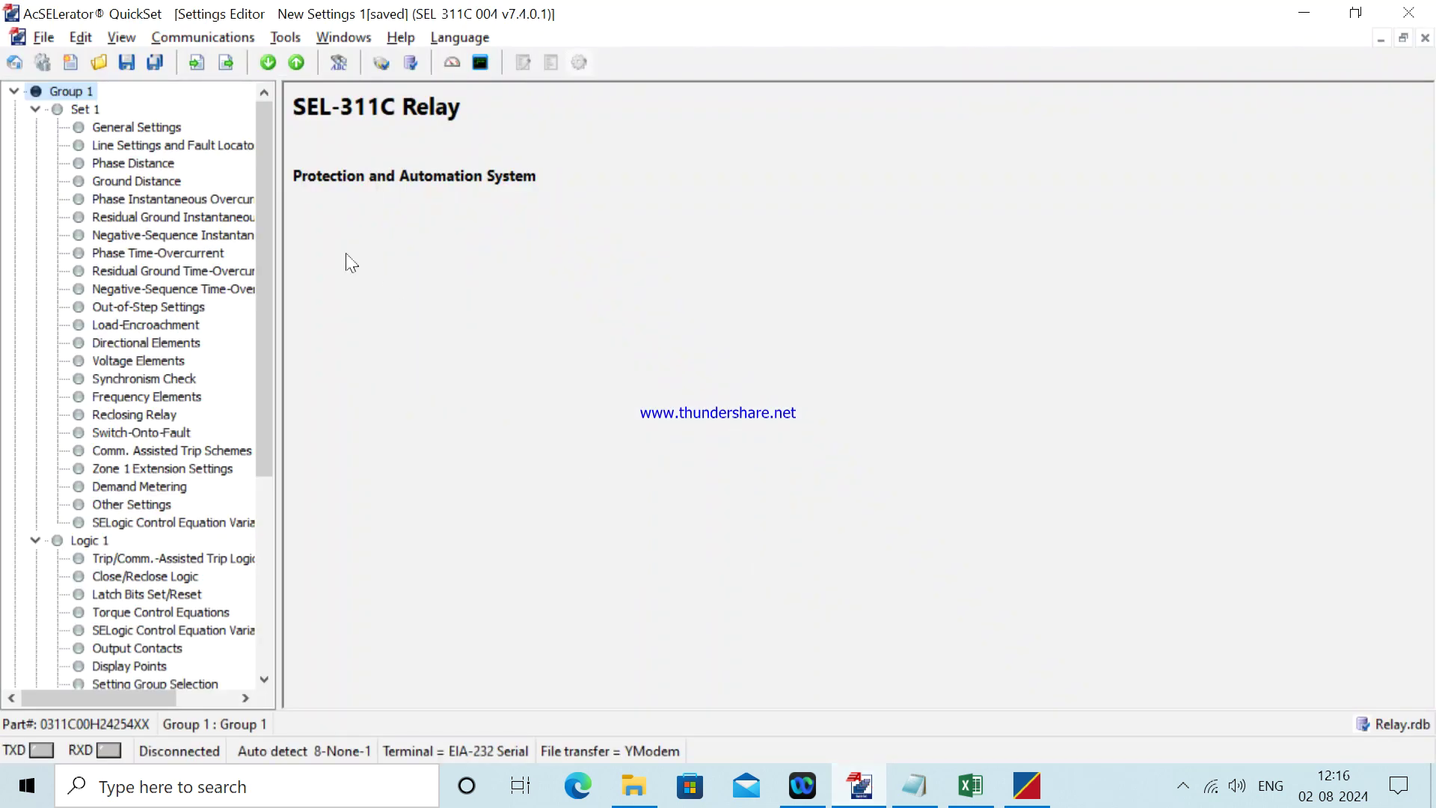
click(132, 135)
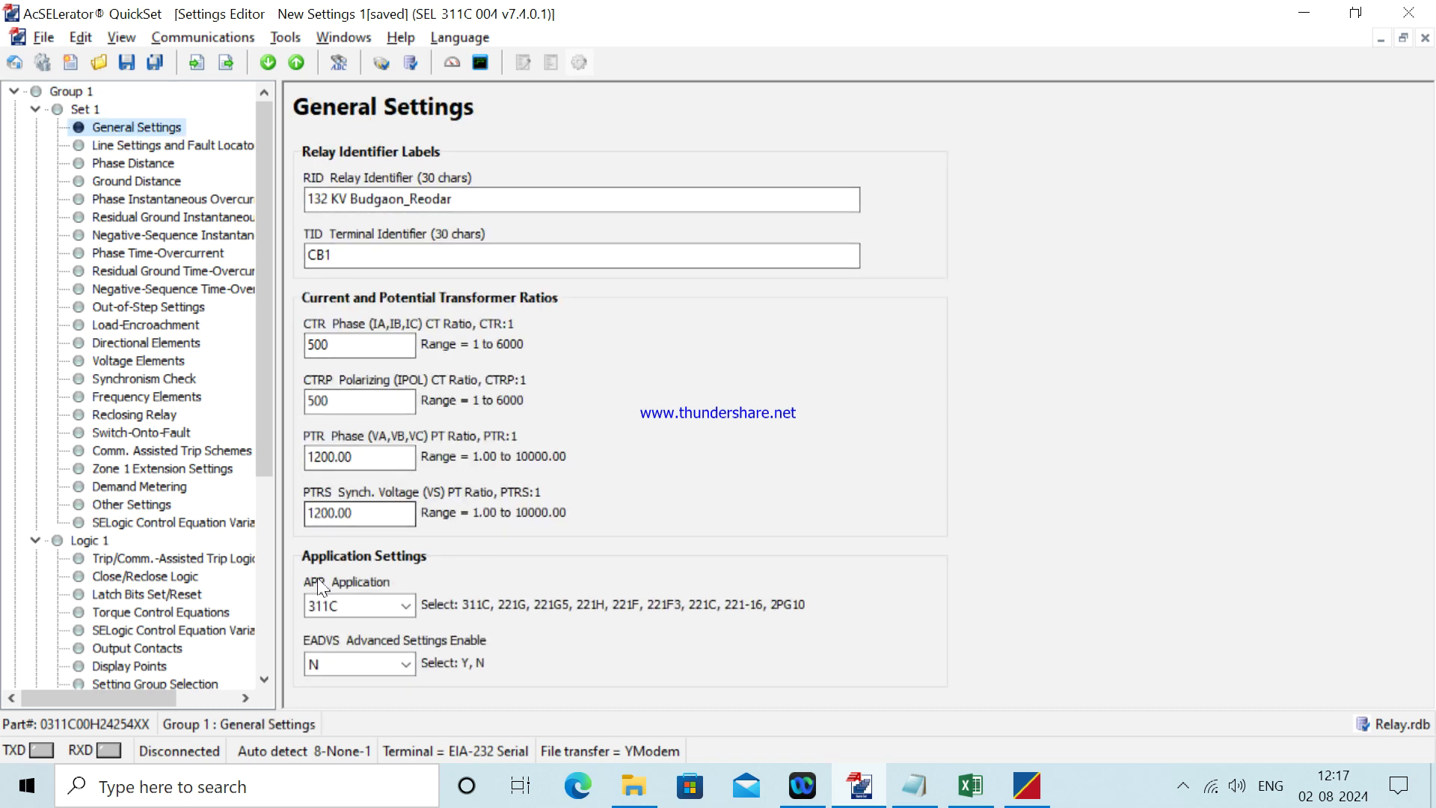
click(190, 143)
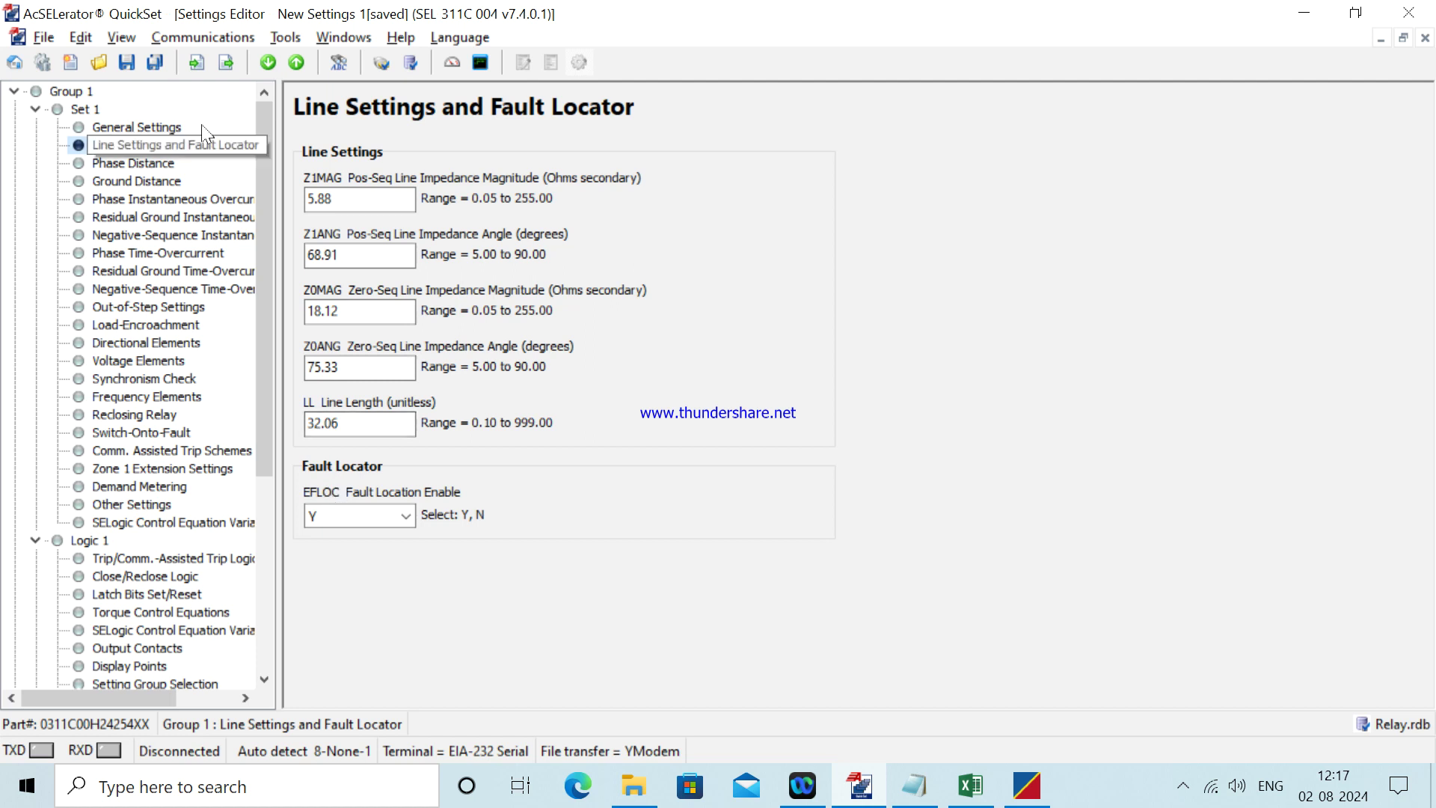
click(141, 166)
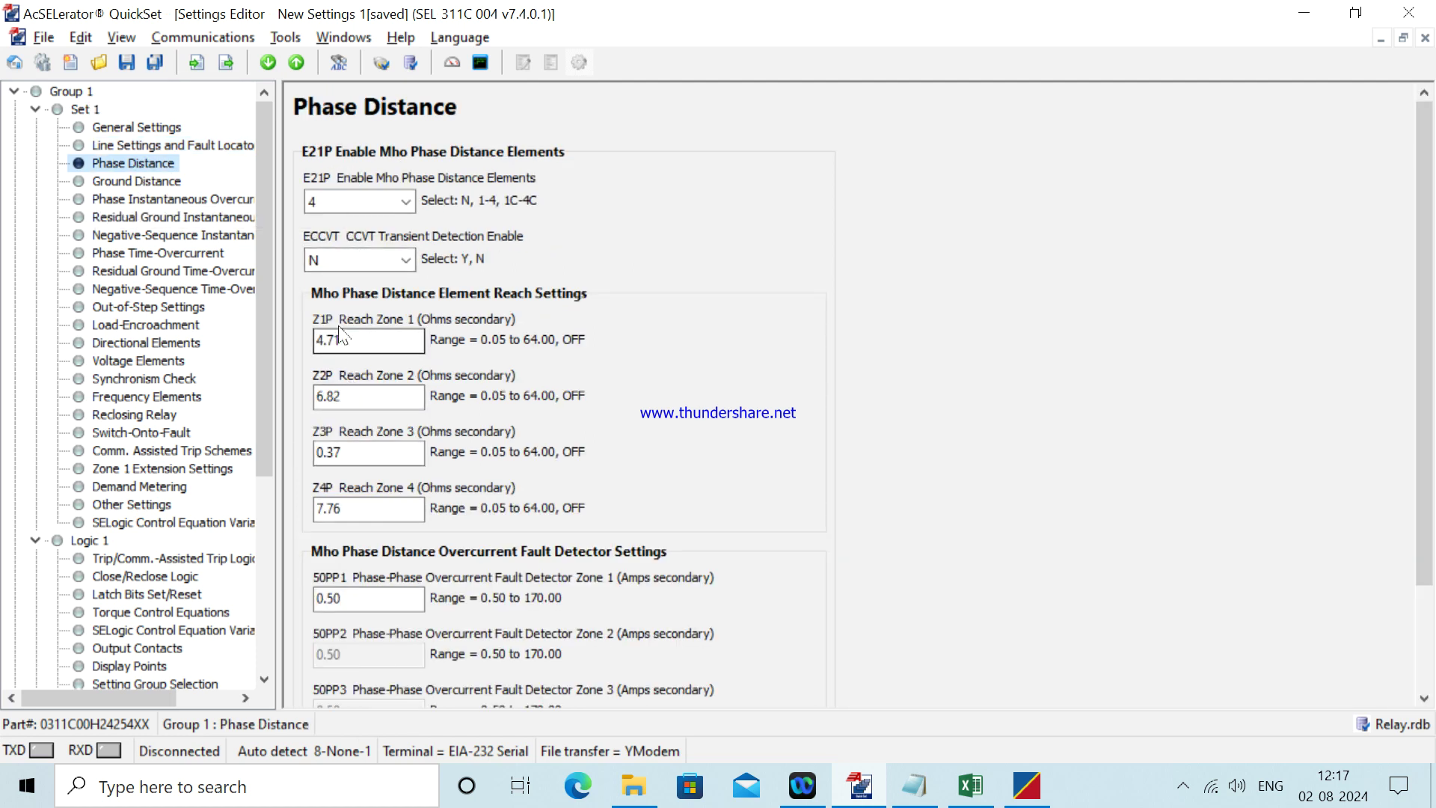
Examine the SEL-311C Ground Distance settings, including quad reaches, fault detectors, zero-sequence compensation factors and element time delays.
click(142, 181)
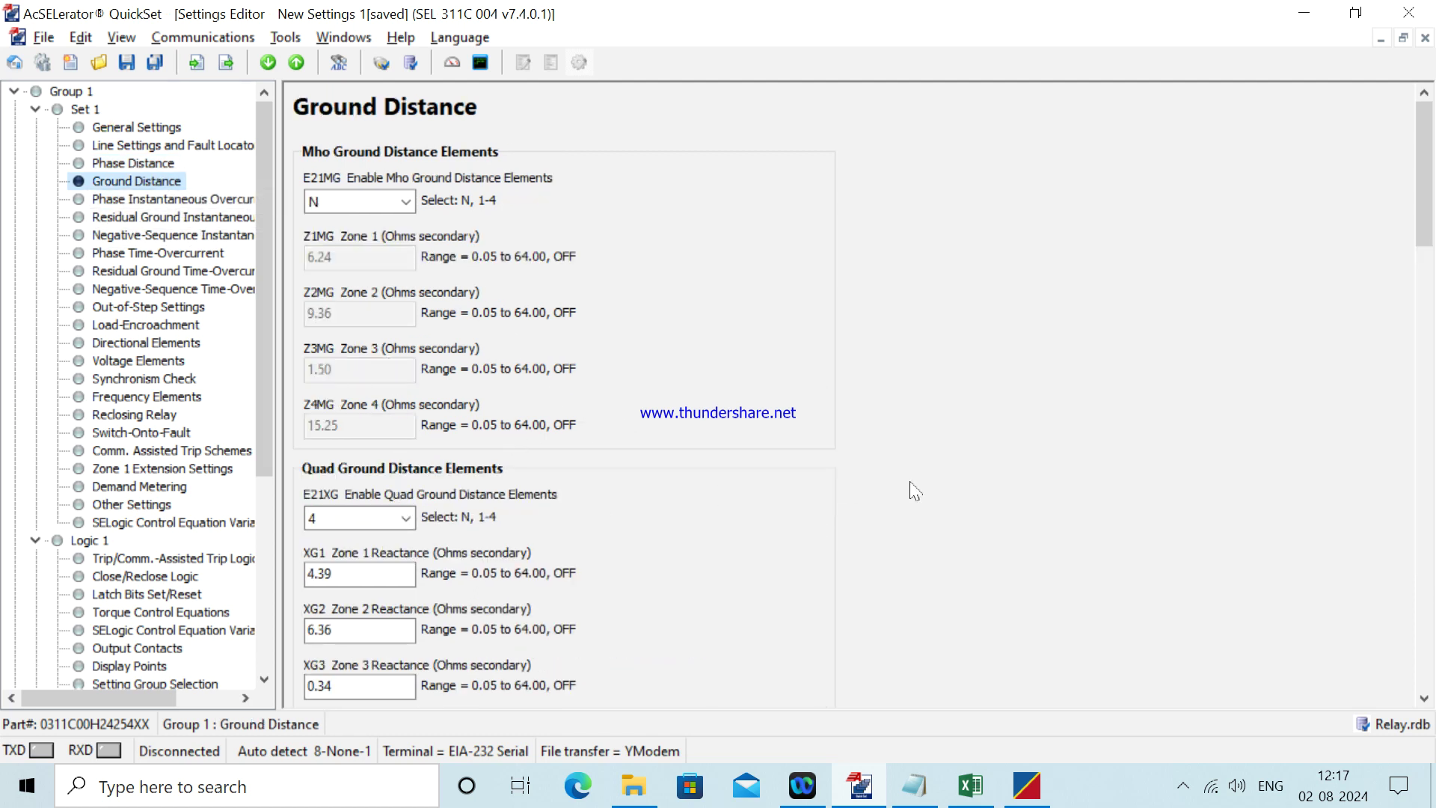
drag(1429, 198, 1432, 307)
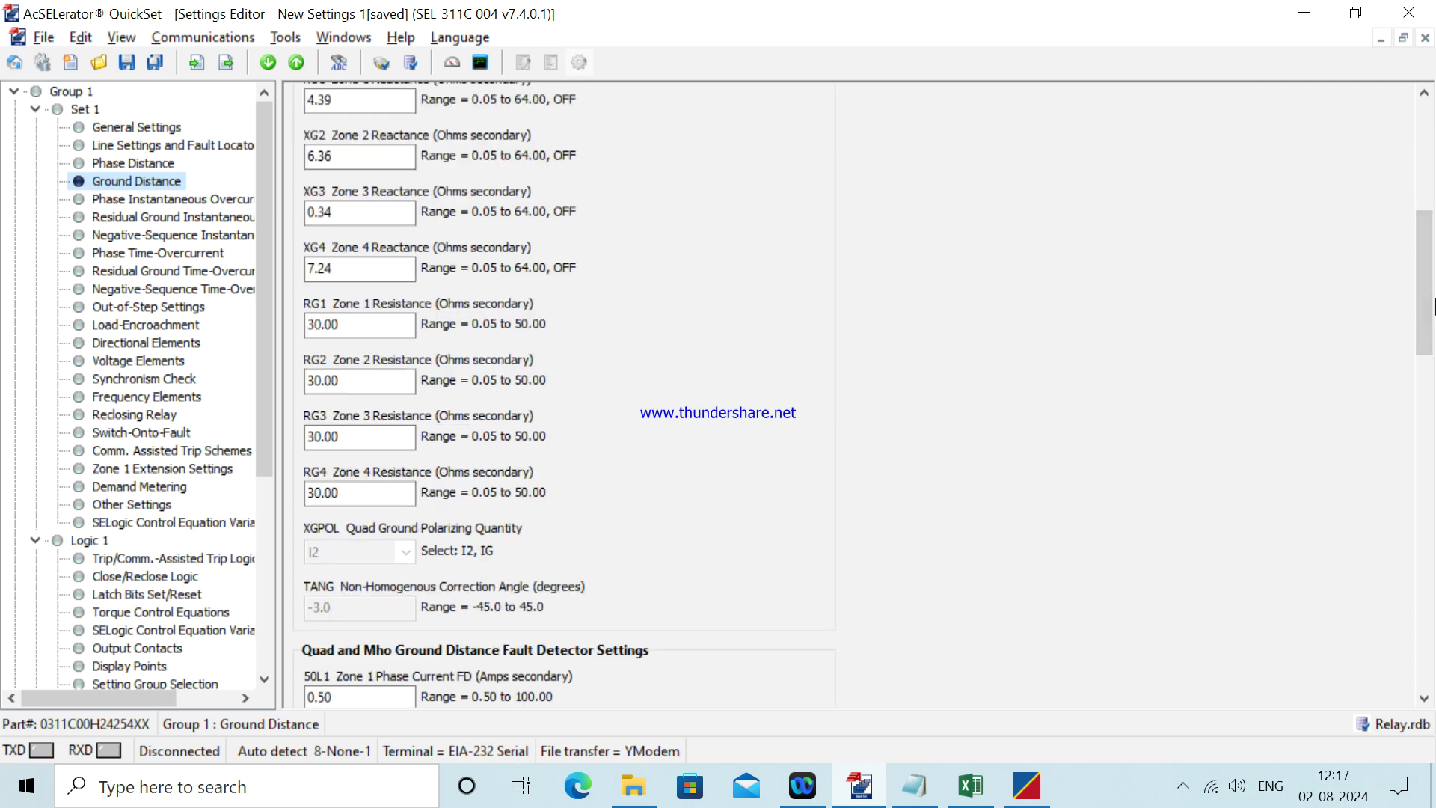
click(1433, 523)
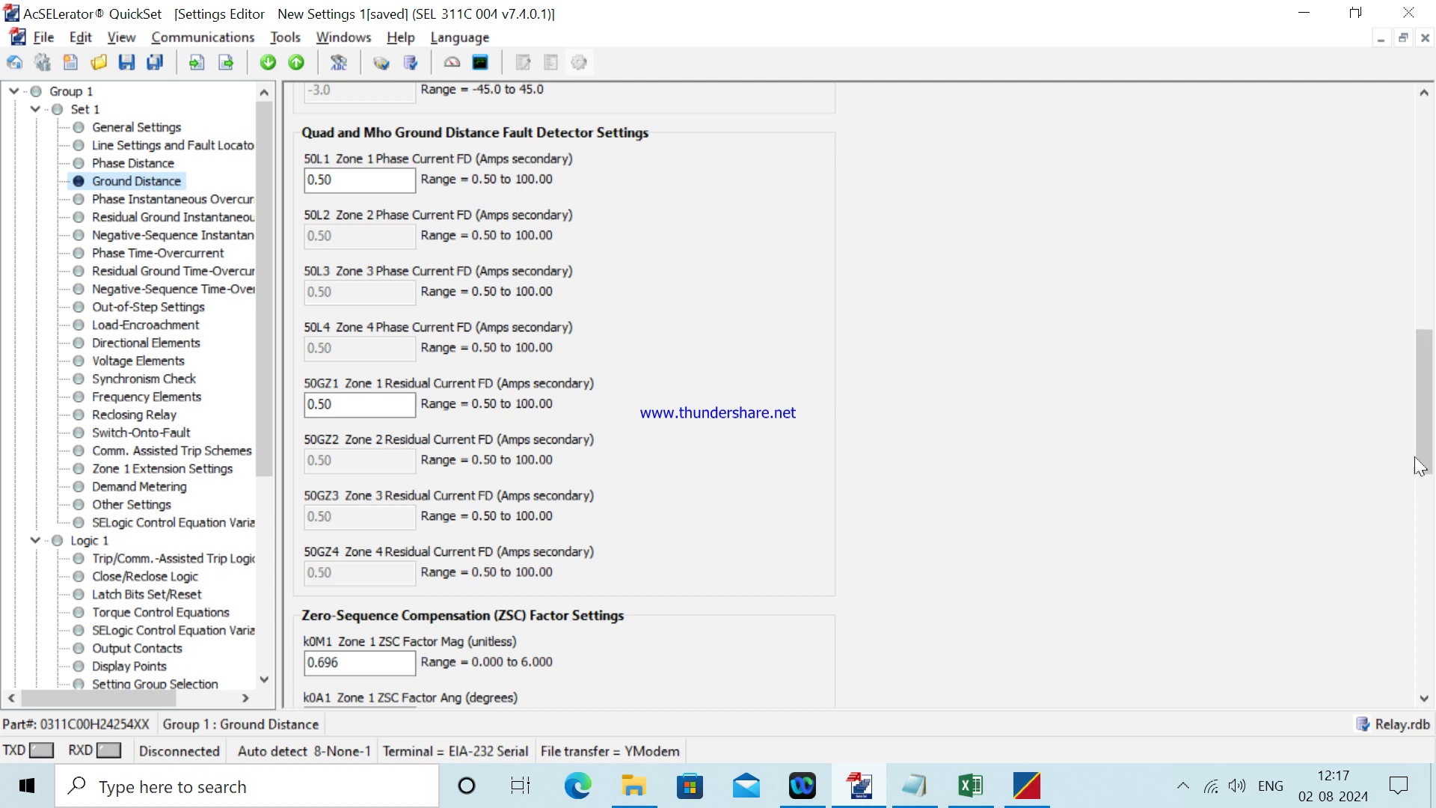
click(1432, 539)
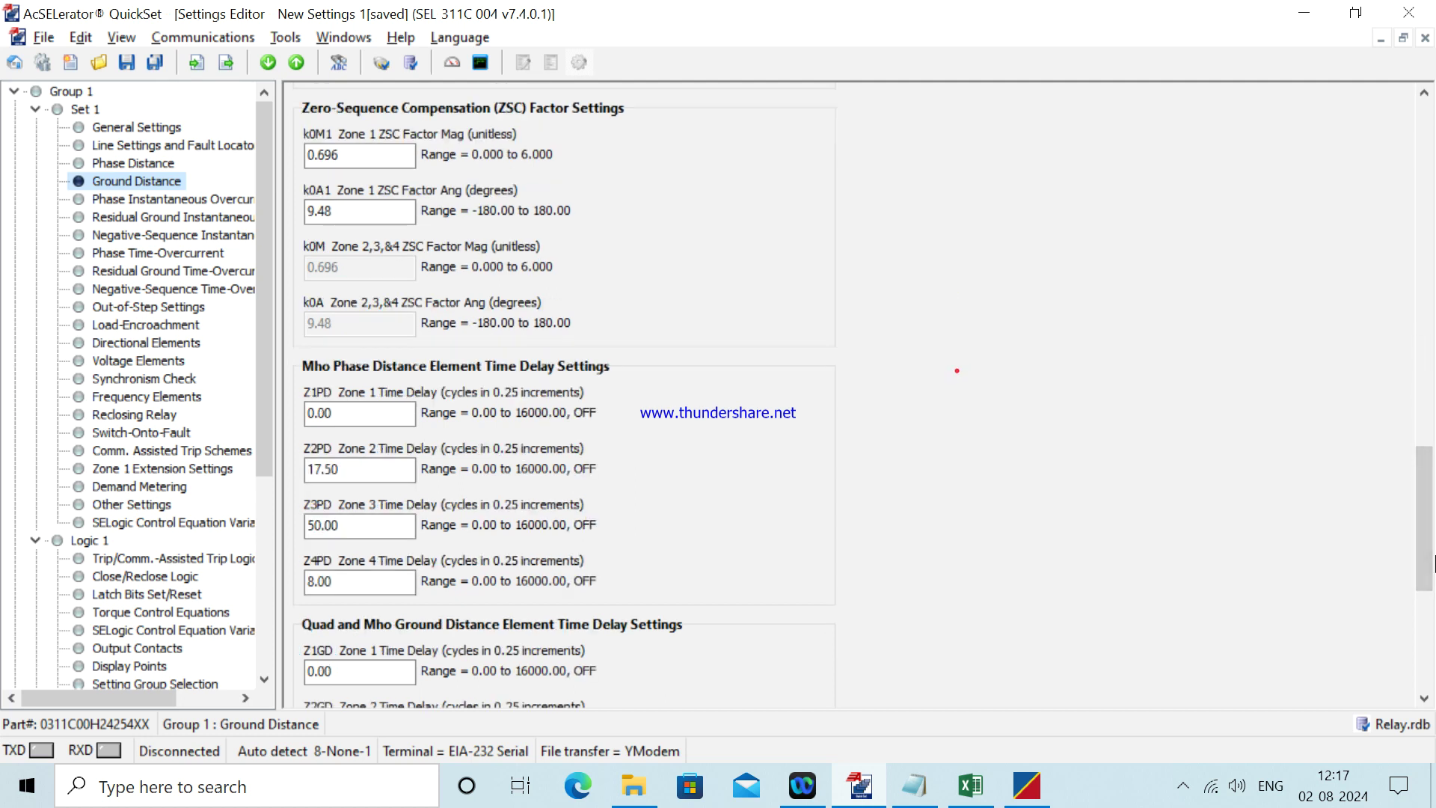
click(1425, 699)
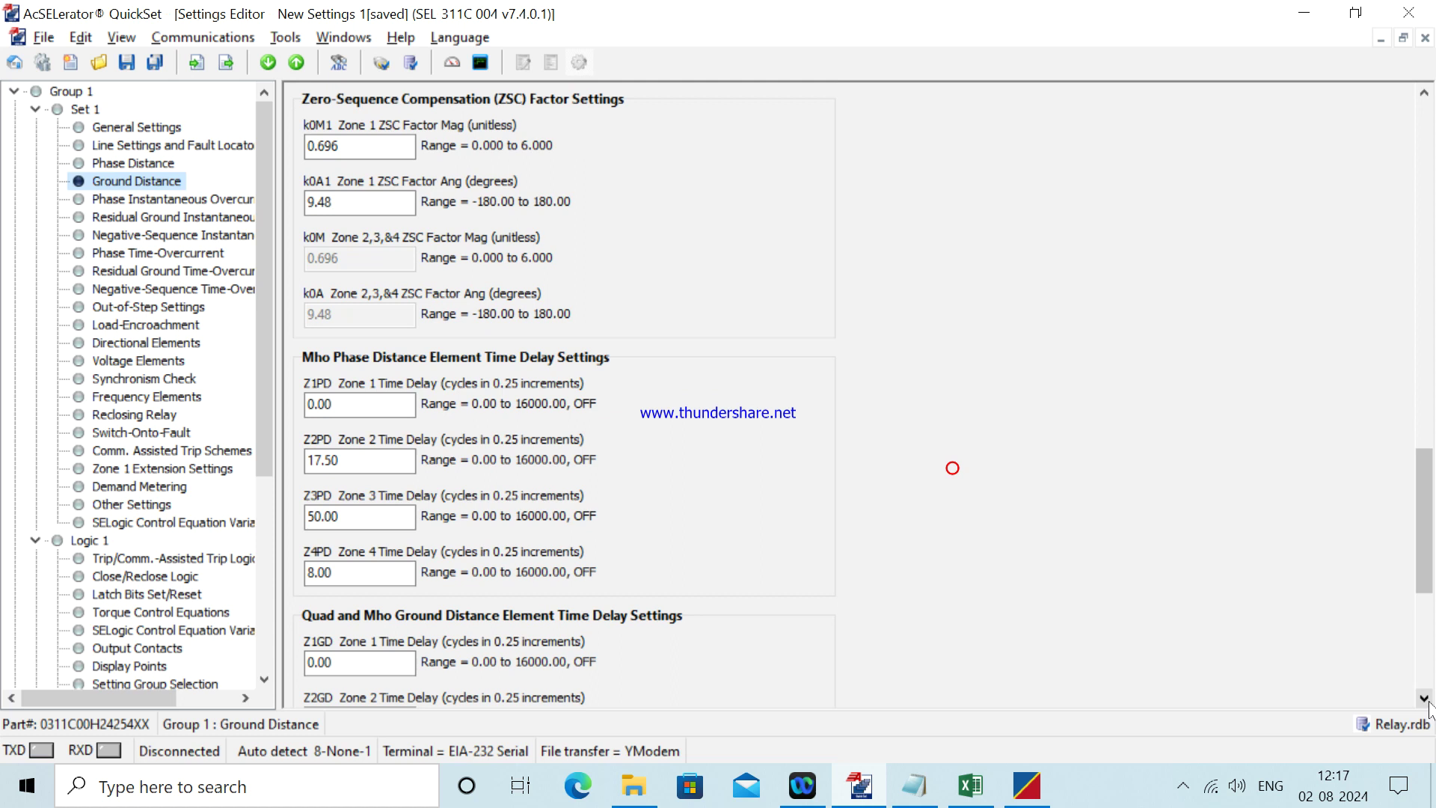
Examine the ground distance time delays, the direct trip conditions in Trip/Comm.-Assisted Trip Logic, and the General Settings of Group 1.
scroll(1425, 699, down, 2)
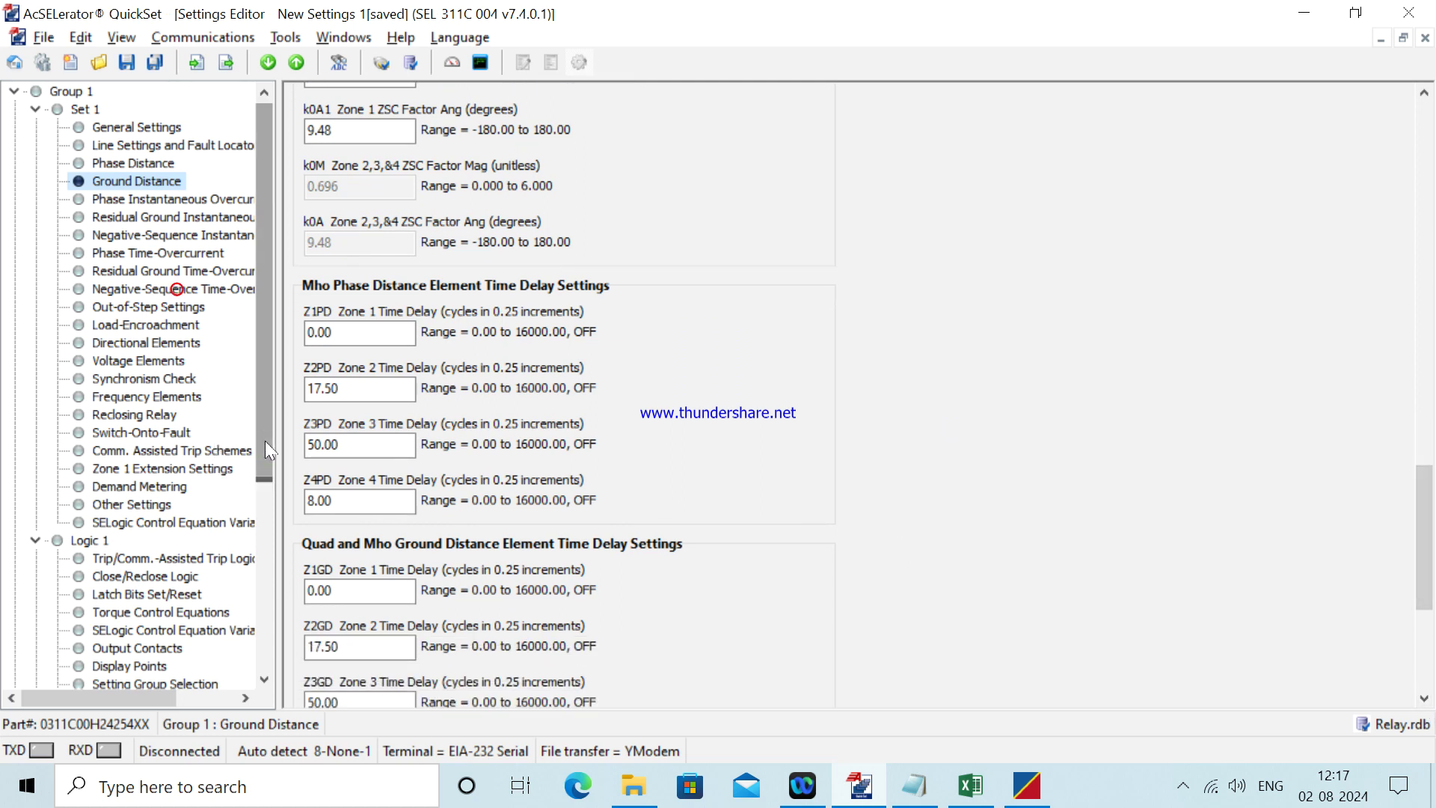
drag(264, 442, 266, 468)
click(183, 503)
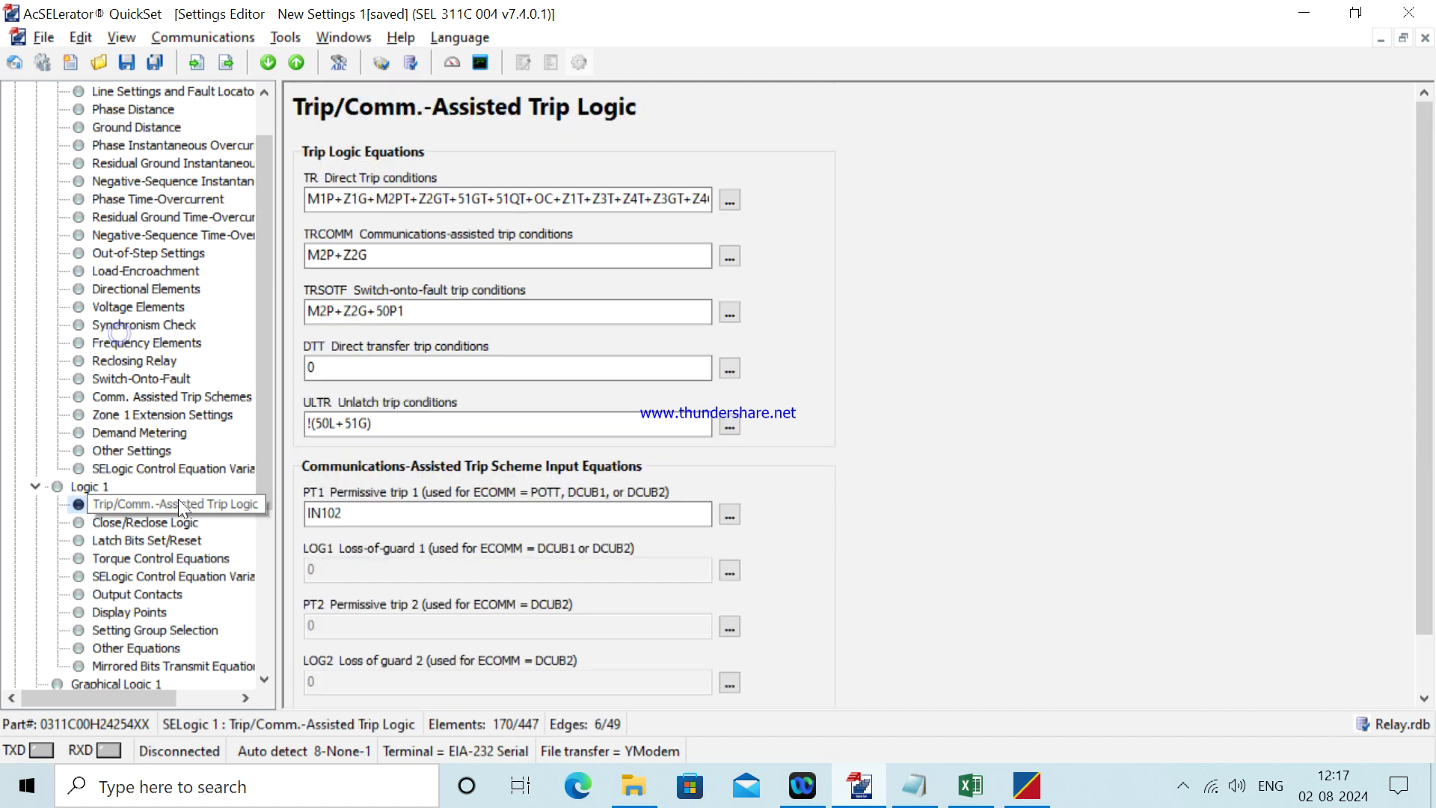
click(345, 200)
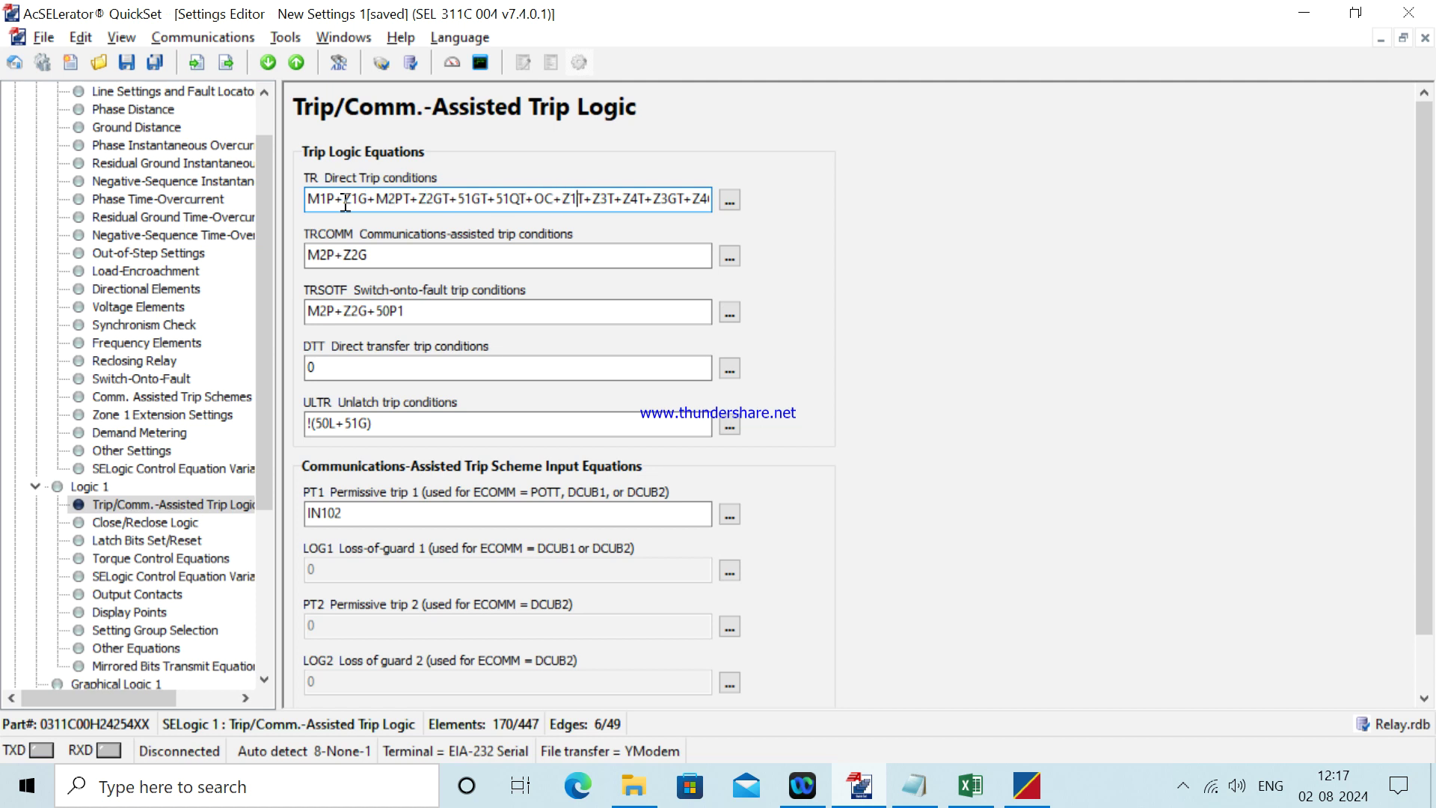
key(End)
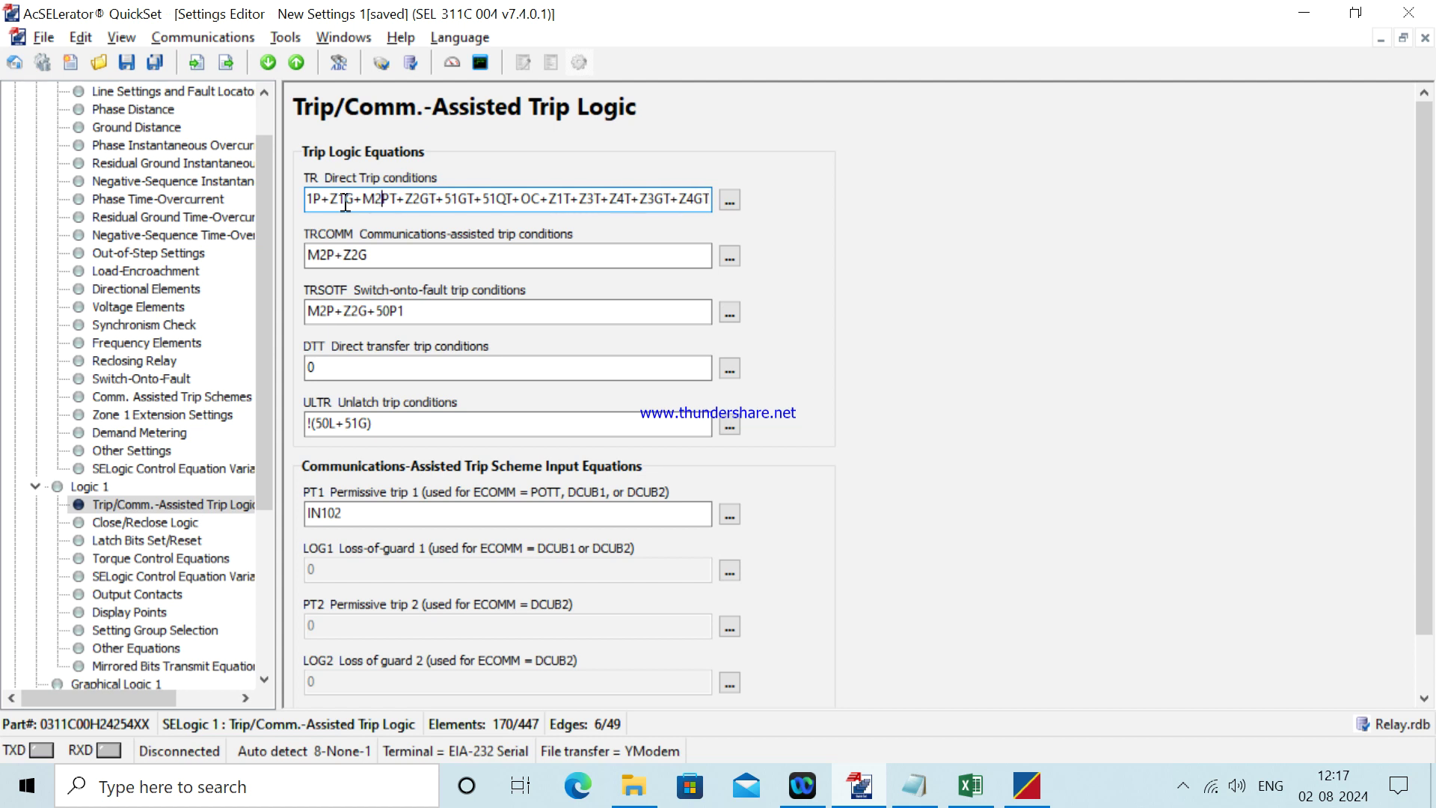
key(Home)
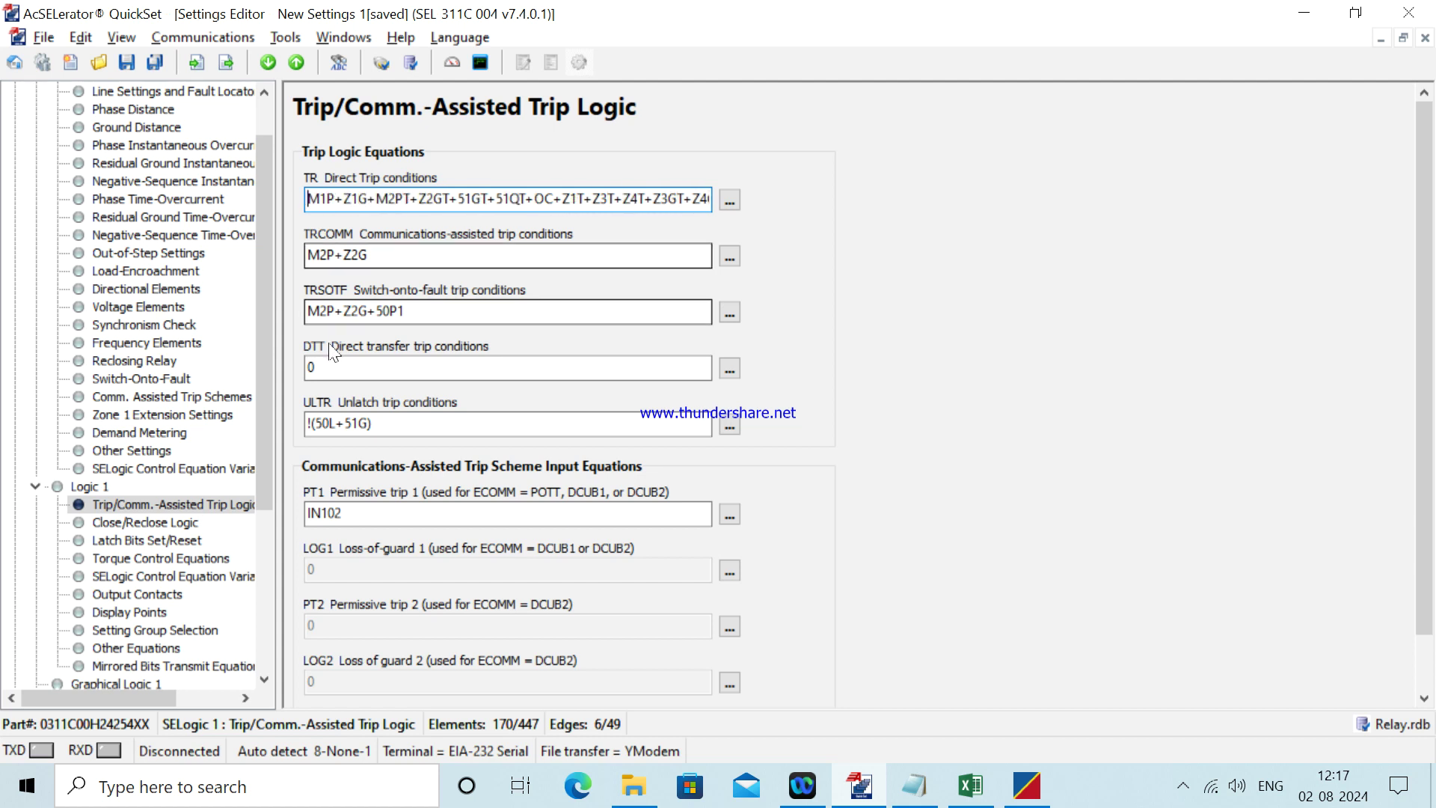
drag(267, 321, 270, 210)
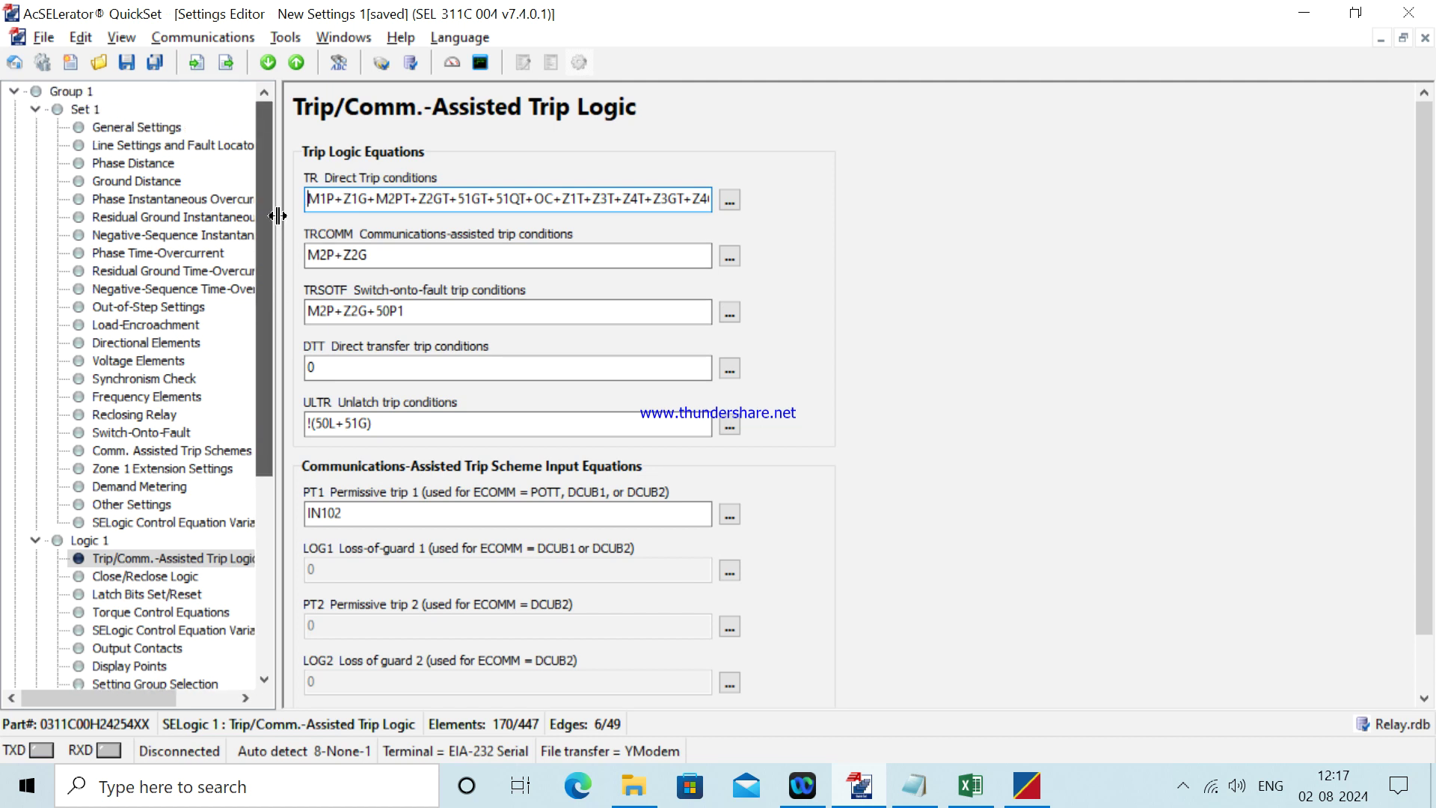
click(129, 126)
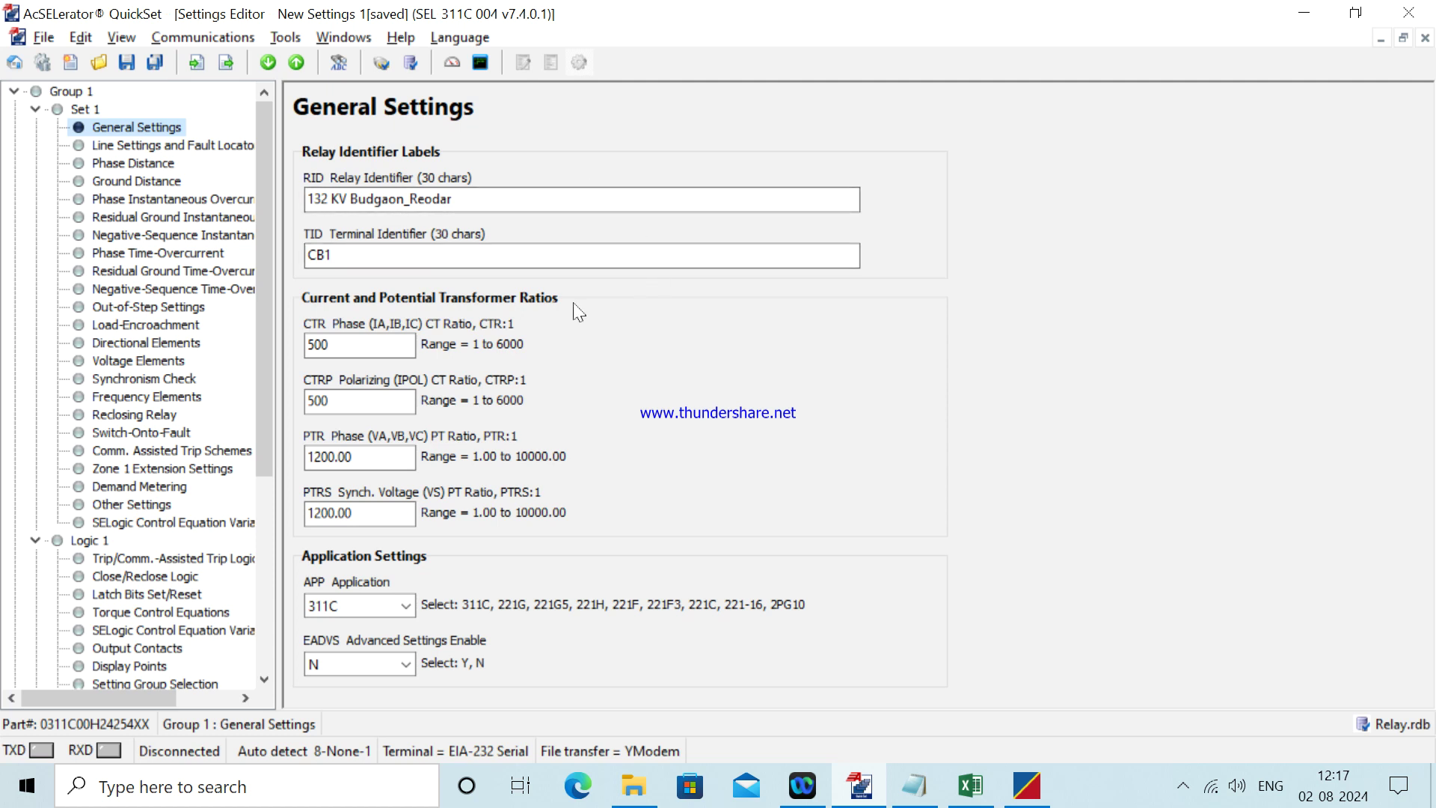
Export the Group 1 settings to the Desktop, including hidden, invalid and part-number-disabled settings and settings comments.
click(289, 39)
mouse_move(397, 65)
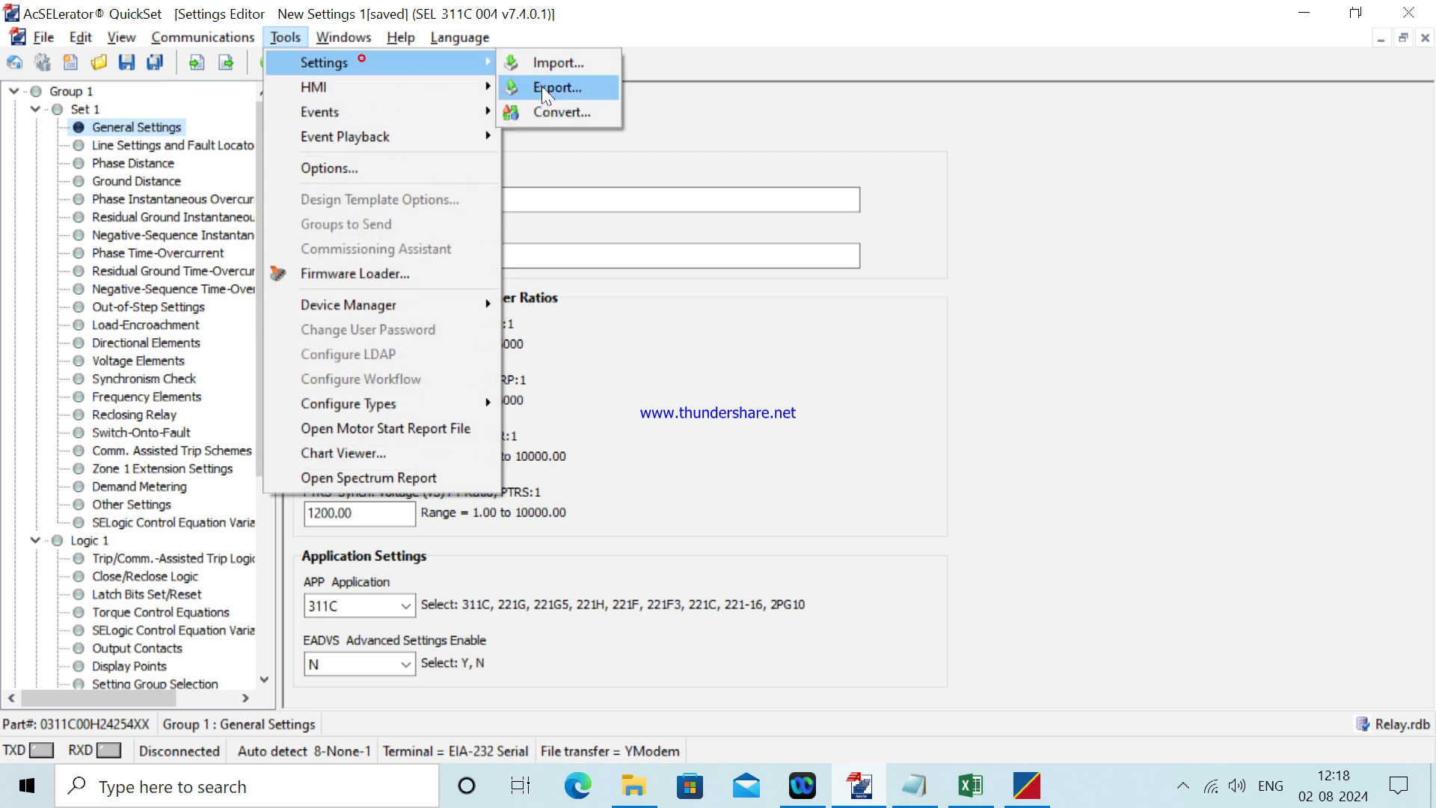
click(541, 87)
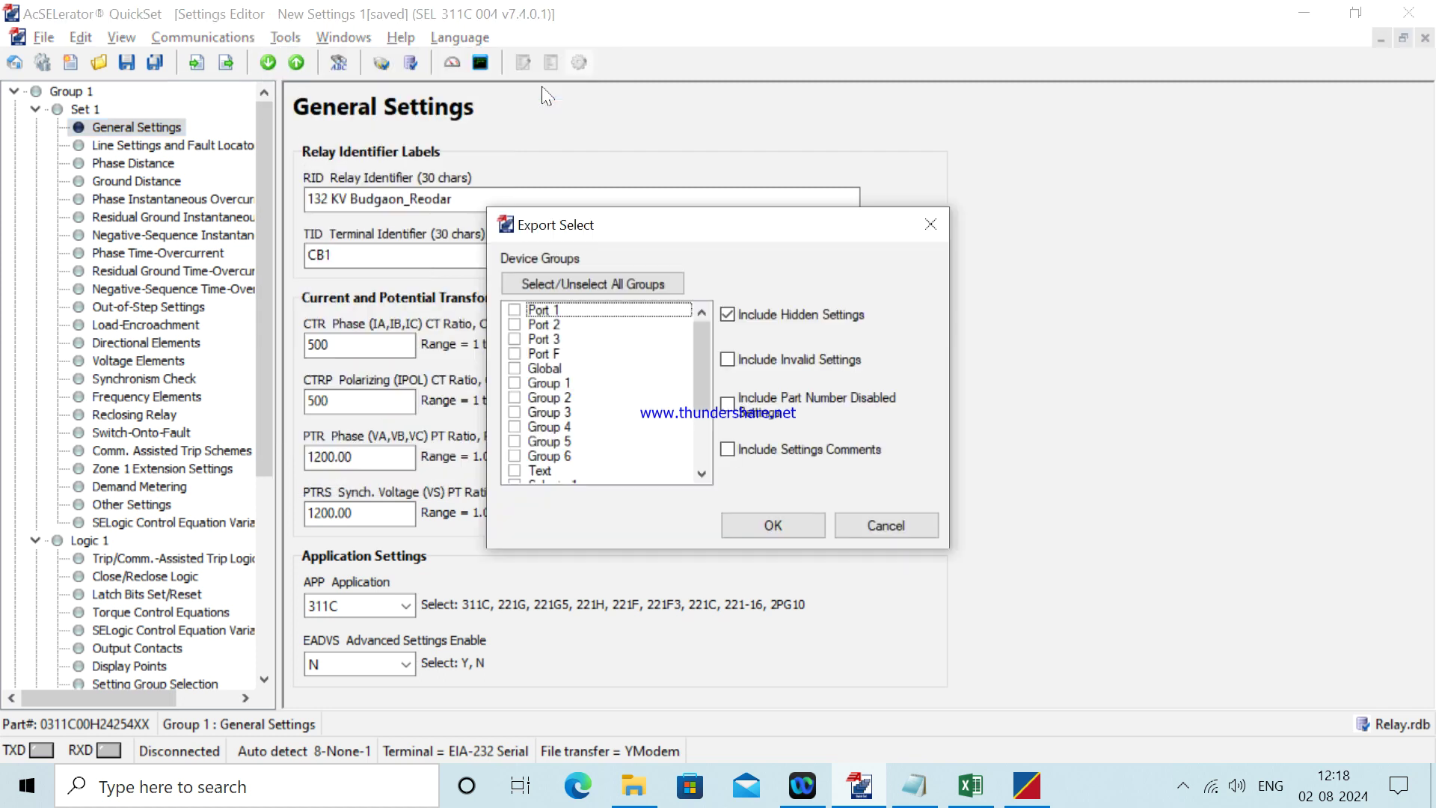
click(518, 385)
click(727, 359)
click(727, 404)
click(727, 449)
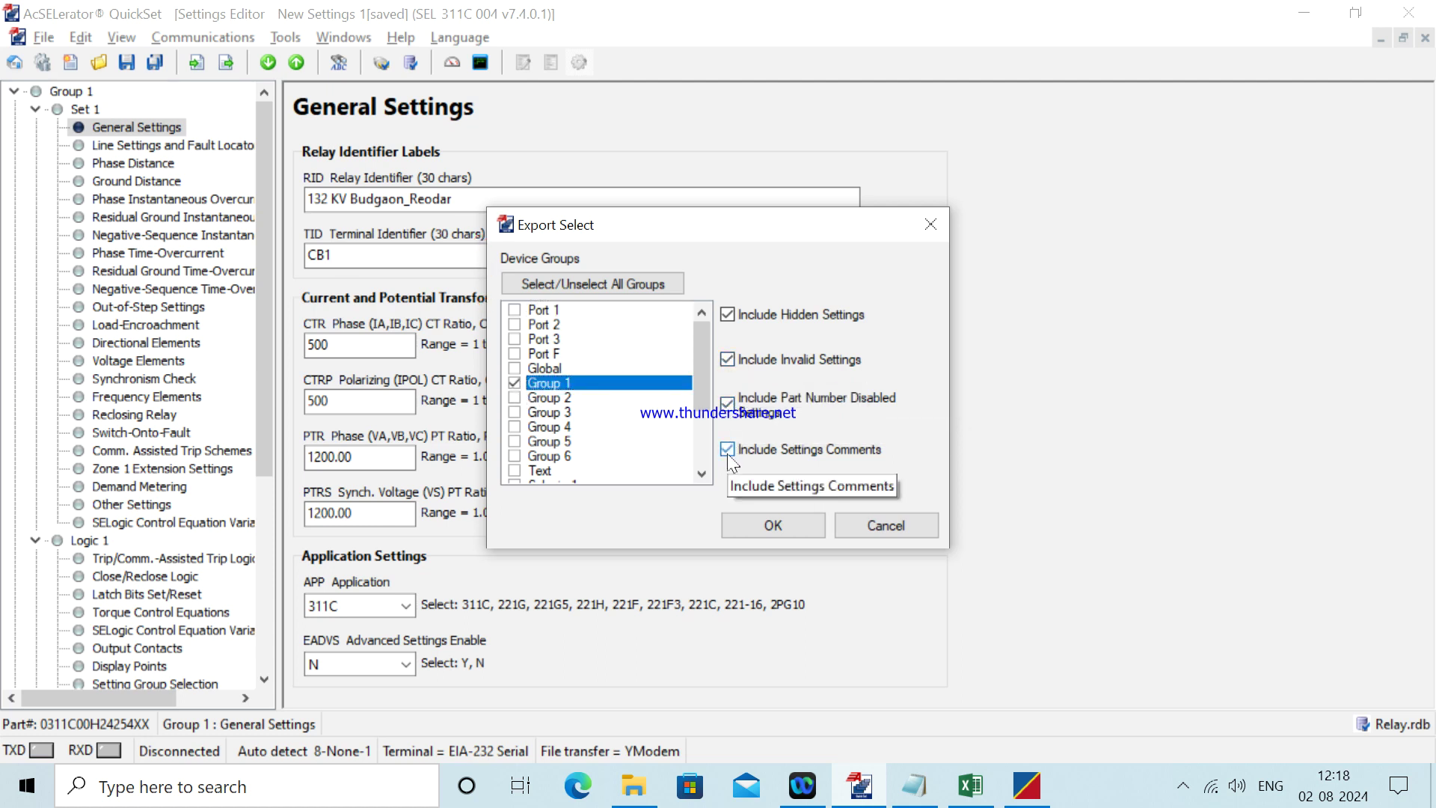
click(749, 526)
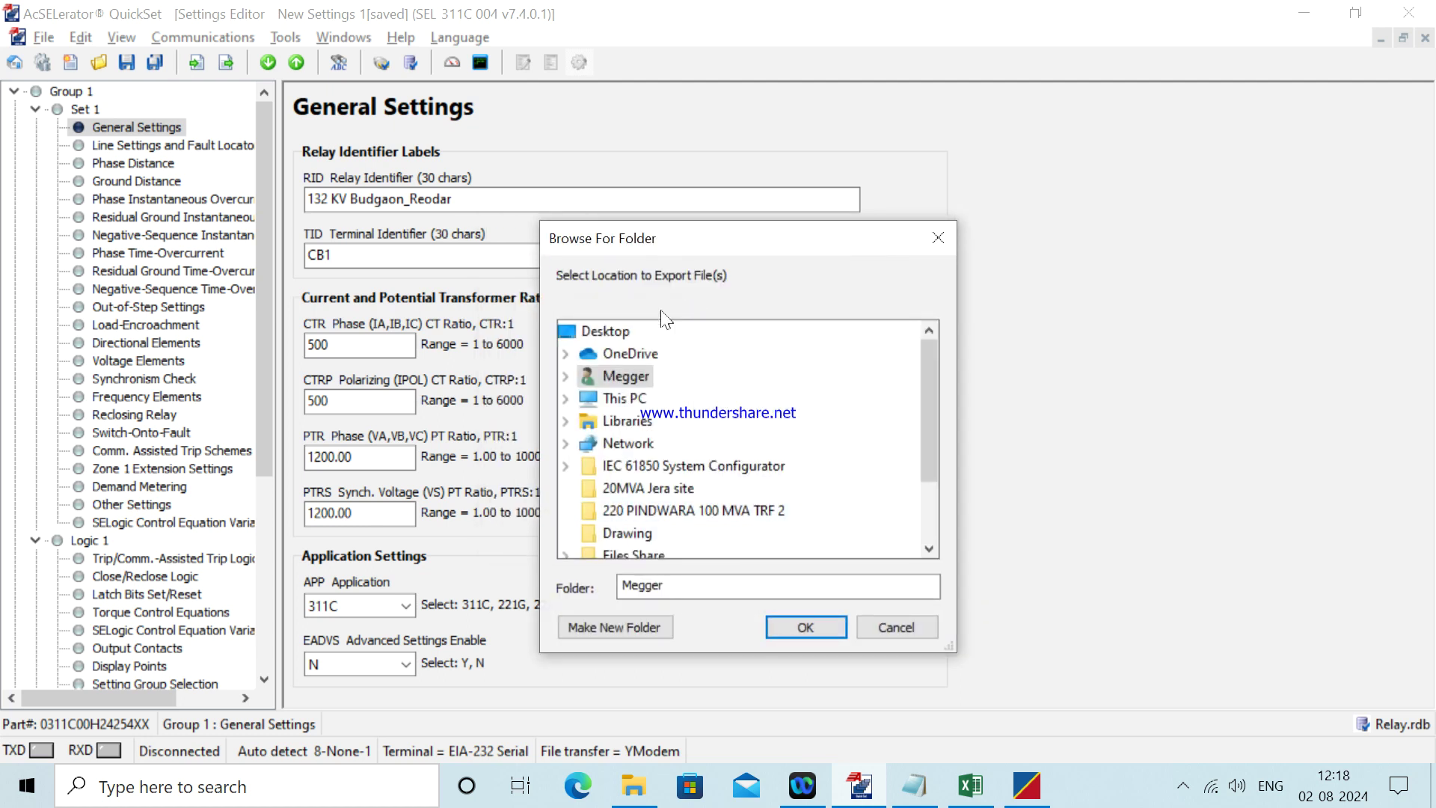
click(619, 333)
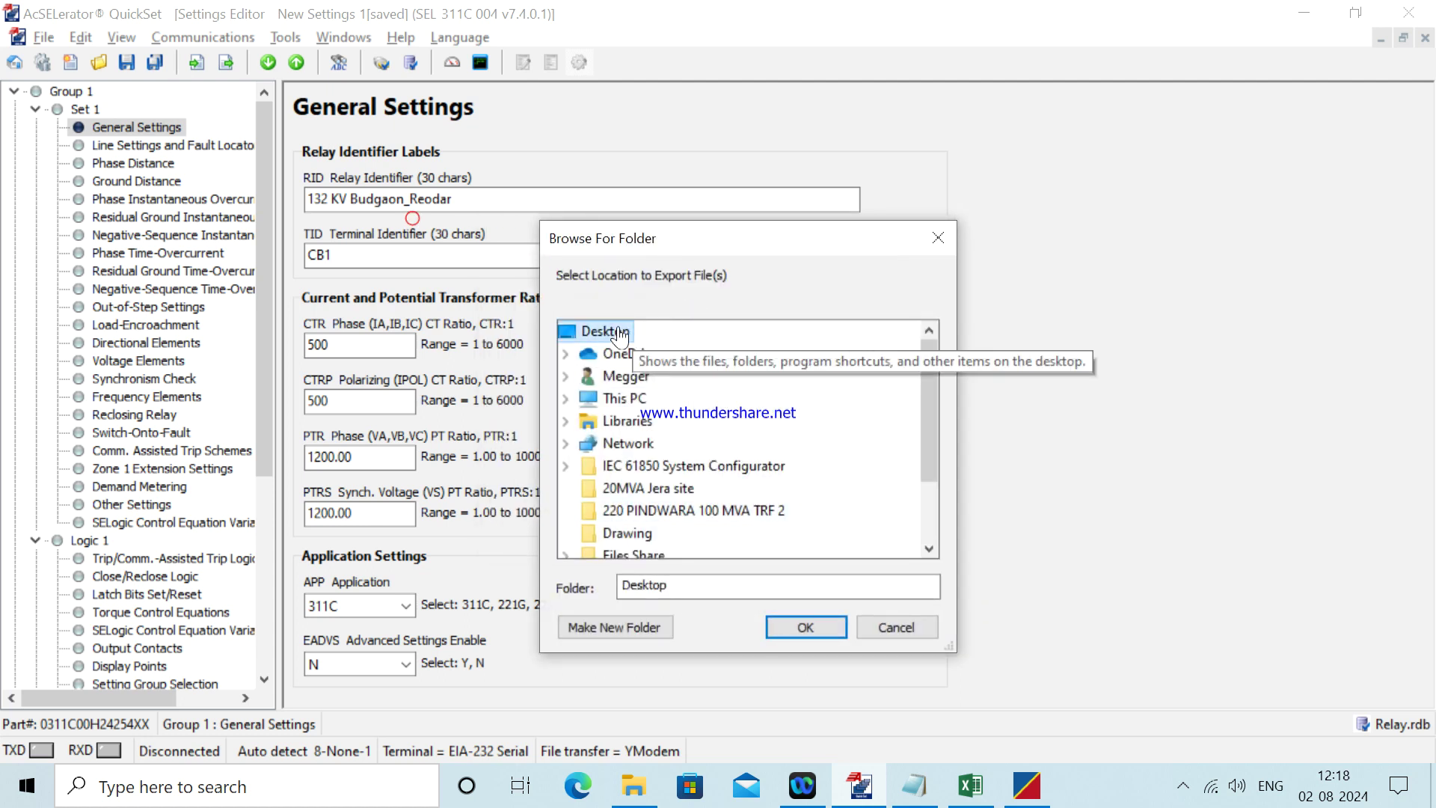
click(800, 633)
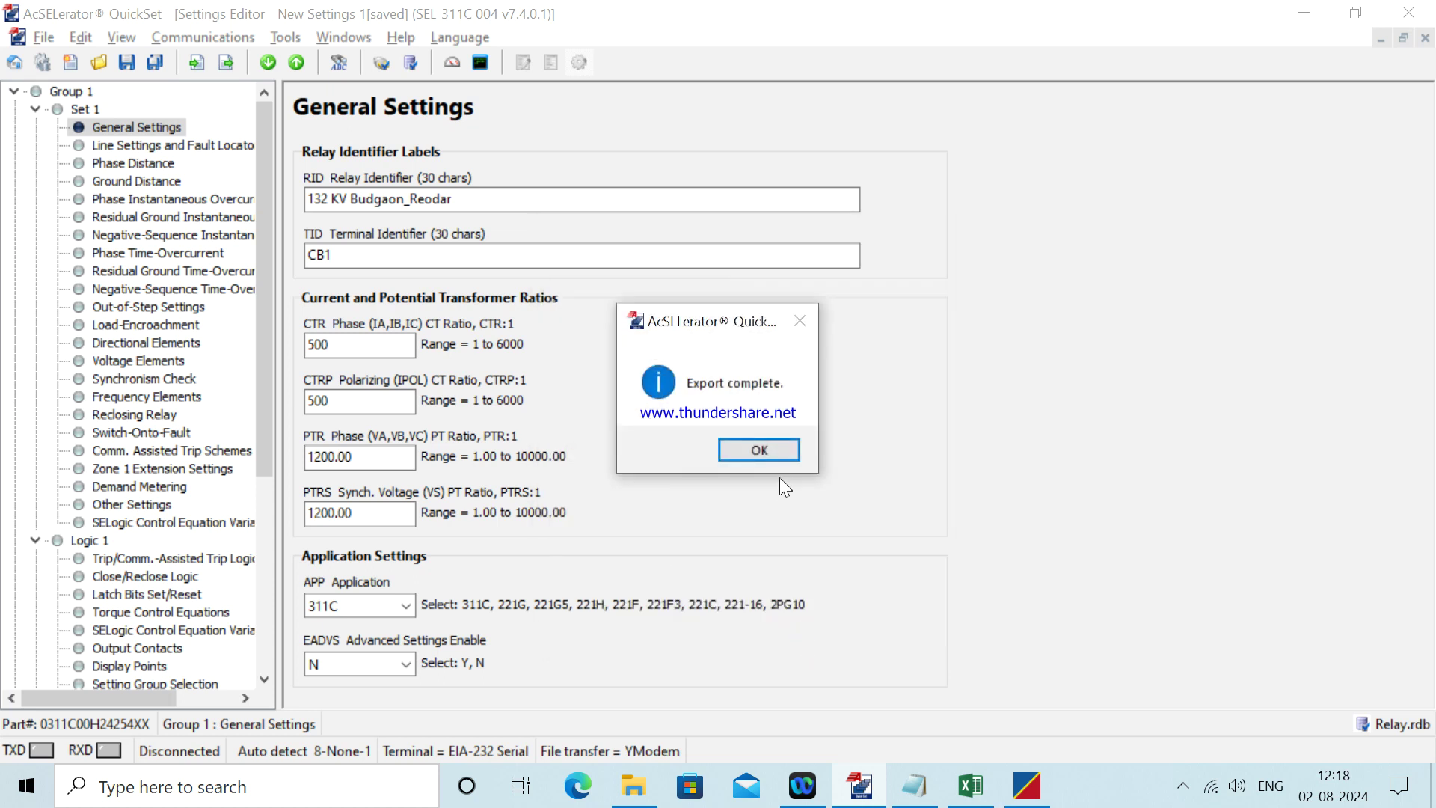
click(778, 449)
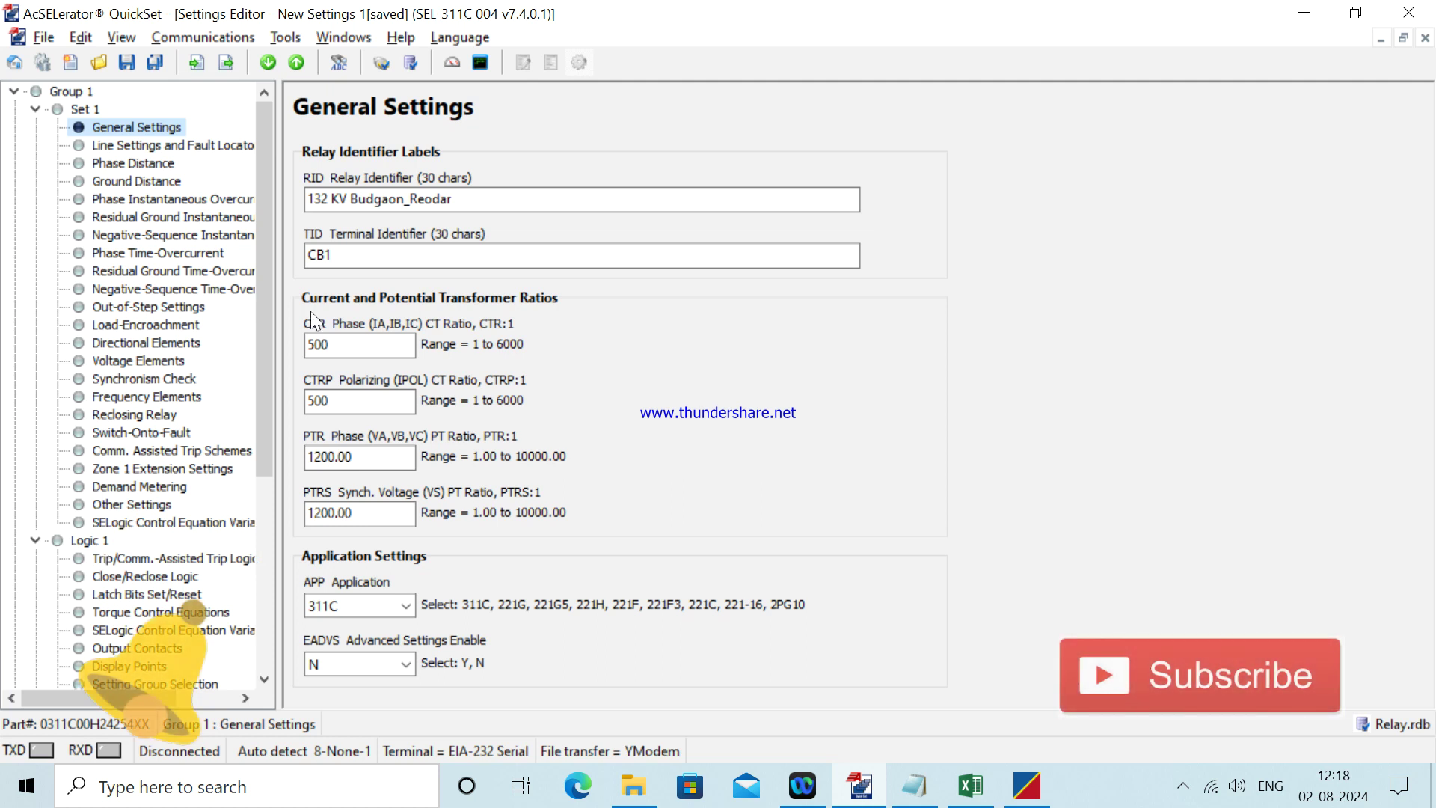
Export the Selogic 1 settings to the Desktop, including hidden, invalid and part-number-disabled settings and settings comments.
click(288, 39)
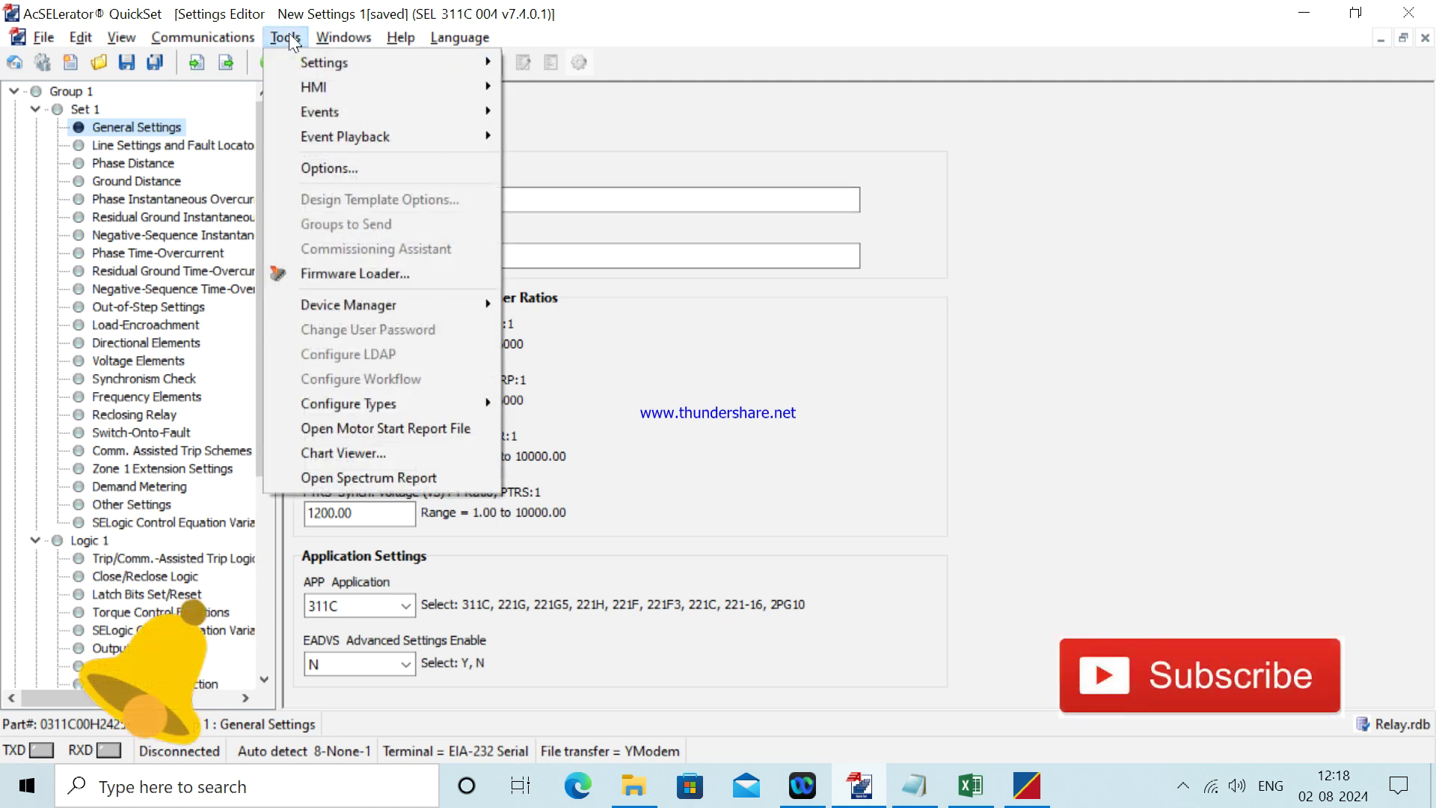
mouse_move(384, 63)
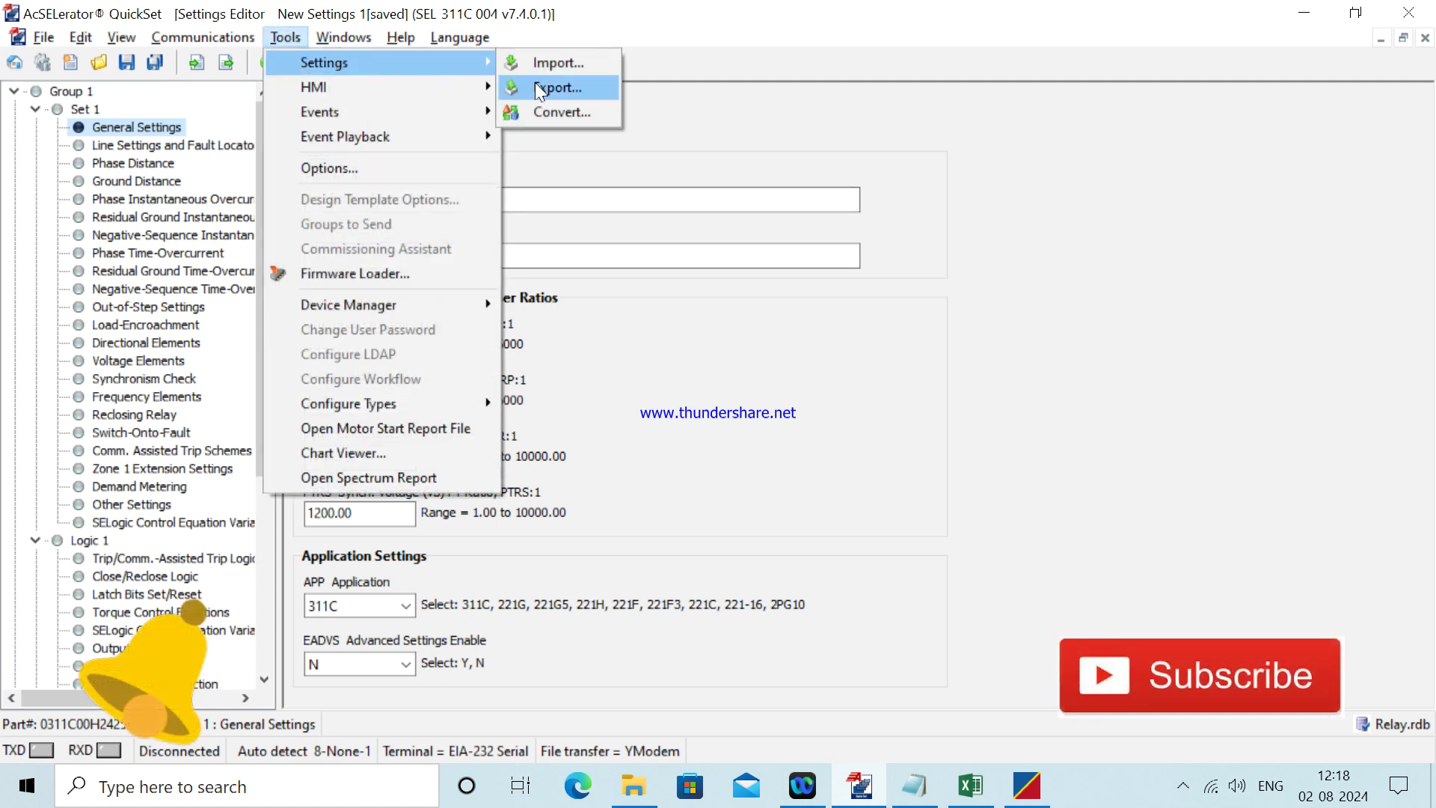
click(536, 85)
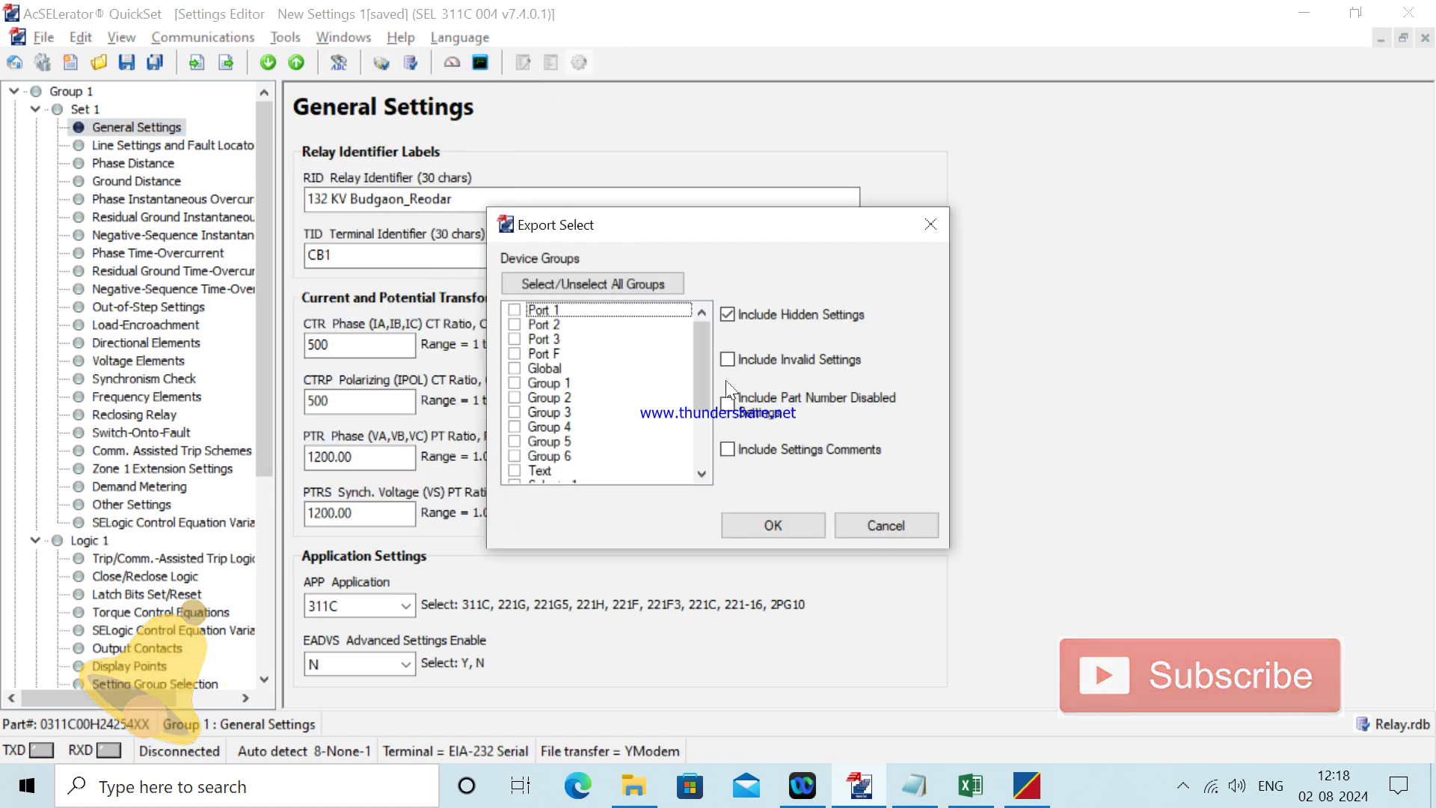
drag(702, 375, 706, 458)
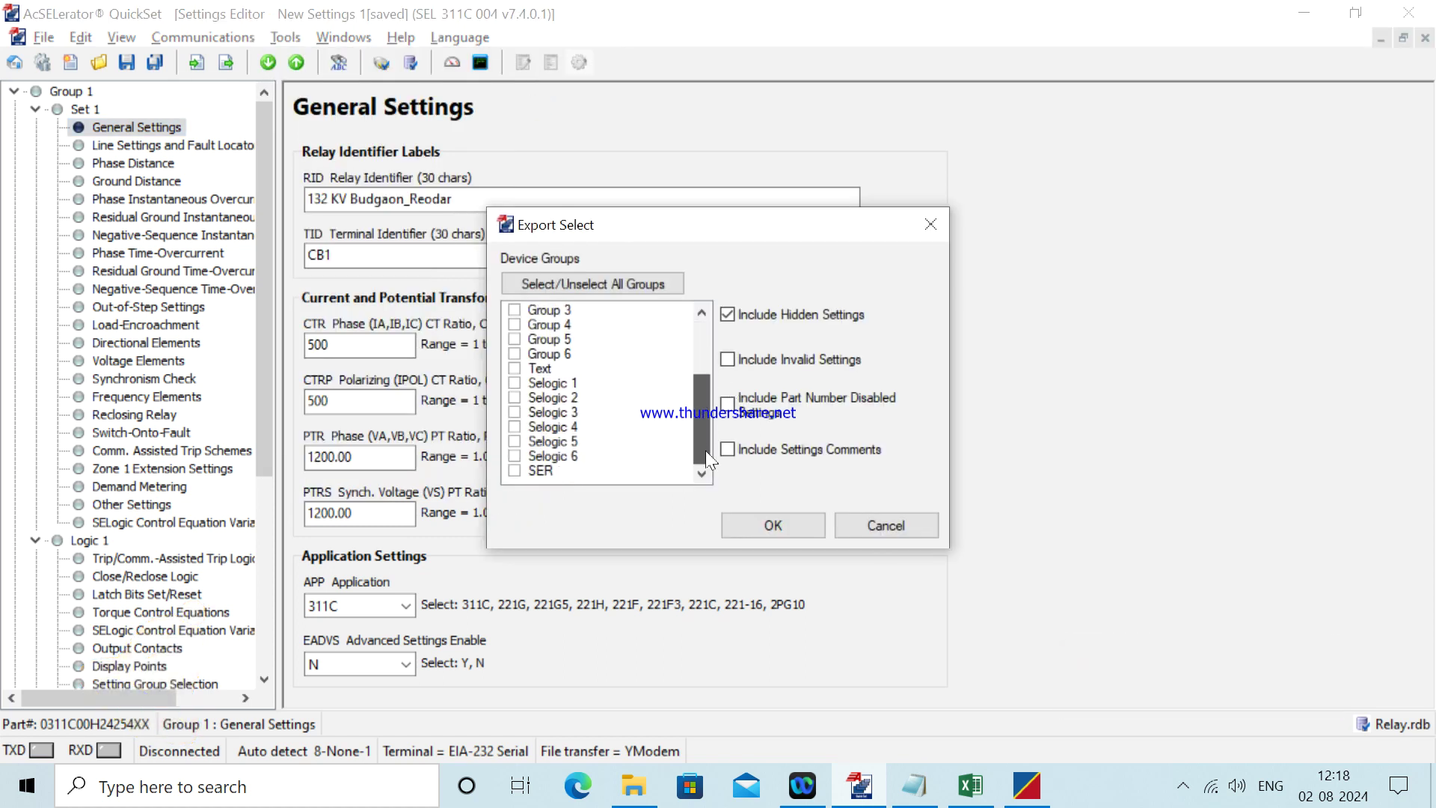
click(515, 383)
click(727, 360)
click(727, 404)
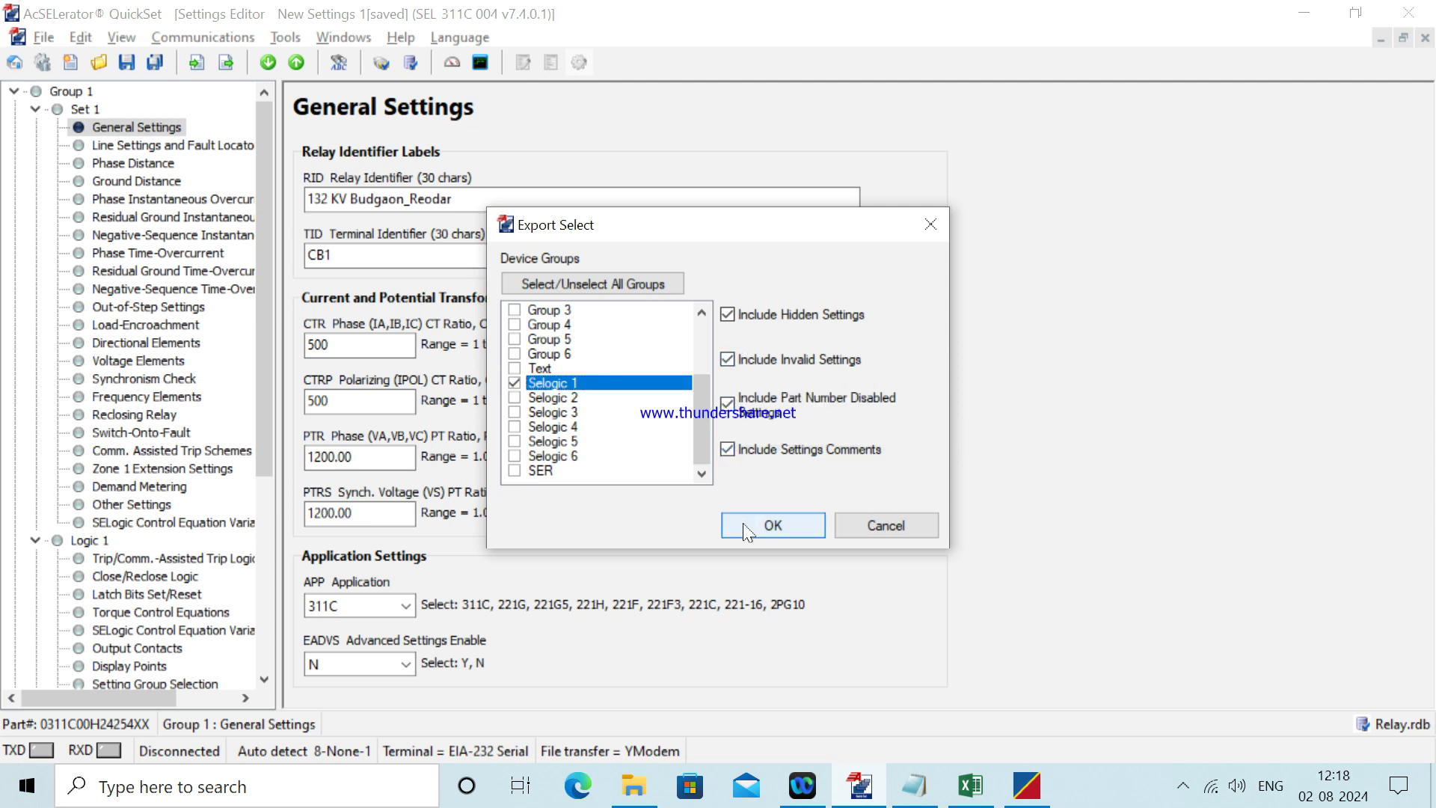
click(771, 524)
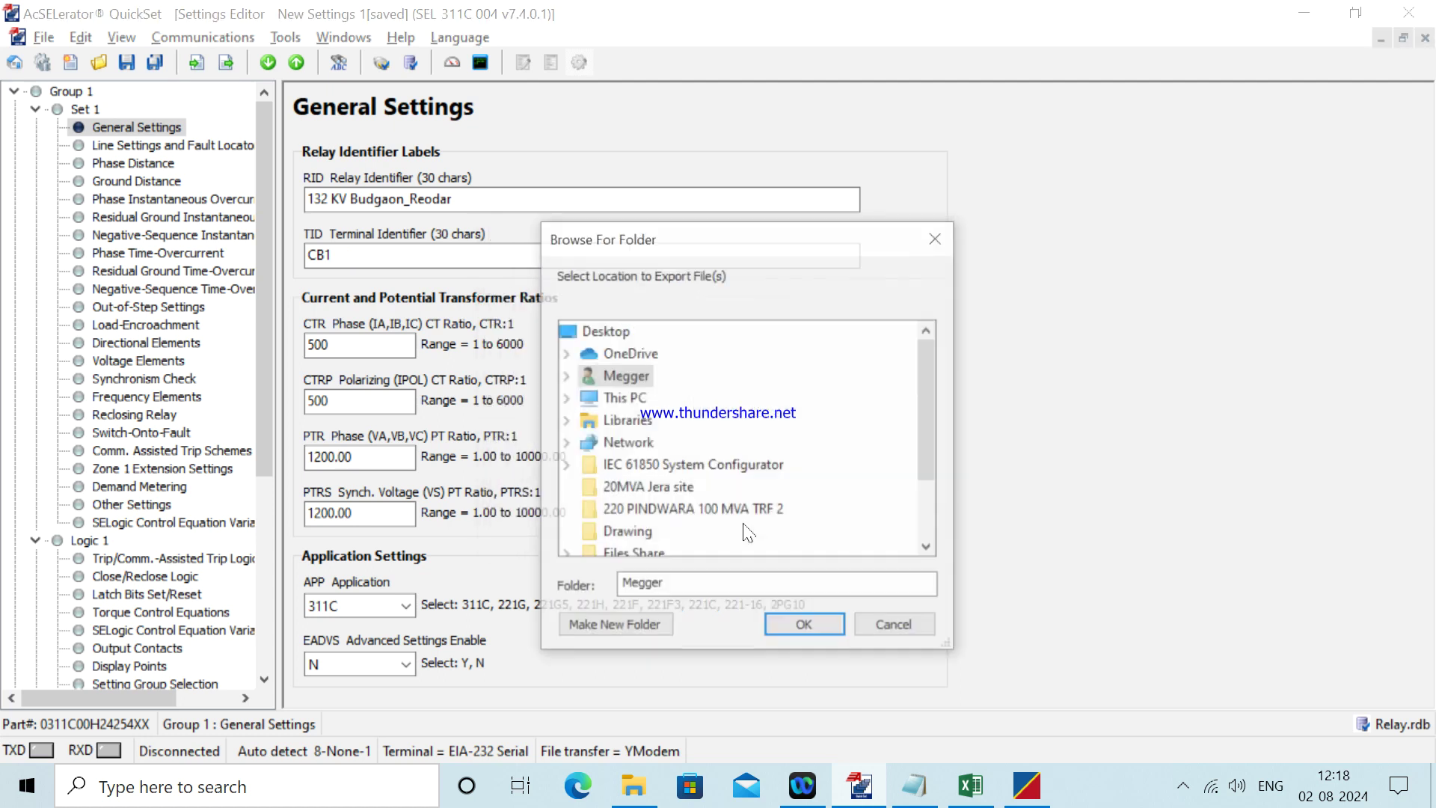
click(602, 331)
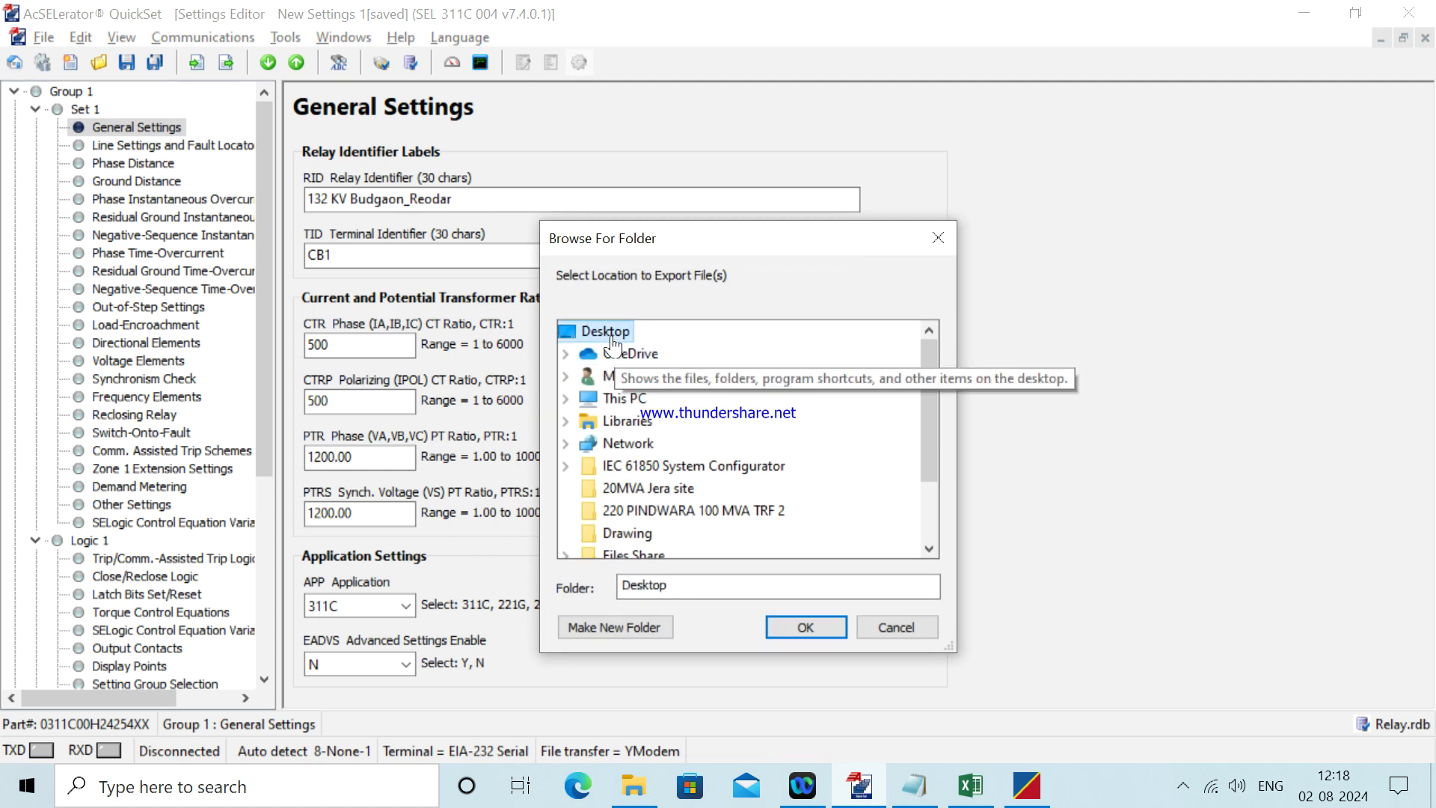
click(806, 630)
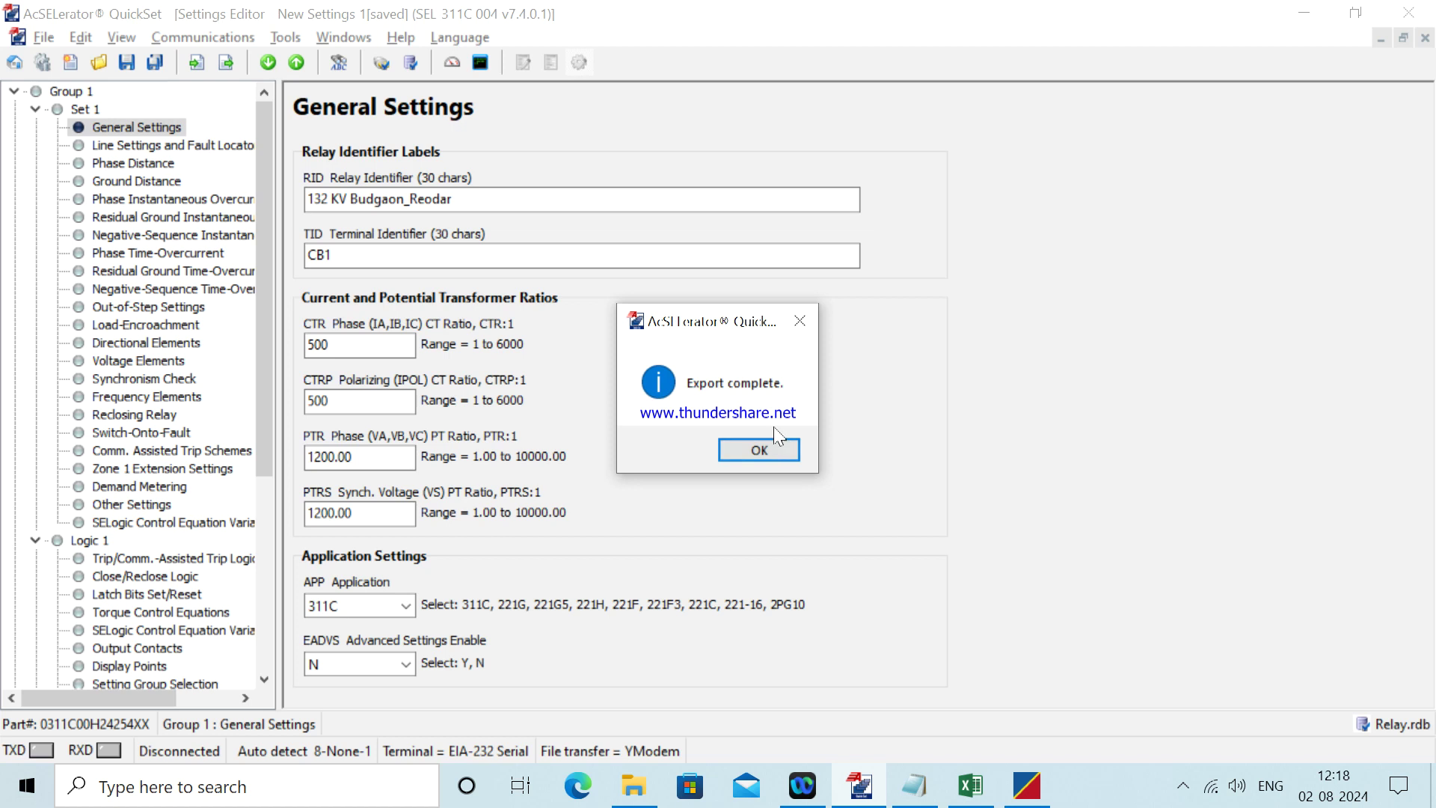
click(769, 451)
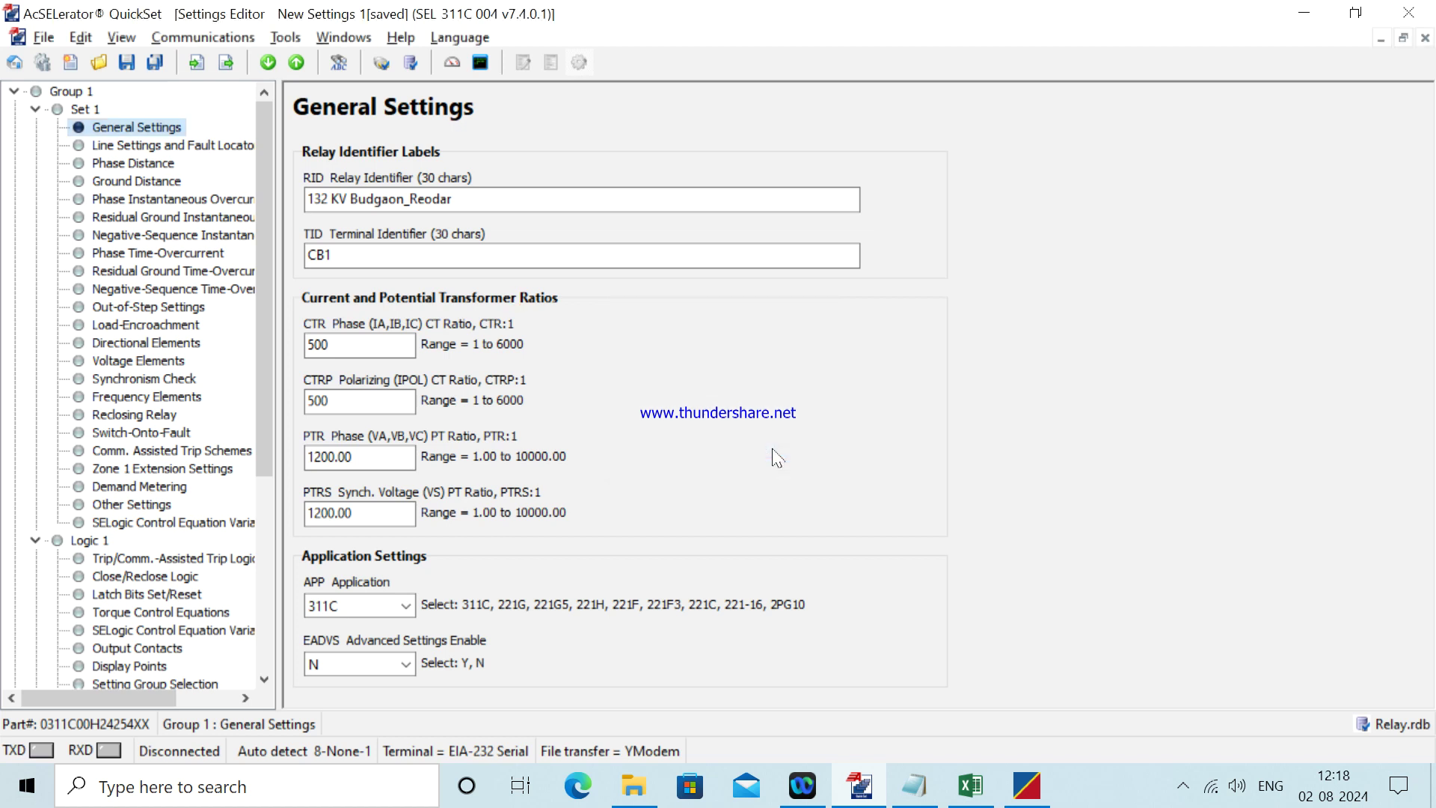
Switch to OMICRON Test Universe, start the Advanced Distance module and open its test object.
click(1318, 17)
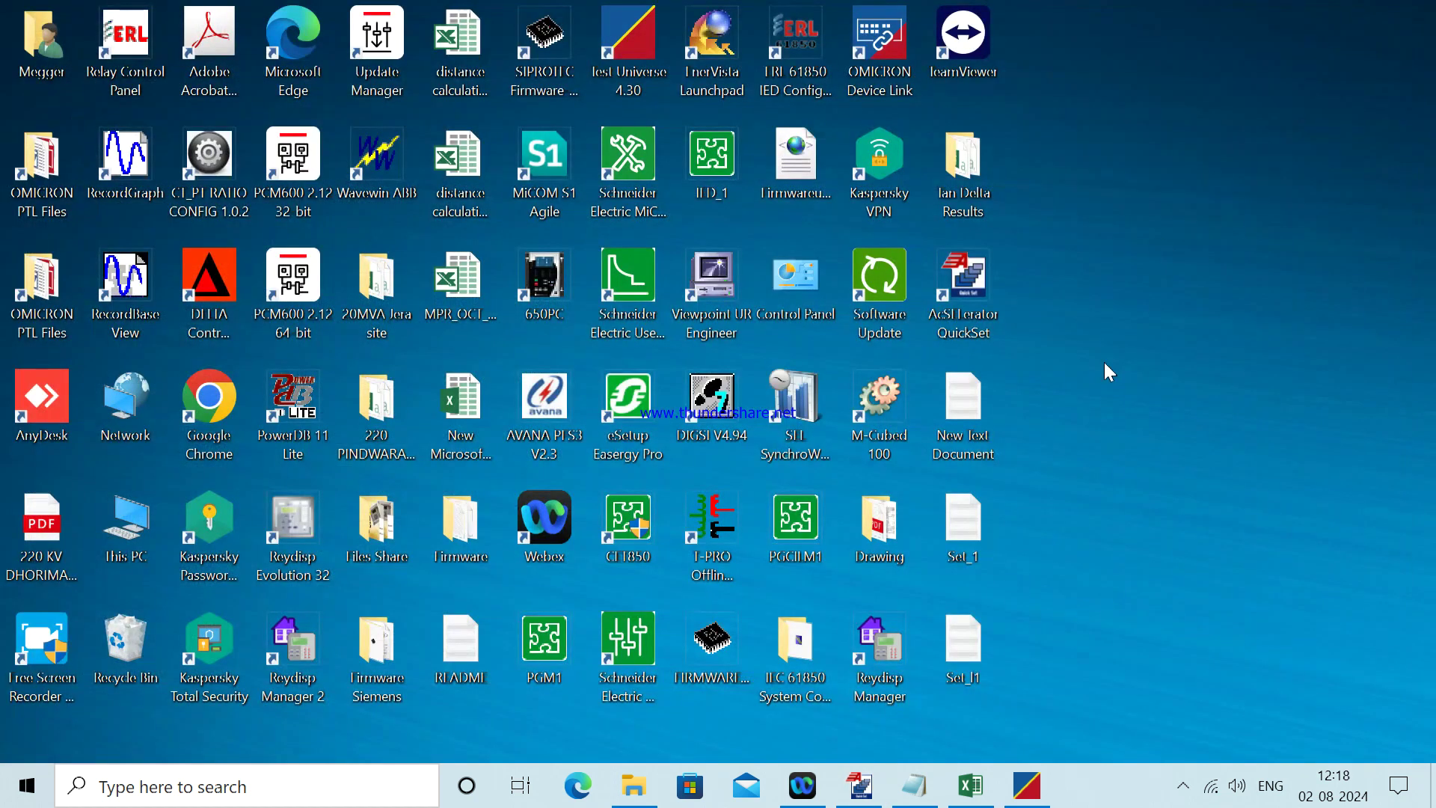
click(1030, 785)
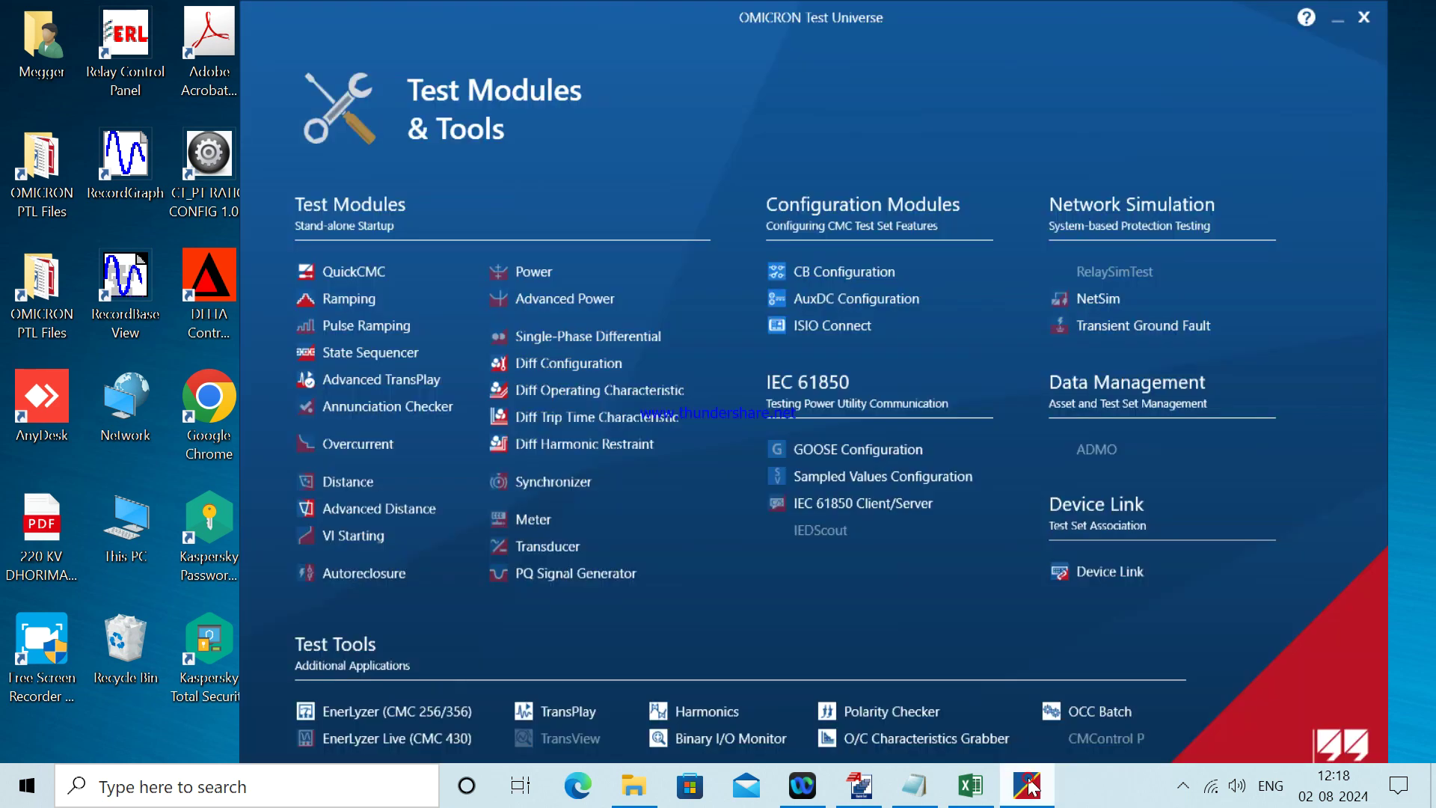
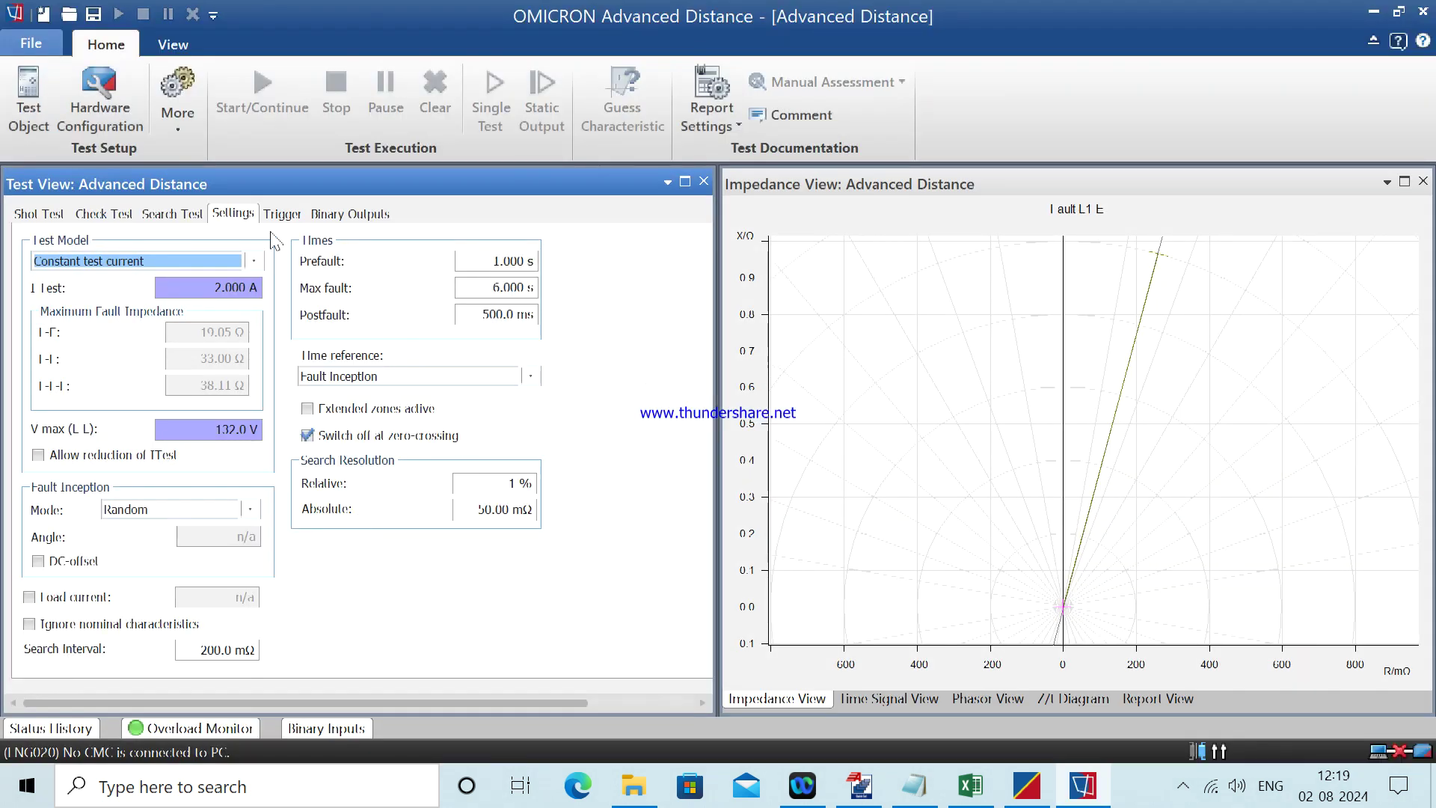
click(33, 93)
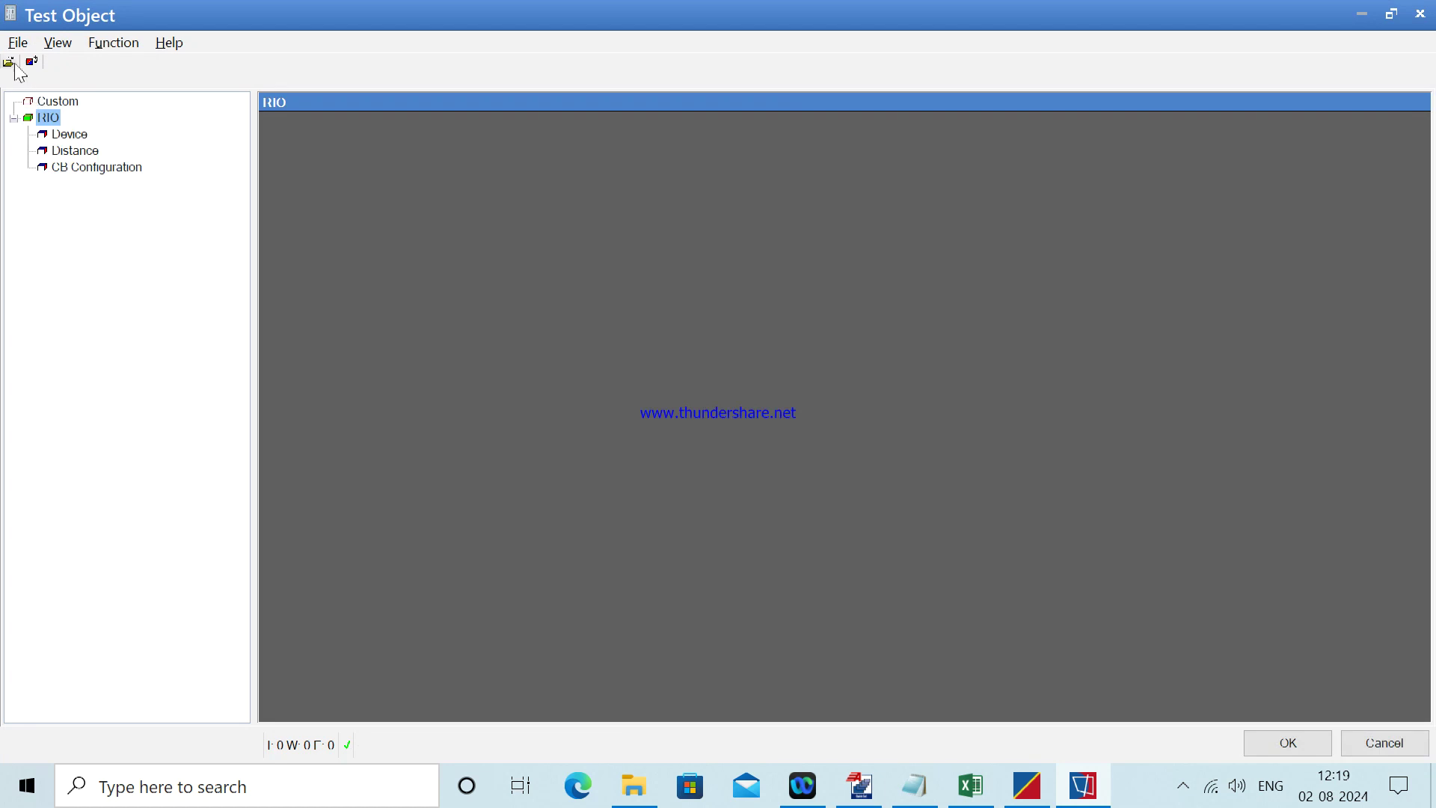
Load the "SEL 311C R112 Line ENU TU3.01 V1.200" XRIO file from the PTL library's SEL 311C R112 Line folder.
click(12, 66)
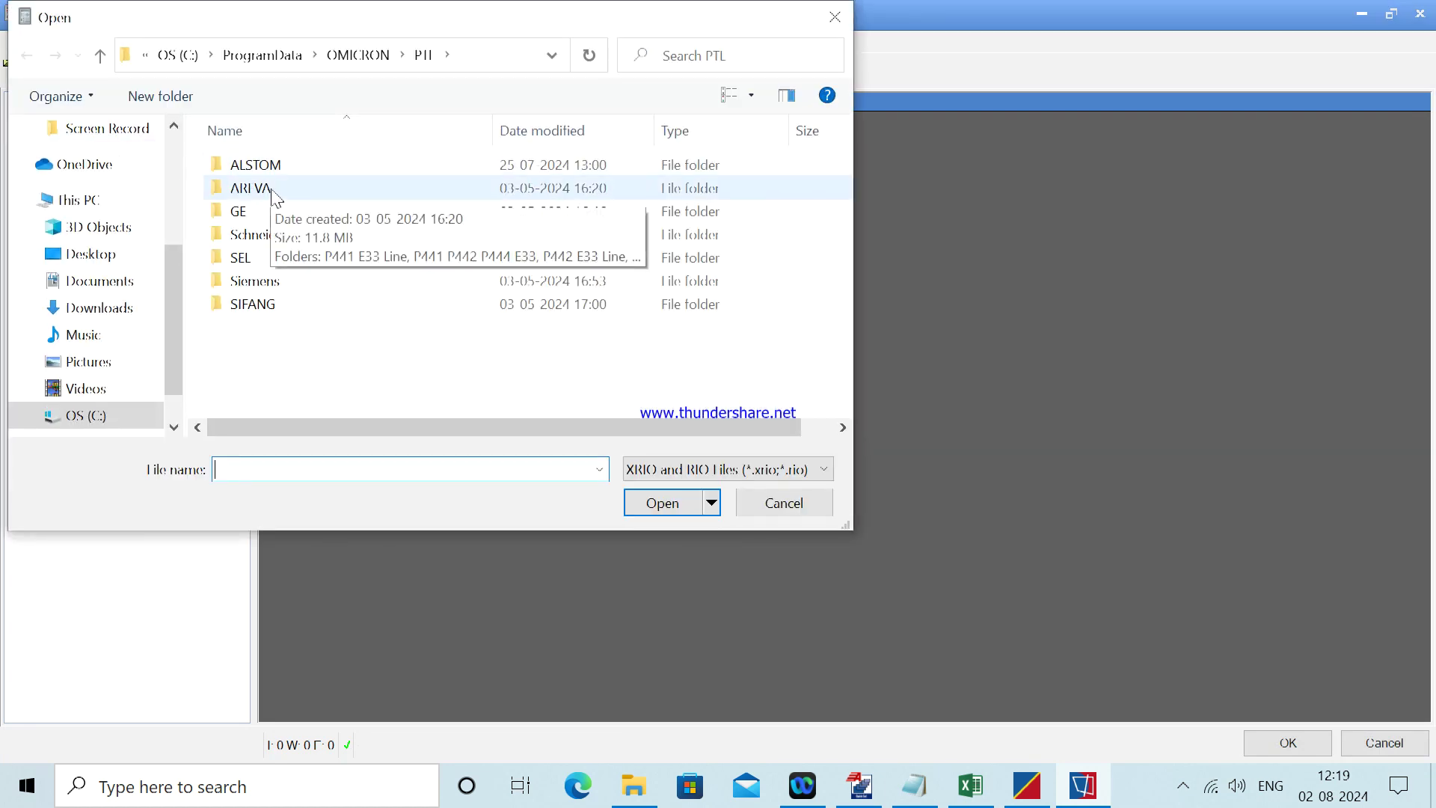
double_click(247, 256)
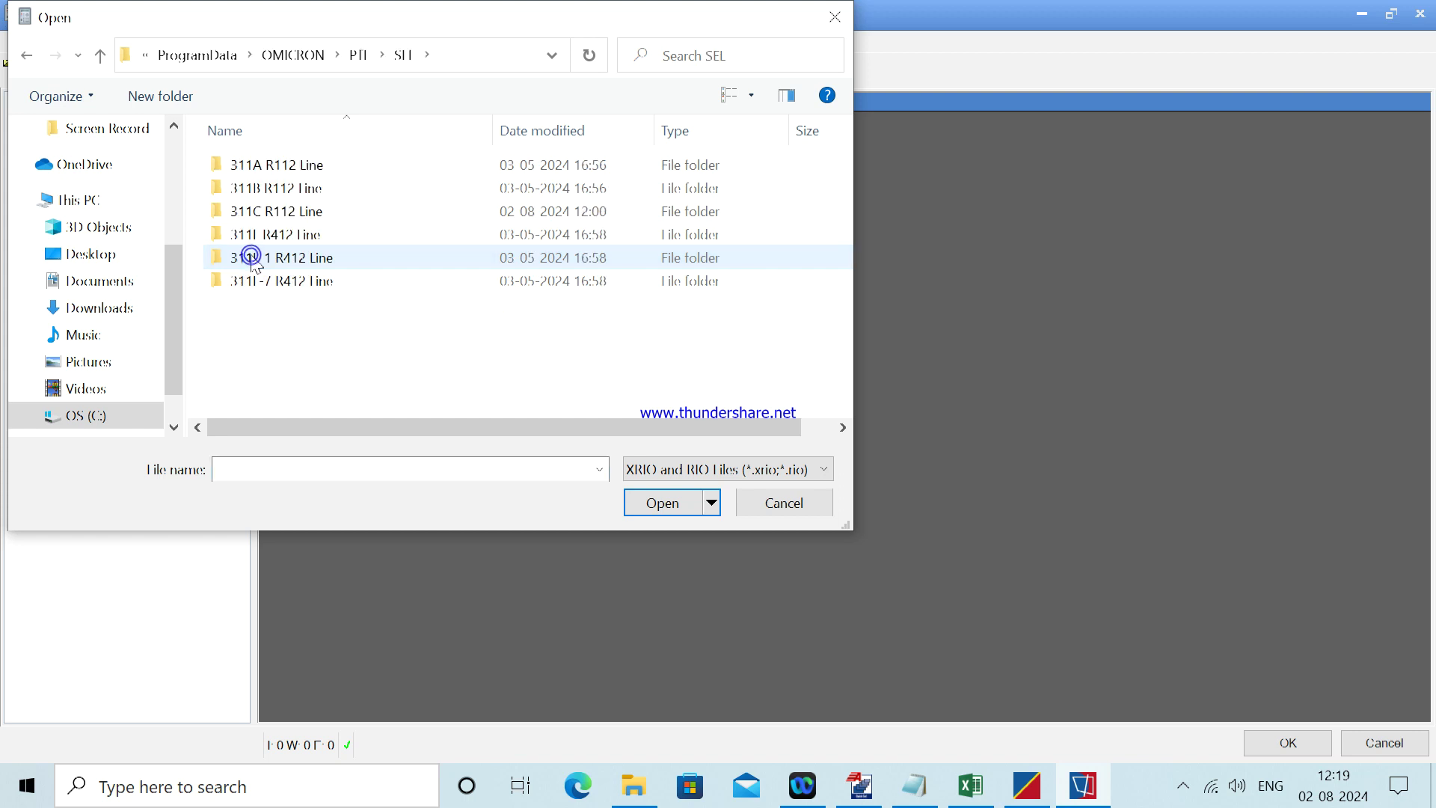
double_click(269, 213)
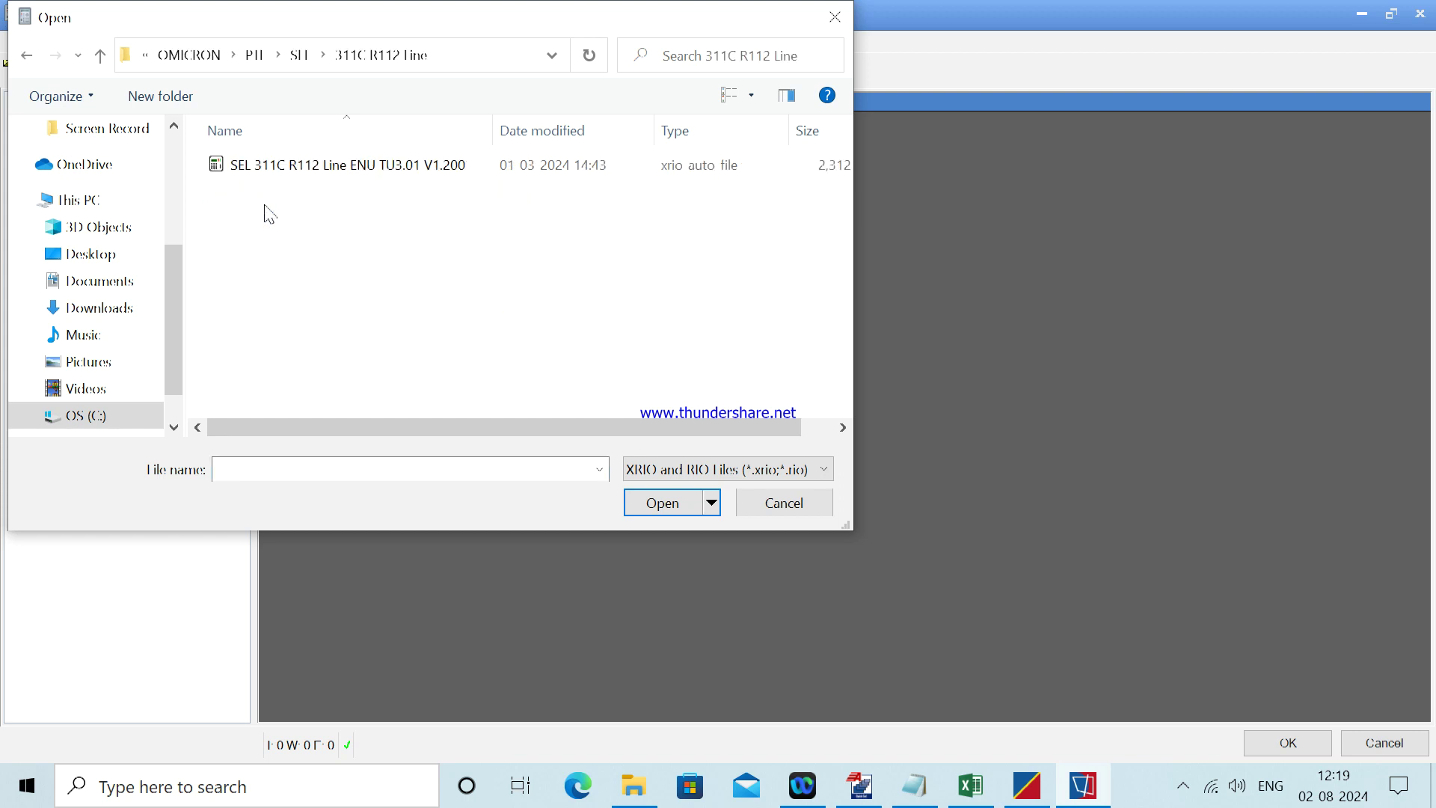
click(301, 176)
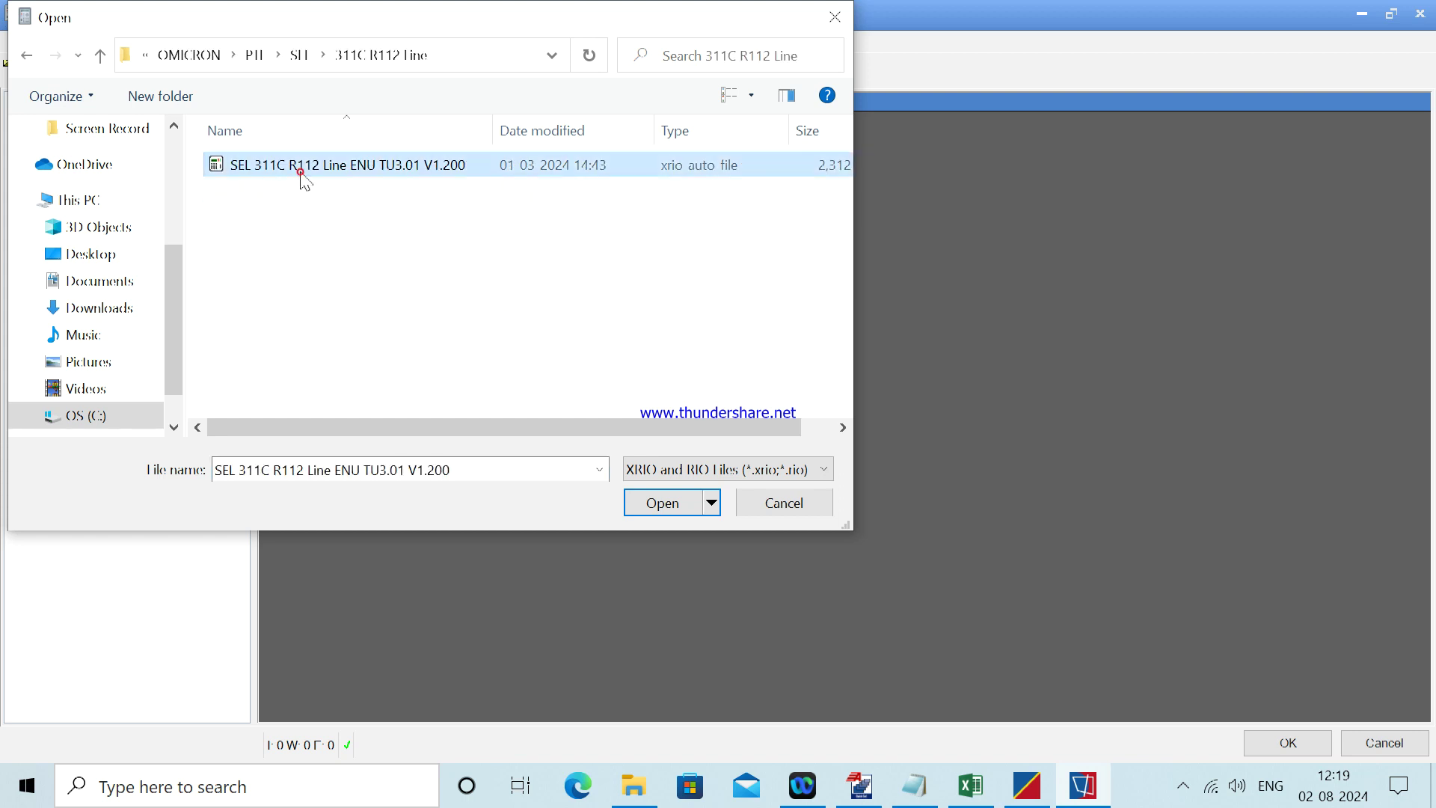
click(649, 503)
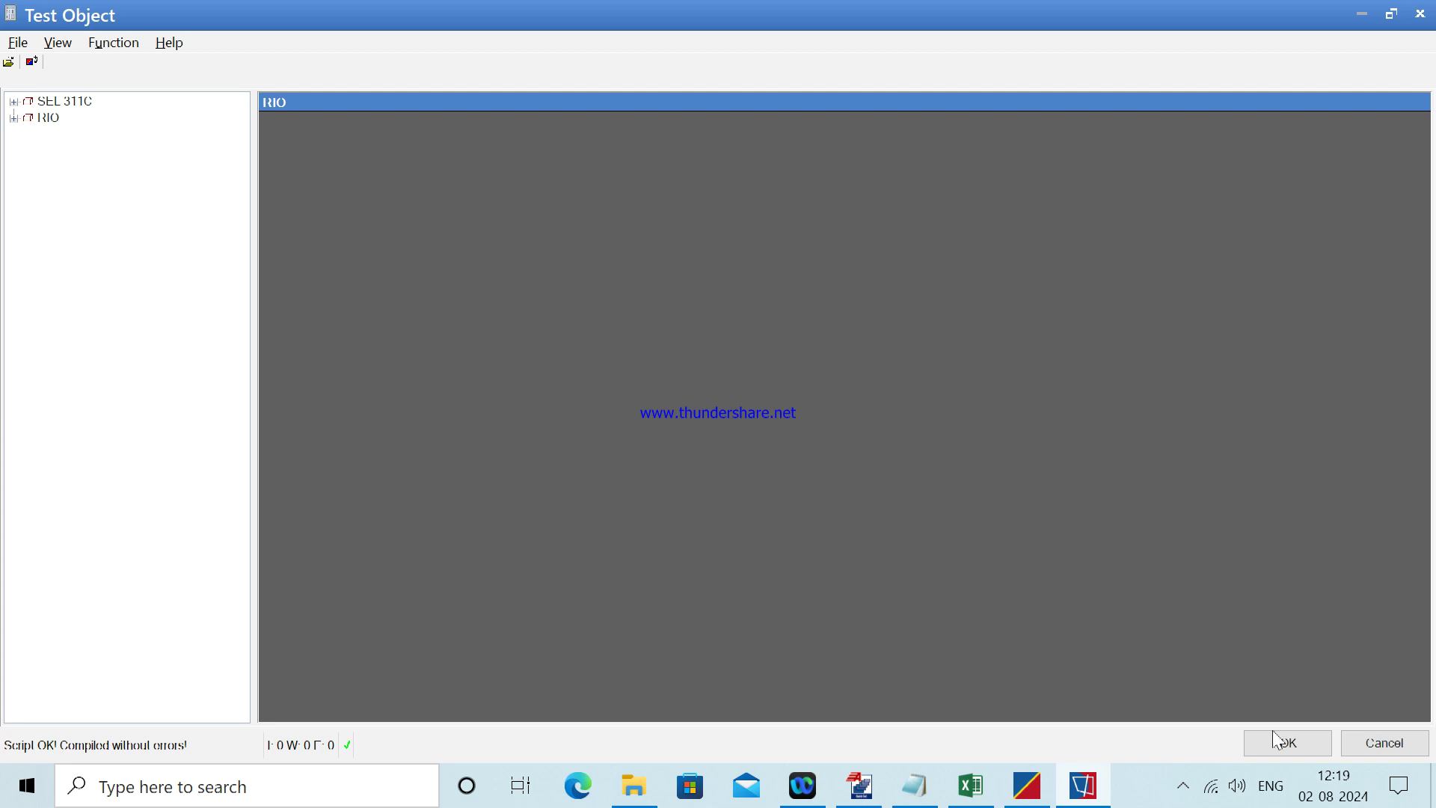
Expand the SEL 311C relay parameters to Group 1, Set 1 and examine General Settings and Line Settings and Fault Locator.
click(13, 101)
click(27, 118)
click(42, 135)
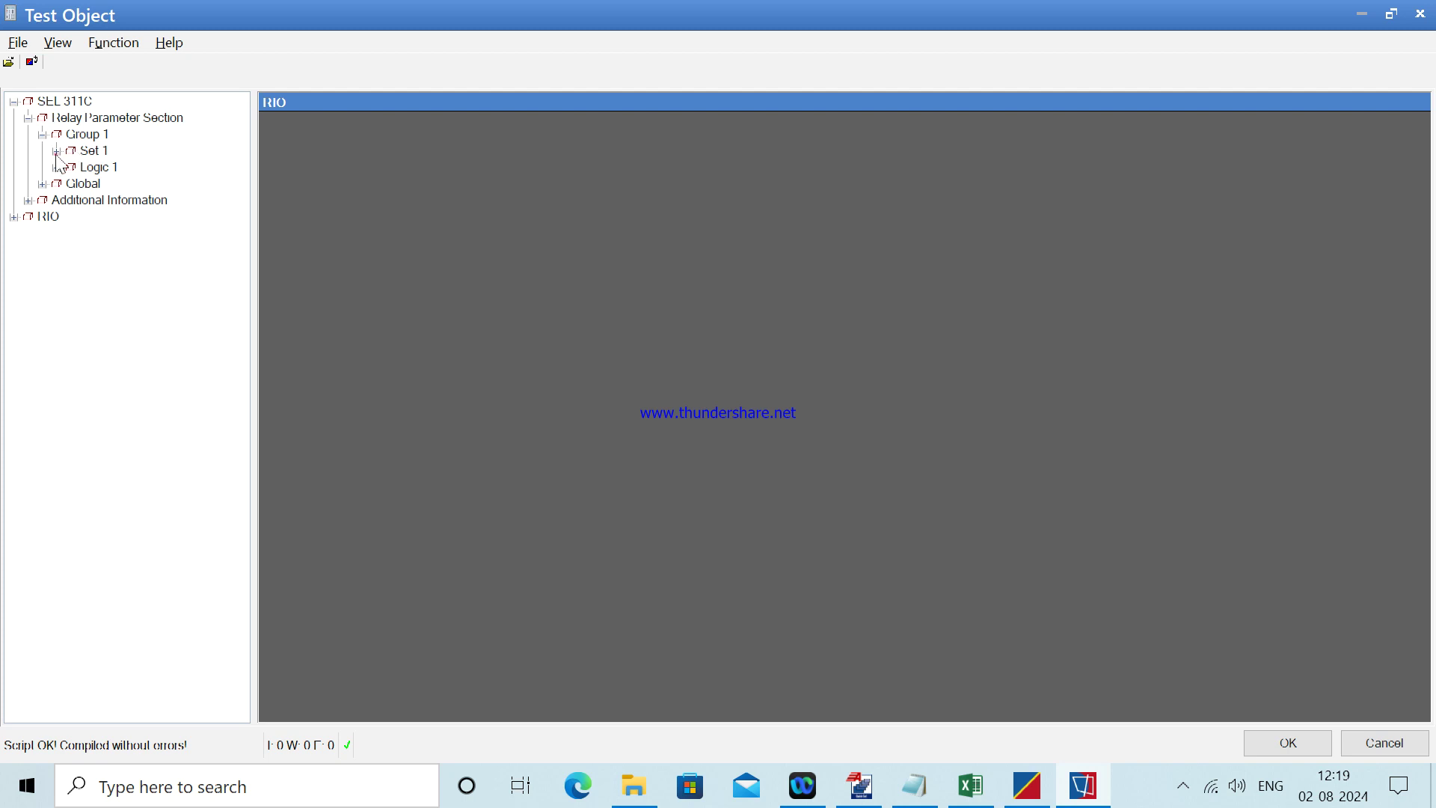
click(57, 151)
click(157, 173)
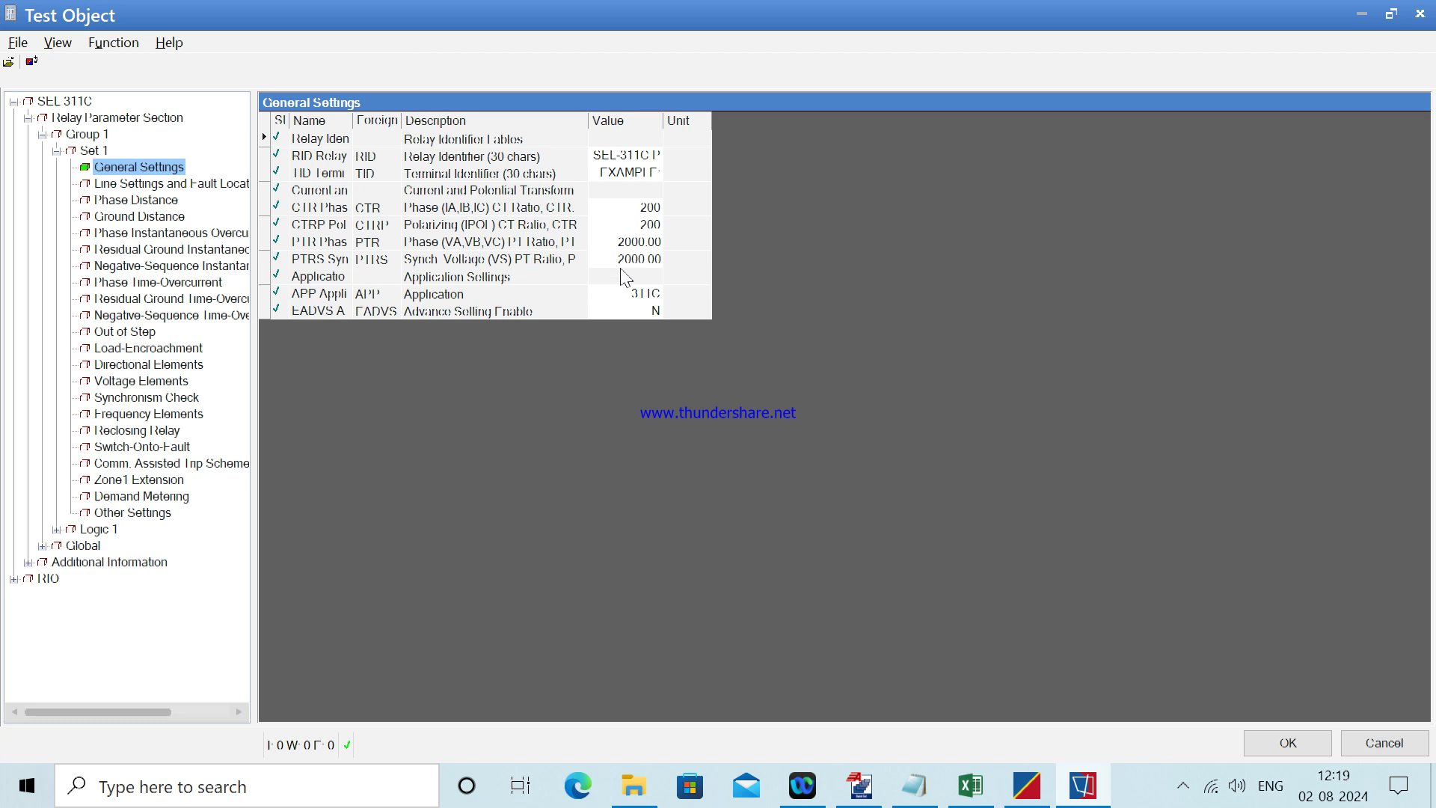
click(112, 184)
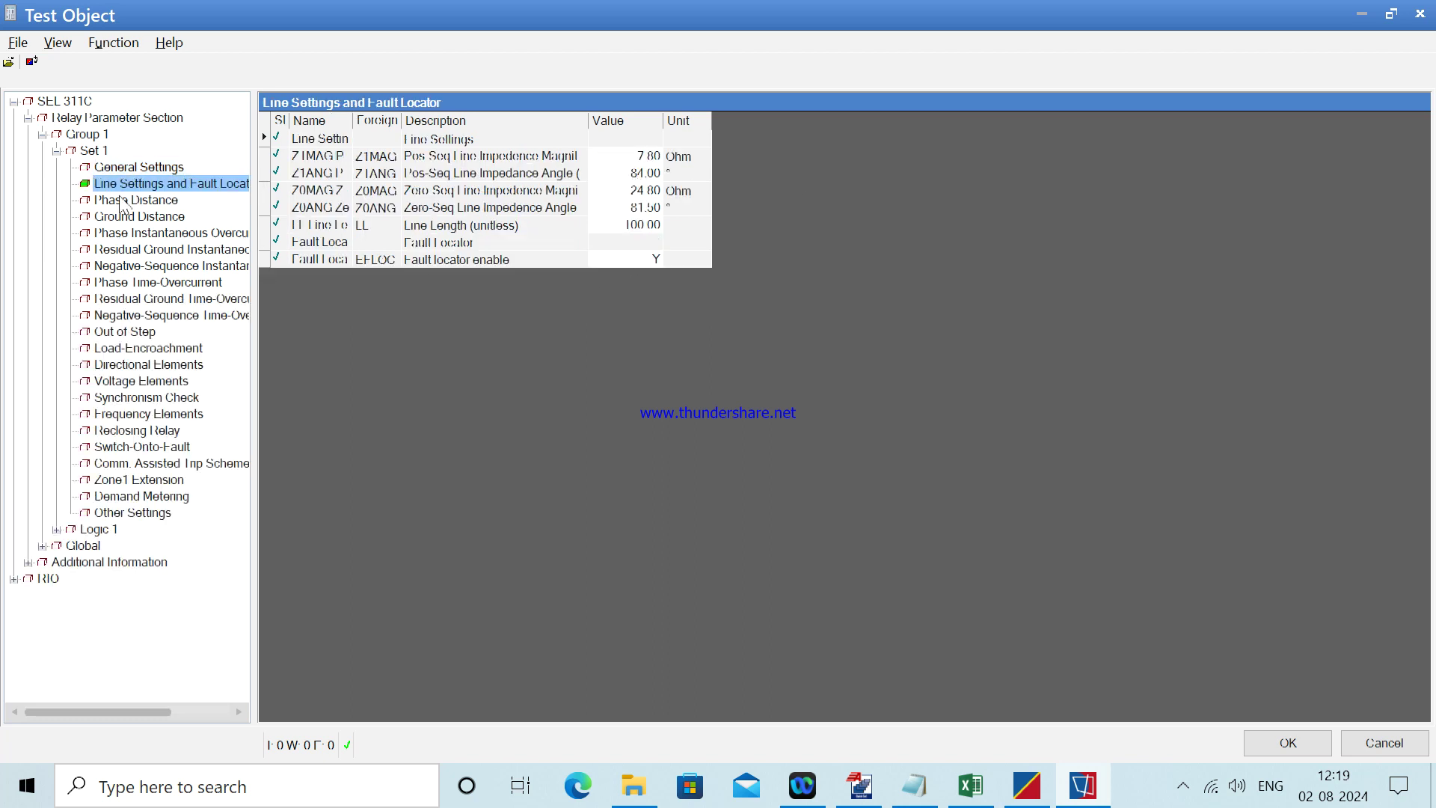
Examine the Phase Distance and Ground Distance settings of the SEL 311C's Group 1, Set 1.
click(125, 201)
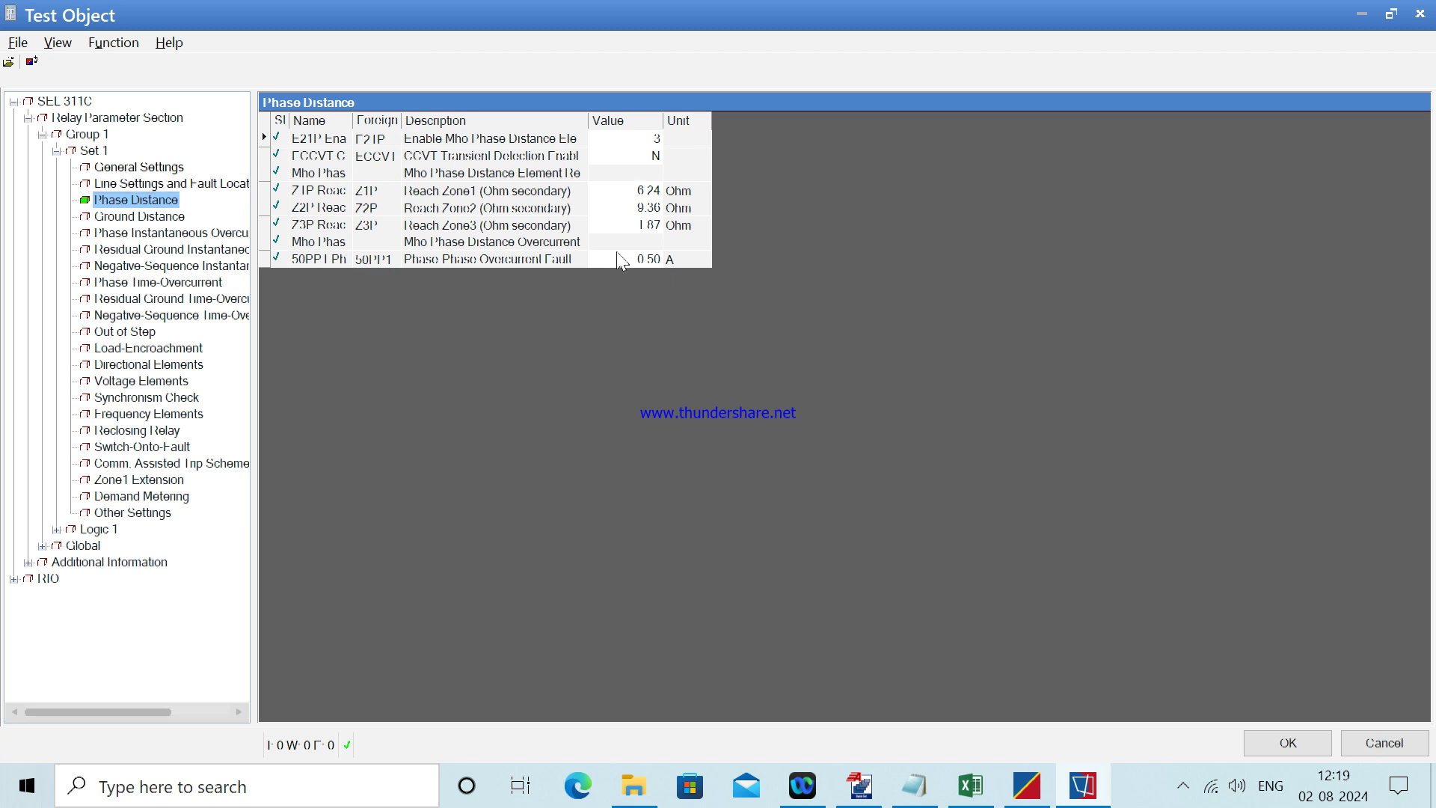
click(132, 217)
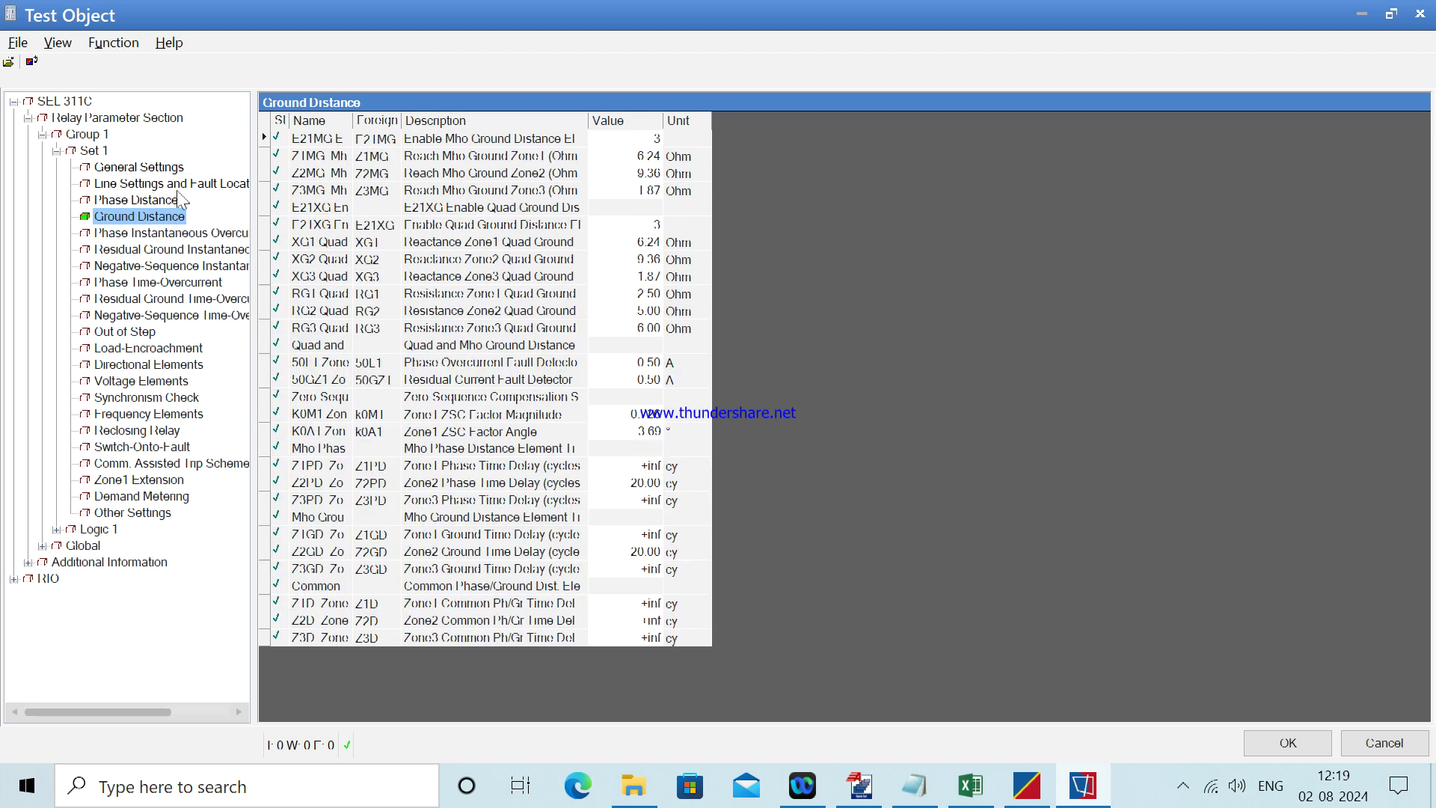
click(42, 134)
click(41, 134)
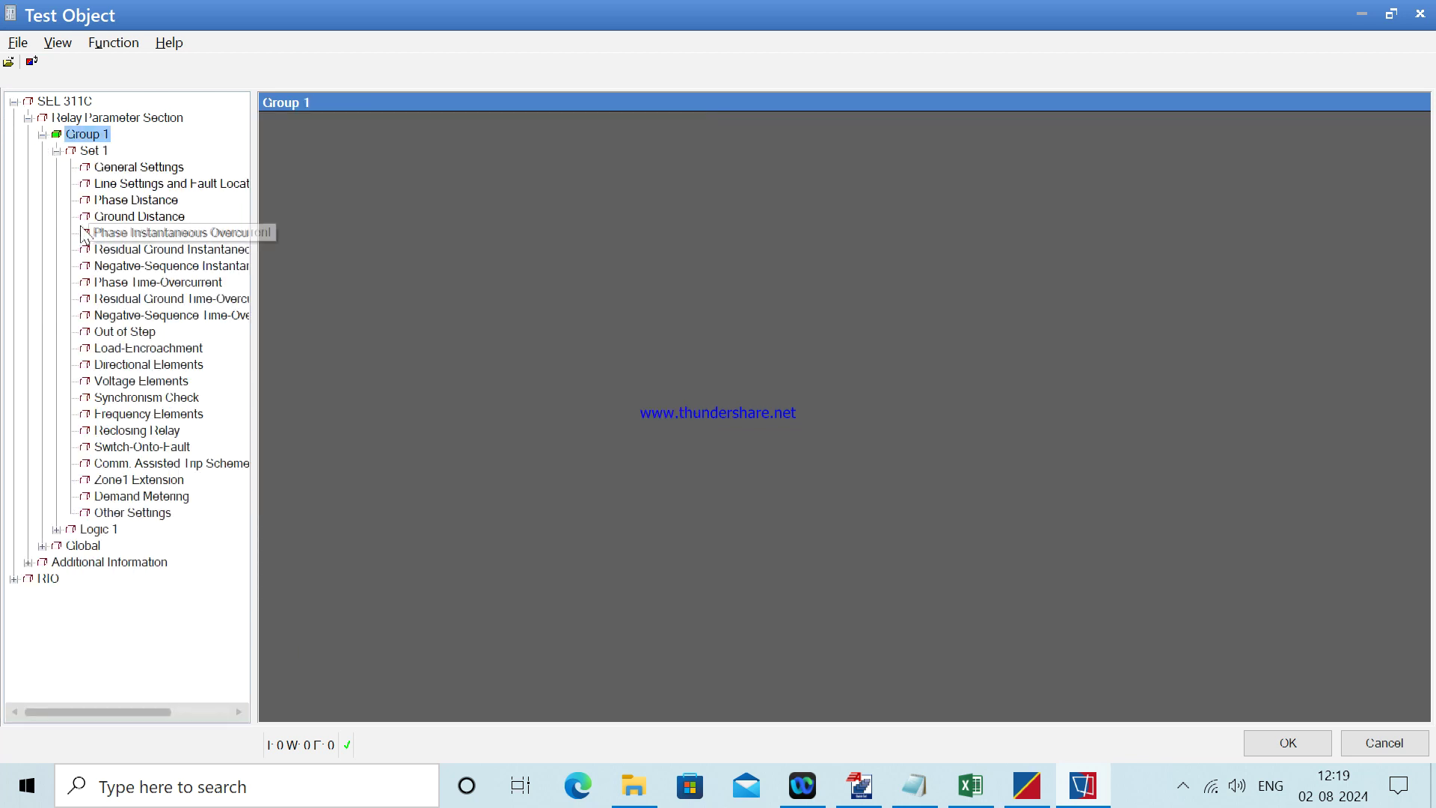
Check the Trip/Comm.-Assisted Trip Logic equations under Logic 1, including the TR value, and accept the test object.
click(57, 530)
click(127, 545)
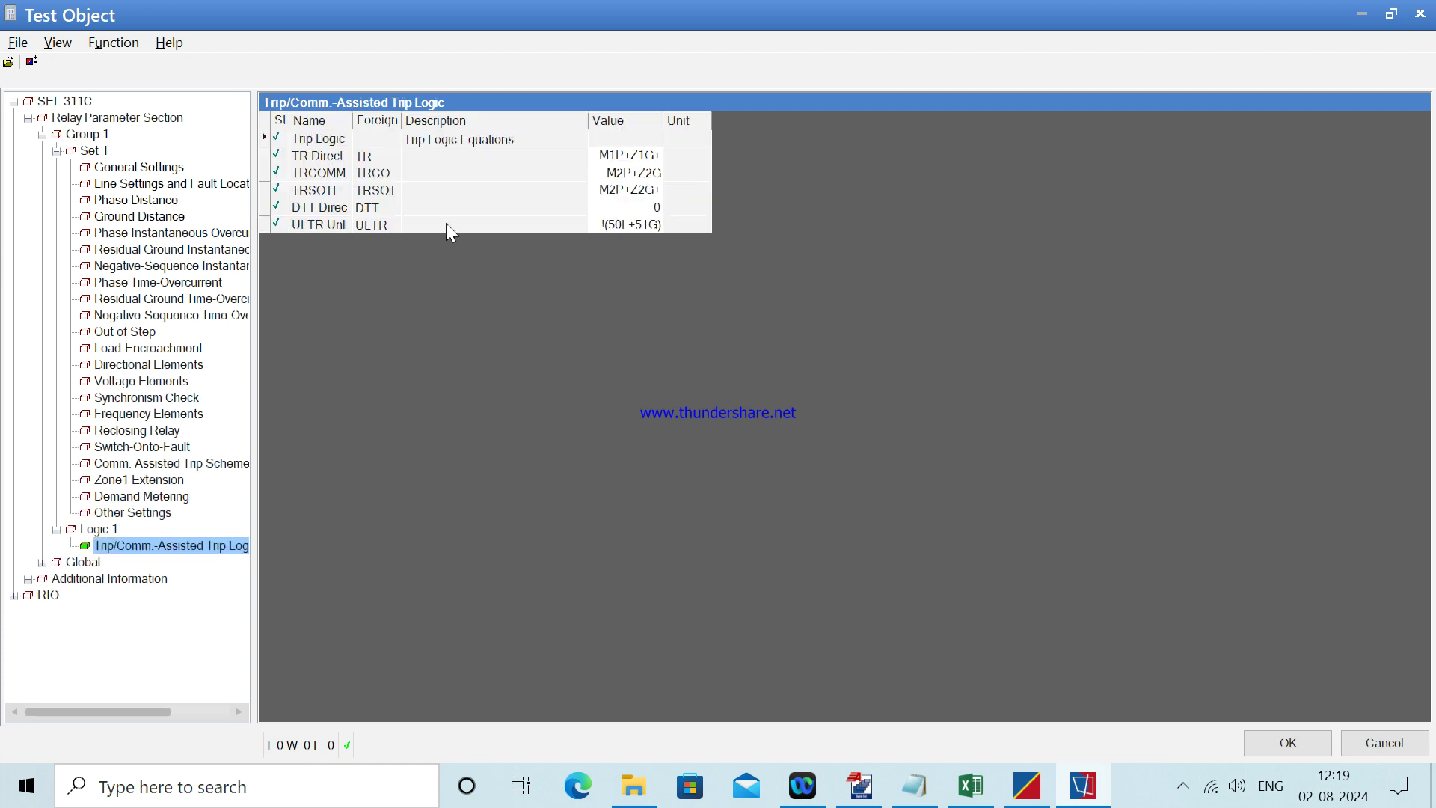
click(612, 156)
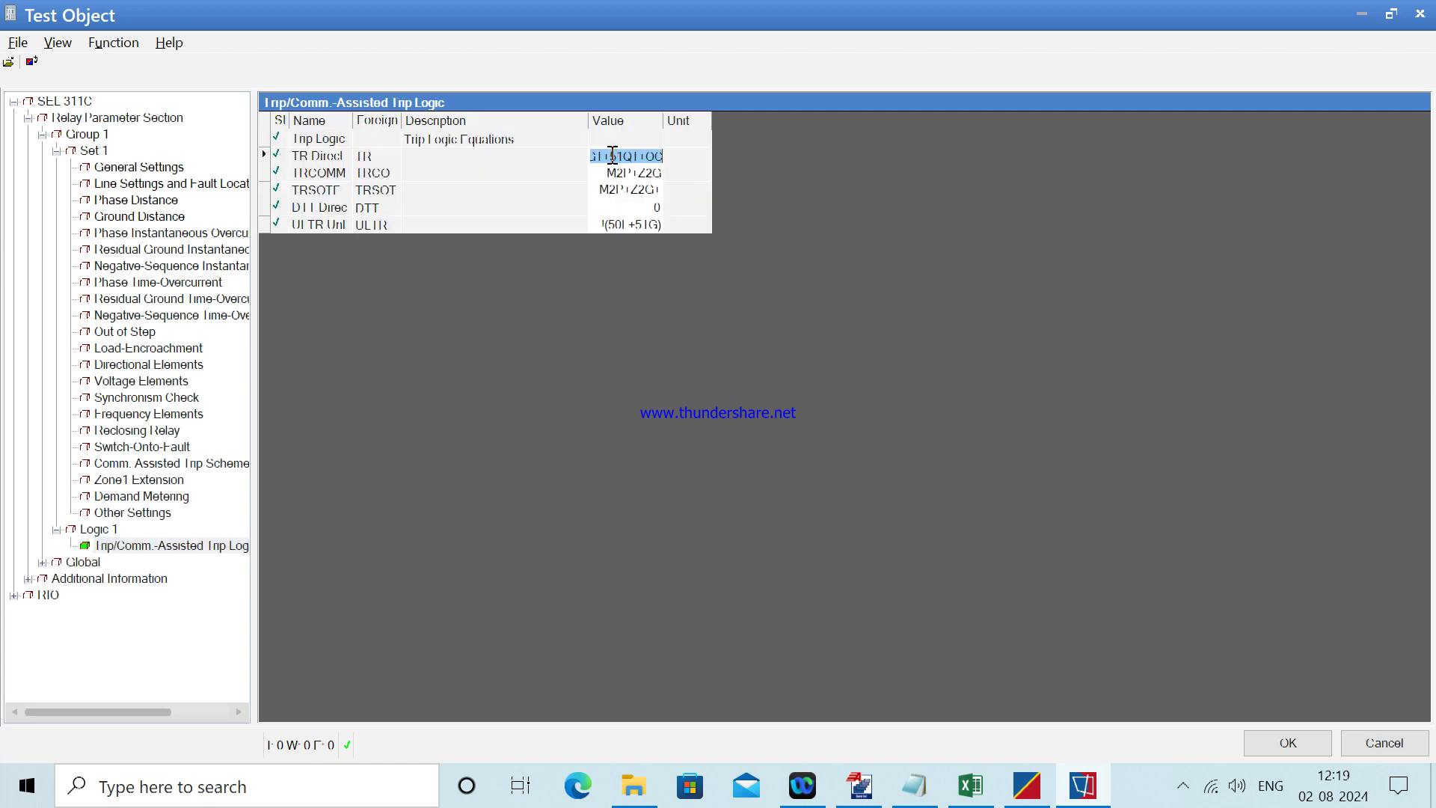
click(1284, 744)
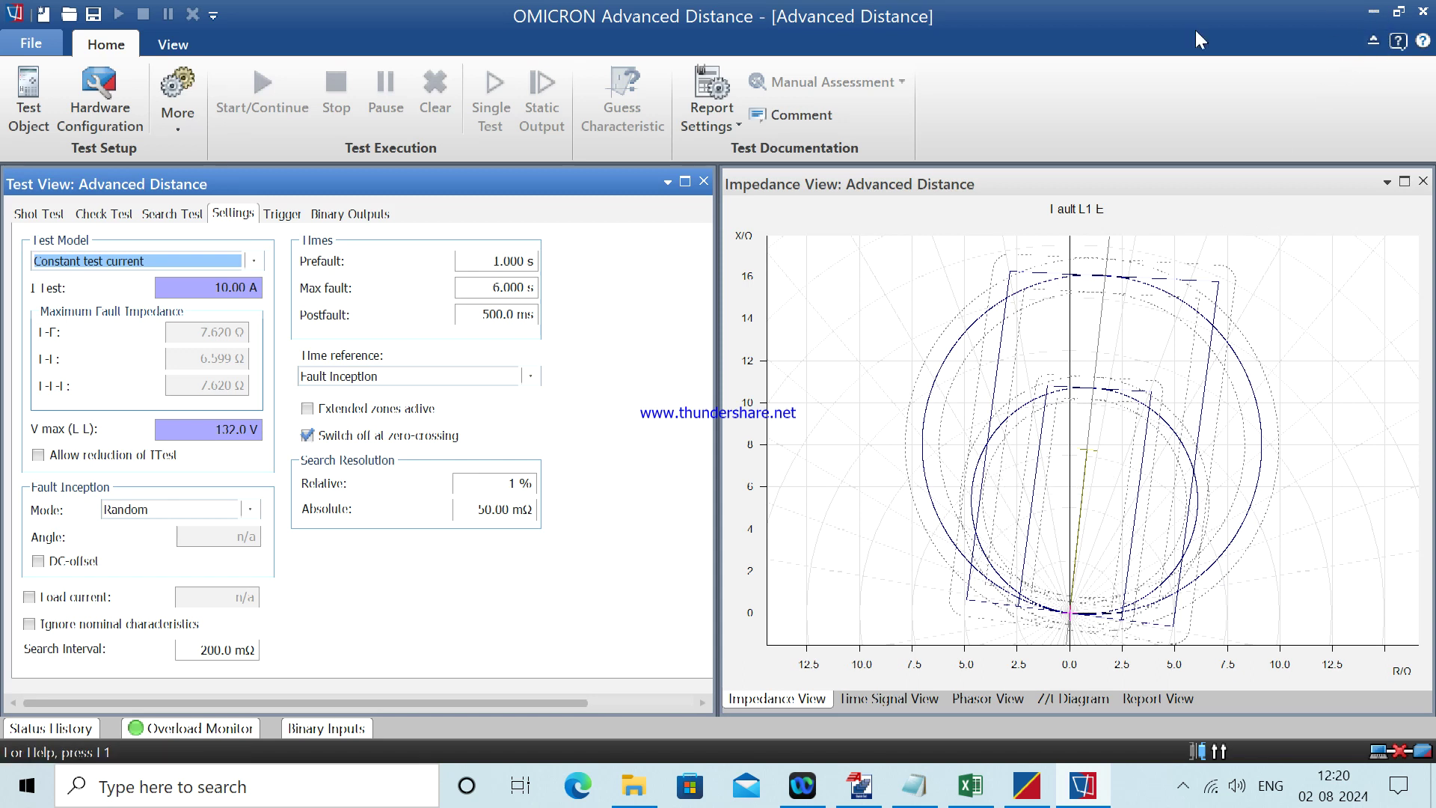
Import the Set_1 text file from the Desktop into the test object's relay settings using the Filter for SEL 5030 .txt Settings.
click(29, 110)
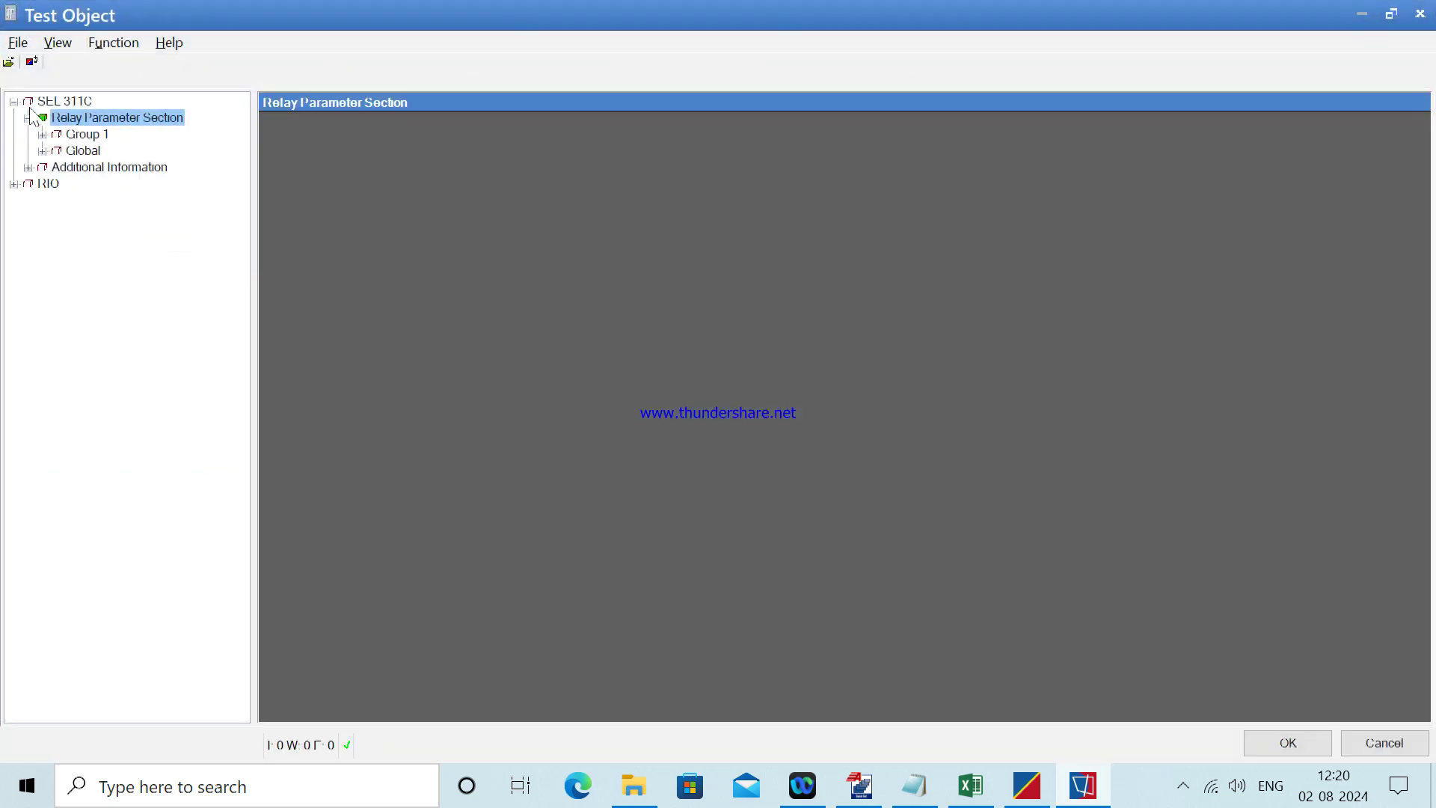
click(20, 46)
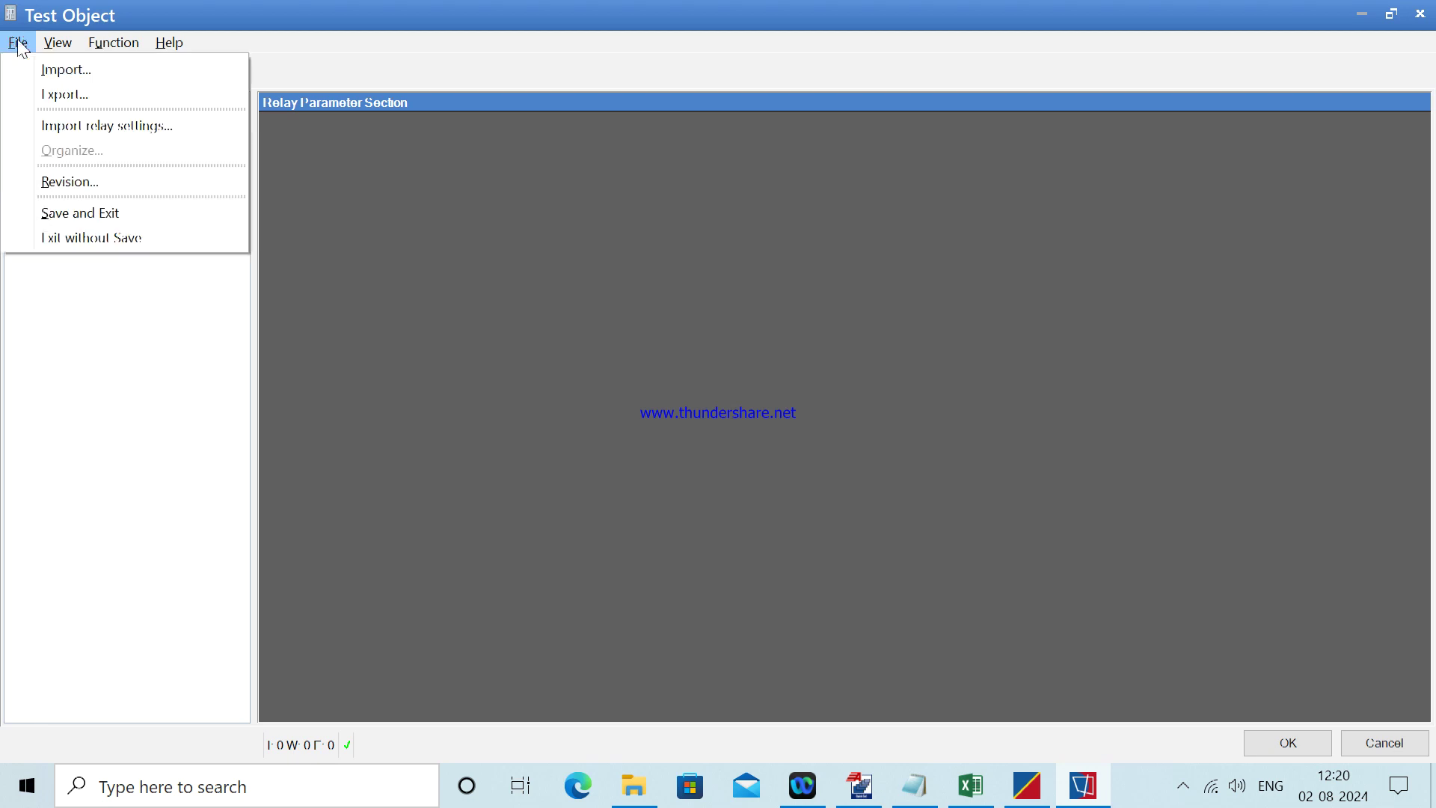
click(123, 129)
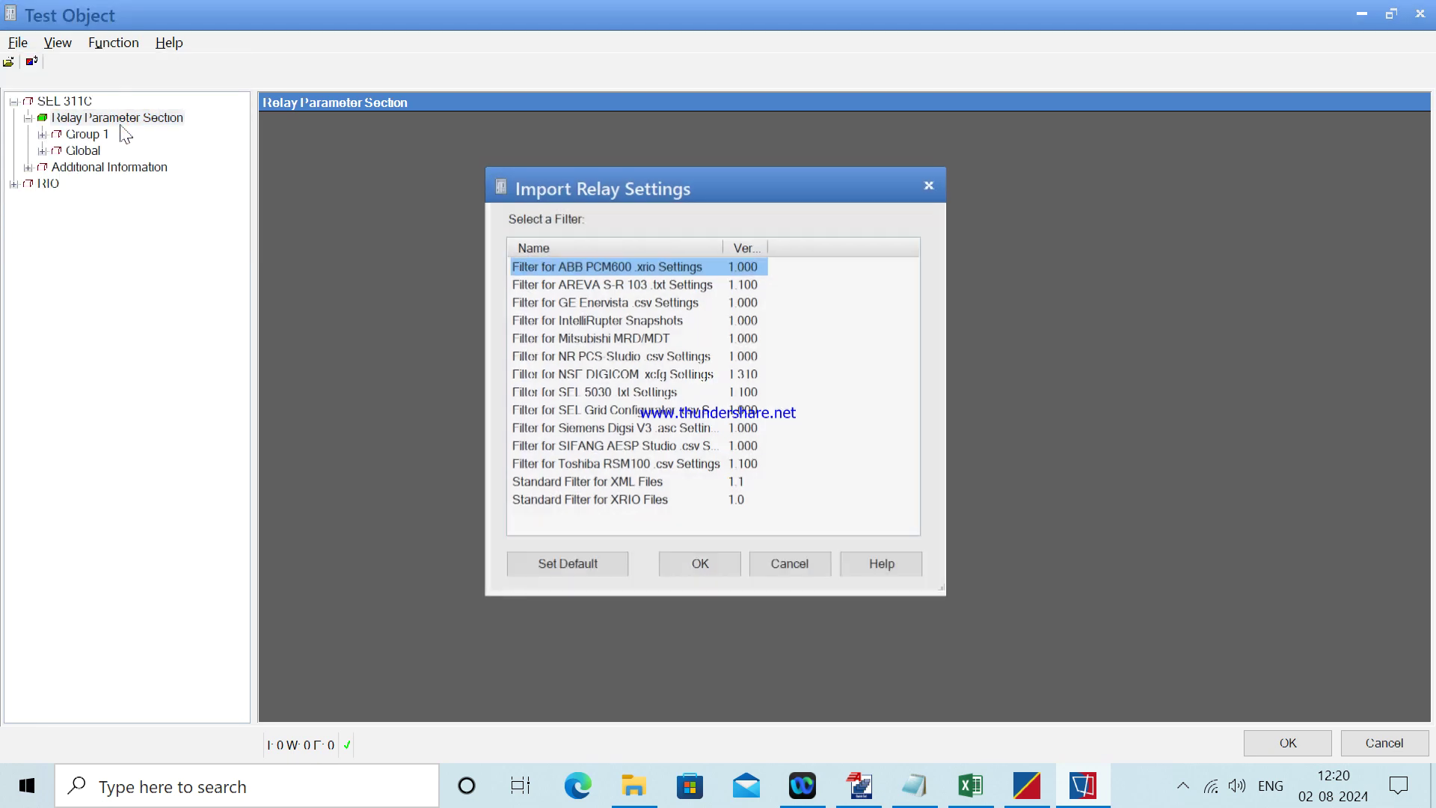
click(596, 392)
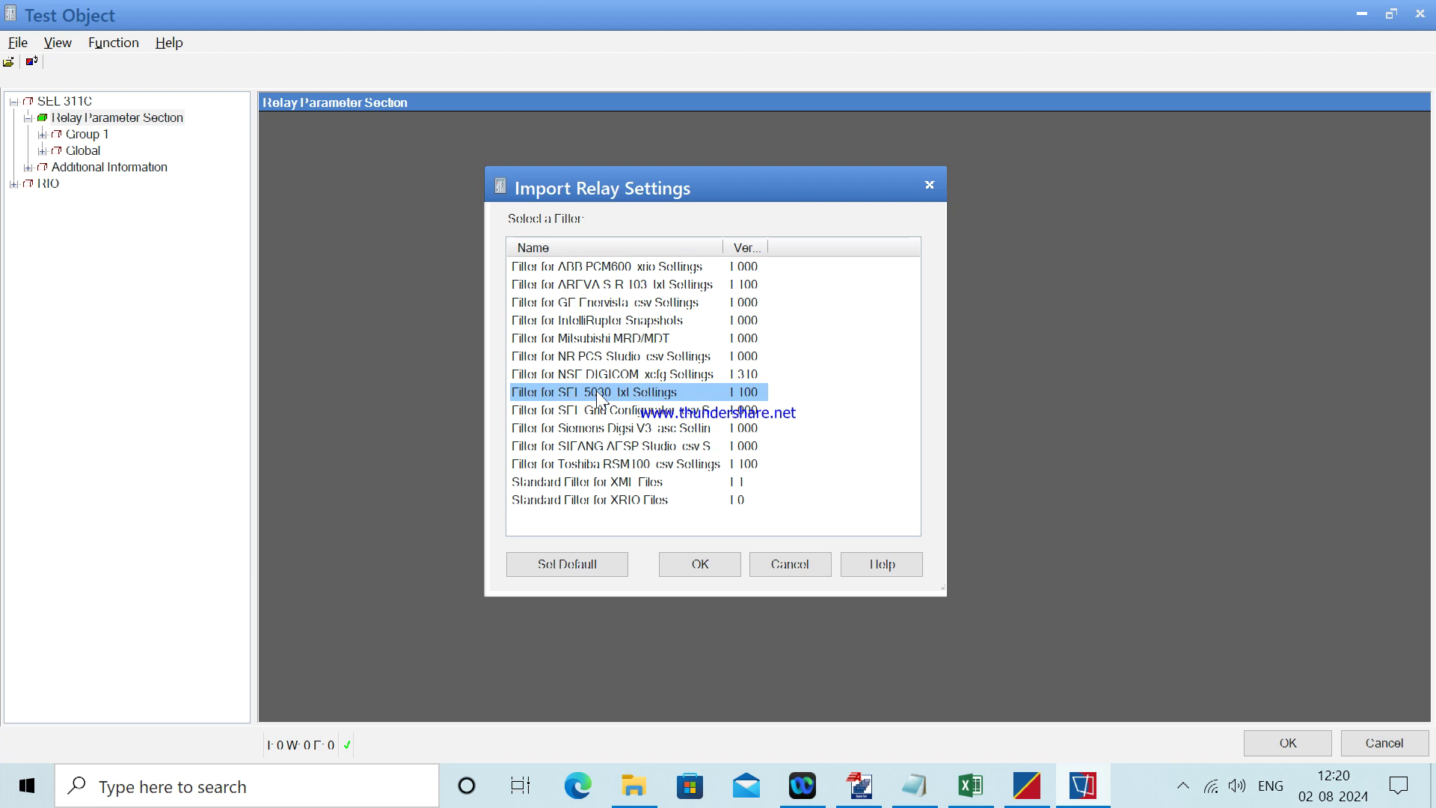
click(720, 566)
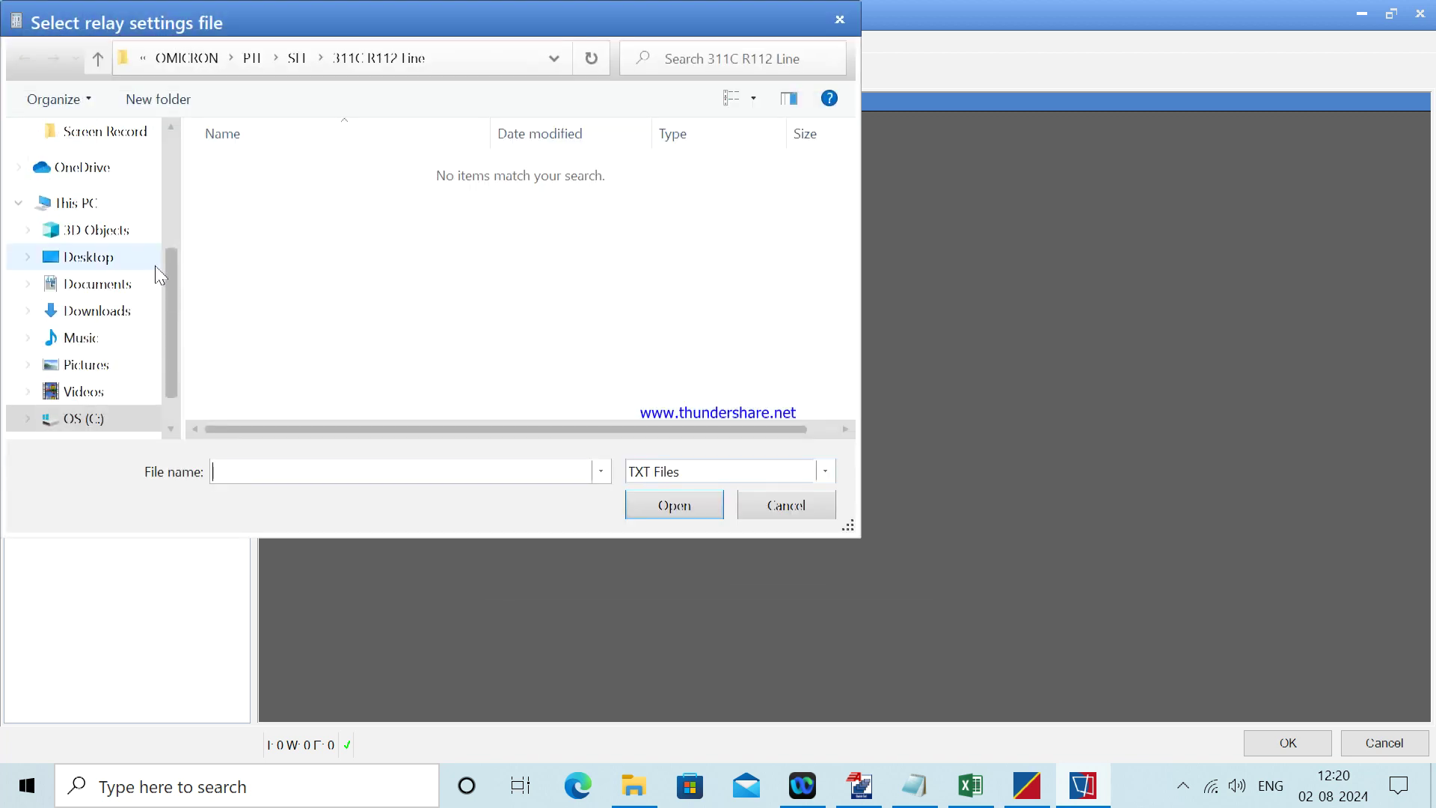
click(94, 259)
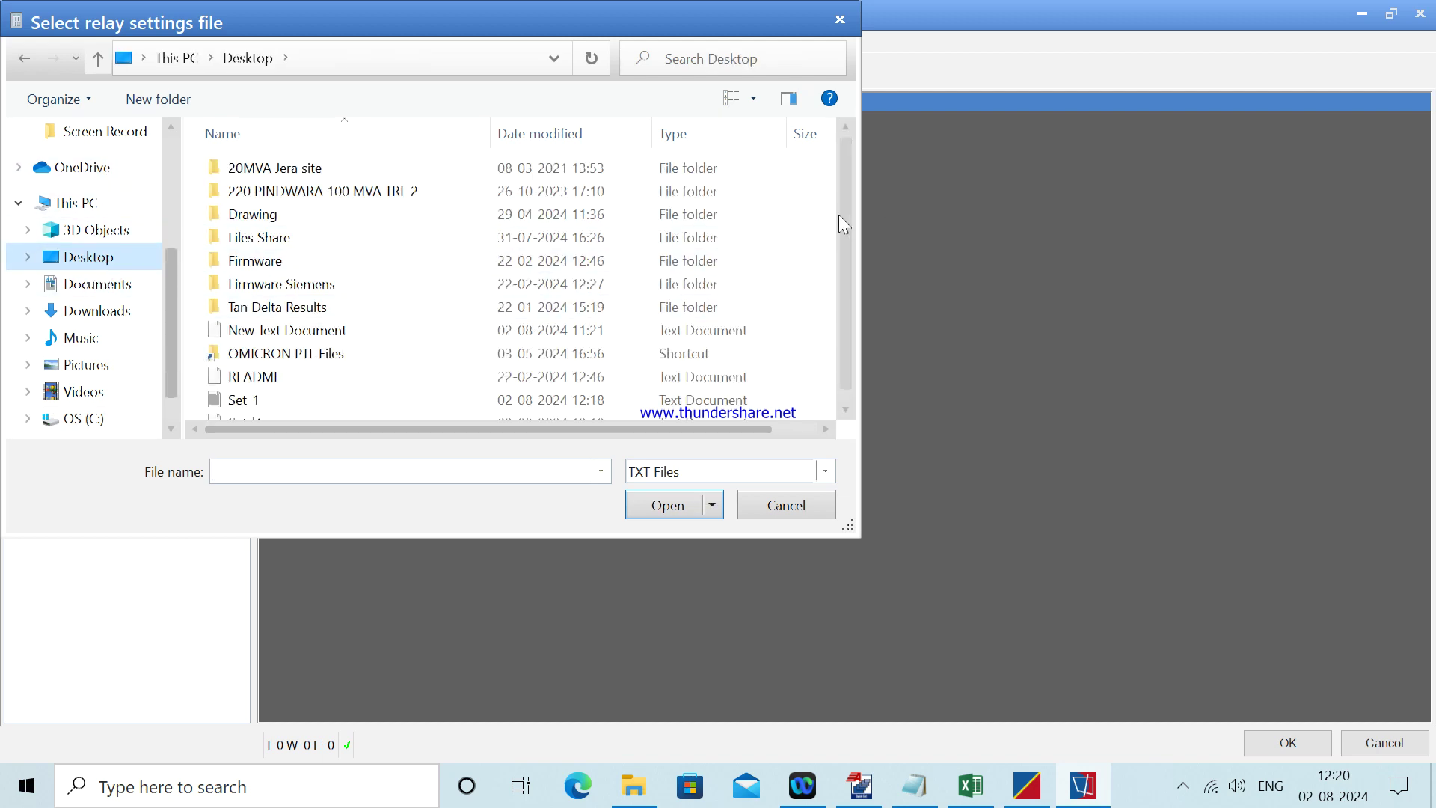
drag(845, 218, 846, 282)
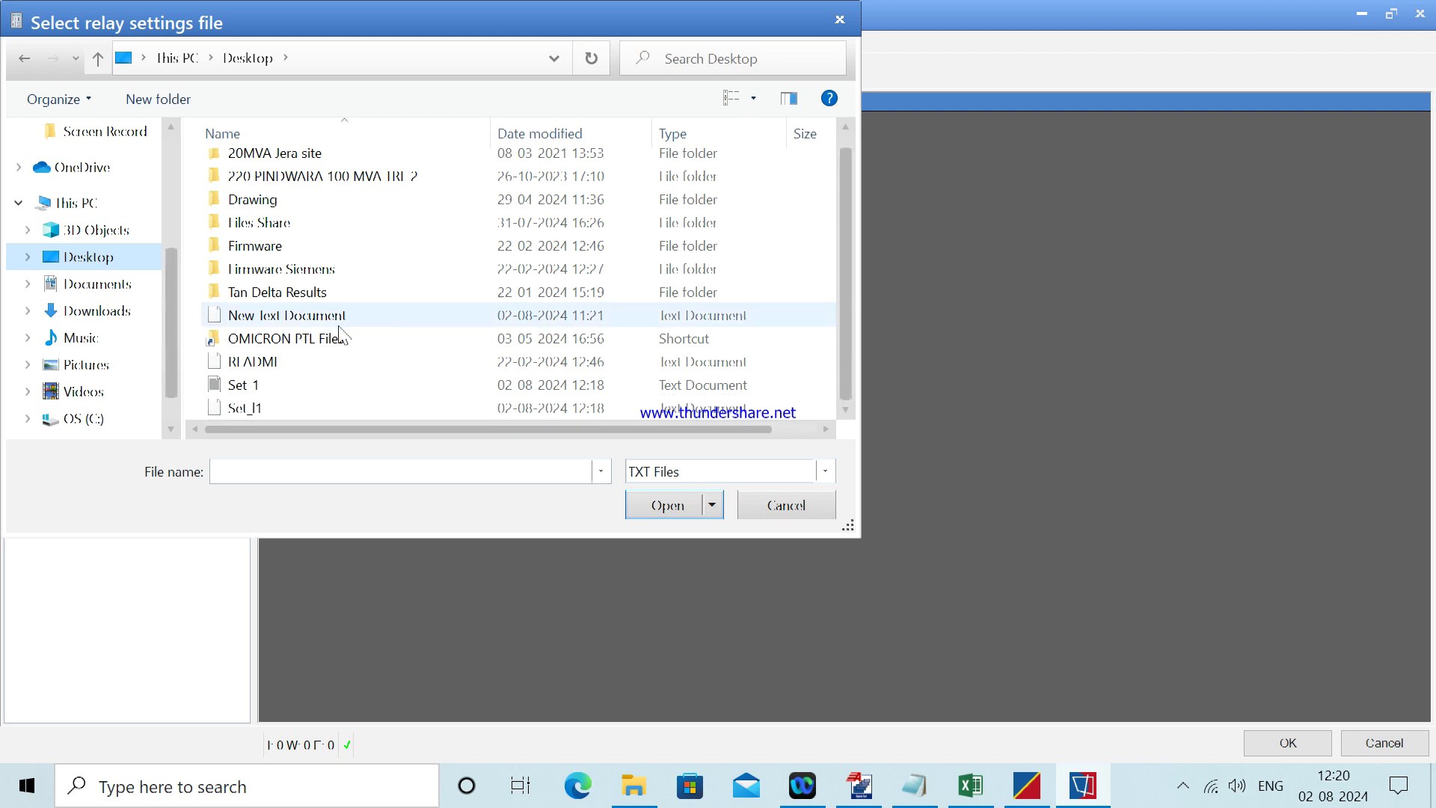
click(267, 384)
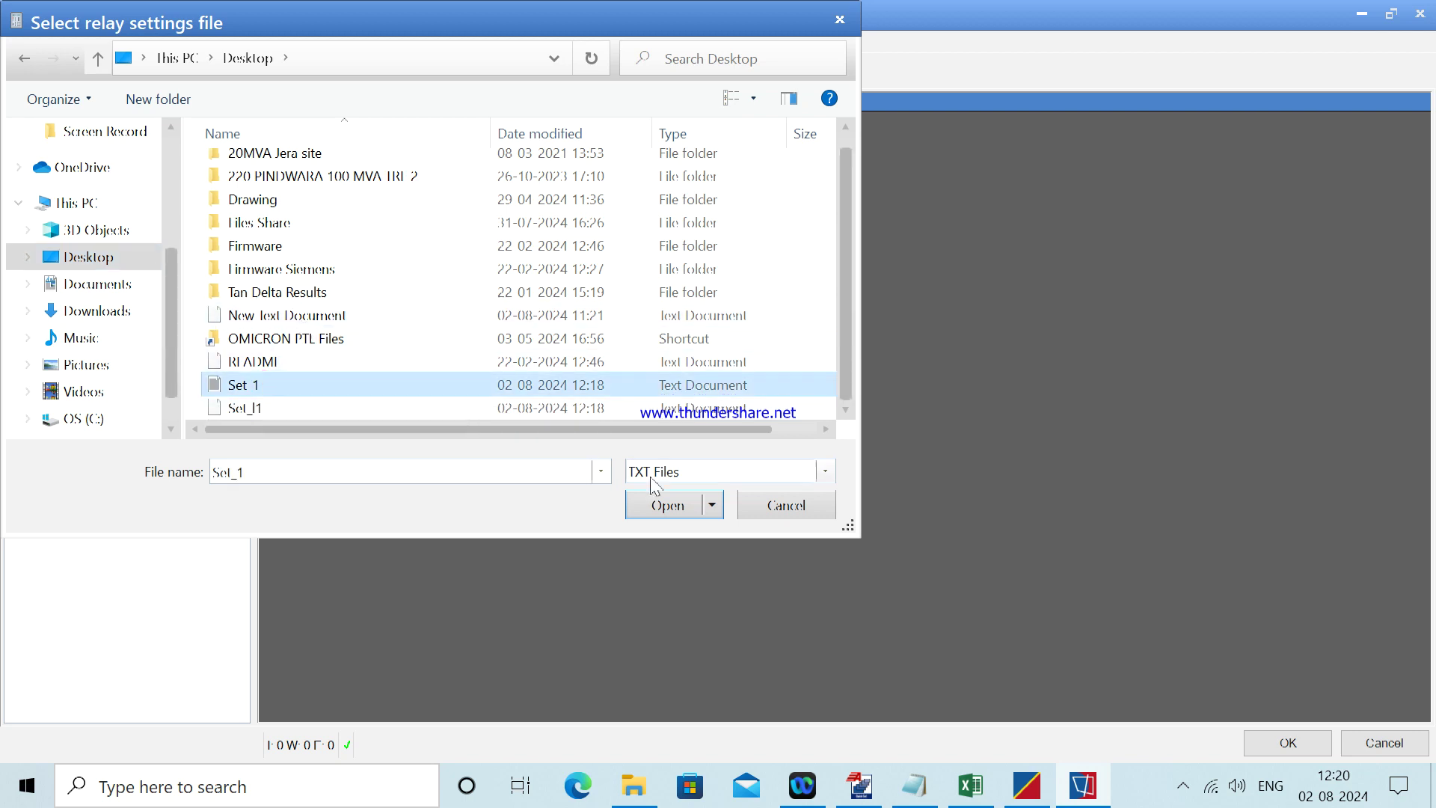
click(668, 505)
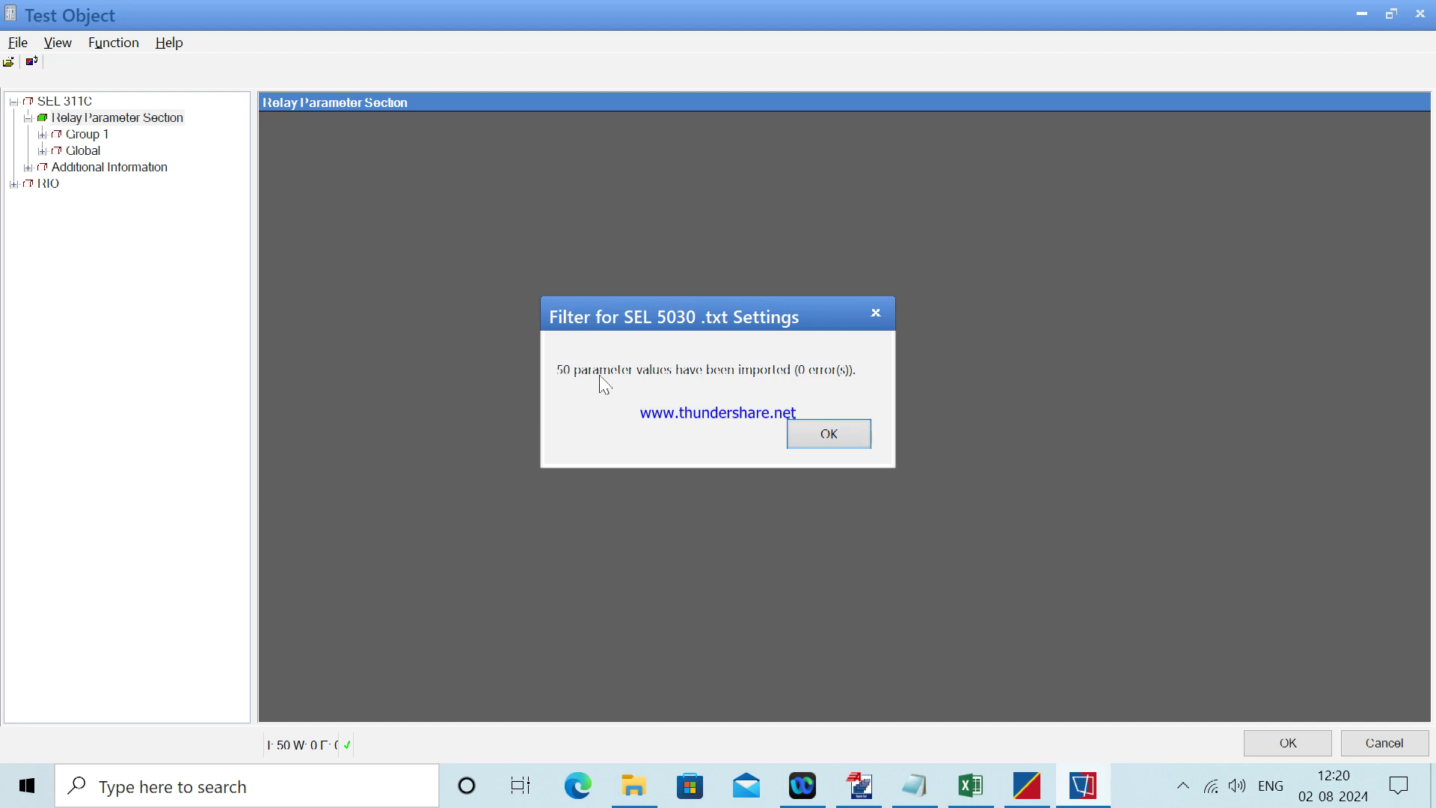
click(820, 438)
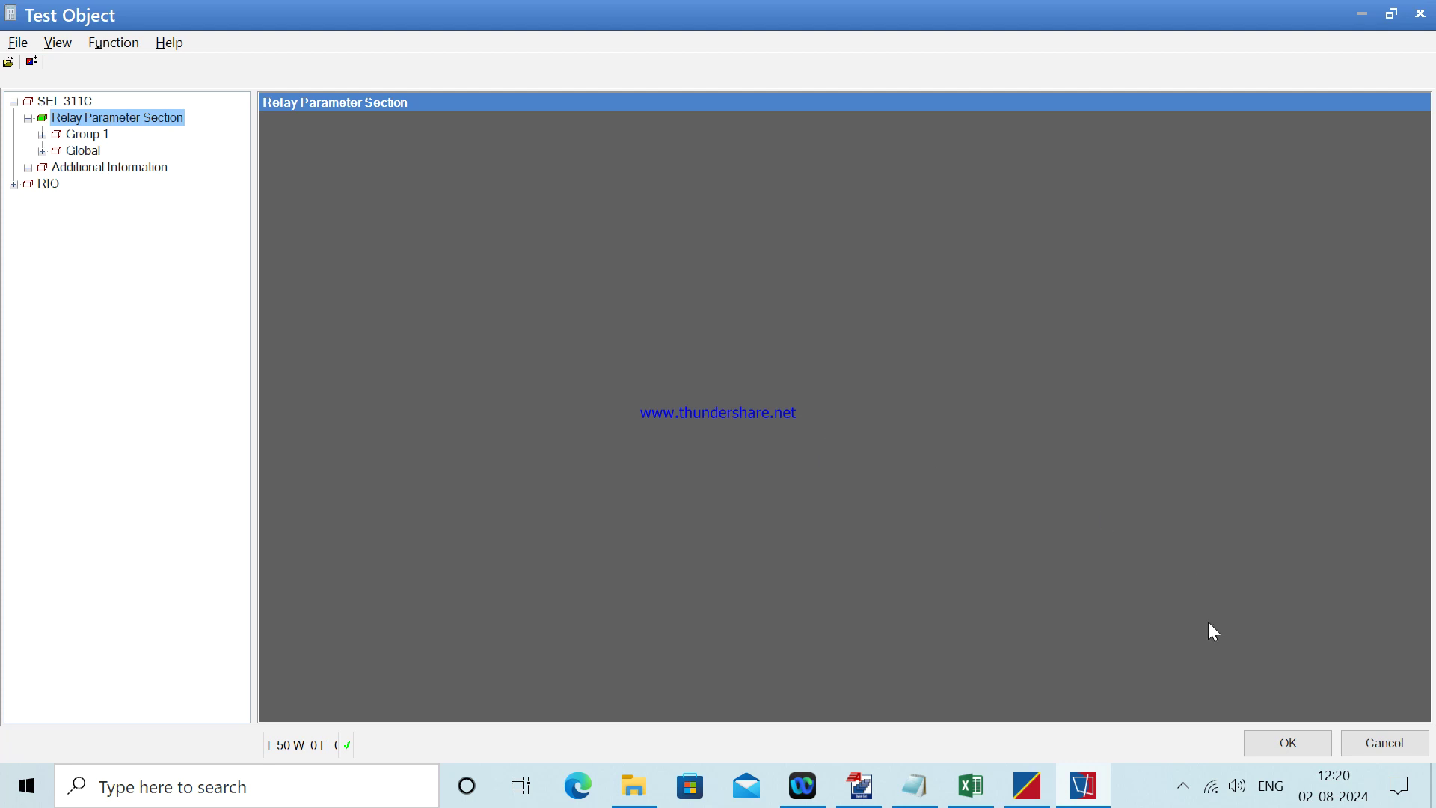
Accept the test object and display the L2-L3 fault characteristic for the shot test.
click(1270, 749)
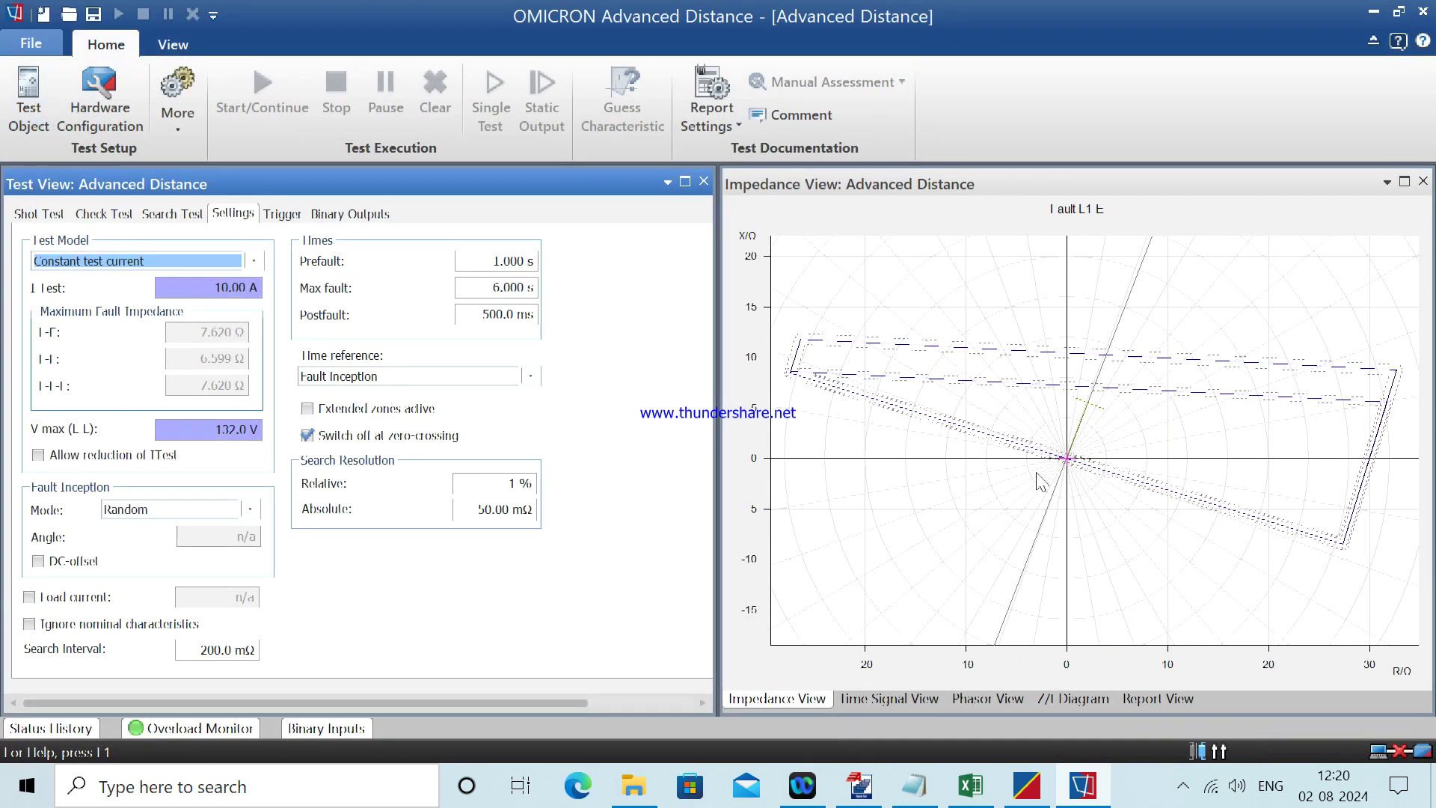
click(51, 217)
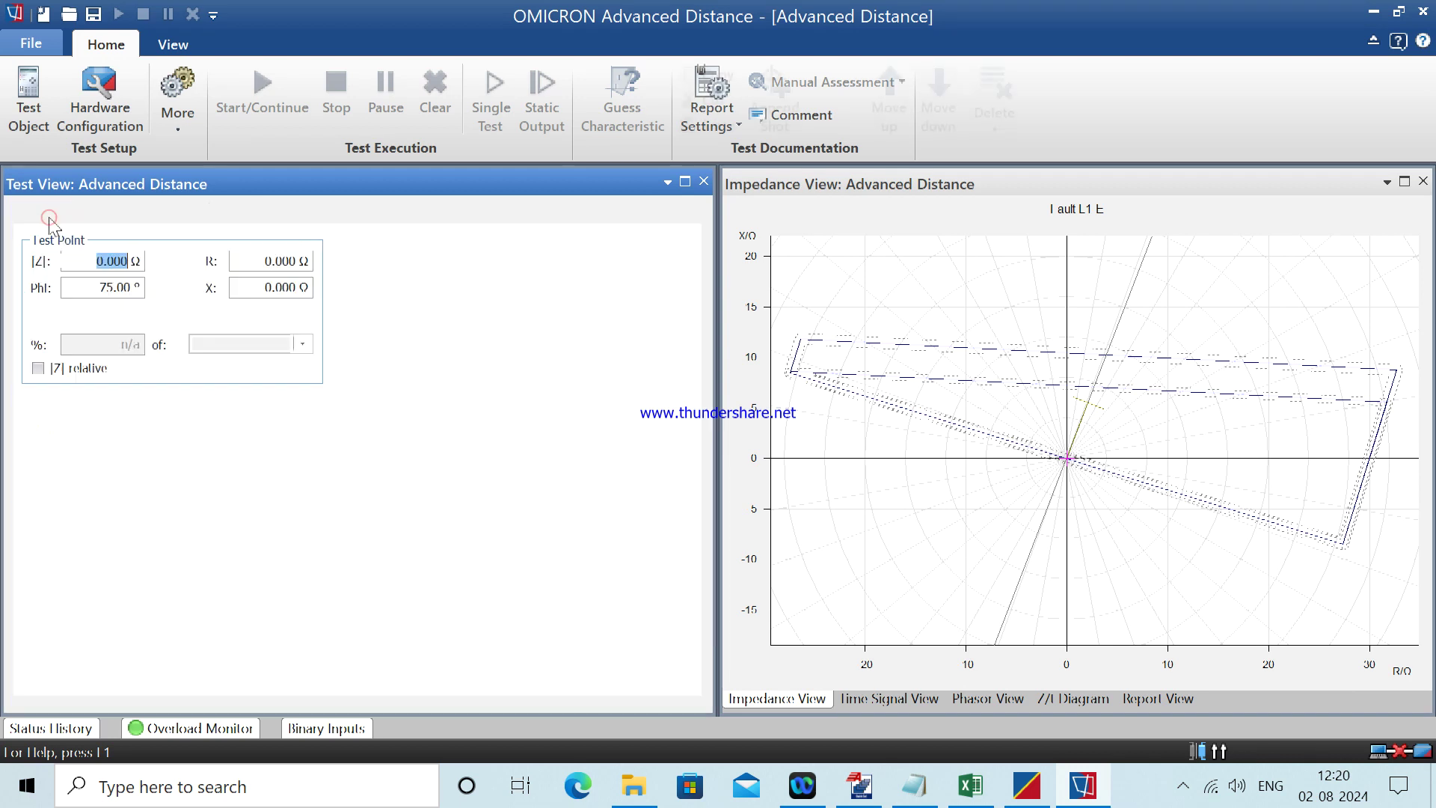
click(348, 331)
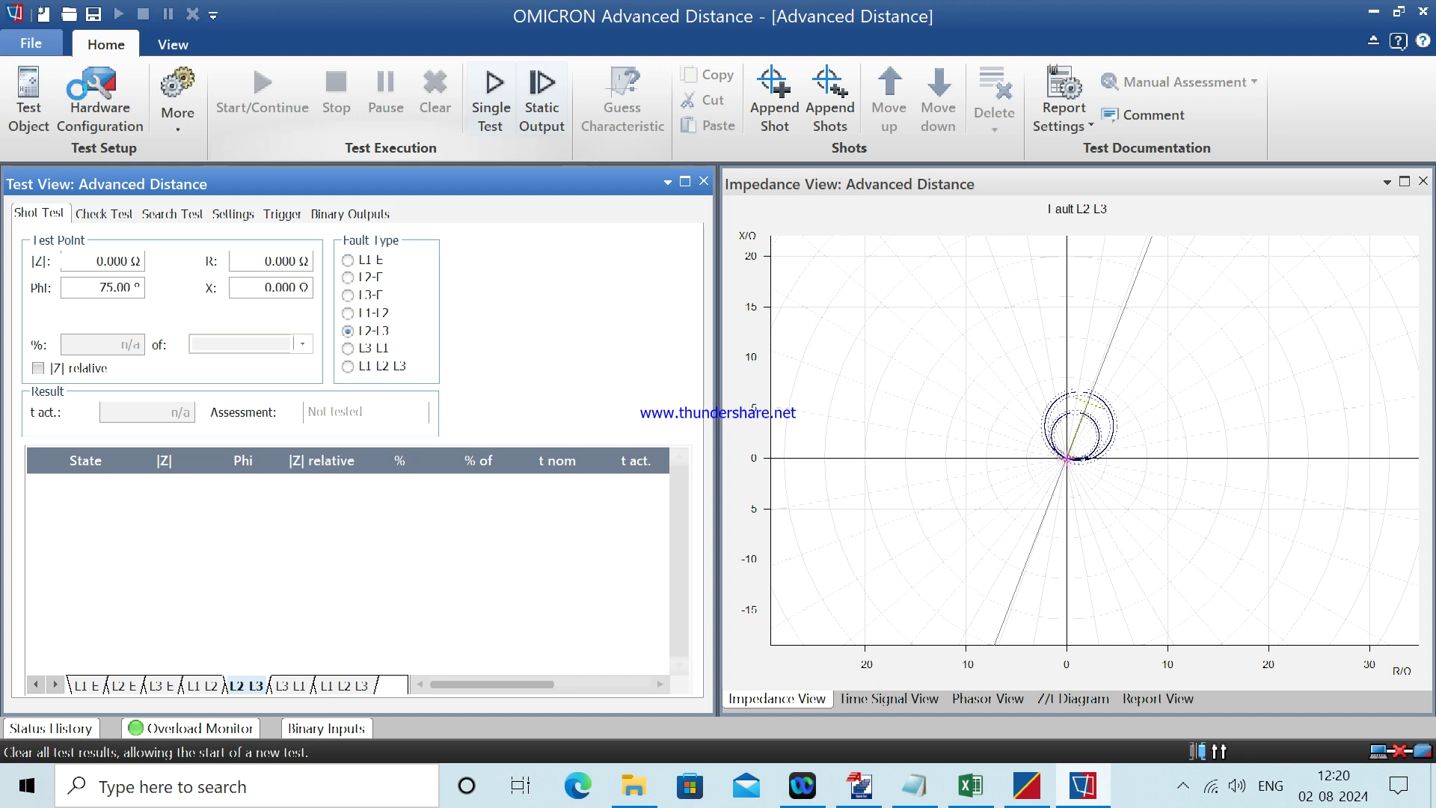
Reopen the test object and import the Set_l1 text file from the Desktop for SEL 311C using the Filter for SEL 5030 .txt Settings.
click(33, 95)
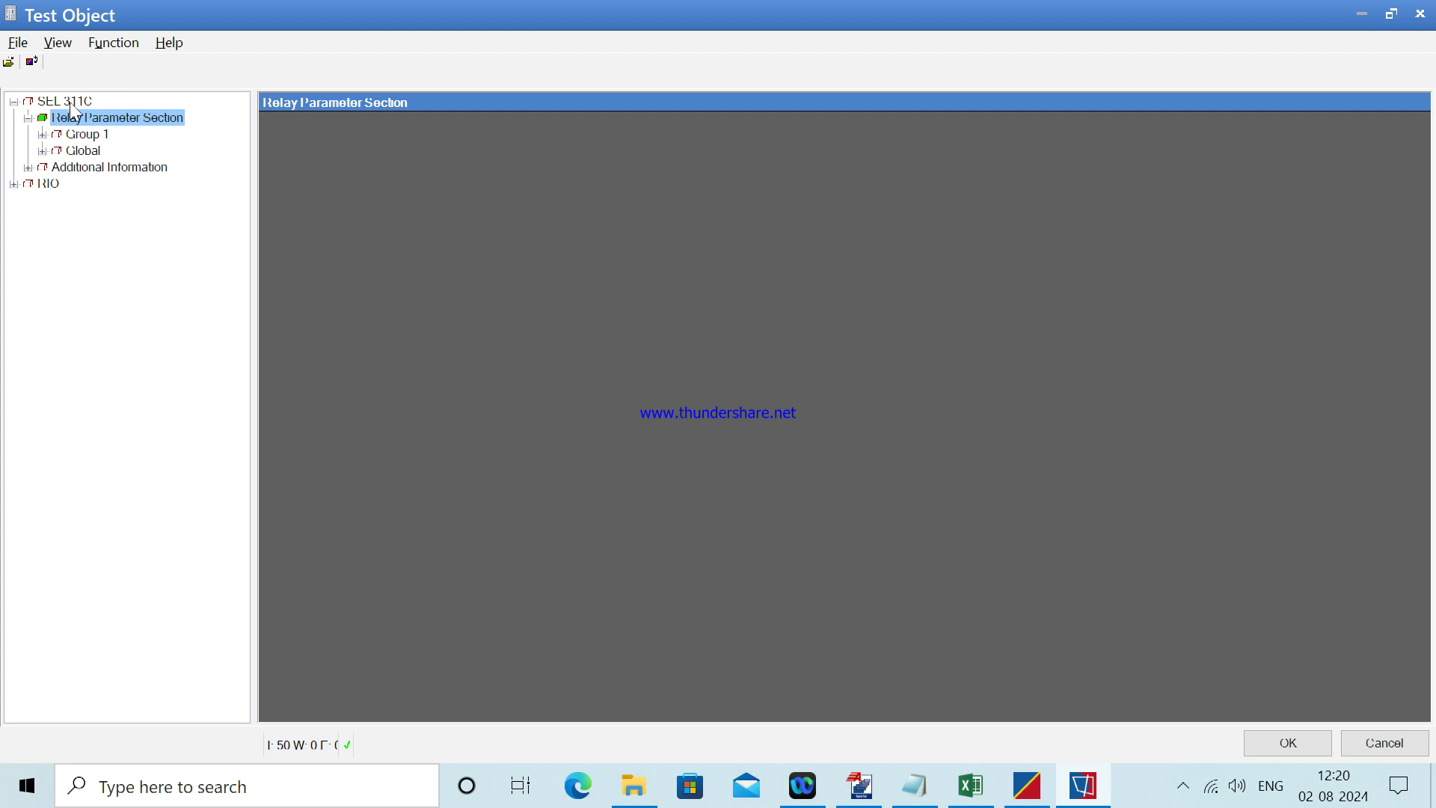
click(70, 102)
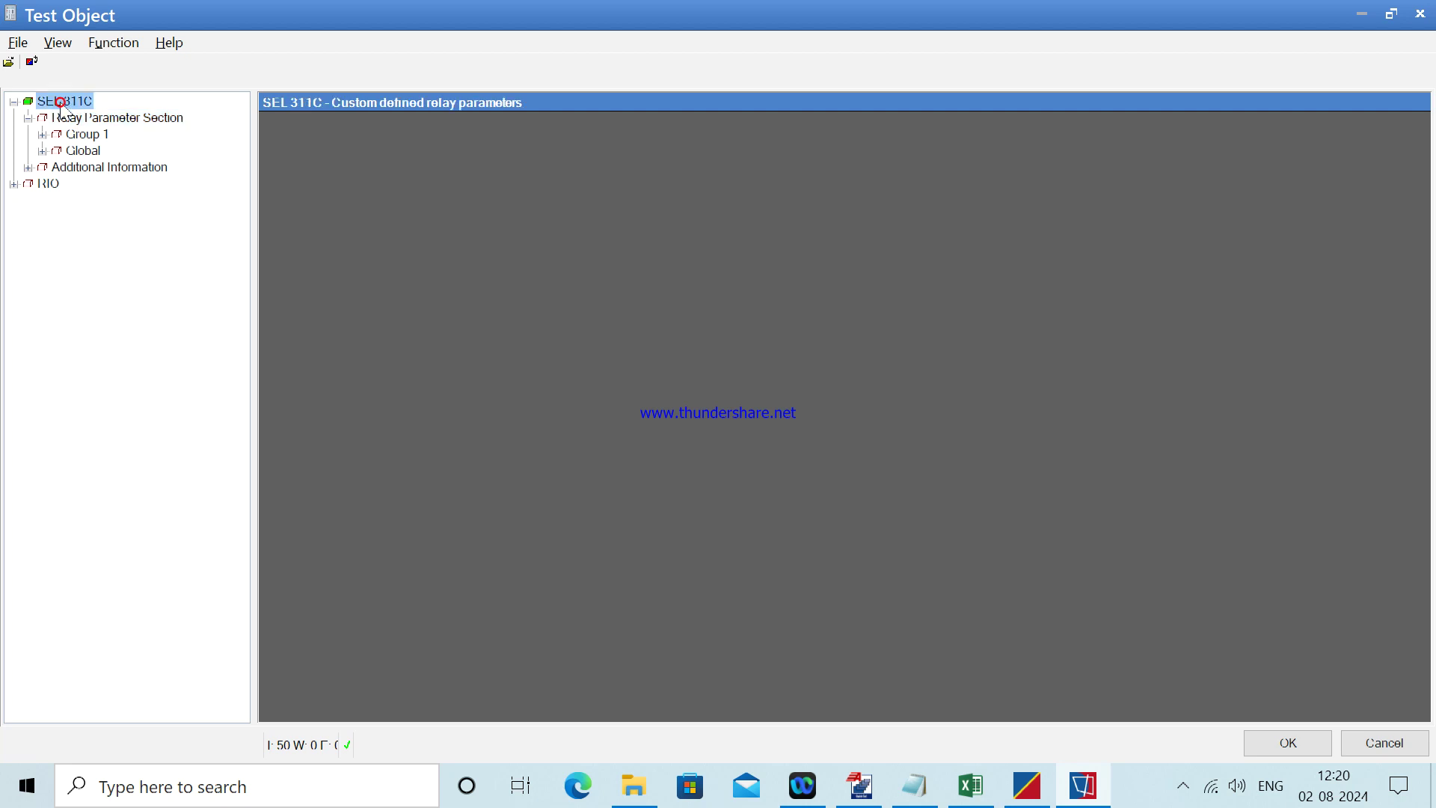
click(17, 44)
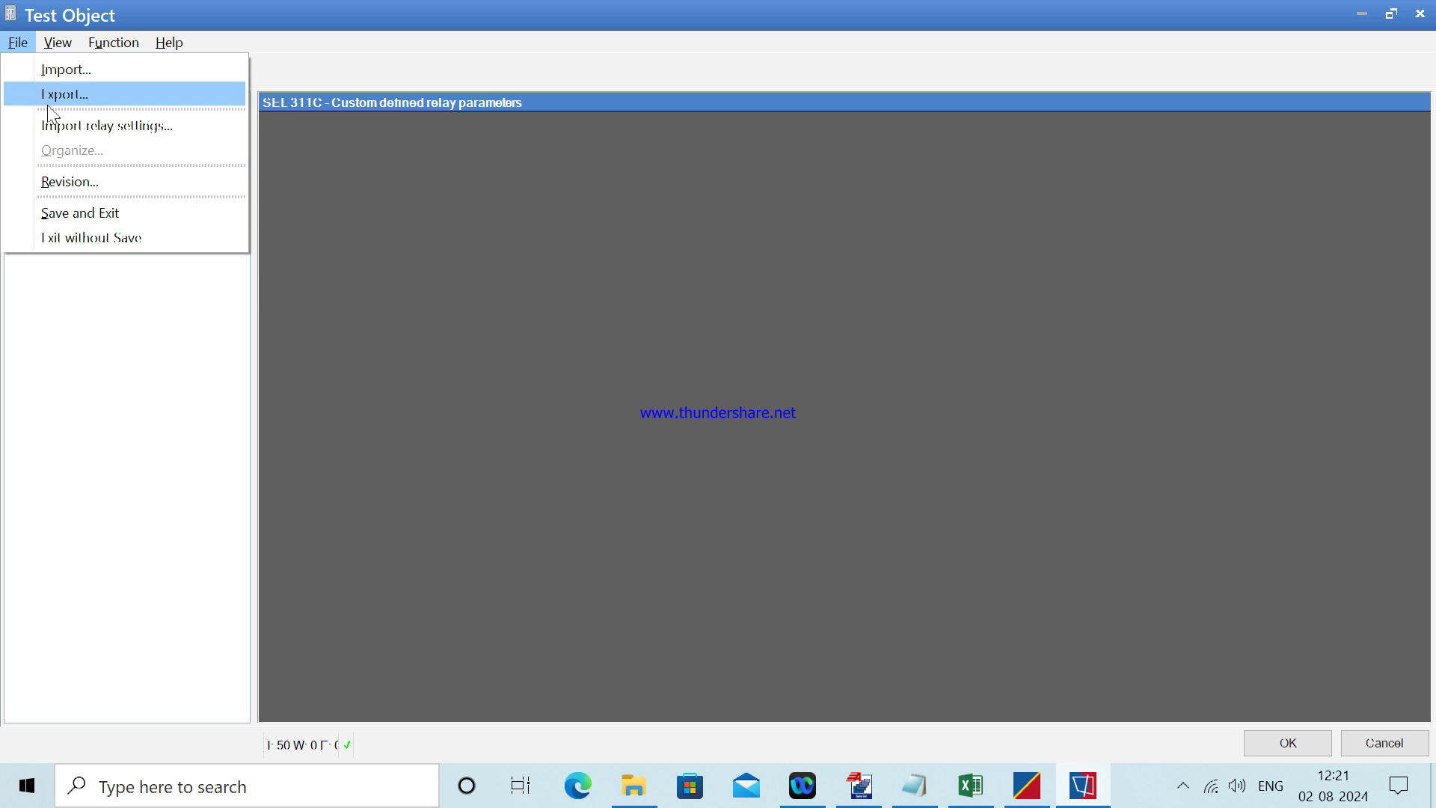
click(74, 125)
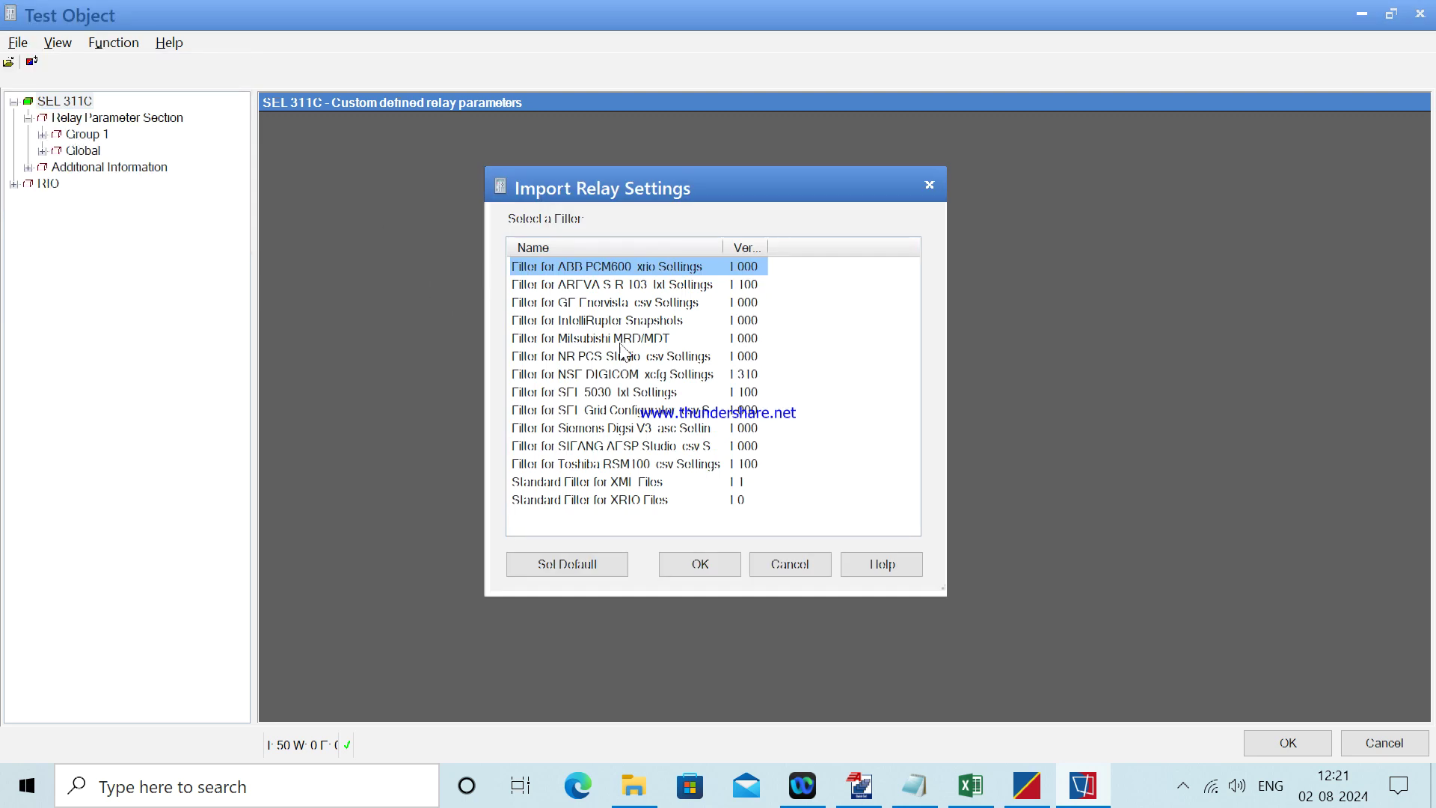
click(624, 393)
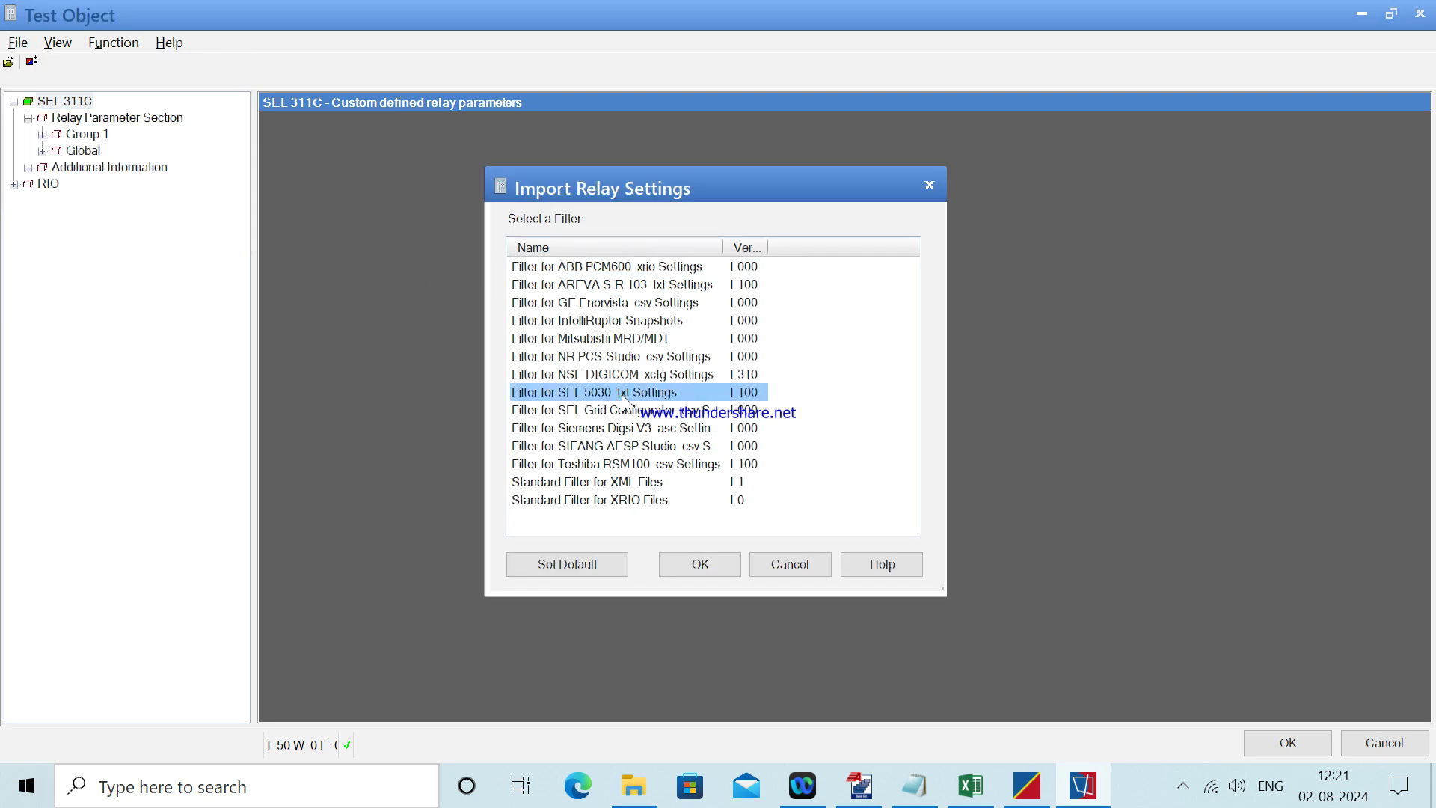
click(701, 565)
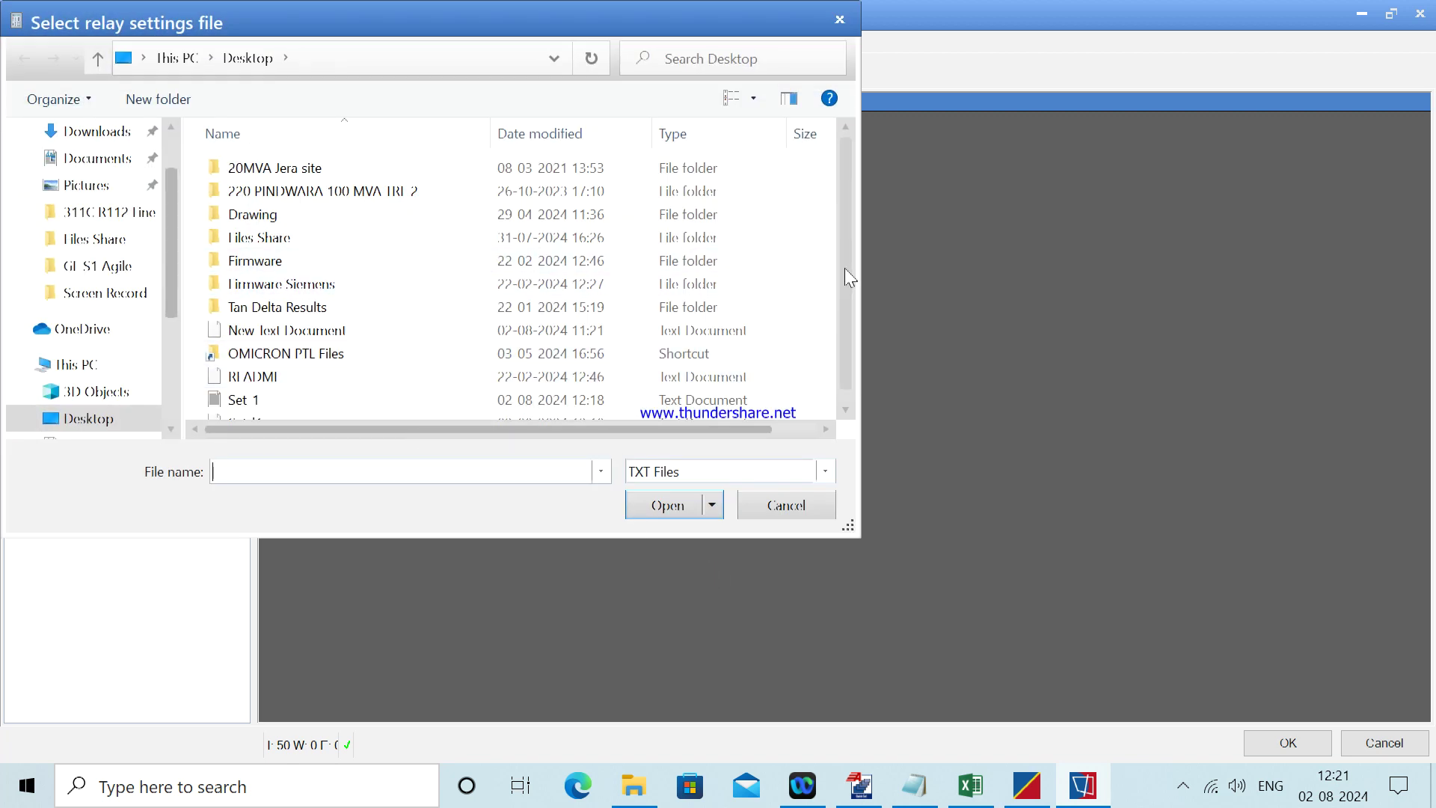
drag(845, 268, 848, 374)
click(243, 409)
click(679, 507)
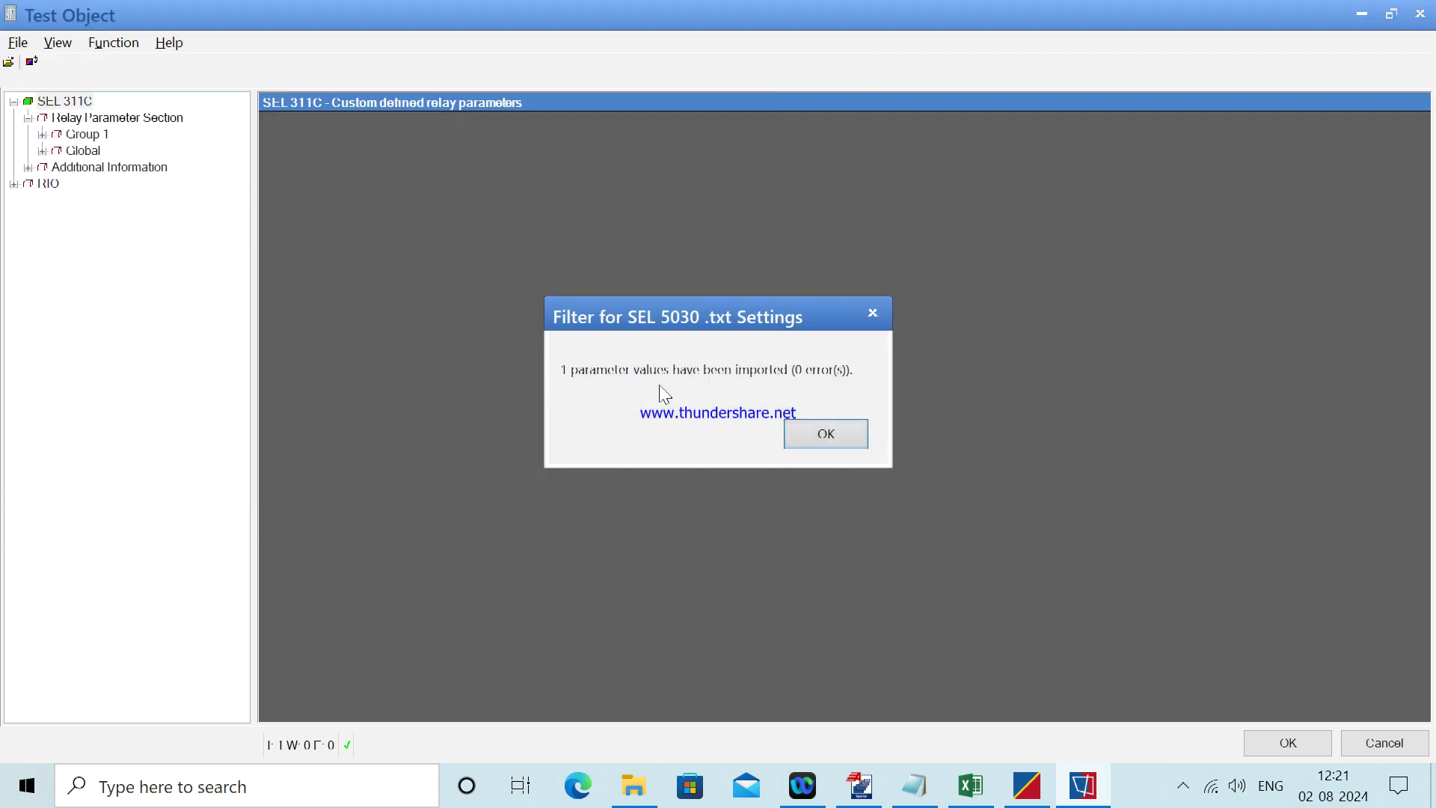
click(835, 438)
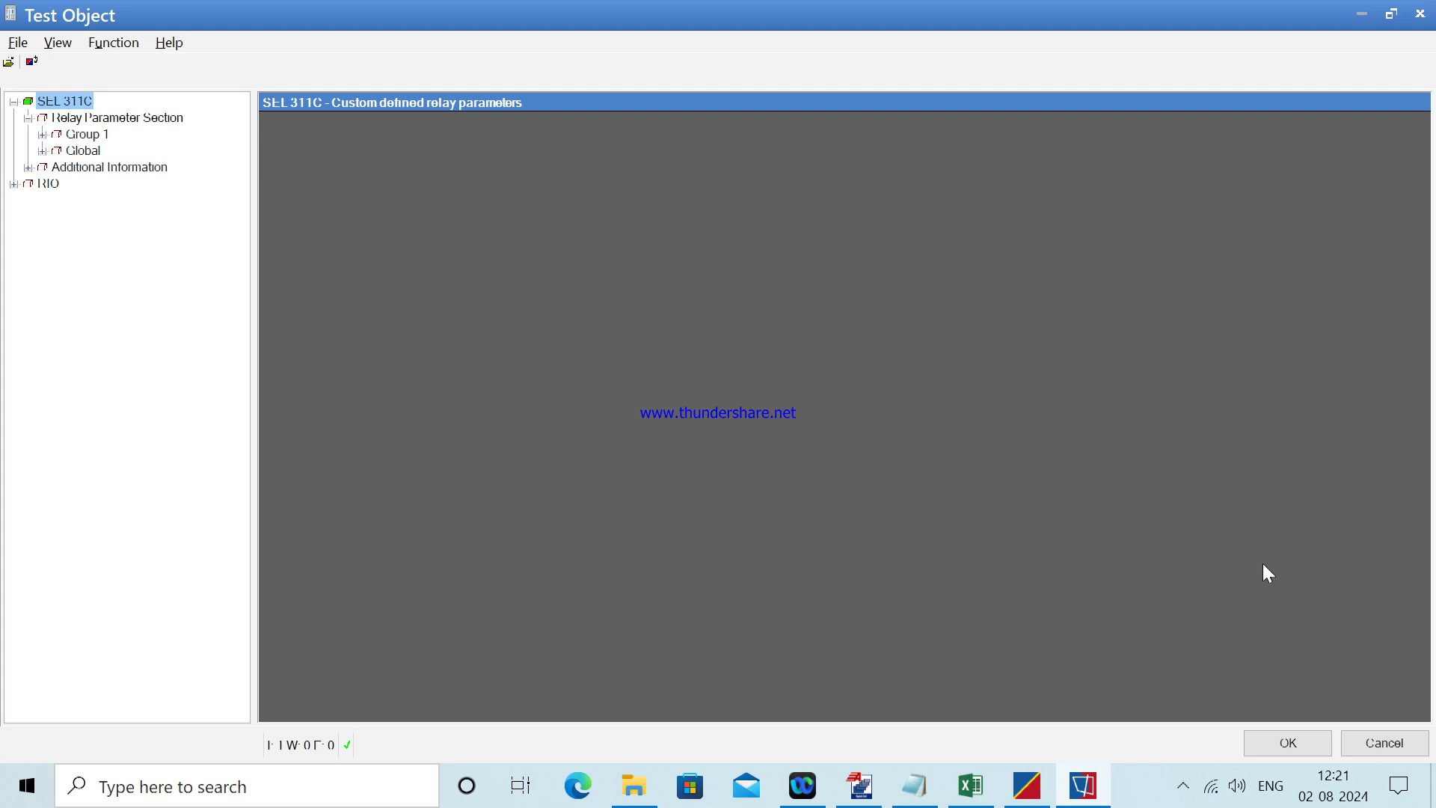
Accept the test object and display the complete L1-E fault zones in the impedance view.
click(1282, 744)
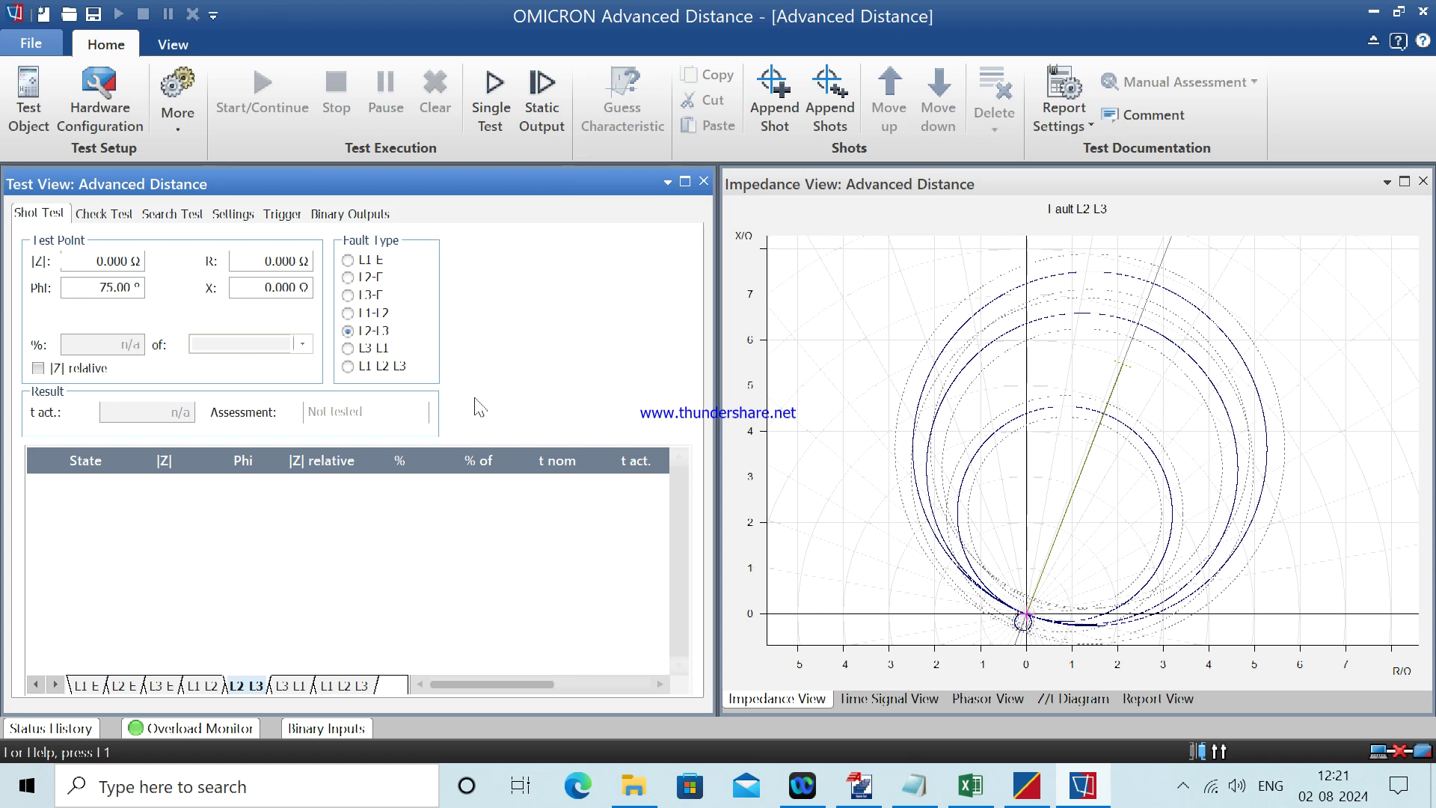
click(348, 261)
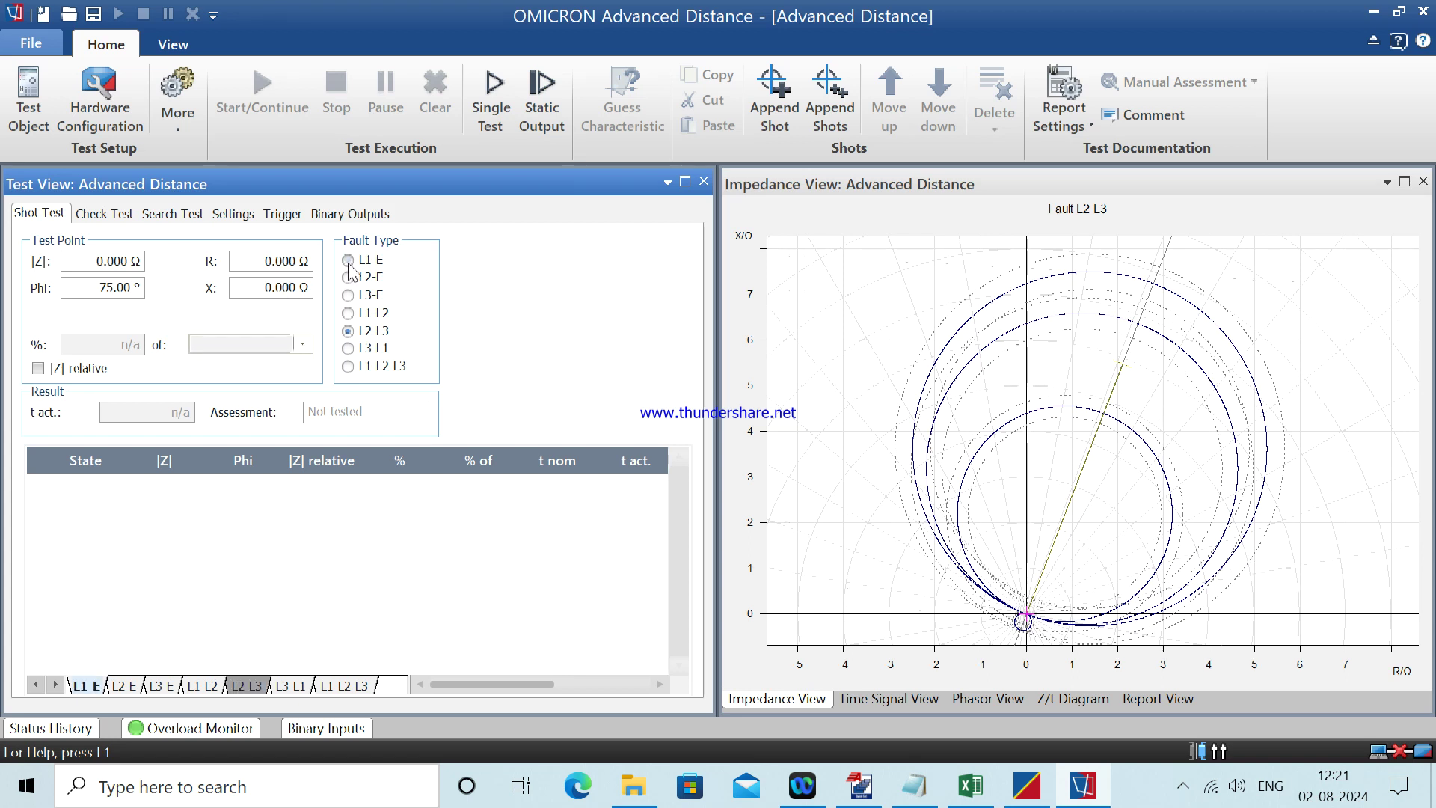
right_click(1205, 440)
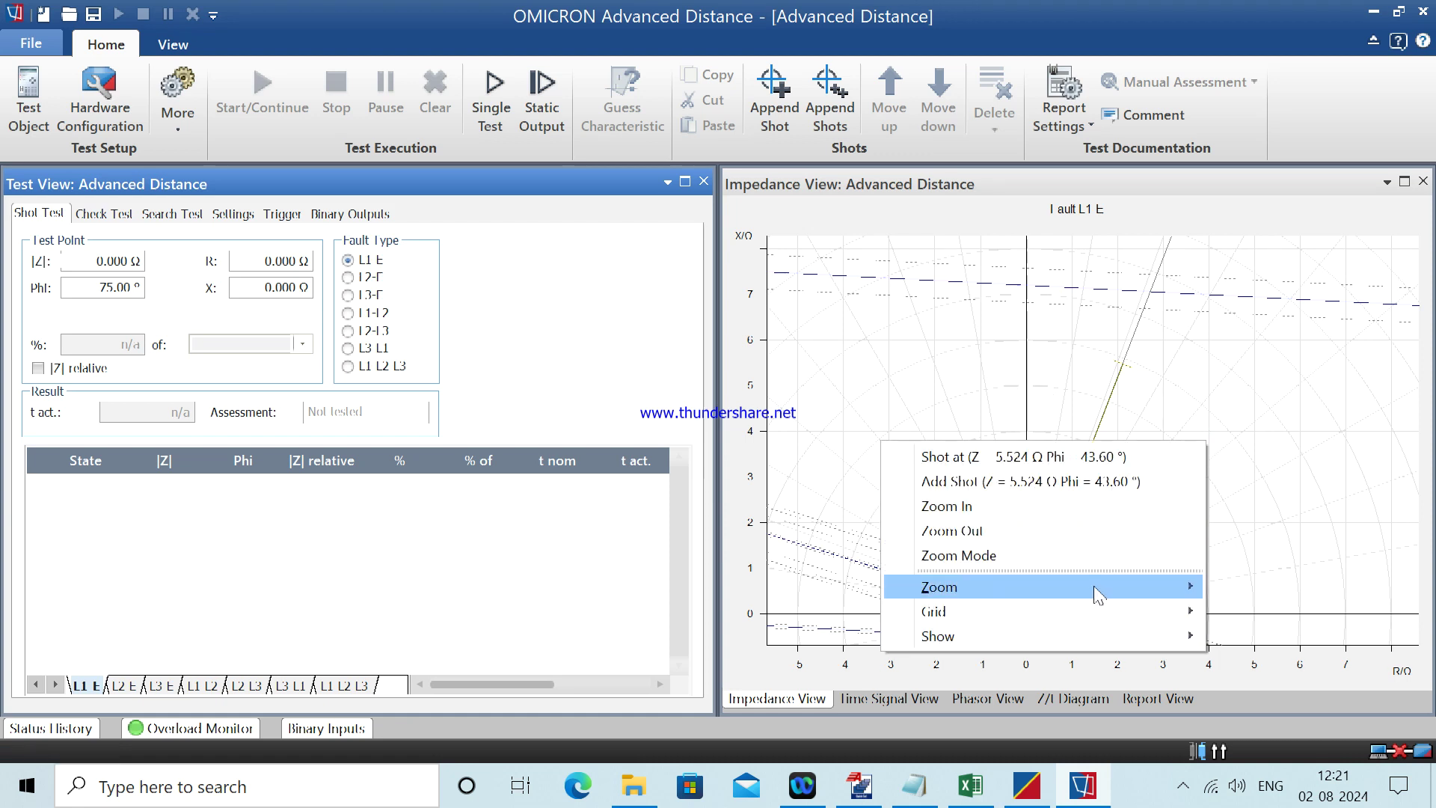
click(859, 587)
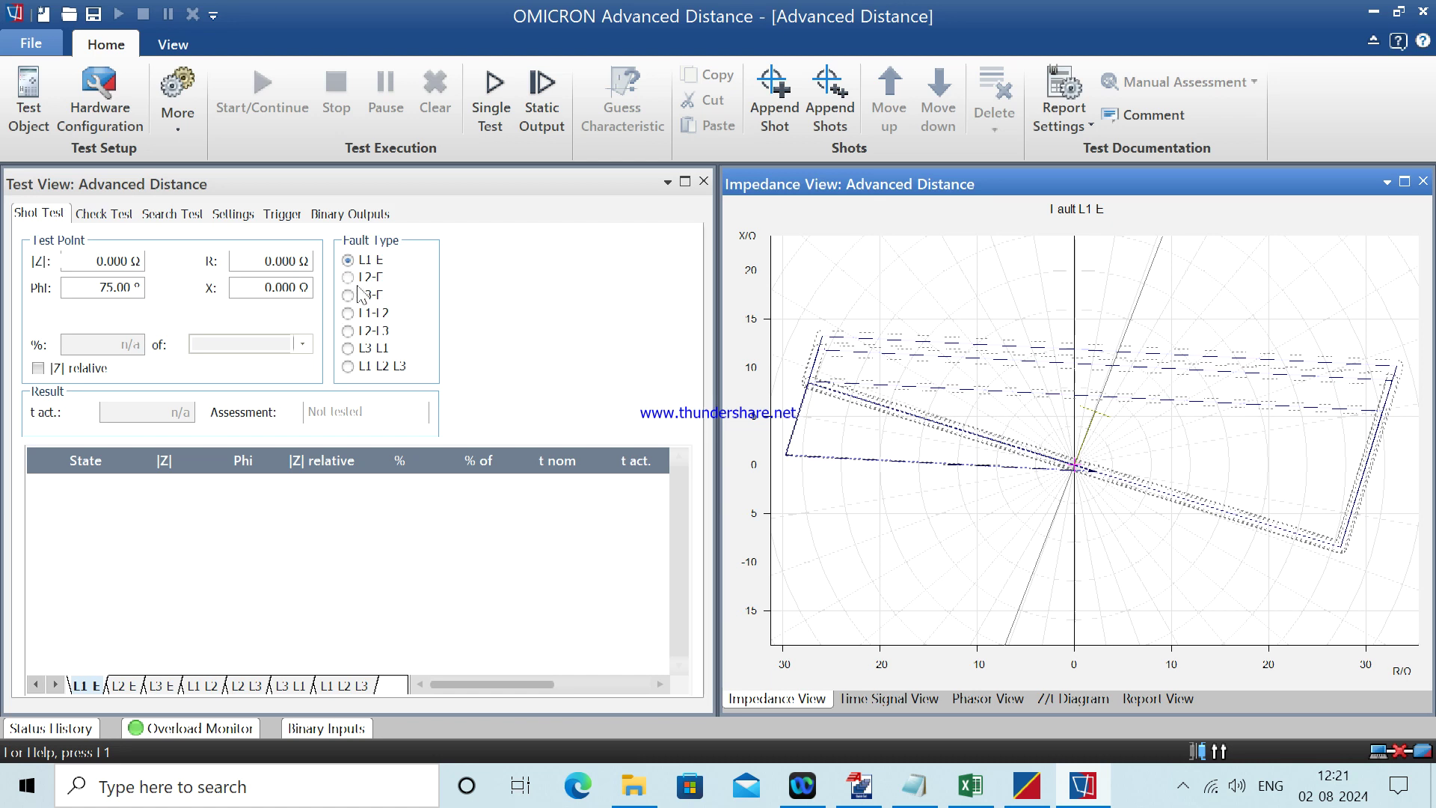
Reopen the test object and examine Group 1, Set 1's General Settings, Line Settings and Fault Locator, Phase Distance and Ground Distance values.
click(30, 90)
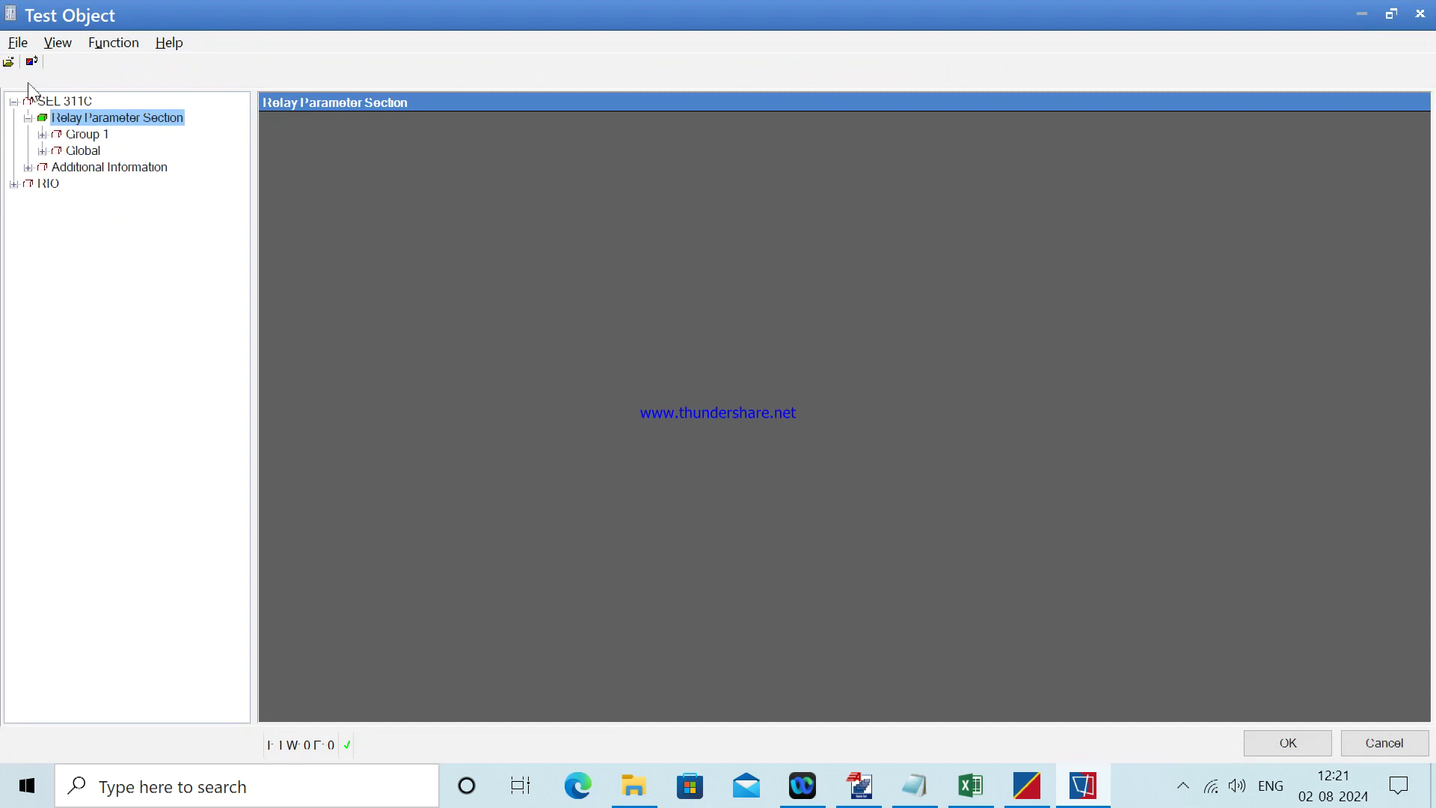
click(18, 42)
click(42, 135)
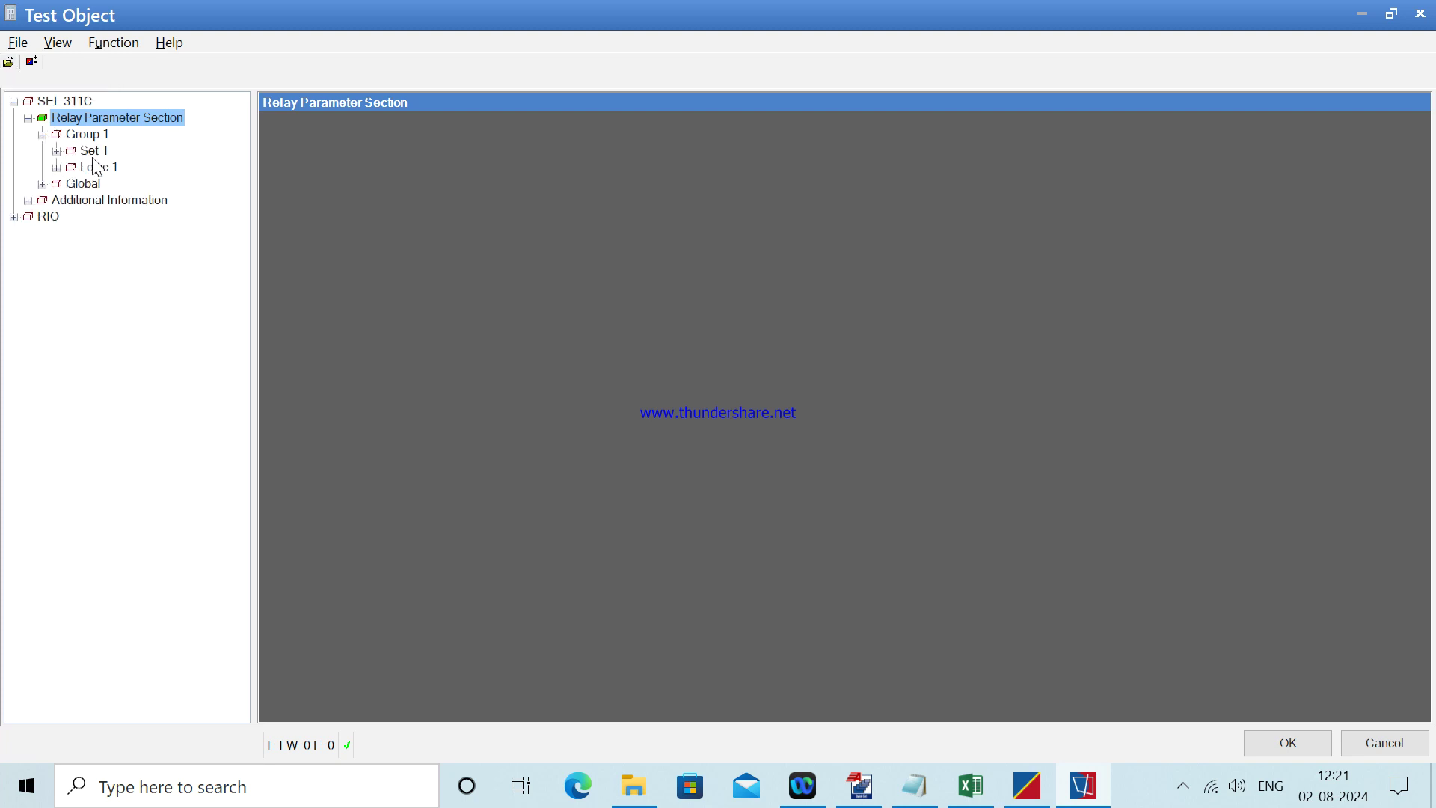
click(56, 151)
click(125, 168)
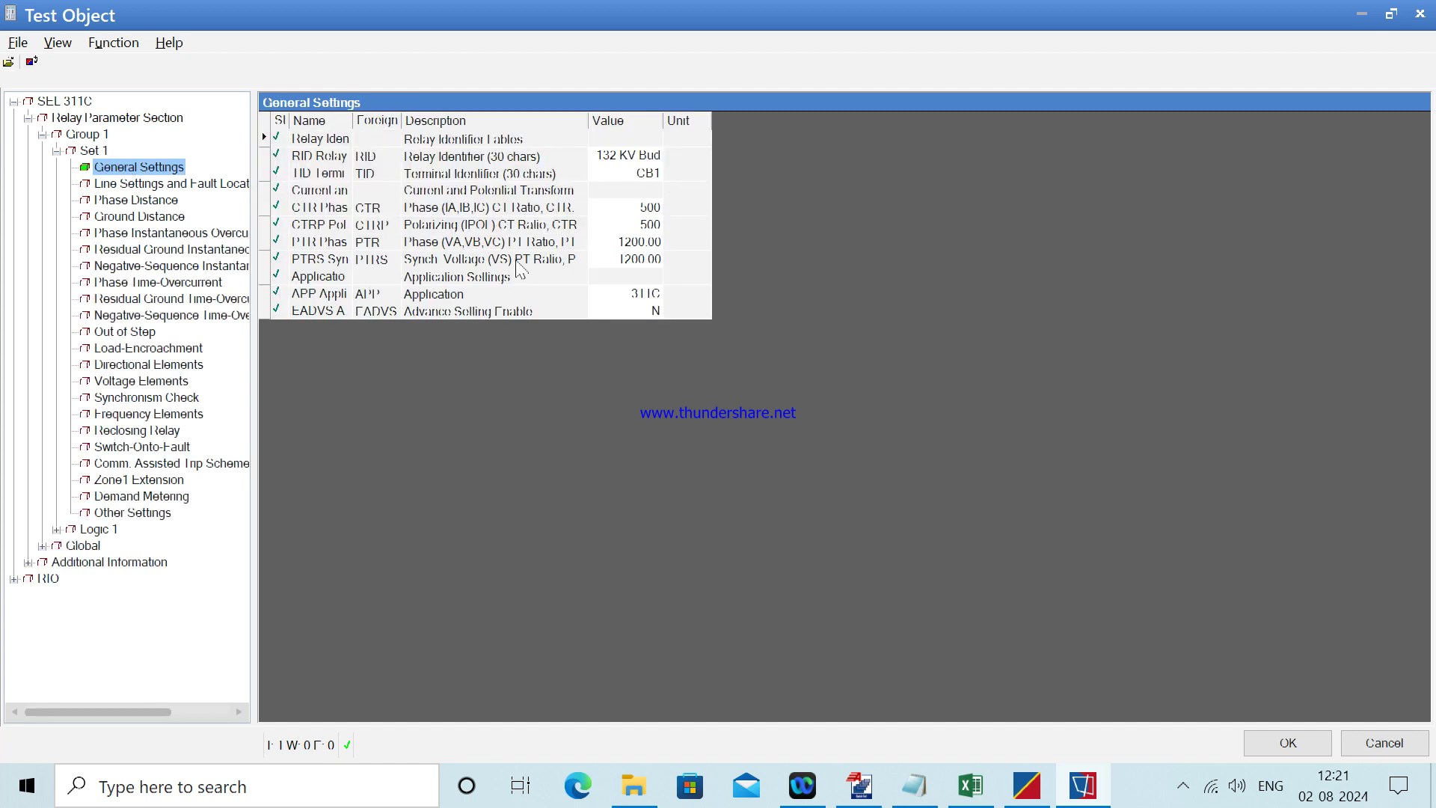
click(196, 183)
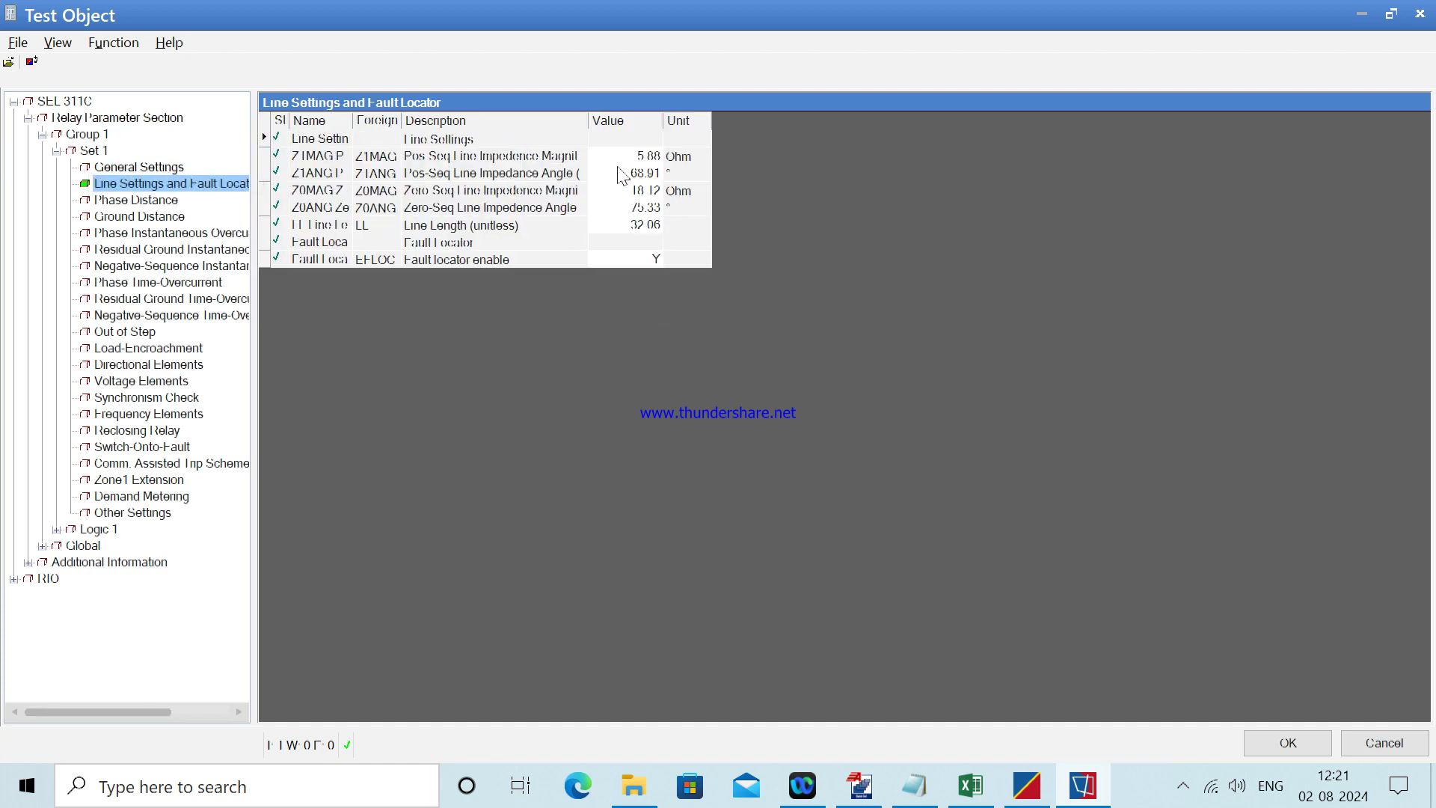
click(137, 201)
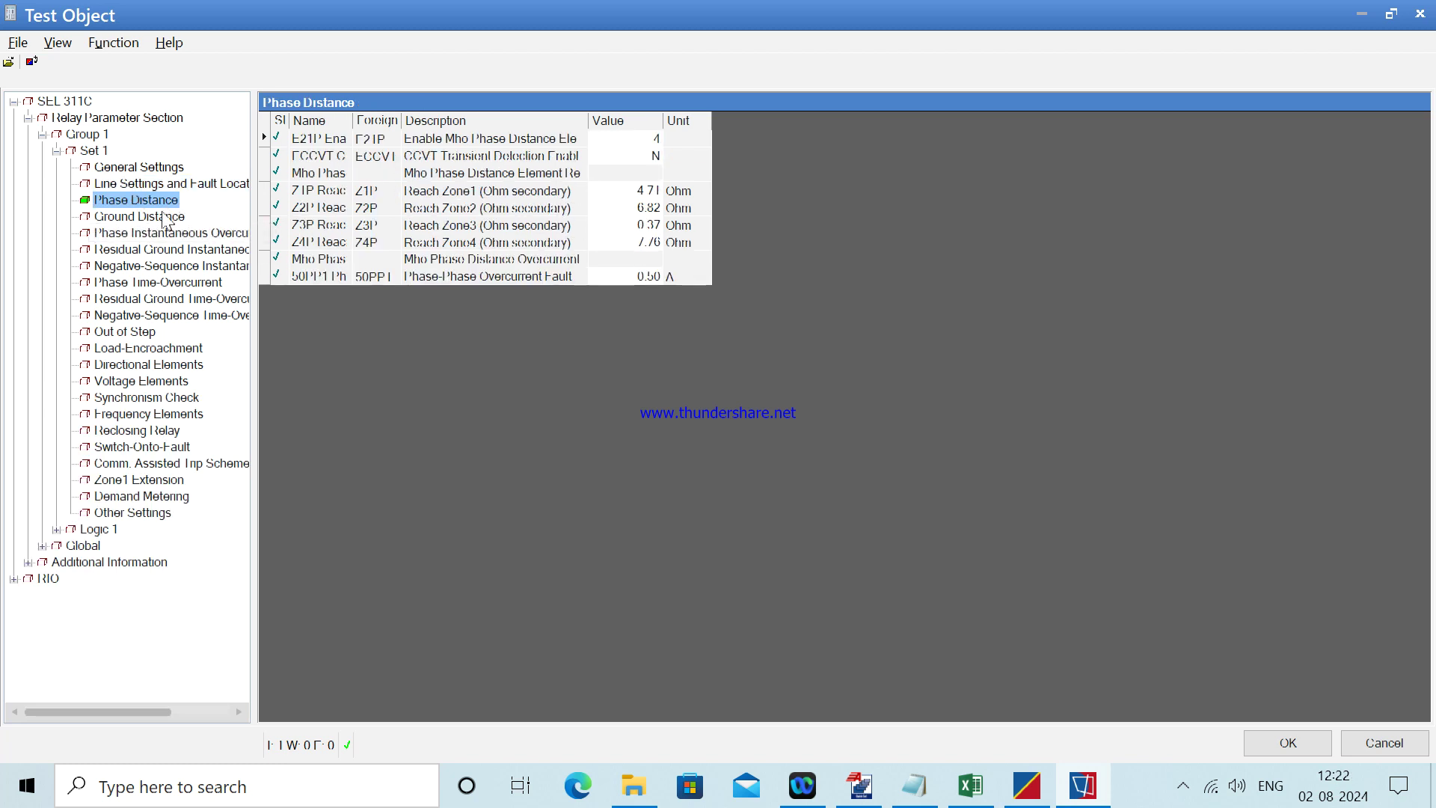
click(164, 217)
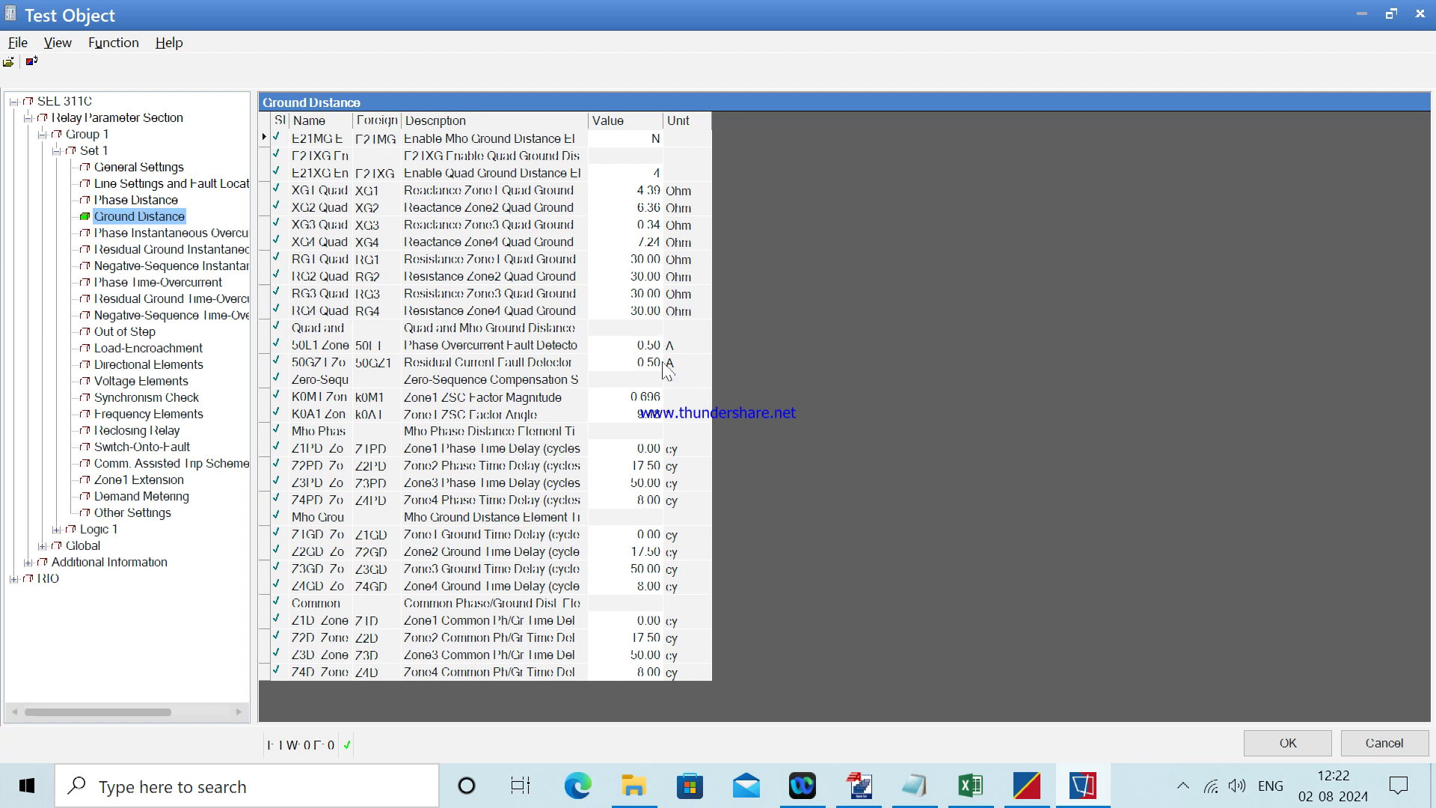